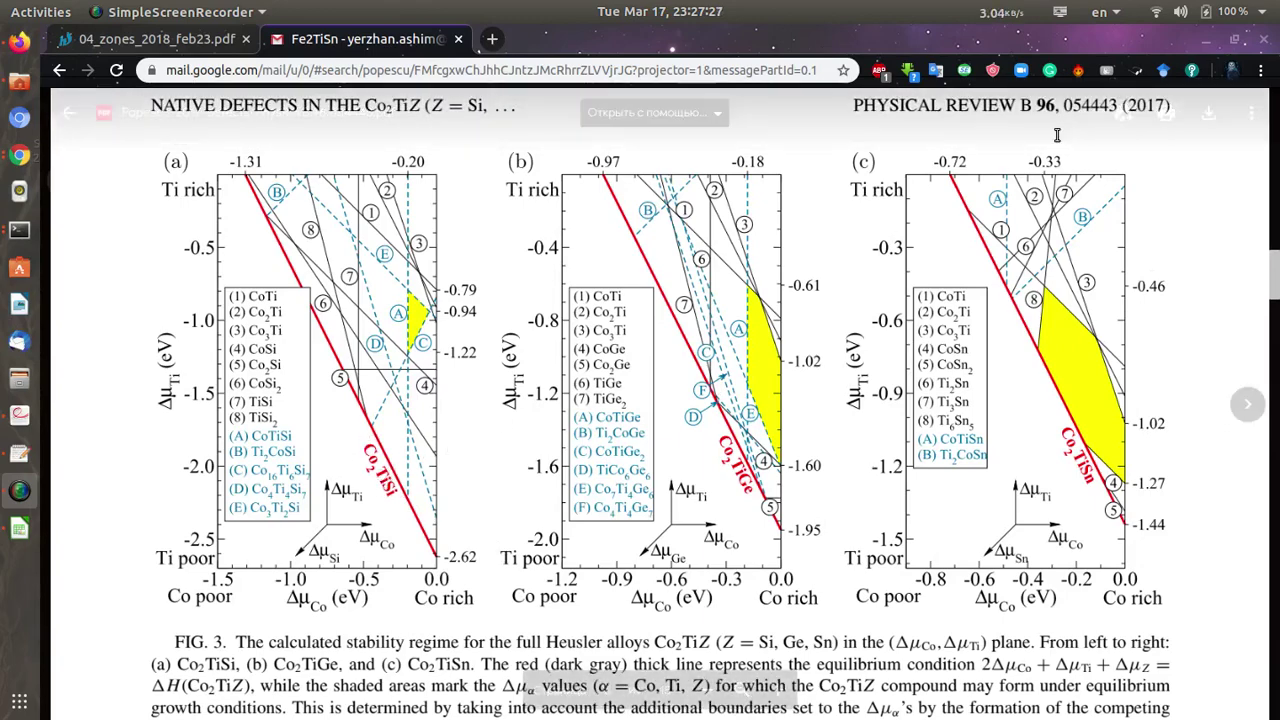
Step: Switch to LibreOffice Calc and review the energy table for the binary and ternary phases in the Lesson sheet
click(1207, 41)
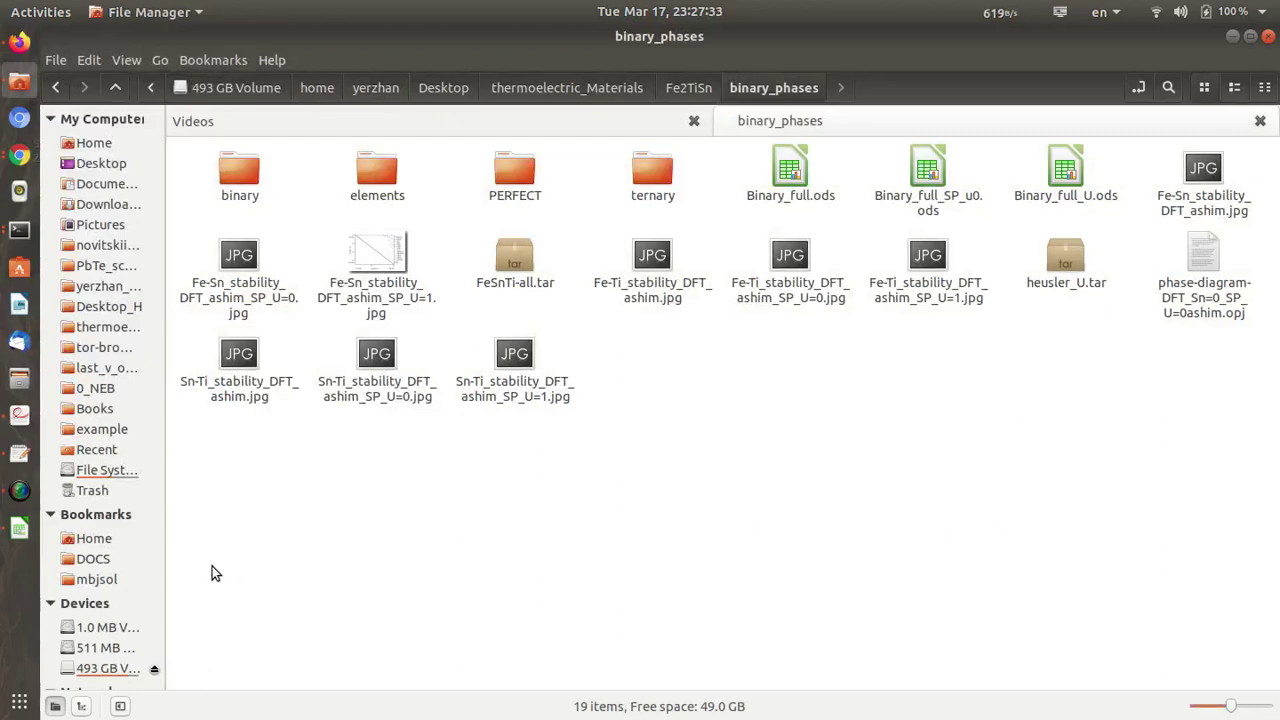
click(19, 528)
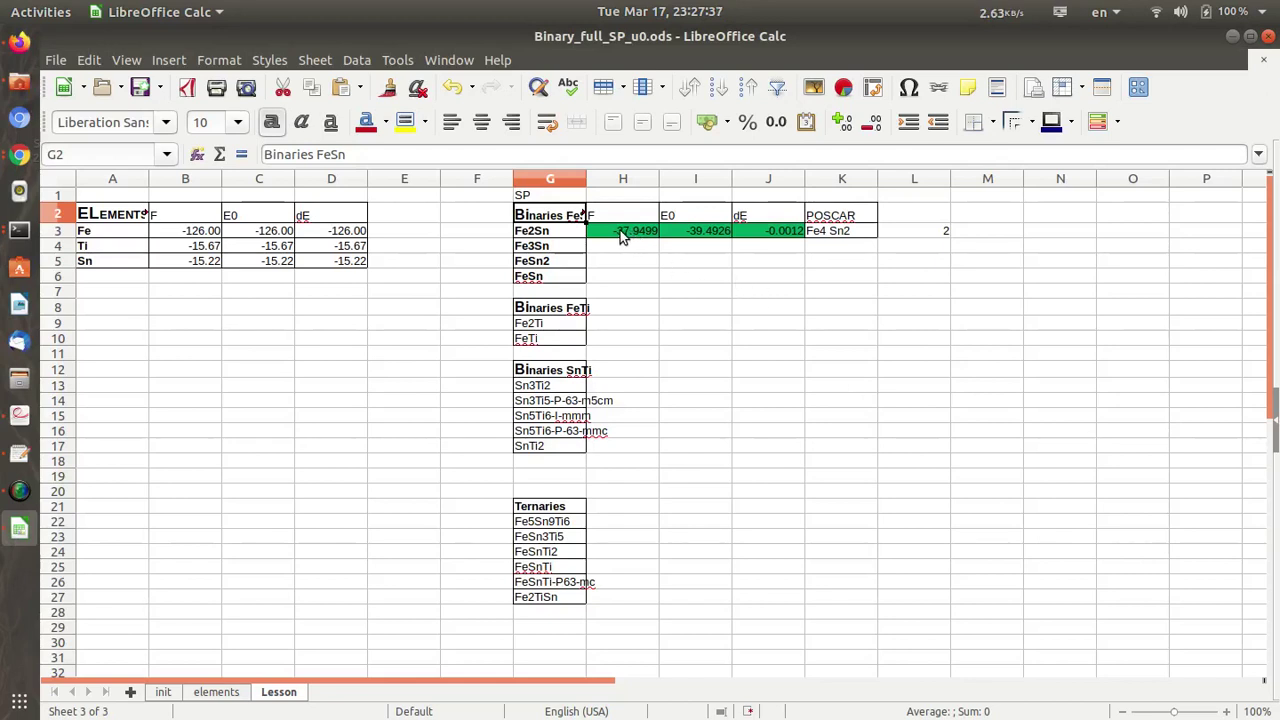
drag(632, 238, 856, 620)
click(1000, 585)
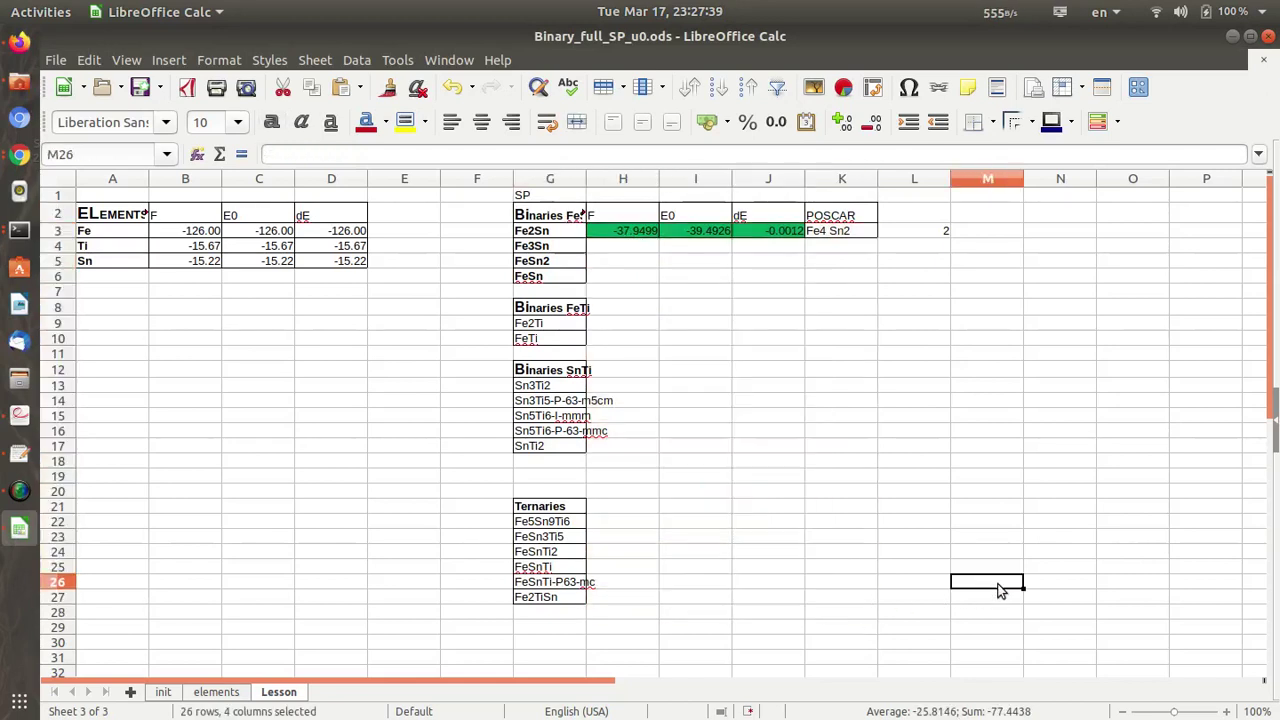
click(1233, 36)
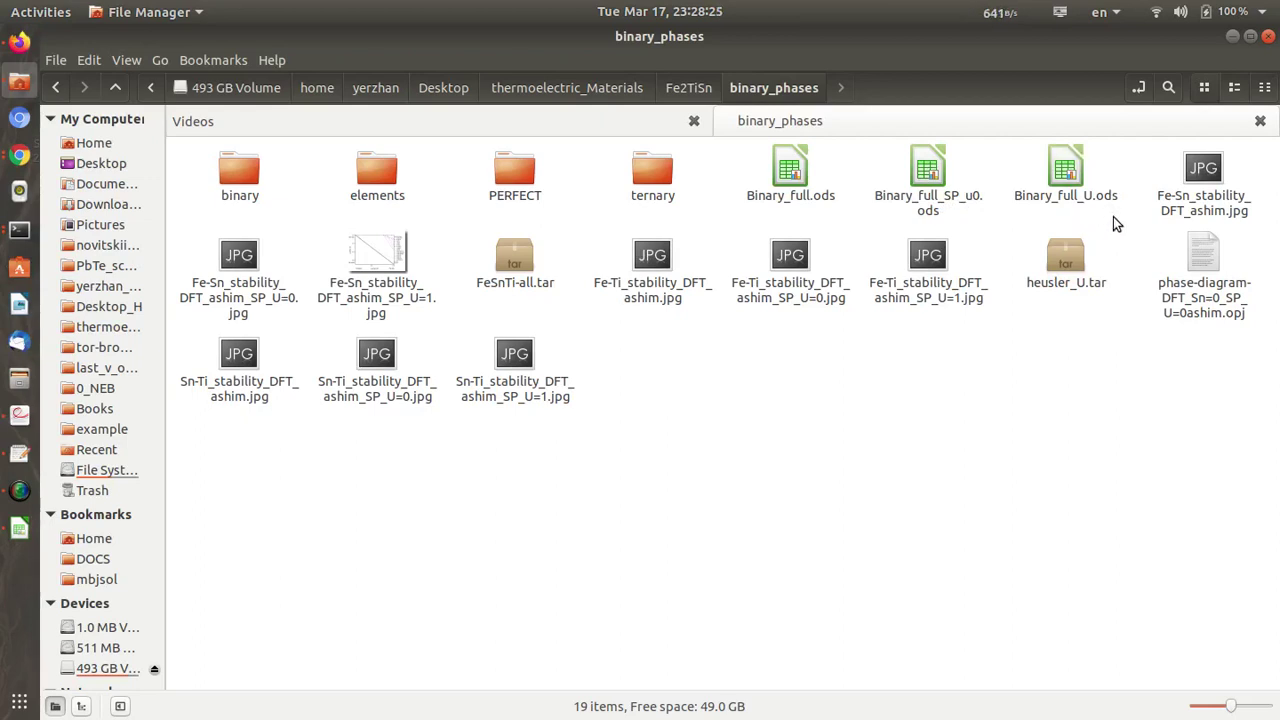
Step: Highlight the FeSnTi-all.tar and heusler_U.tar archives in the binary_phases folder, then clear the selection
click(535, 243)
drag(1110, 399, 1014, 240)
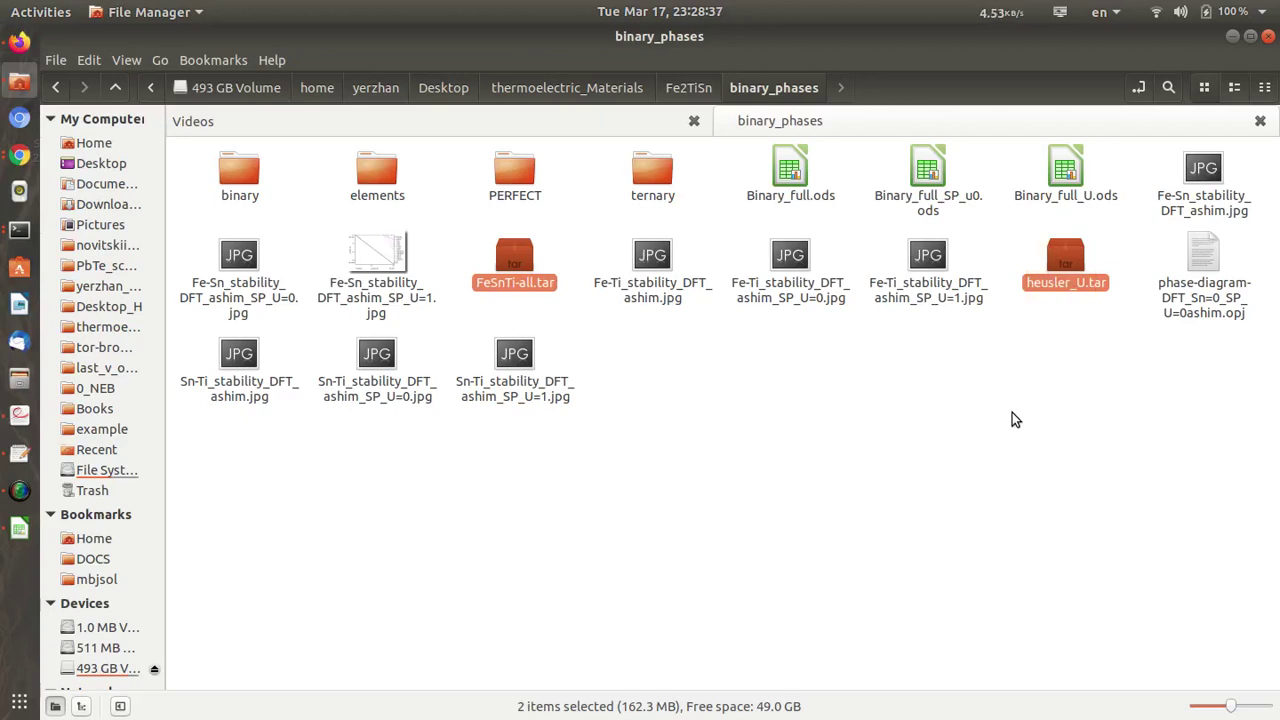
click(1064, 430)
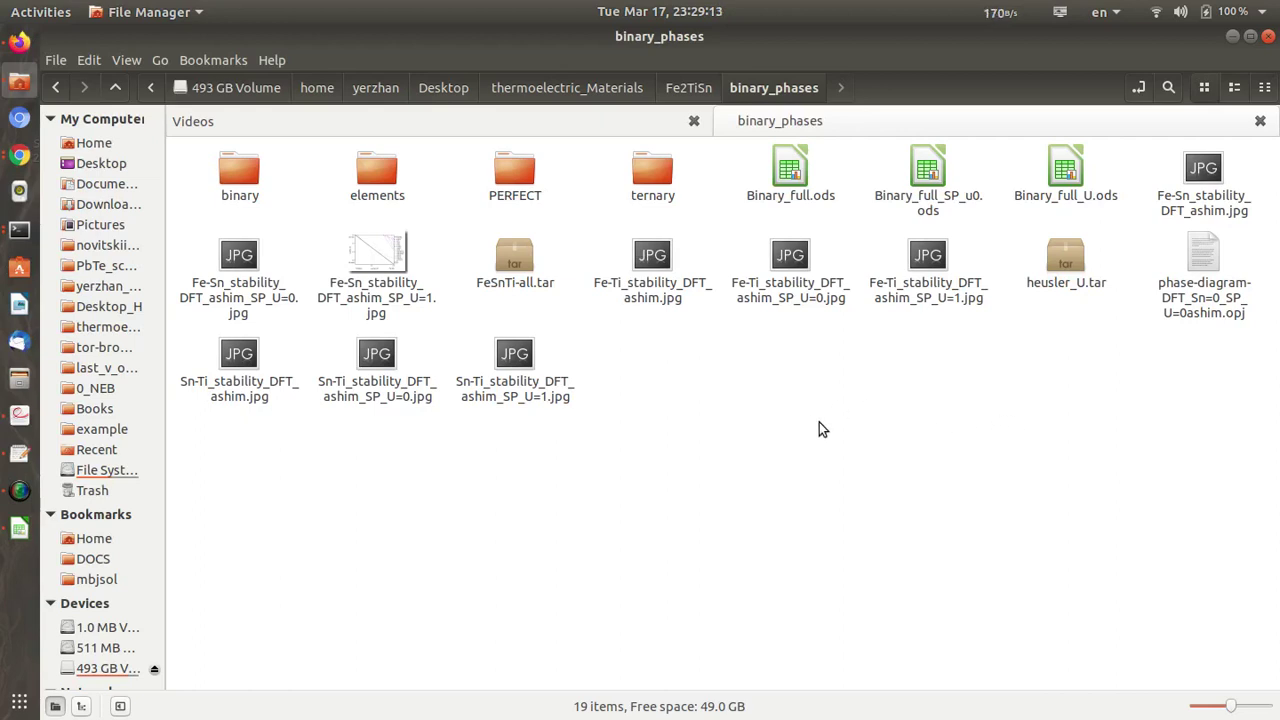
Step: Open the elements folder inside binary_phases and look over the Fe, Ti and Sn folders
double_click(377, 172)
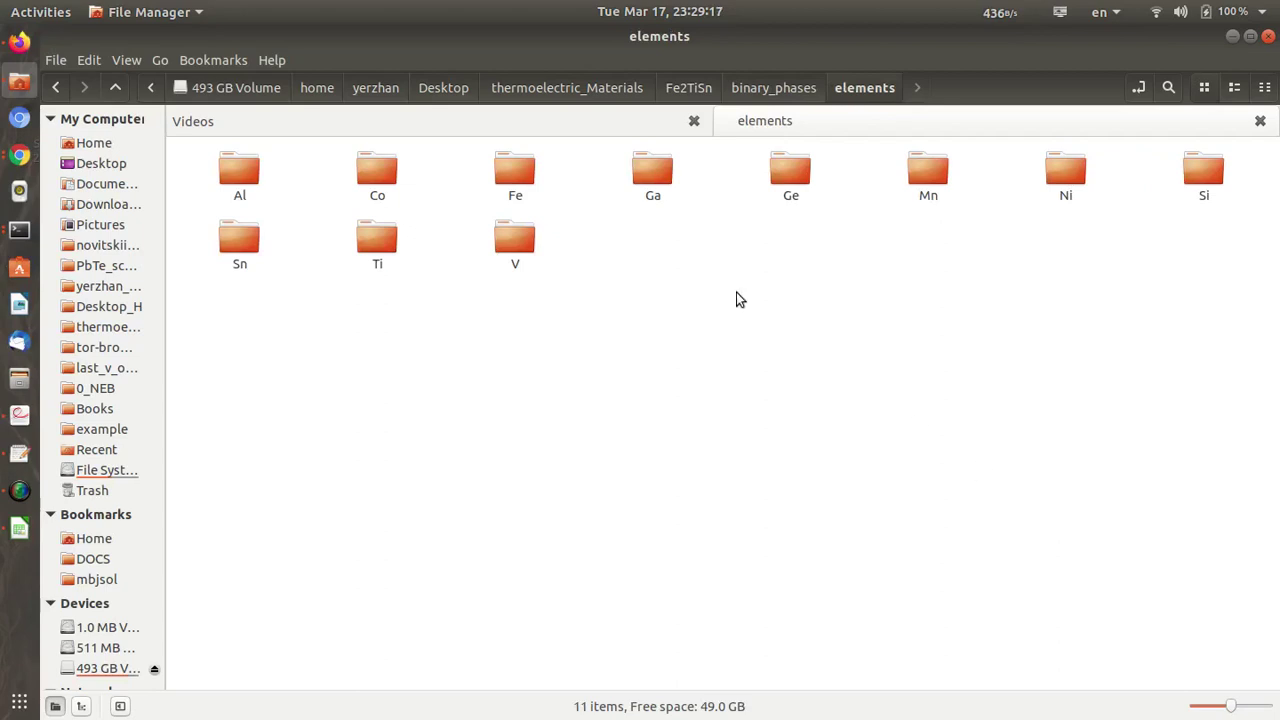
click(525, 172)
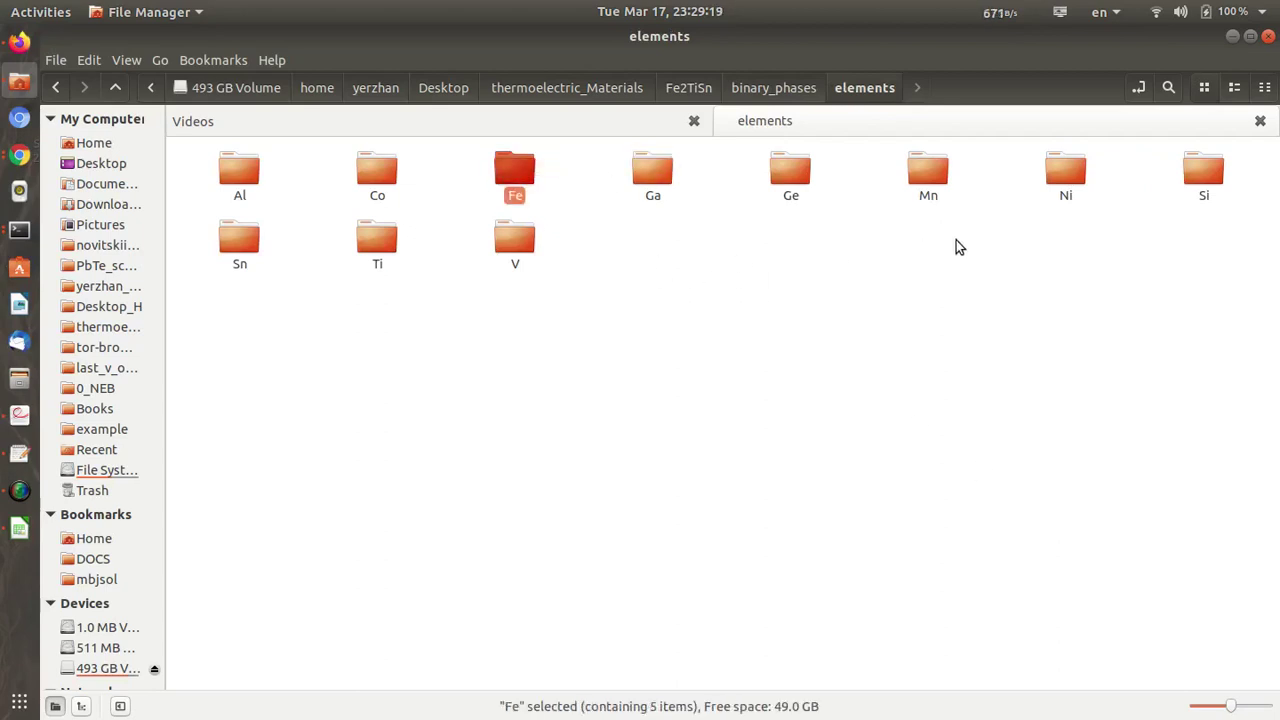
drag(390, 310, 331, 220)
drag(229, 311, 285, 287)
drag(197, 229, 199, 232)
click(625, 372)
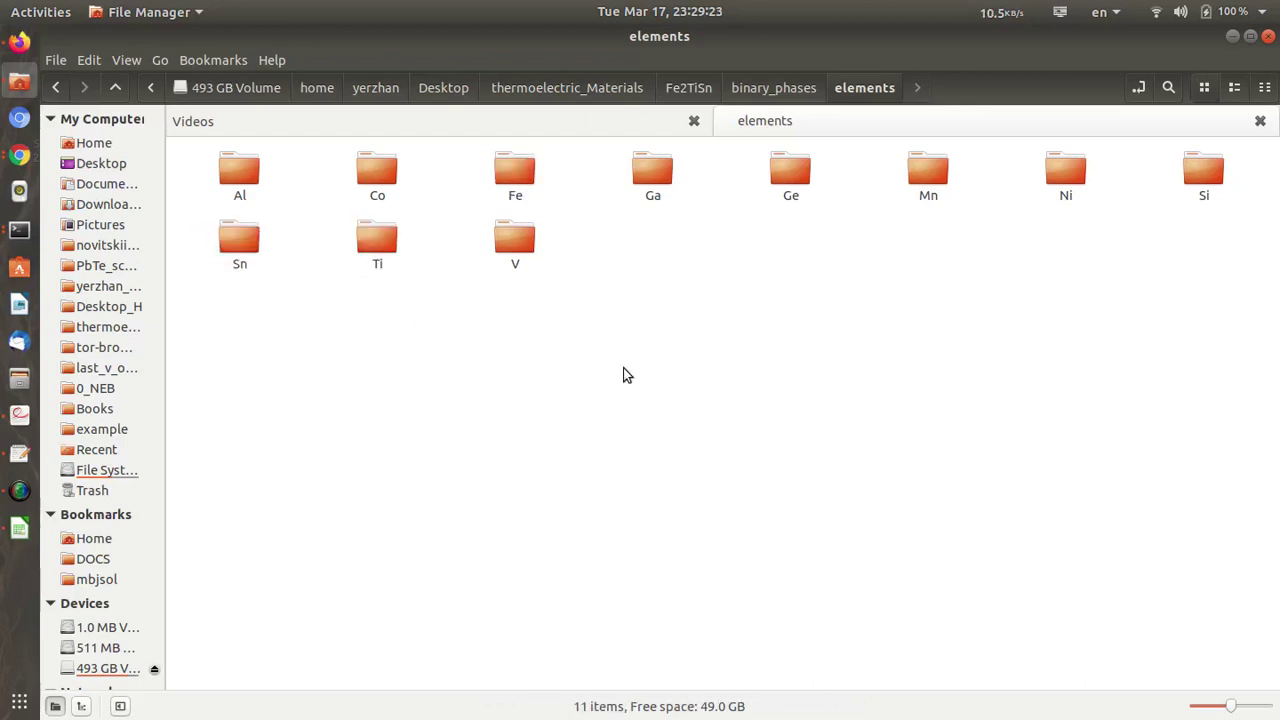
Step: Open the Fe folder, look over its calculation folders, and open the no_U folder
double_click(515, 170)
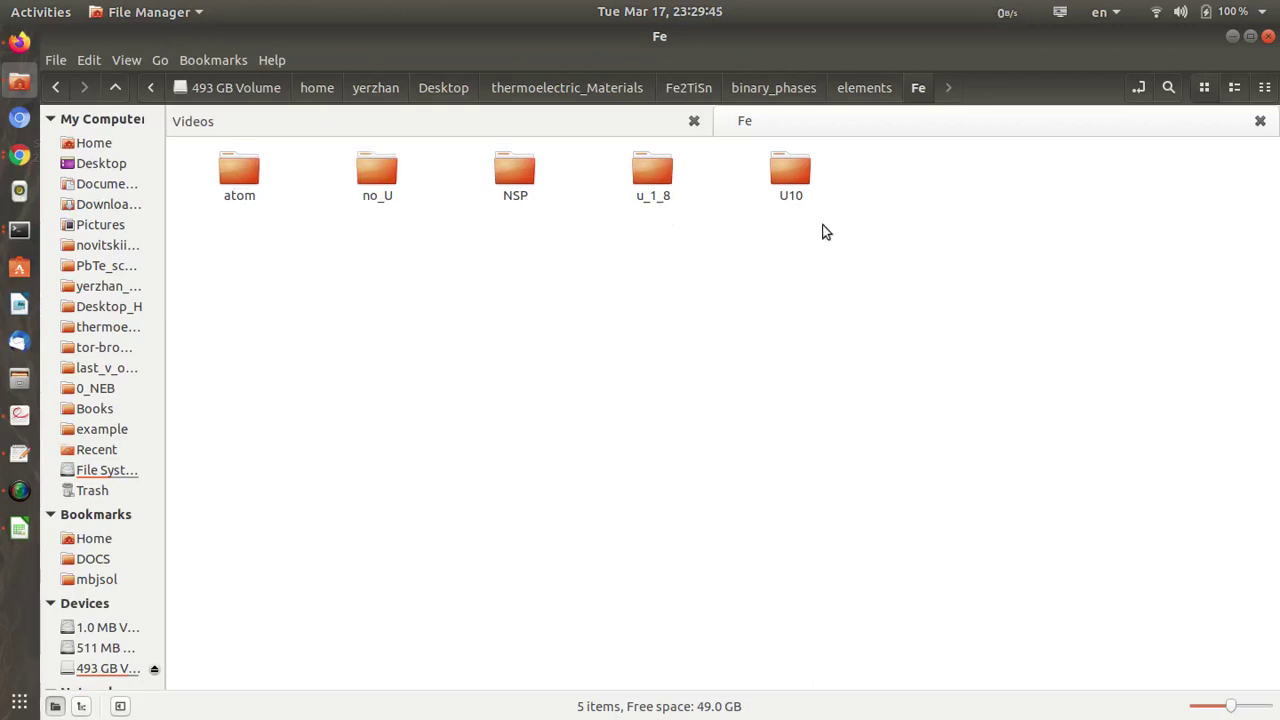
drag(954, 244, 468, 138)
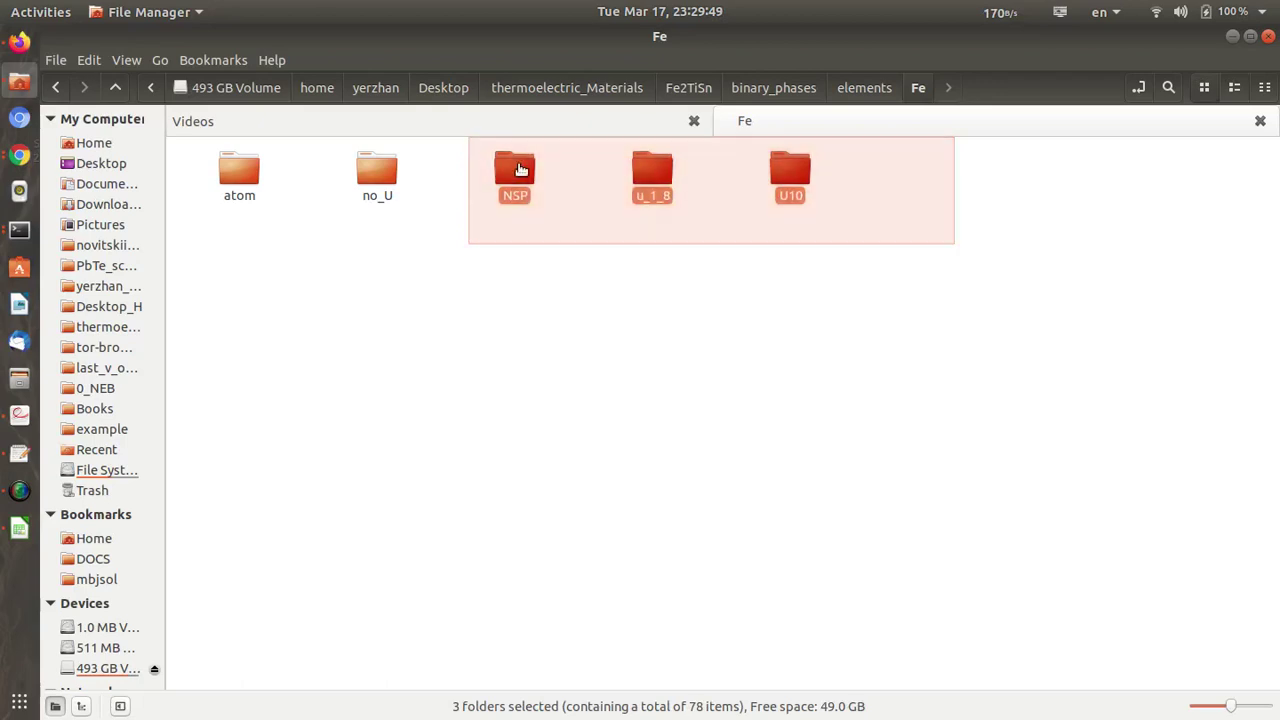
click(644, 369)
drag(410, 265, 174, 152)
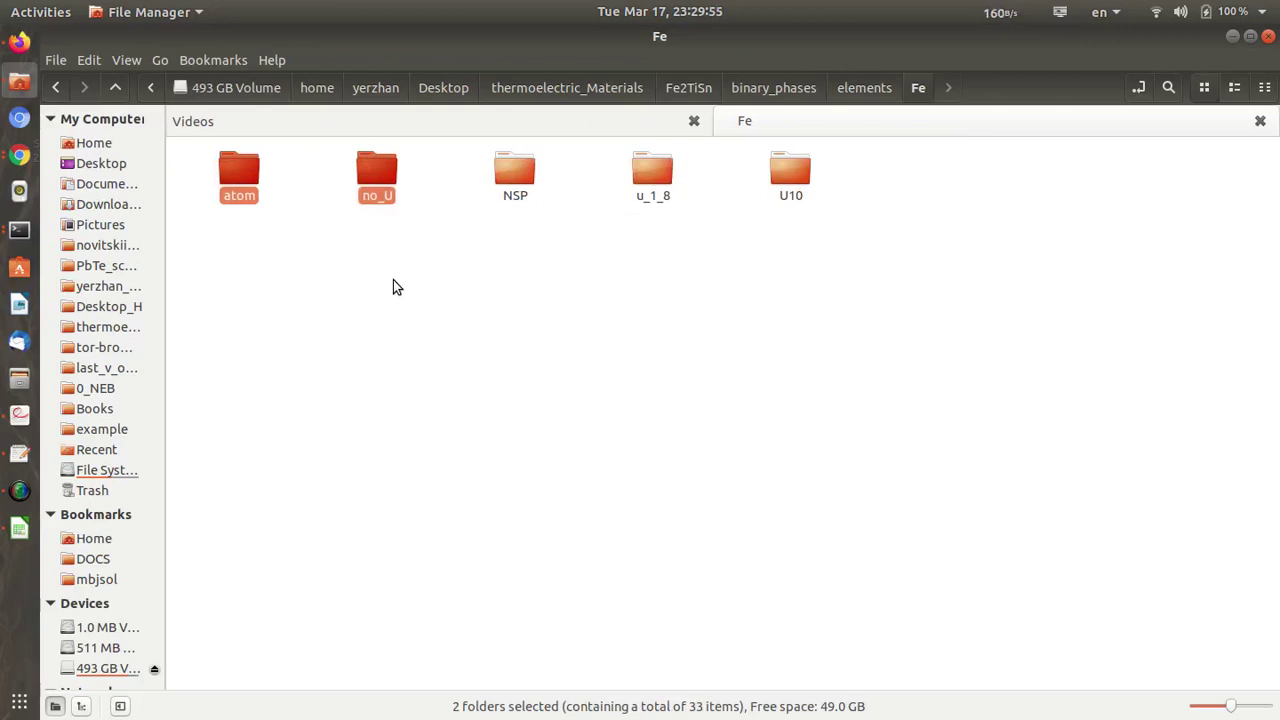
drag(427, 168, 355, 188)
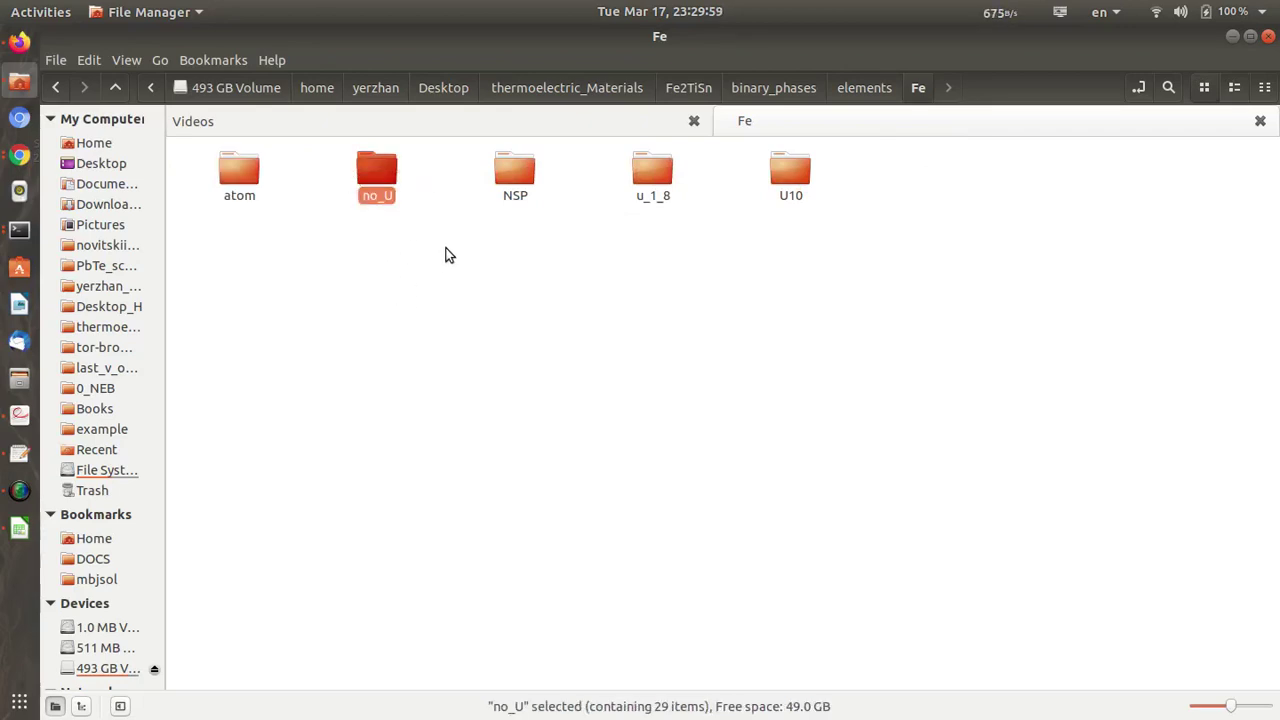
double_click(377, 172)
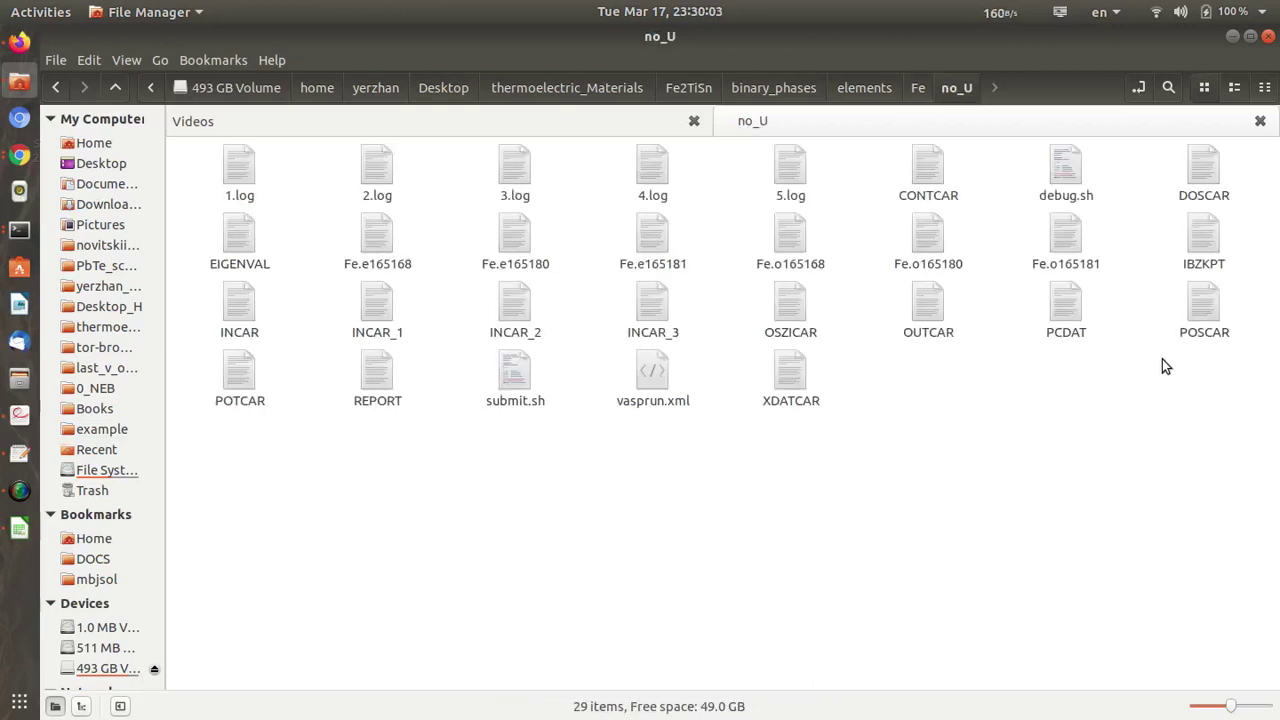
Step: Display the contents of the INCAR file in a maximized text editor window
double_click(240, 316)
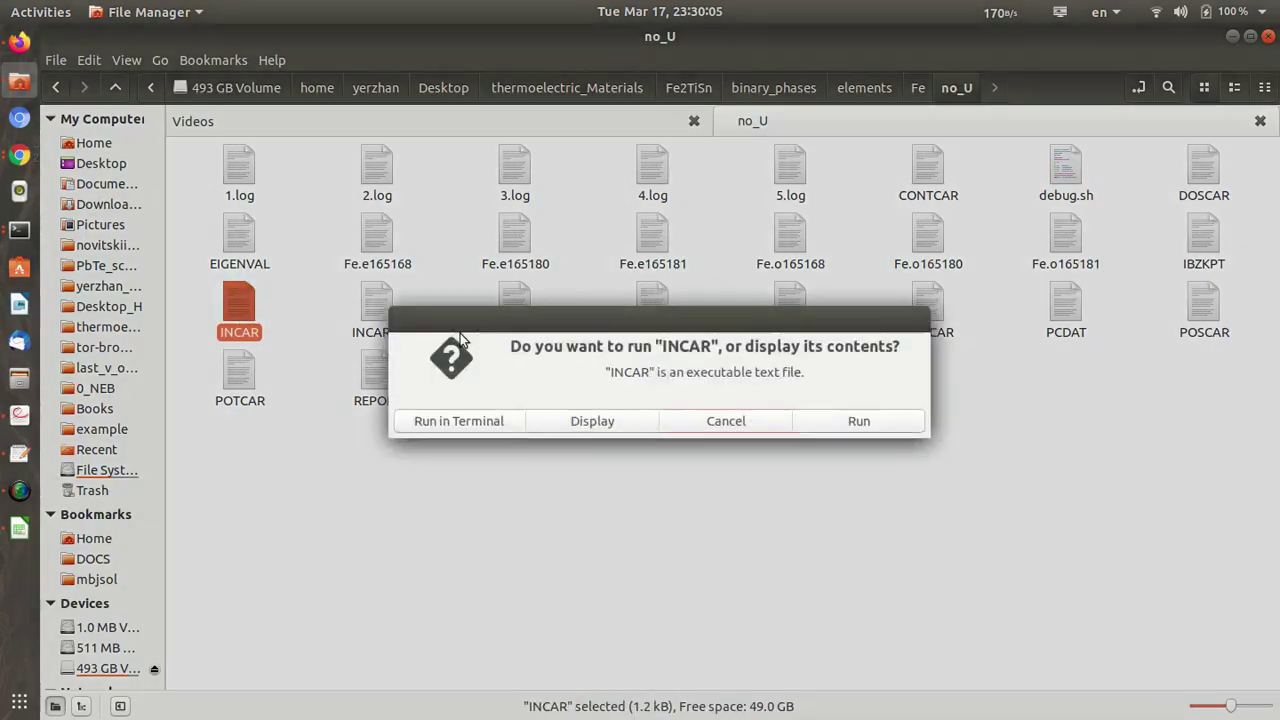
click(577, 421)
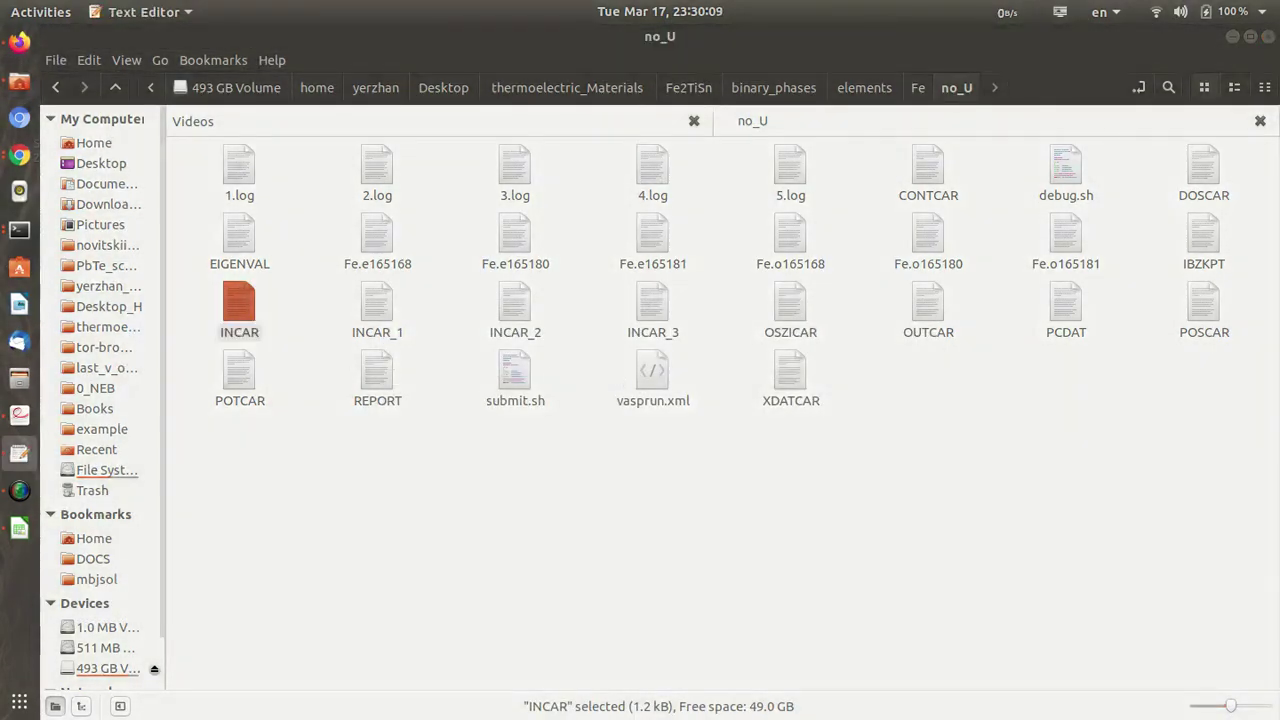
drag(446, 256, 697, 144)
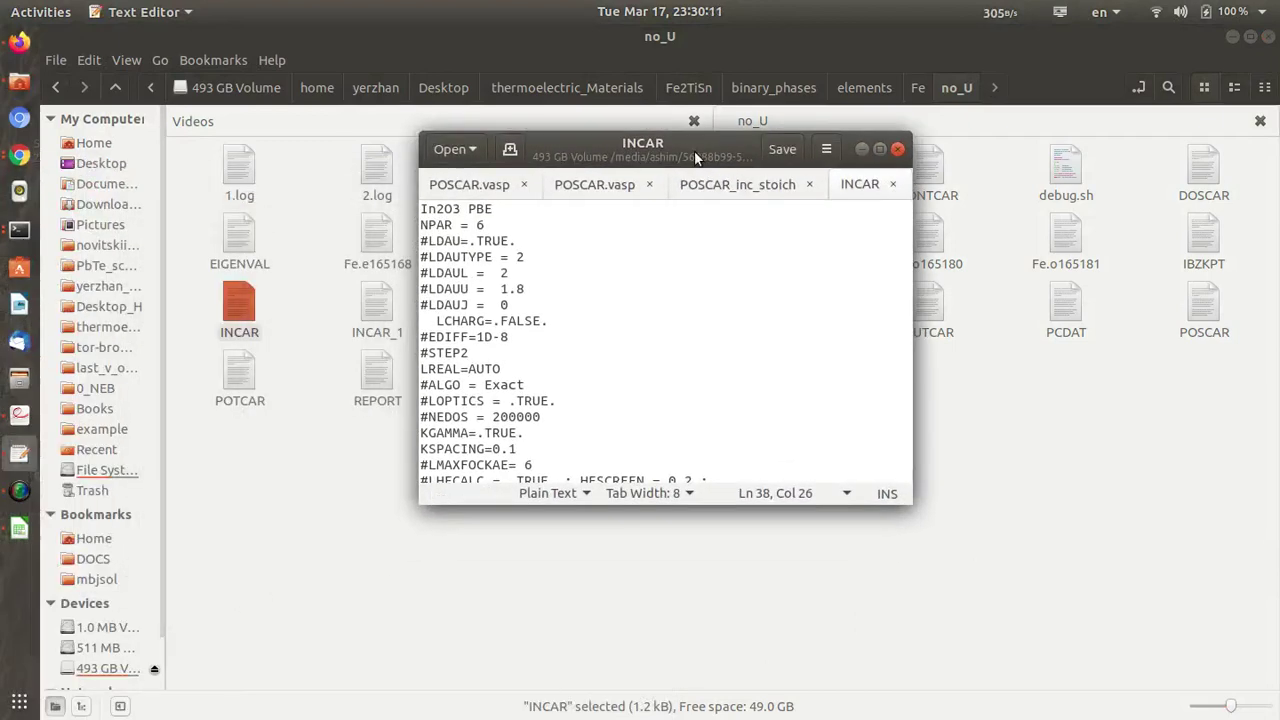
double_click(697, 157)
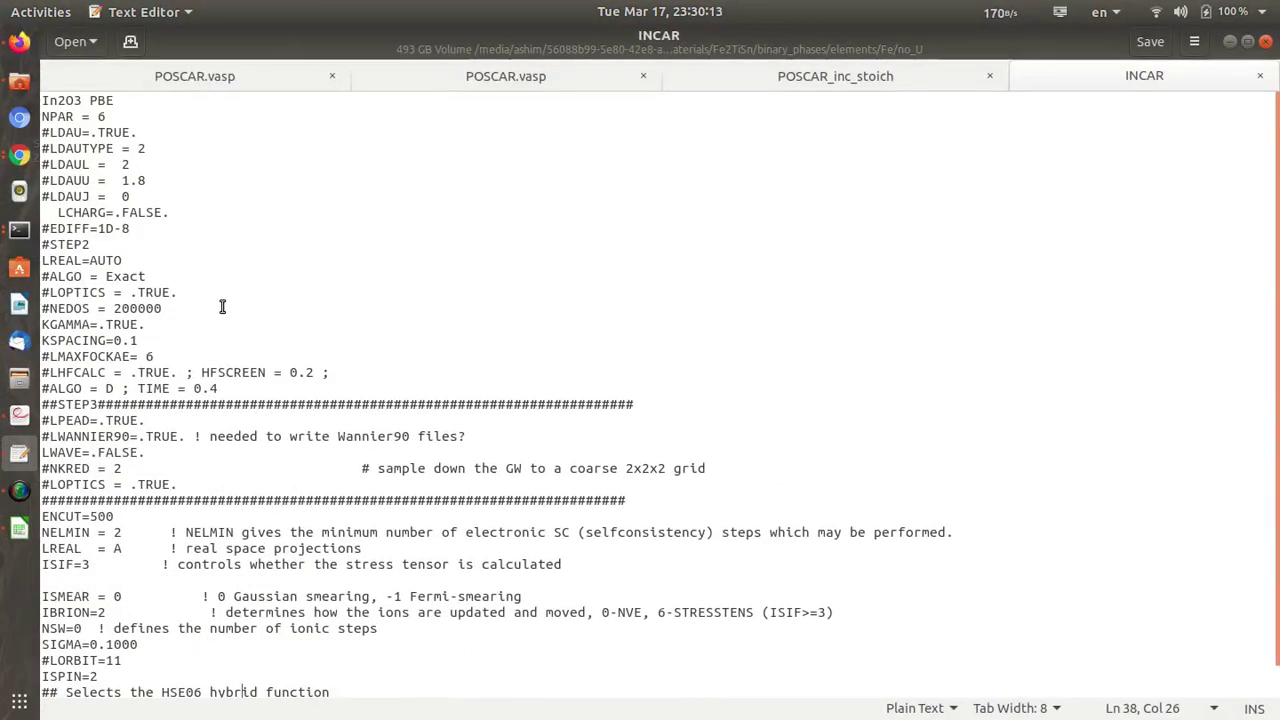
Step: Find "ISP" in the INCAR file and highlight the whole ISPIN=2 line
key(ctrl+f)
text(ISP)
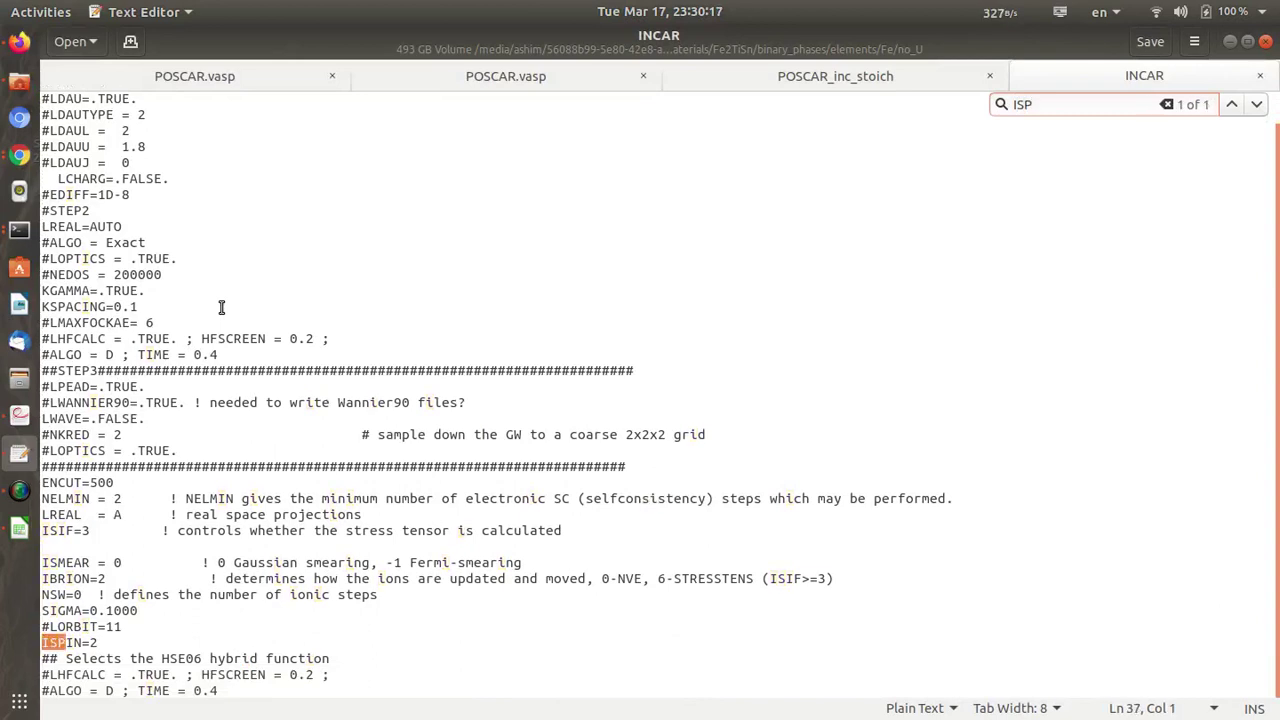
shift+click(97, 645)
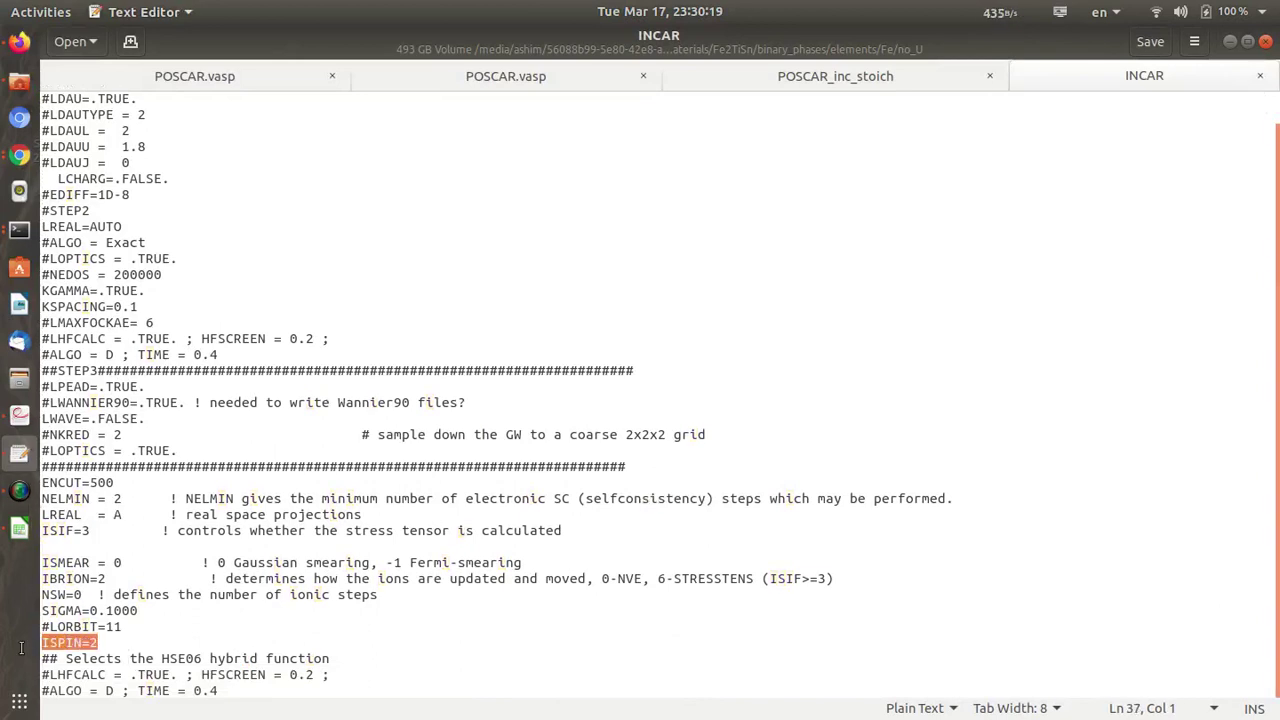
Step: Switch to Chrome, search the web for "ispin vasp" in a new tab, and open the ISPIN-tag page
click(21, 155)
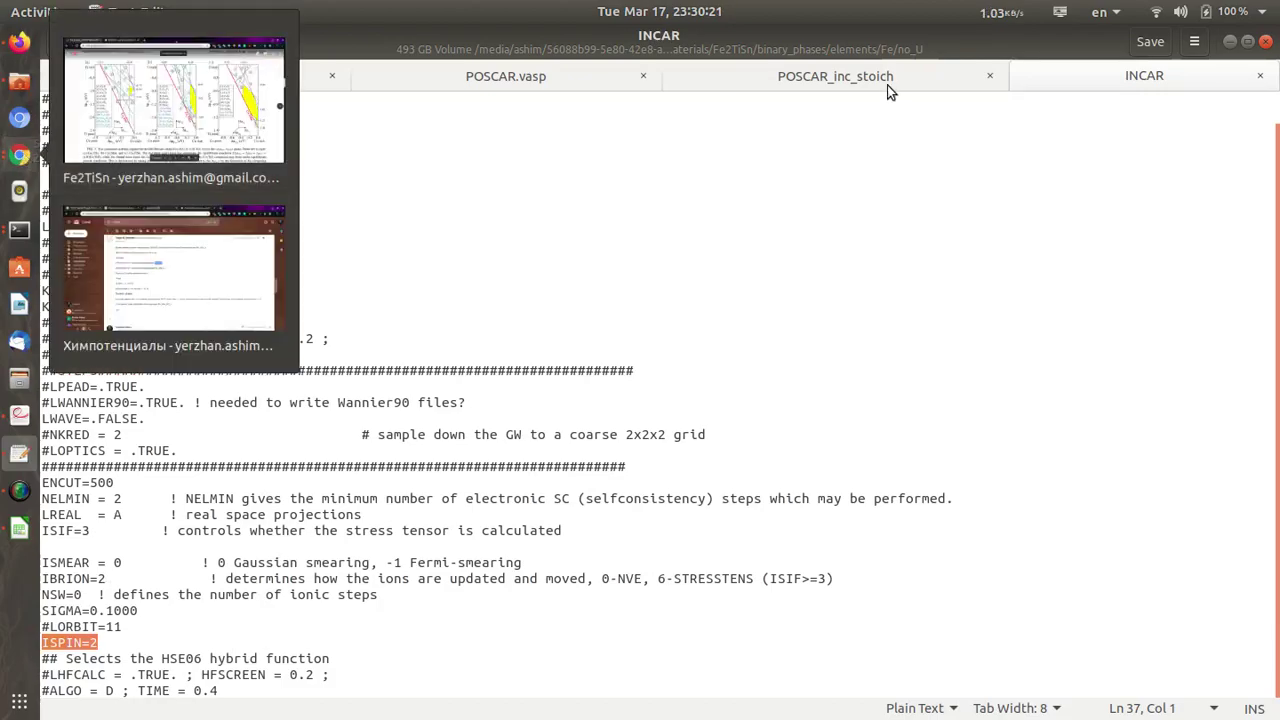
click(224, 133)
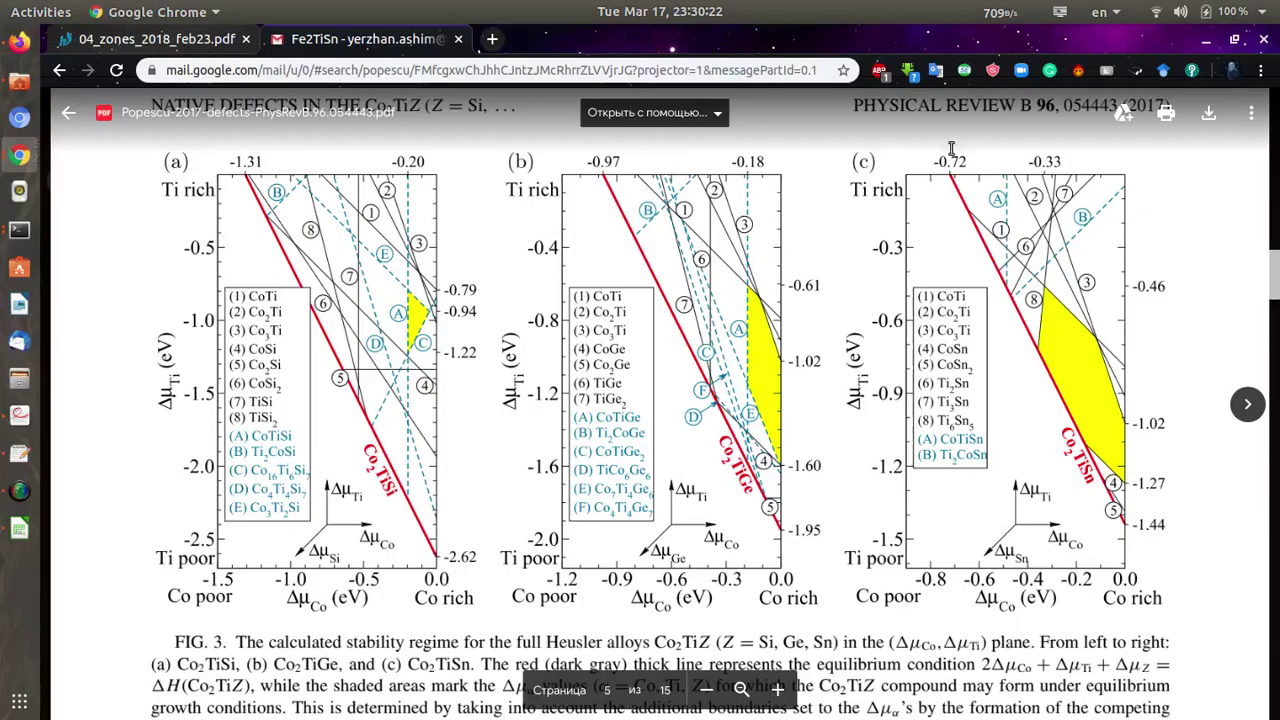
click(491, 38)
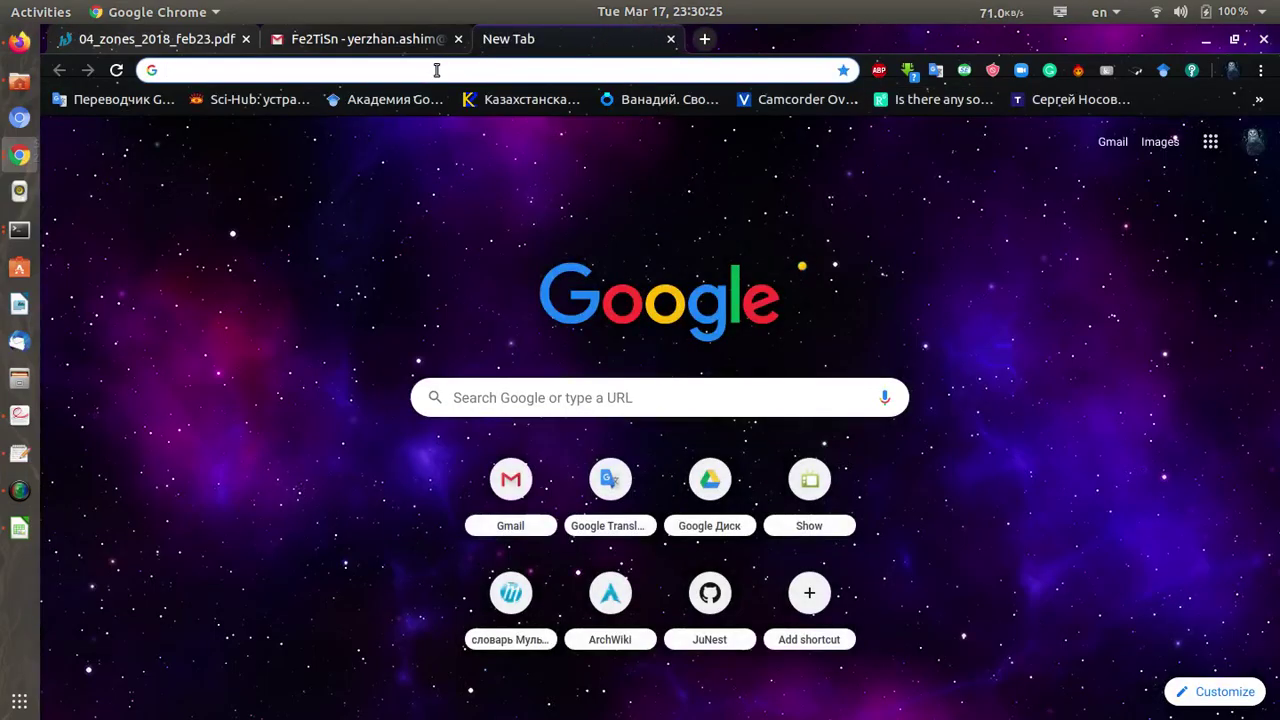
text(ispin )
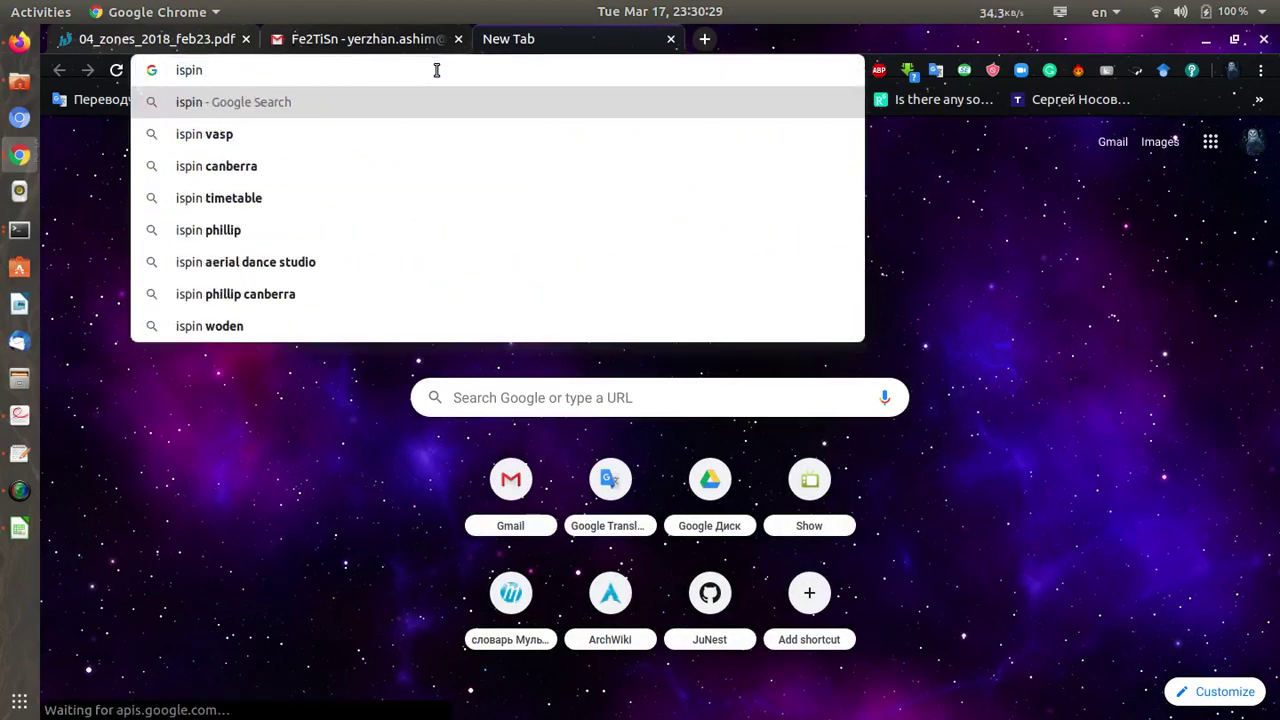
text(vasp)
key(Return)
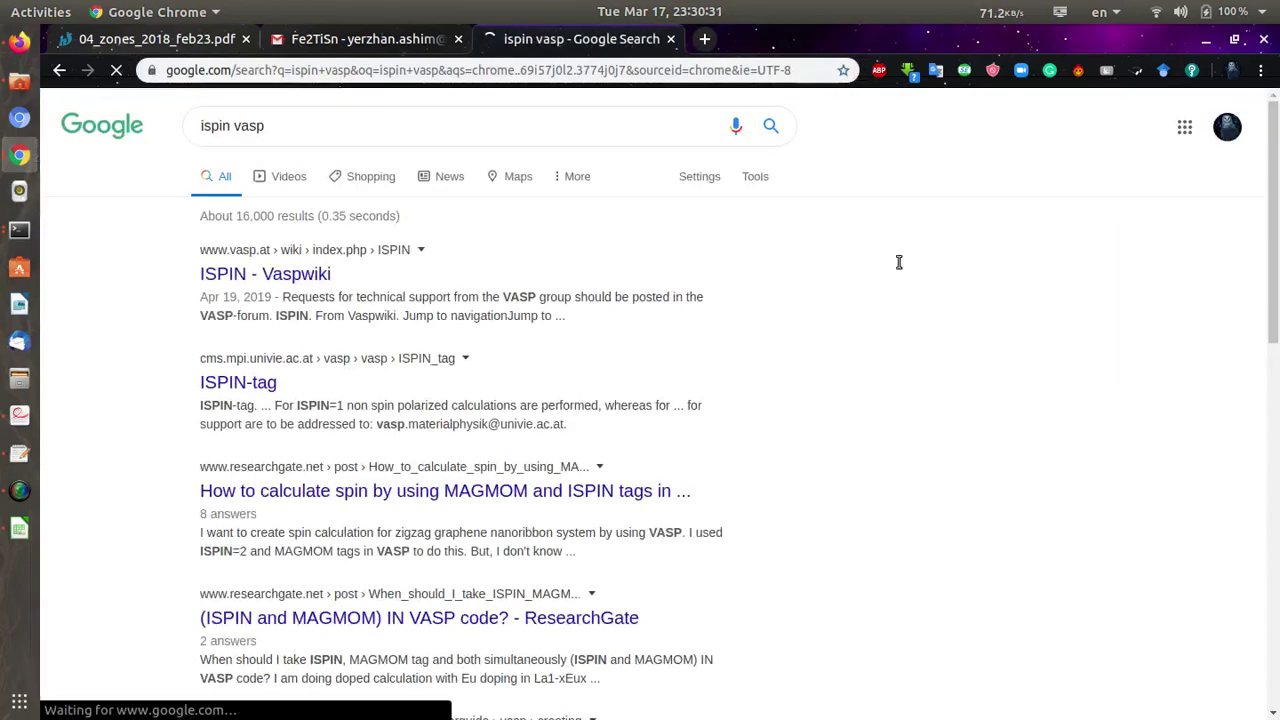
click(240, 385)
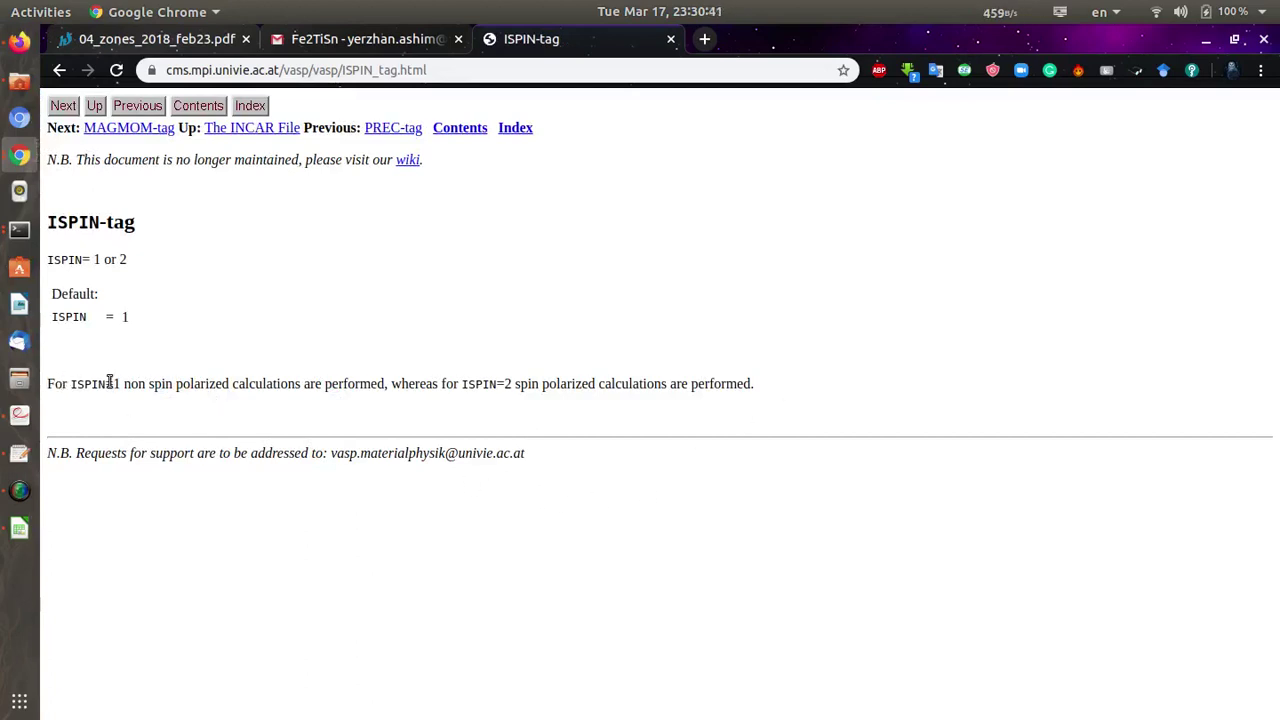
Step: Read what ISPIN=1 and ISPIN=2 mean on the documentation page, and minimize the browser
drag(113, 384, 377, 384)
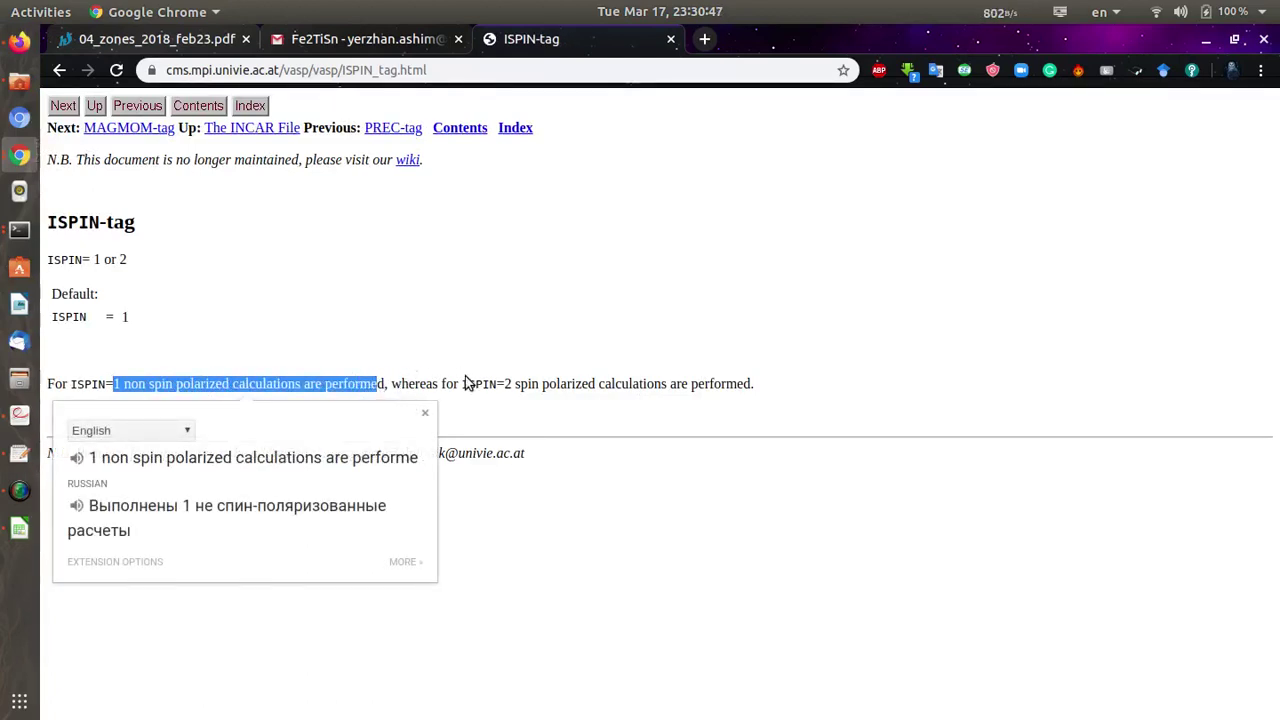
drag(496, 383, 532, 384)
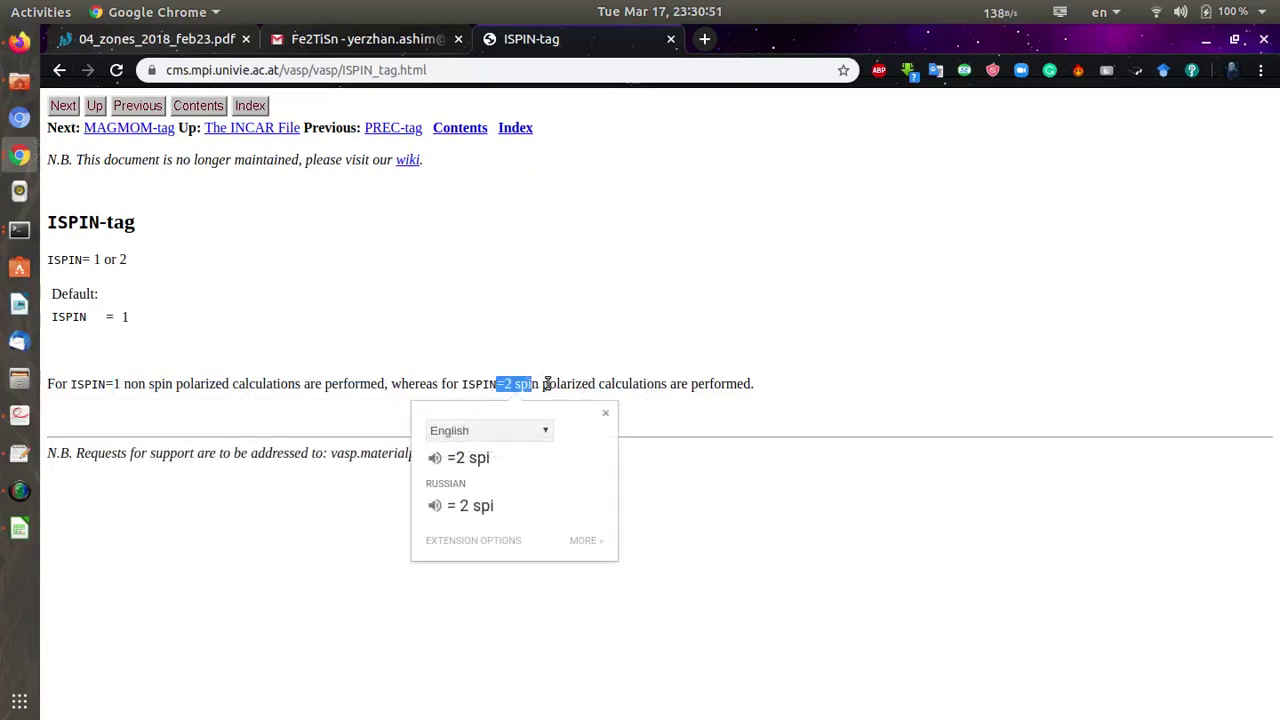
click(954, 410)
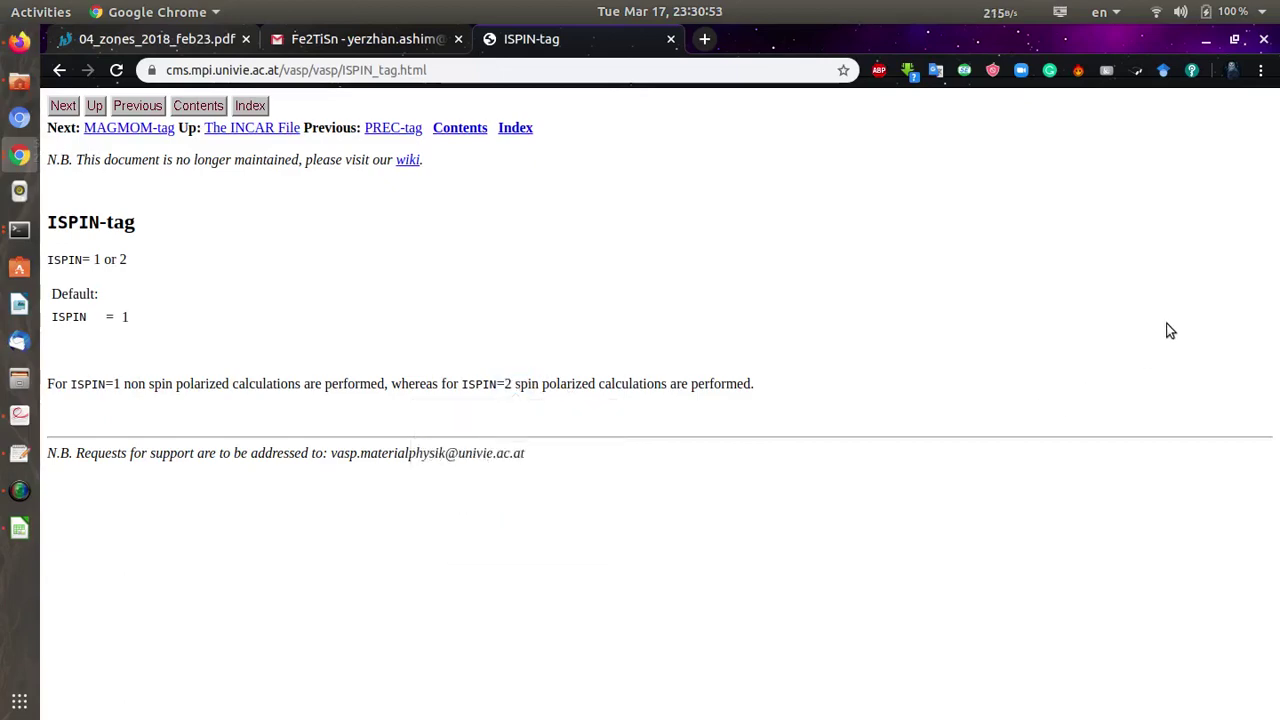
click(1206, 39)
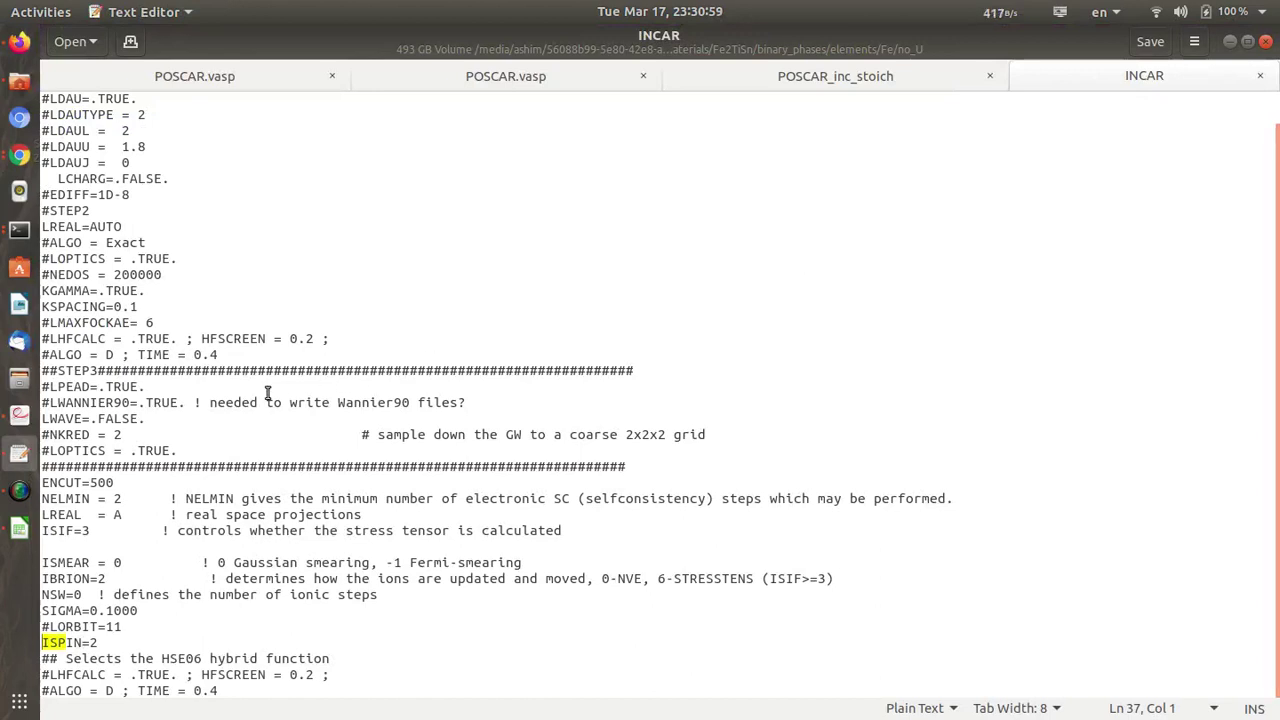
Step: Look through the INCAR settings once more, close the file, and minimize the text editor
scroll(267, 393, up, 1)
scroll(267, 393, down, 1)
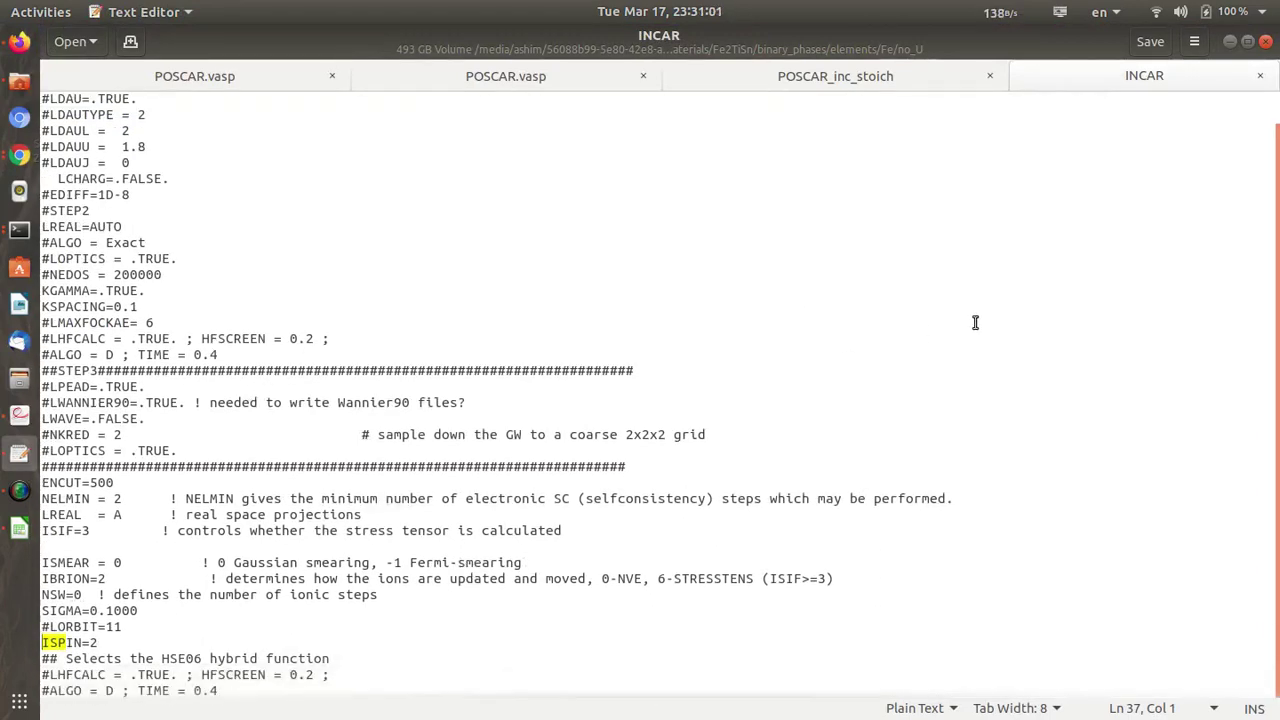
scroll(971, 318, up, 1)
scroll(1183, 171, down, 1)
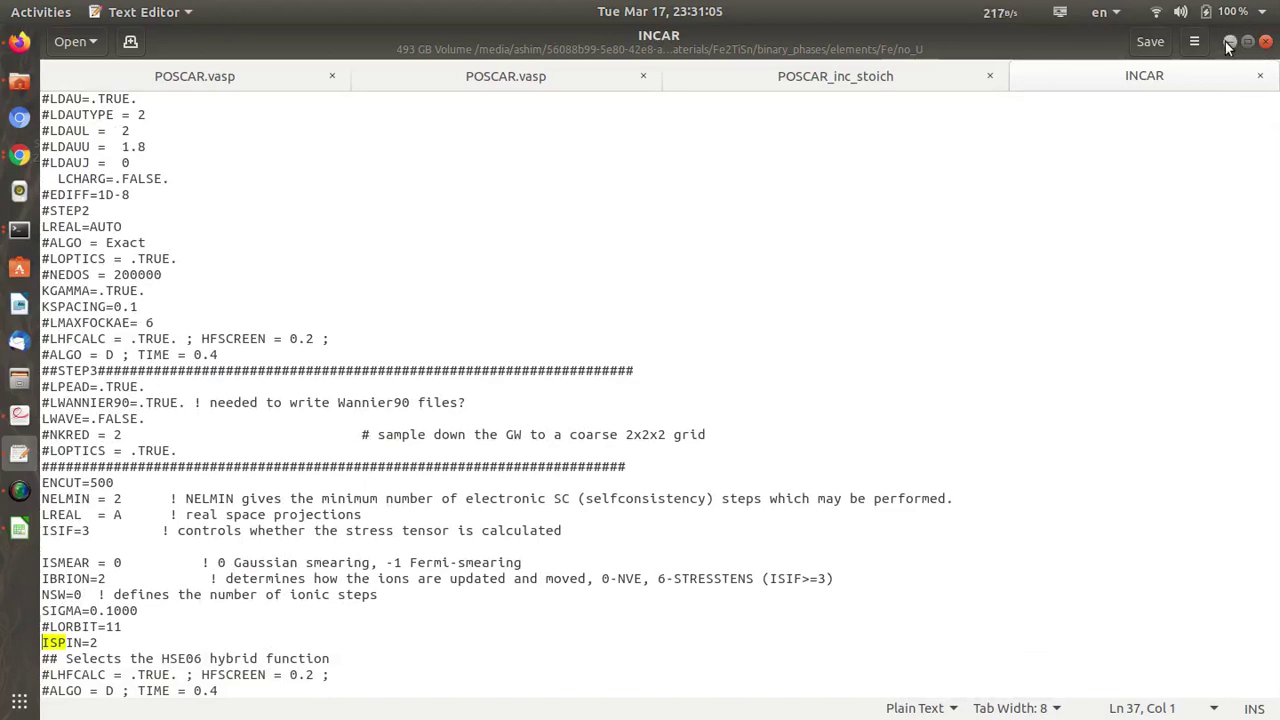
click(1259, 75)
click(1230, 41)
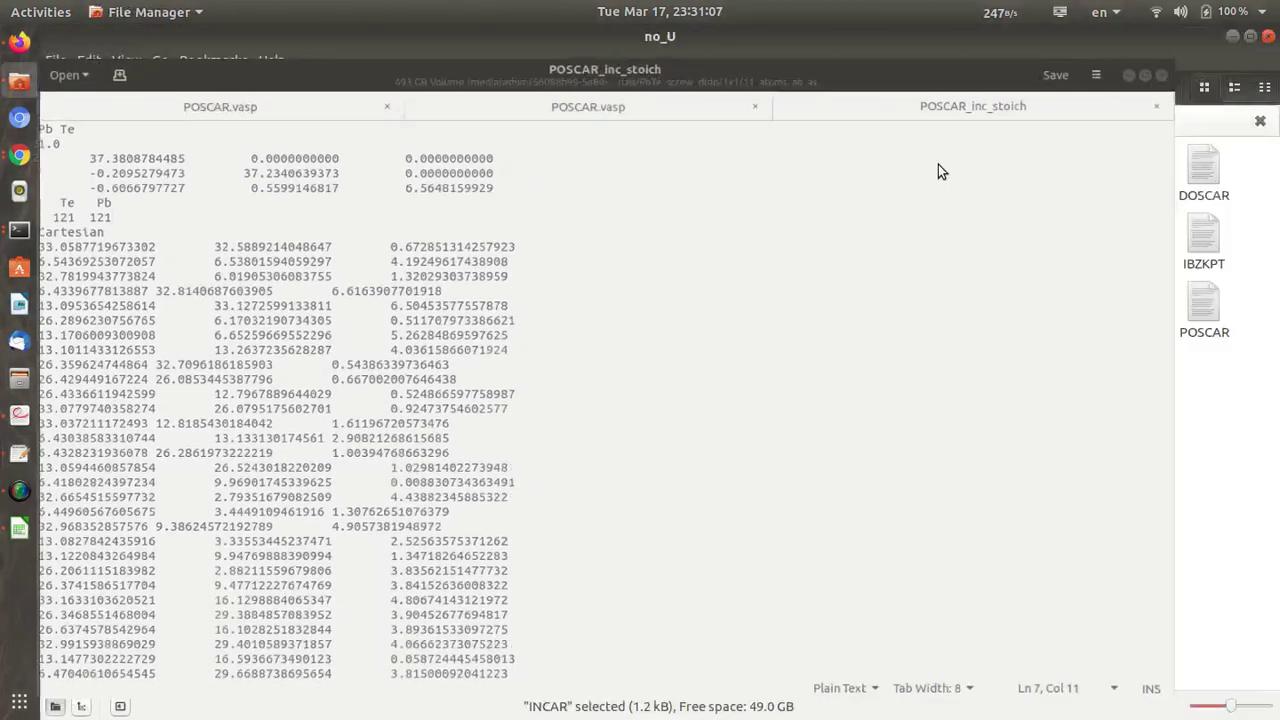
Step: Clear the file selection and open the POSCAR file in the no_U folder
click(943, 543)
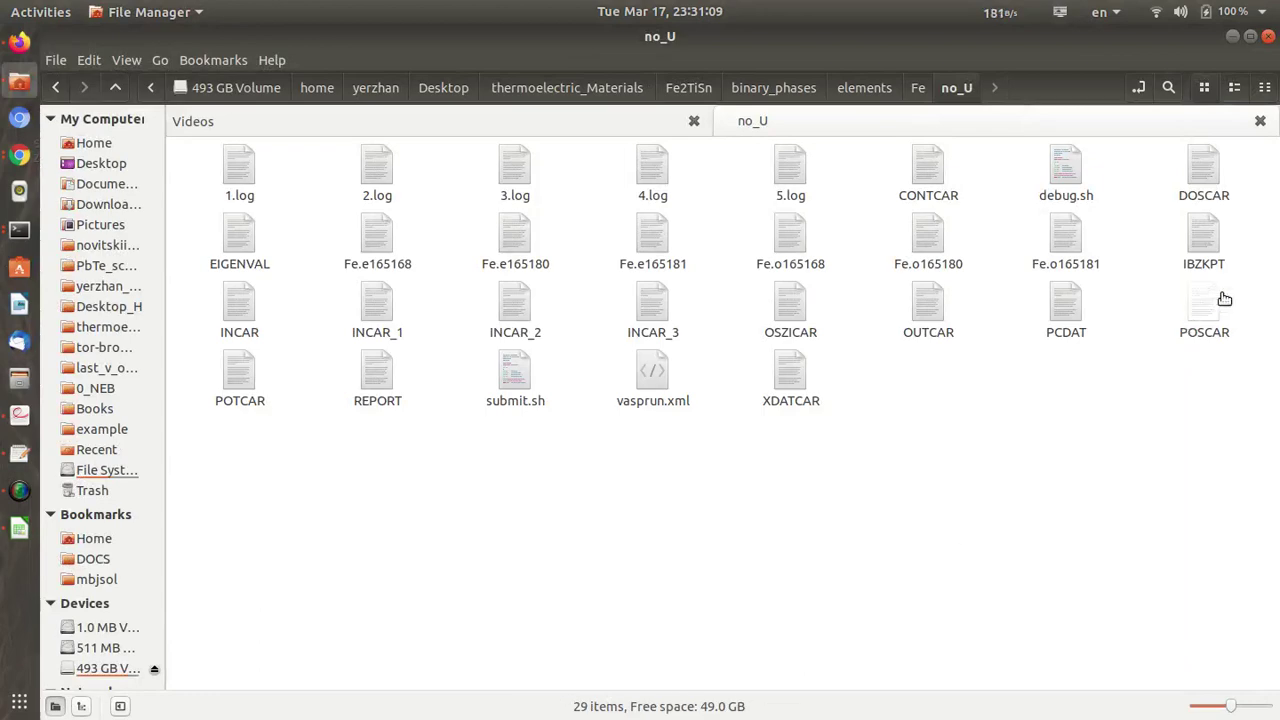
click(1198, 322)
double_click(1198, 322)
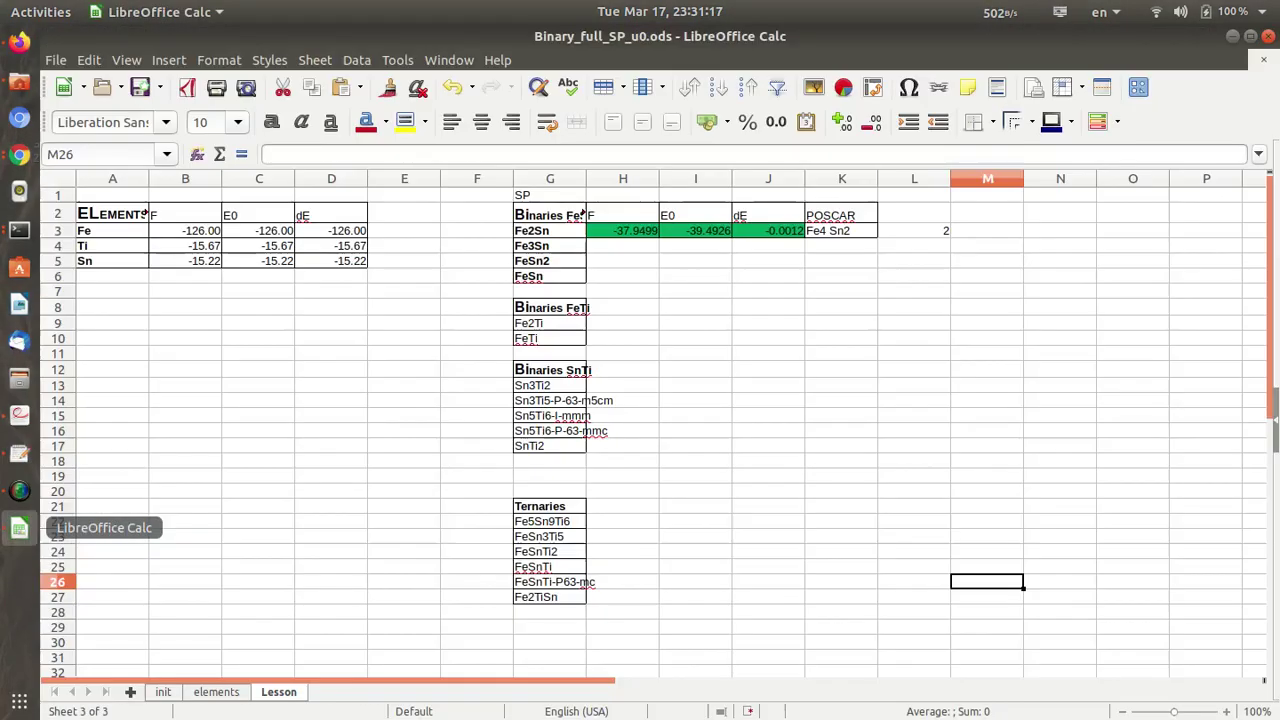
Step: Switch to the LibreOffice Calc spreadsheet and add a UC heading in E2 with the value 16 for Fe in E3
click(19, 528)
click(1012, 339)
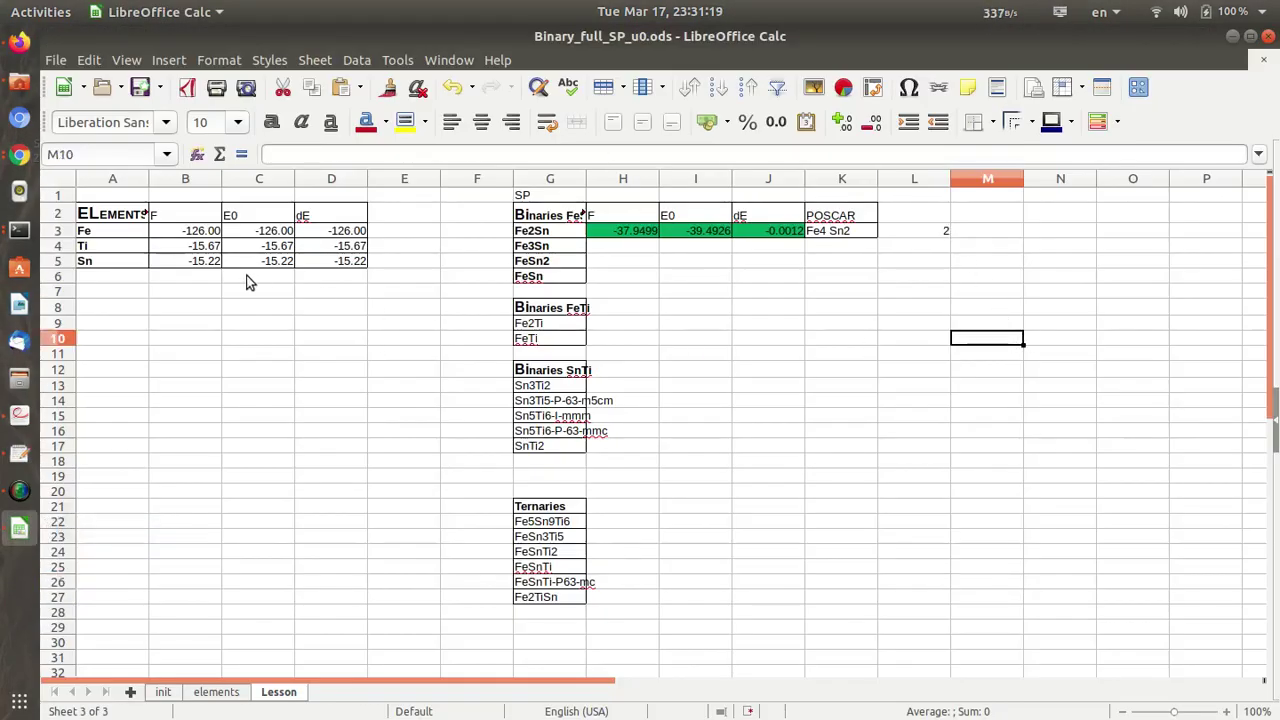
click(392, 243)
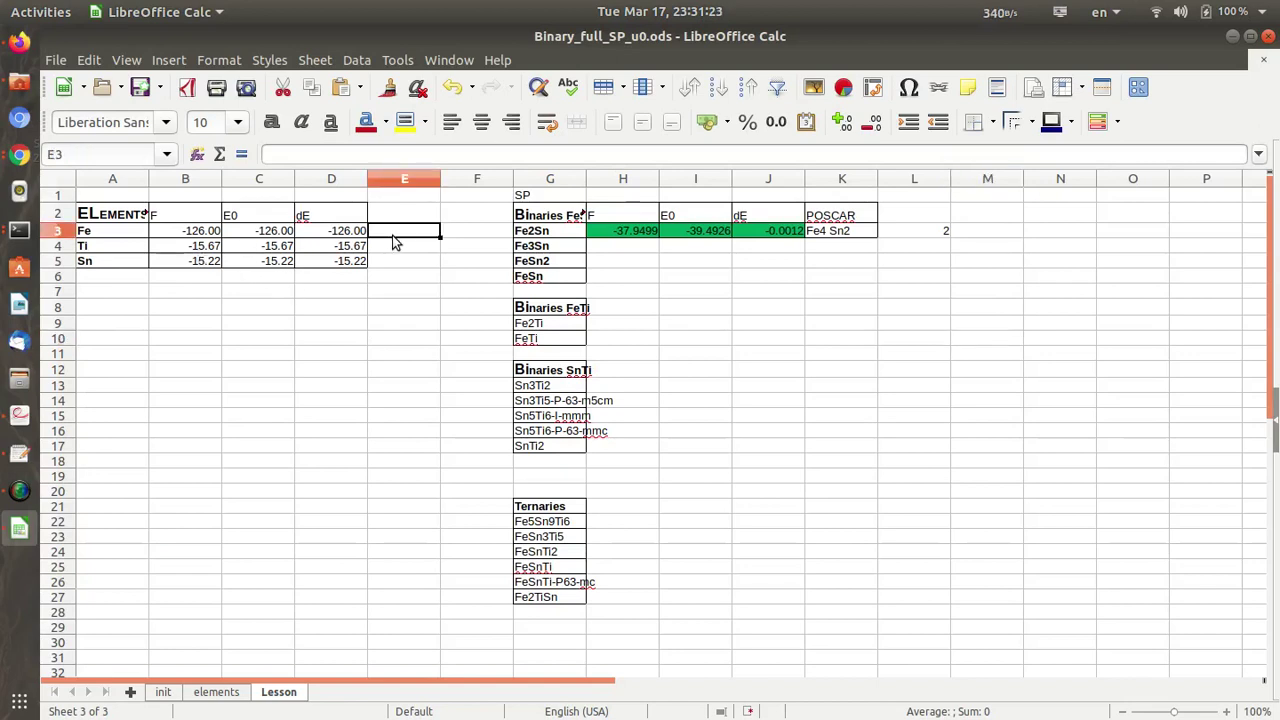
text(16)
key(Up)
text(UC)
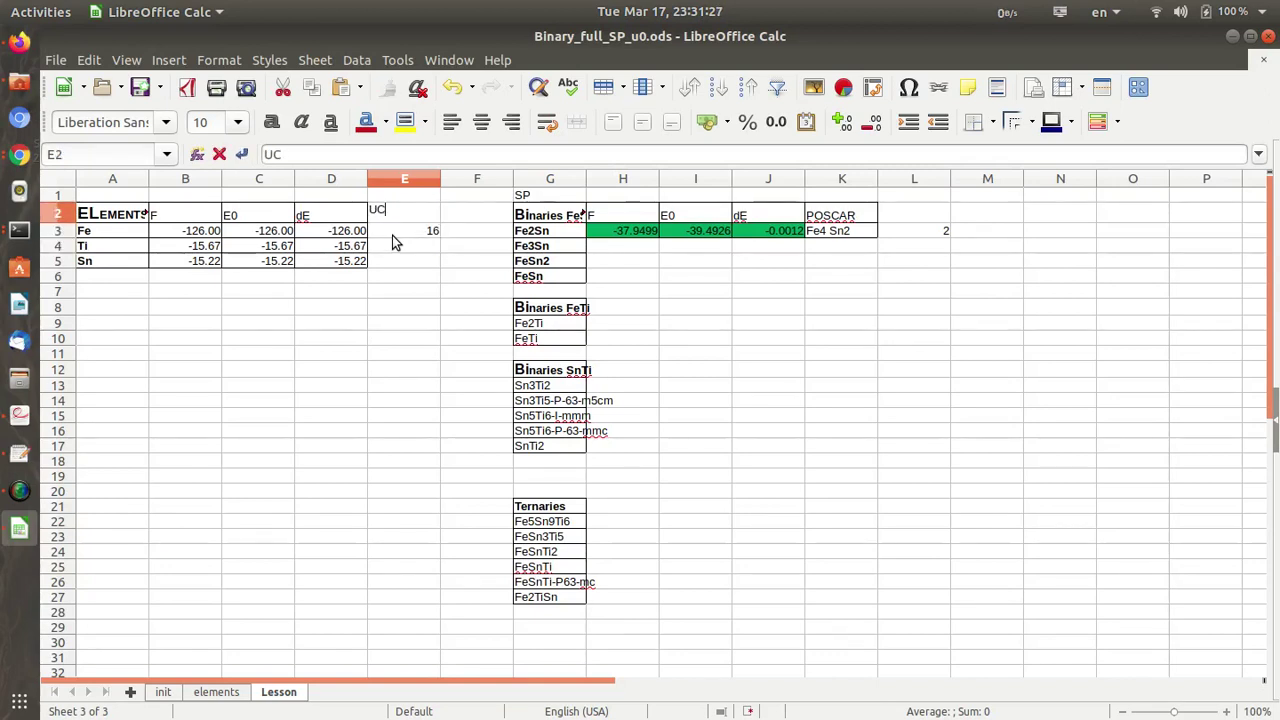
key(Return)
key(Left)
key(Left)
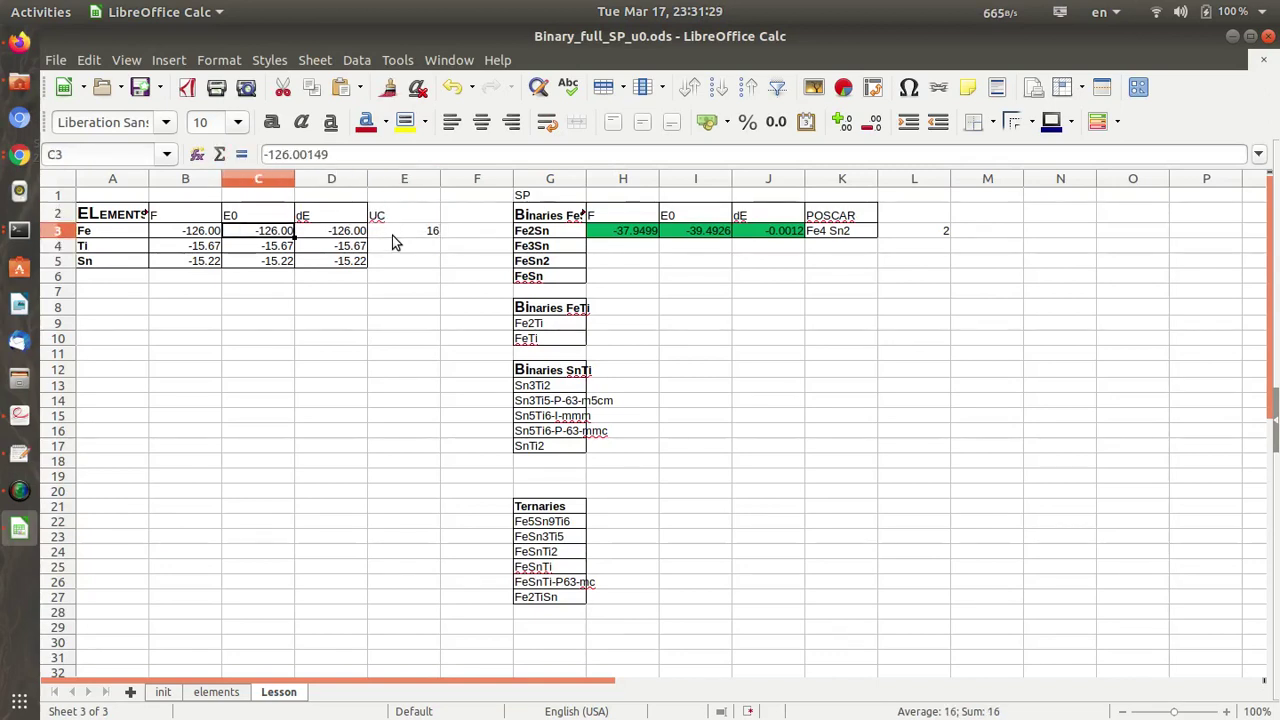
click(199, 236)
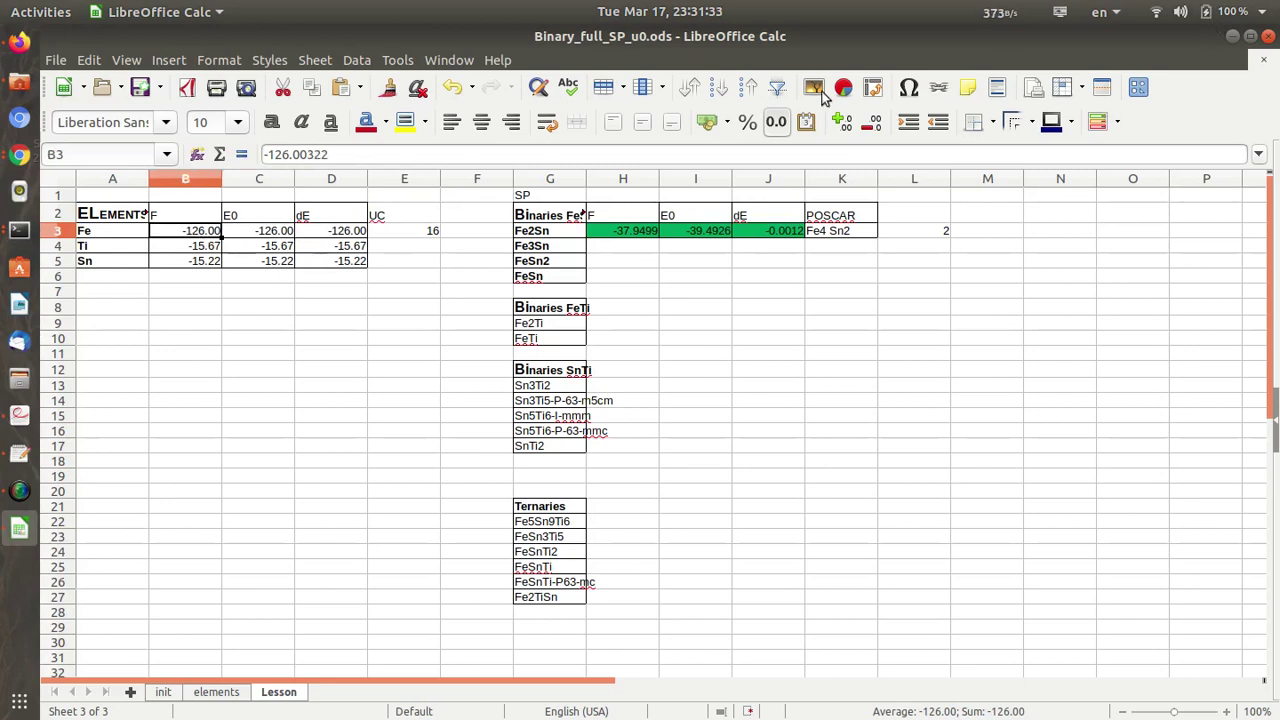
drag(168, 220, 330, 215)
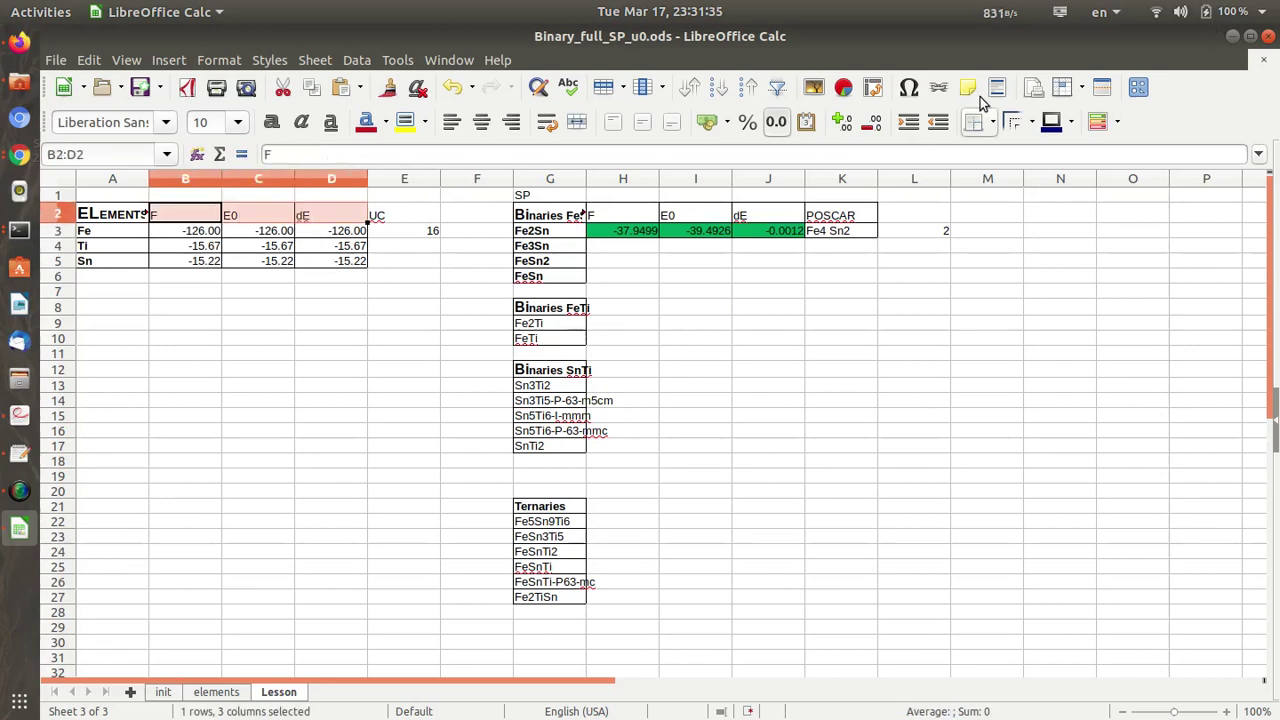
drag(404, 385, 404, 400)
drag(300, 215, 331, 260)
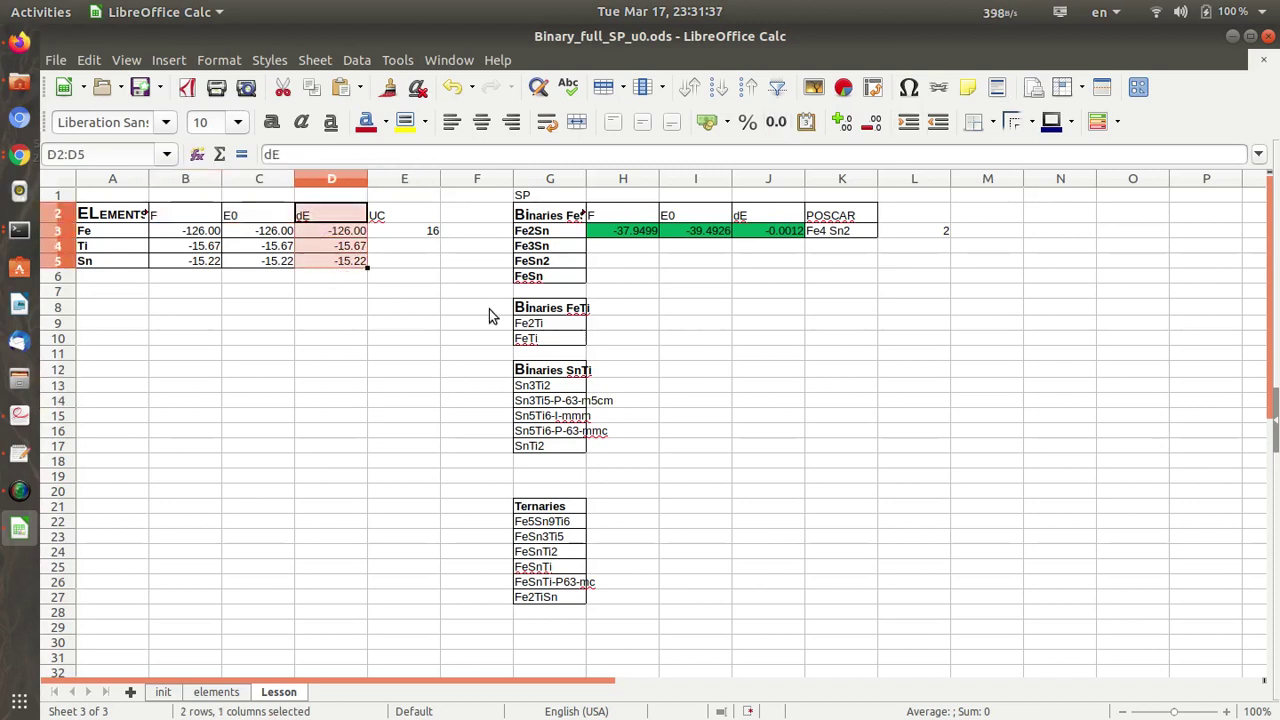
click(297, 322)
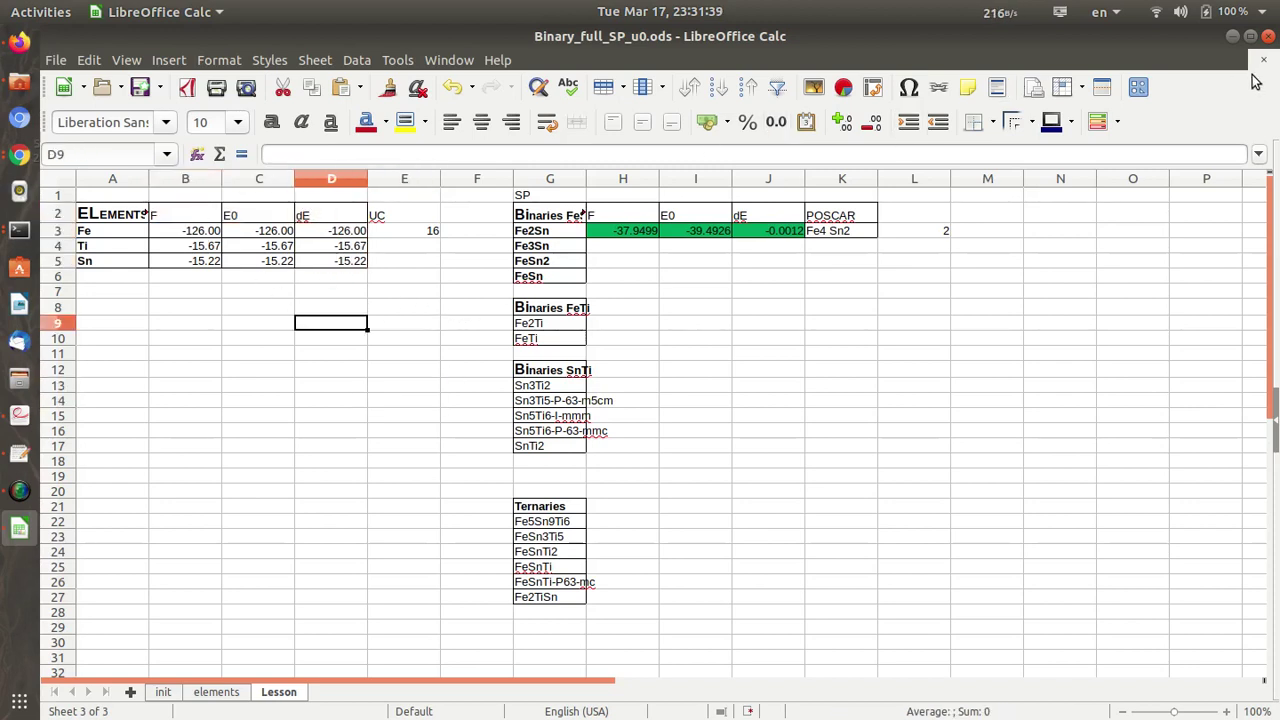
drag(195, 216, 265, 270)
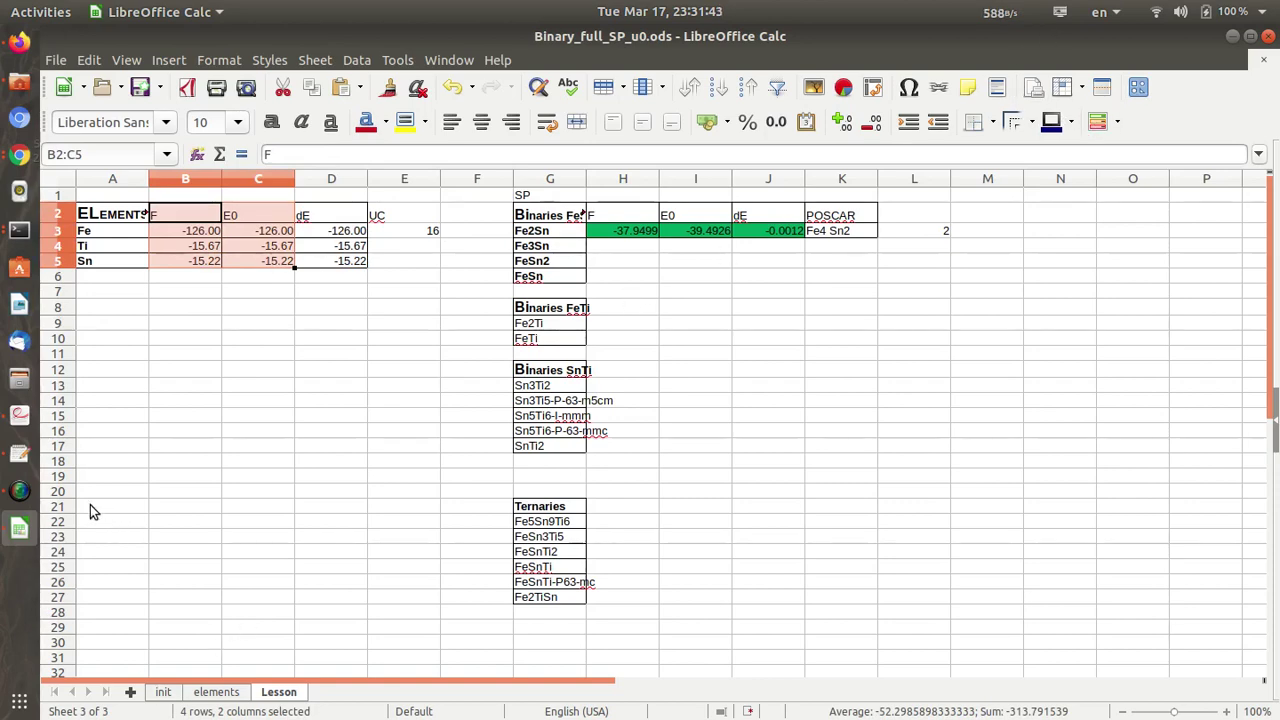
Step: Open the OSZICAR file in Fe's no_U folder, copy its final E0 energy, and minimize the text editor
click(18, 98)
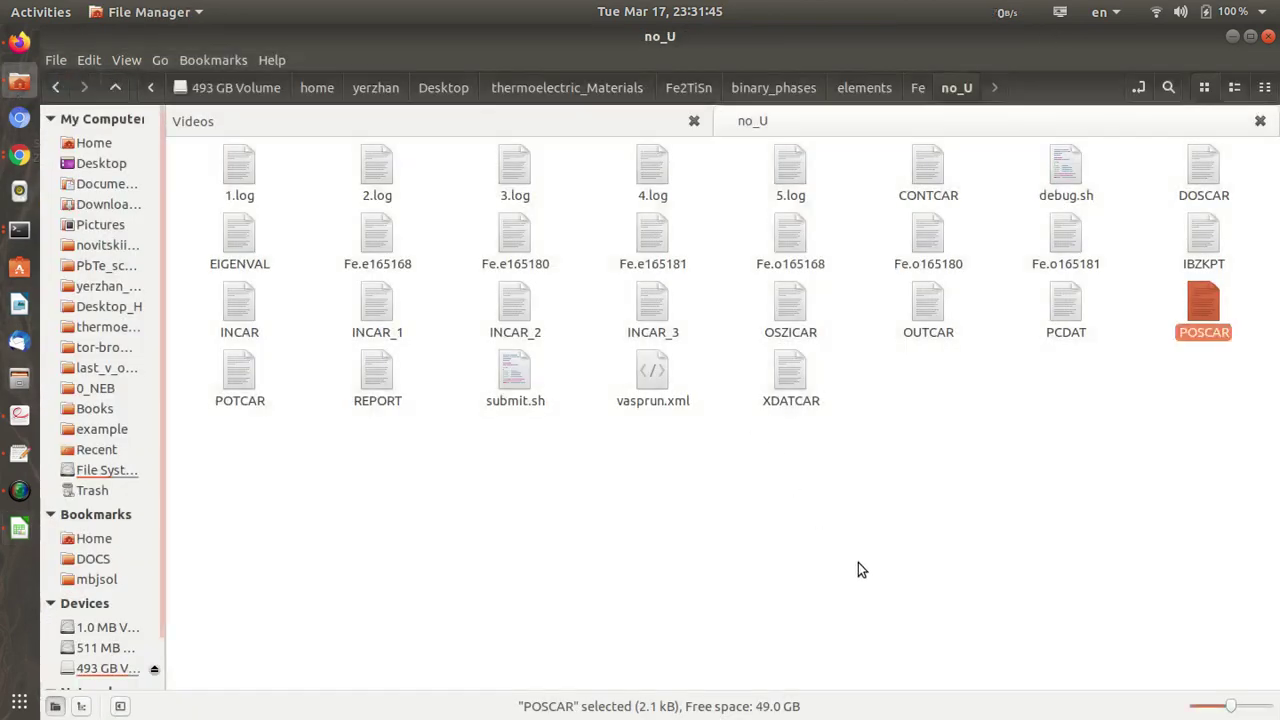
click(991, 625)
click(787, 318)
double_click(787, 318)
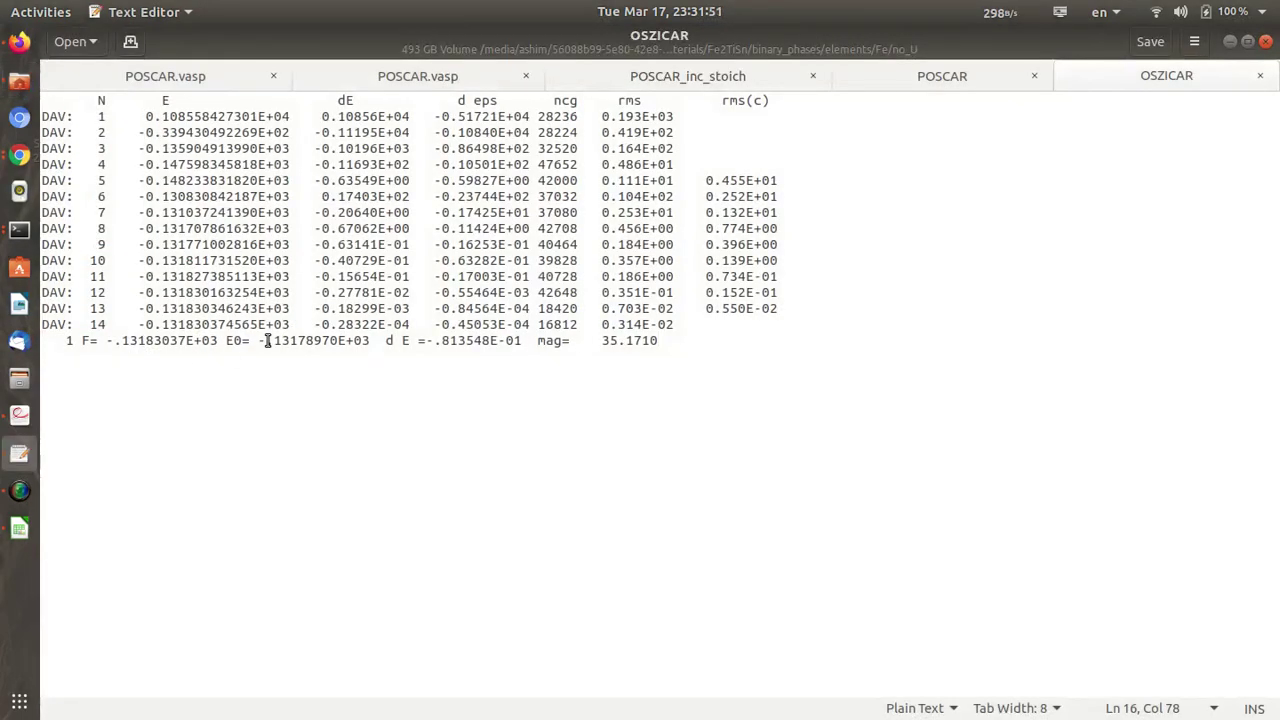
drag(259, 342, 371, 342)
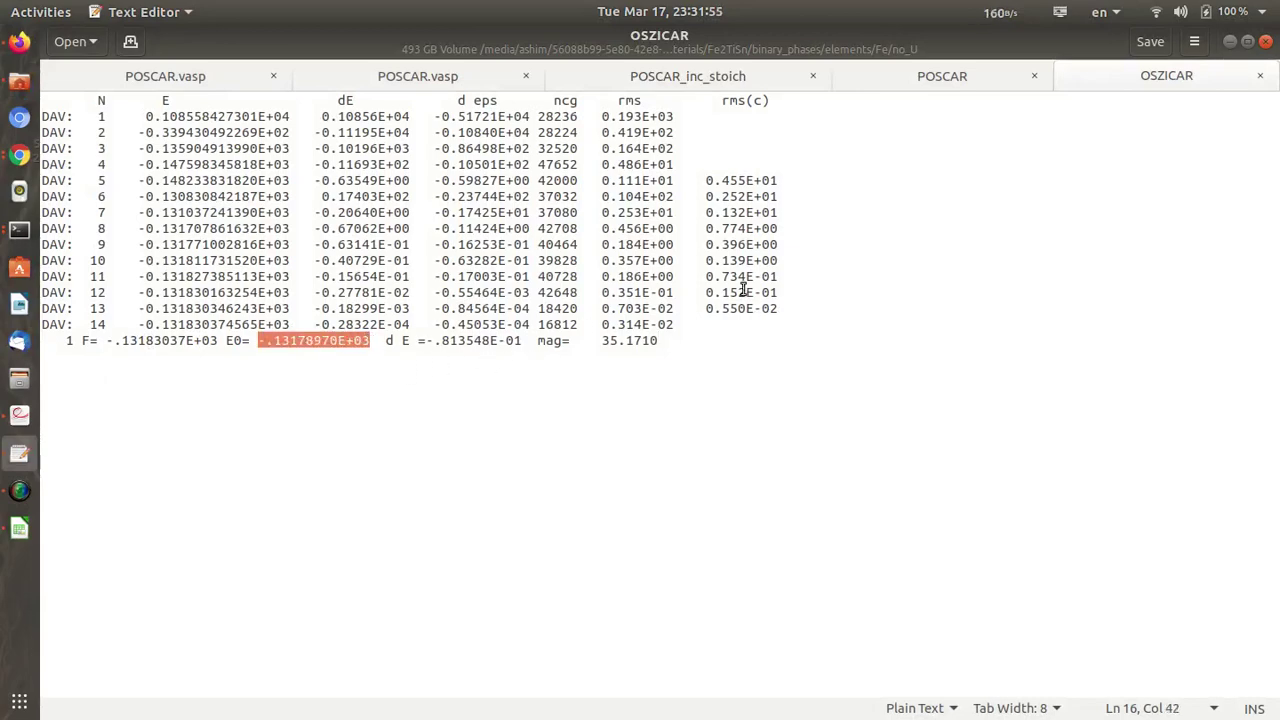
click(1230, 41)
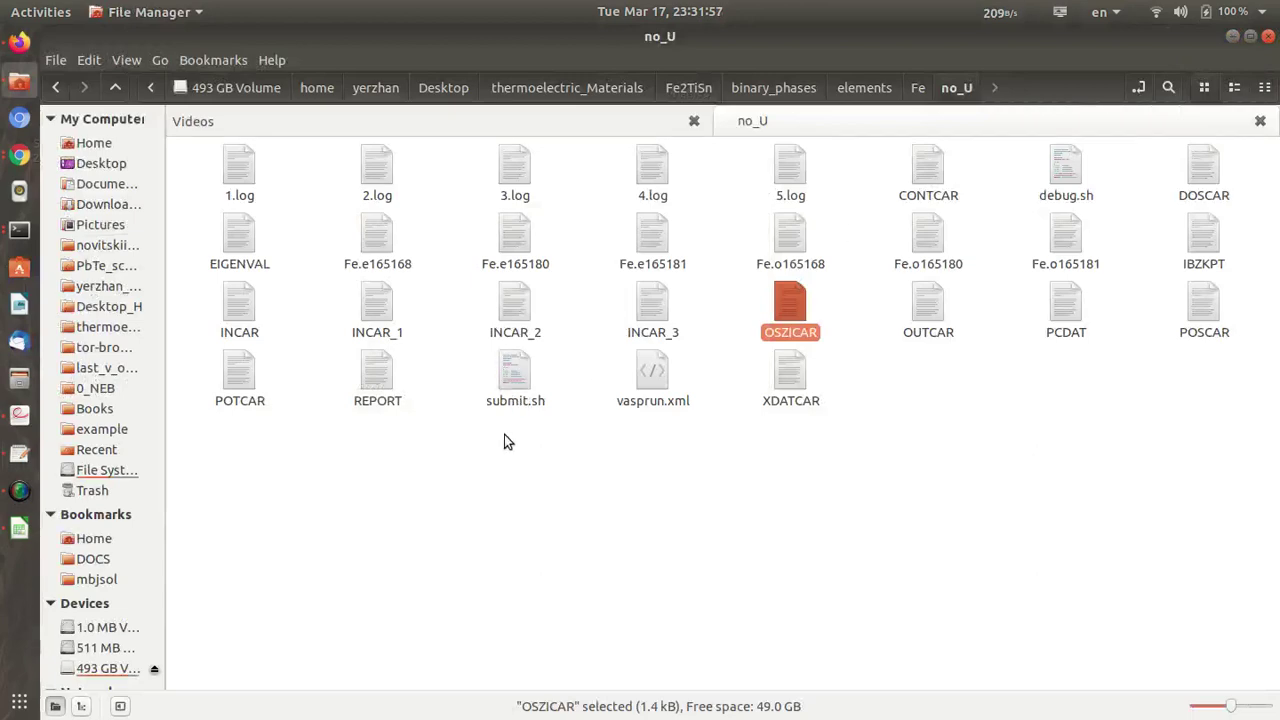
Step: Set Fe's F value in B3 of the spreadsheet to -131.7897 and check it against the OSZICAR file
click(19, 527)
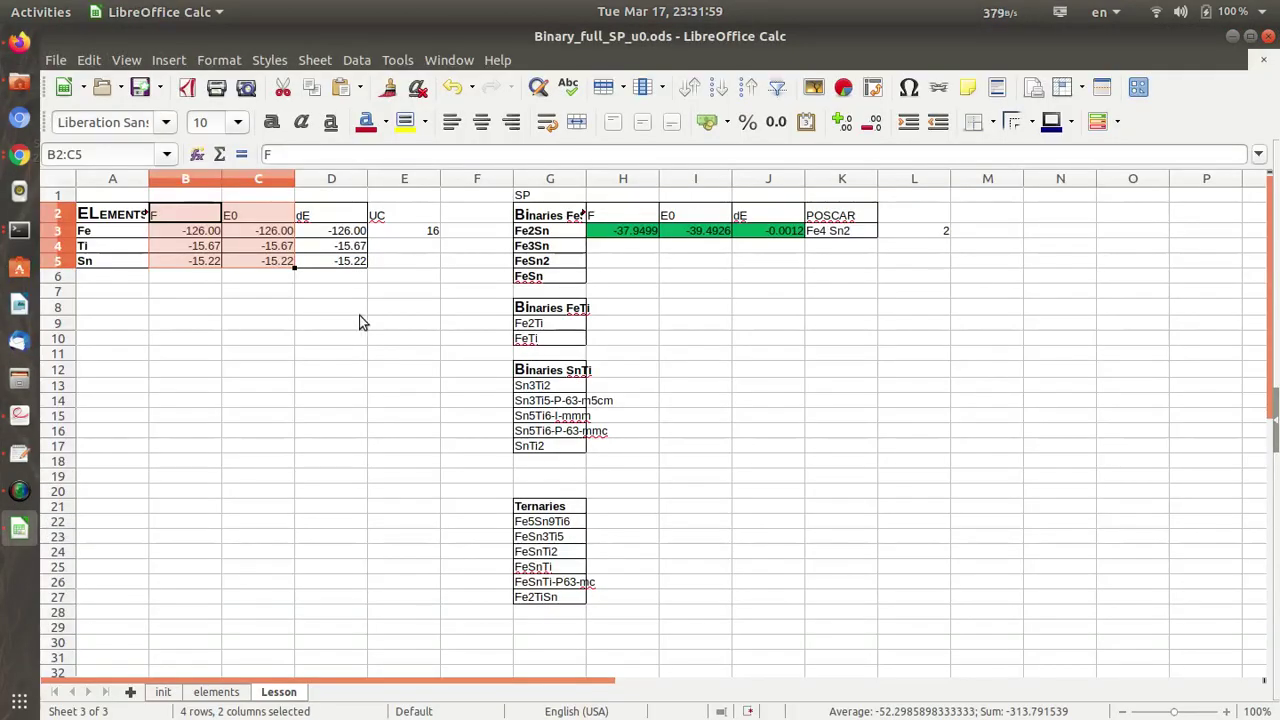
click(176, 237)
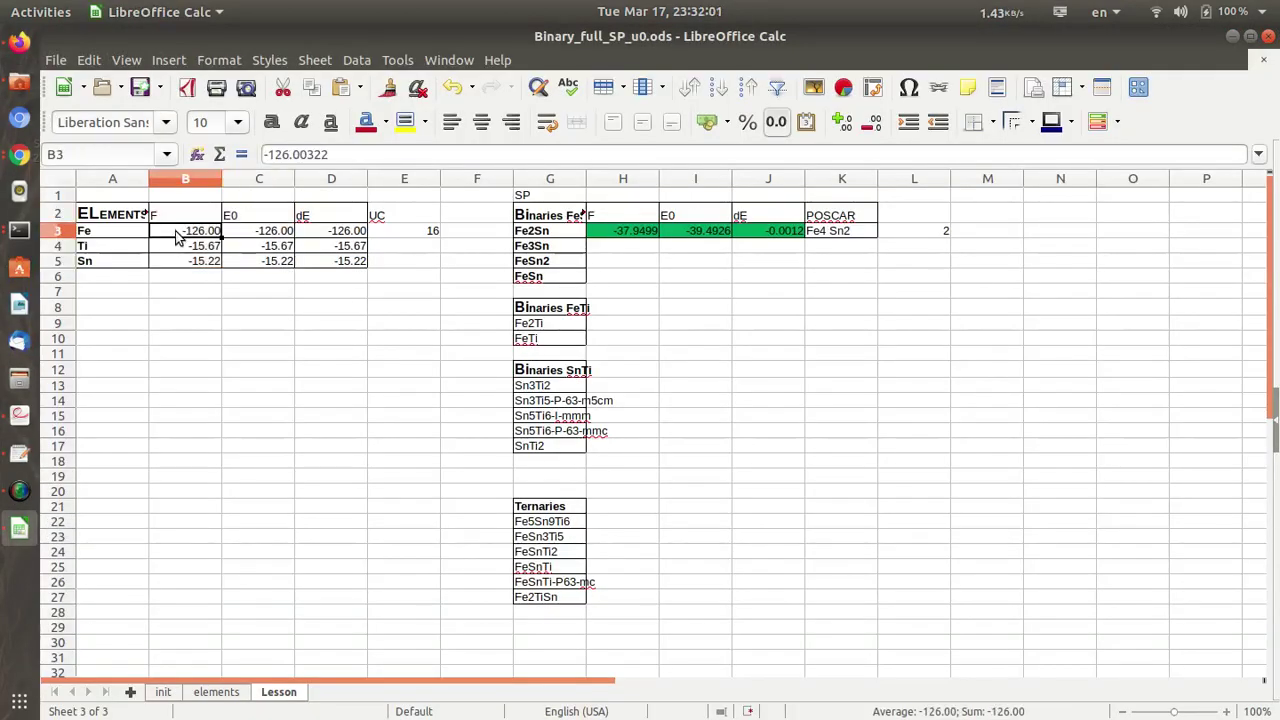
text(-131.7897)
right_click(200, 236)
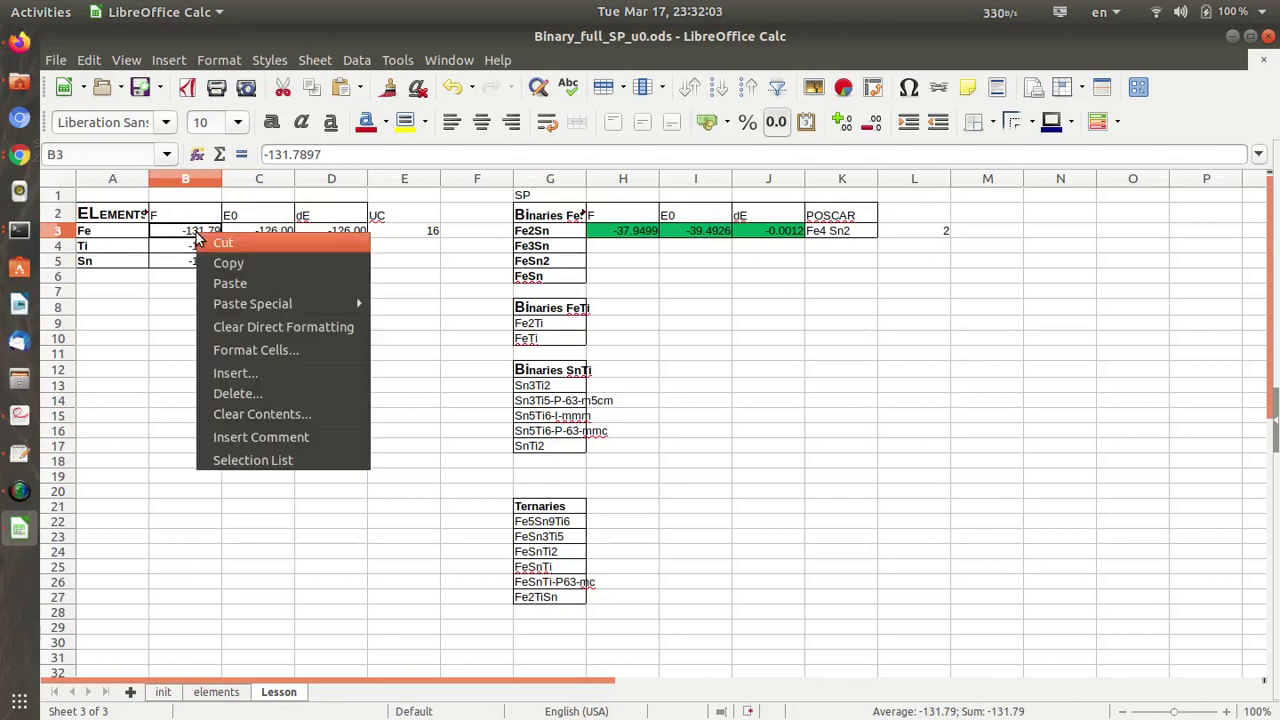
click(239, 275)
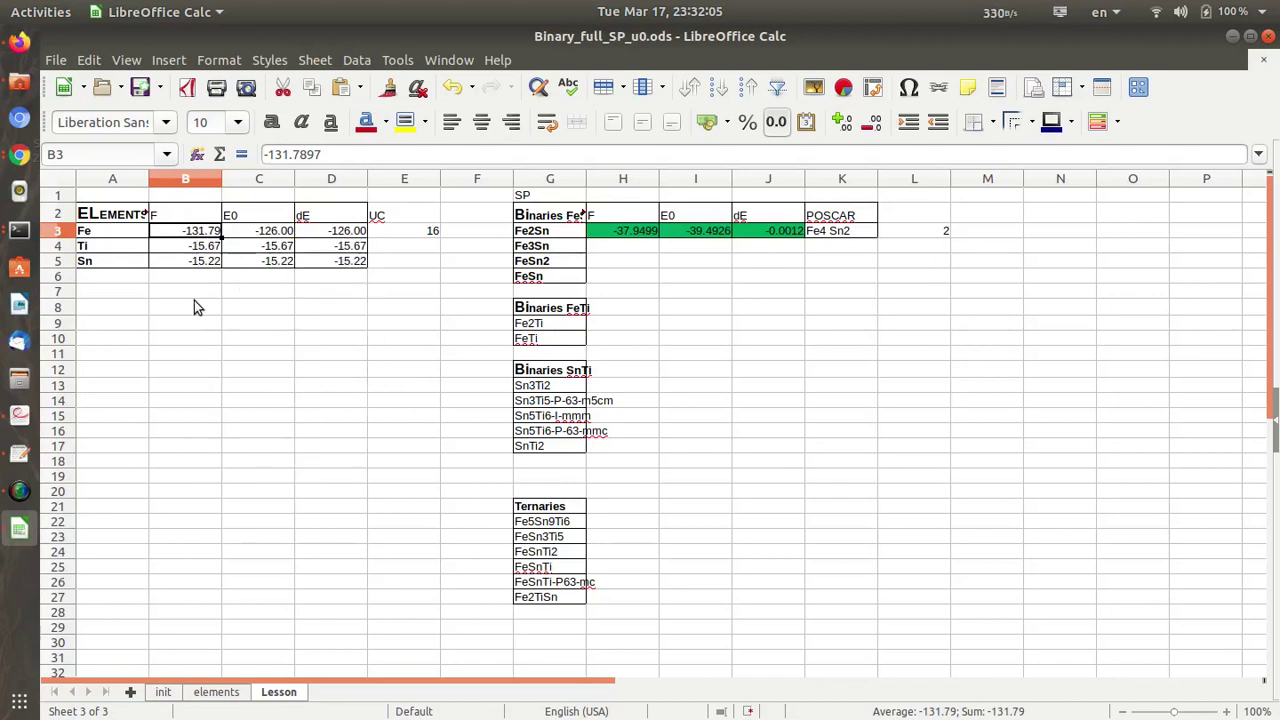
click(18, 456)
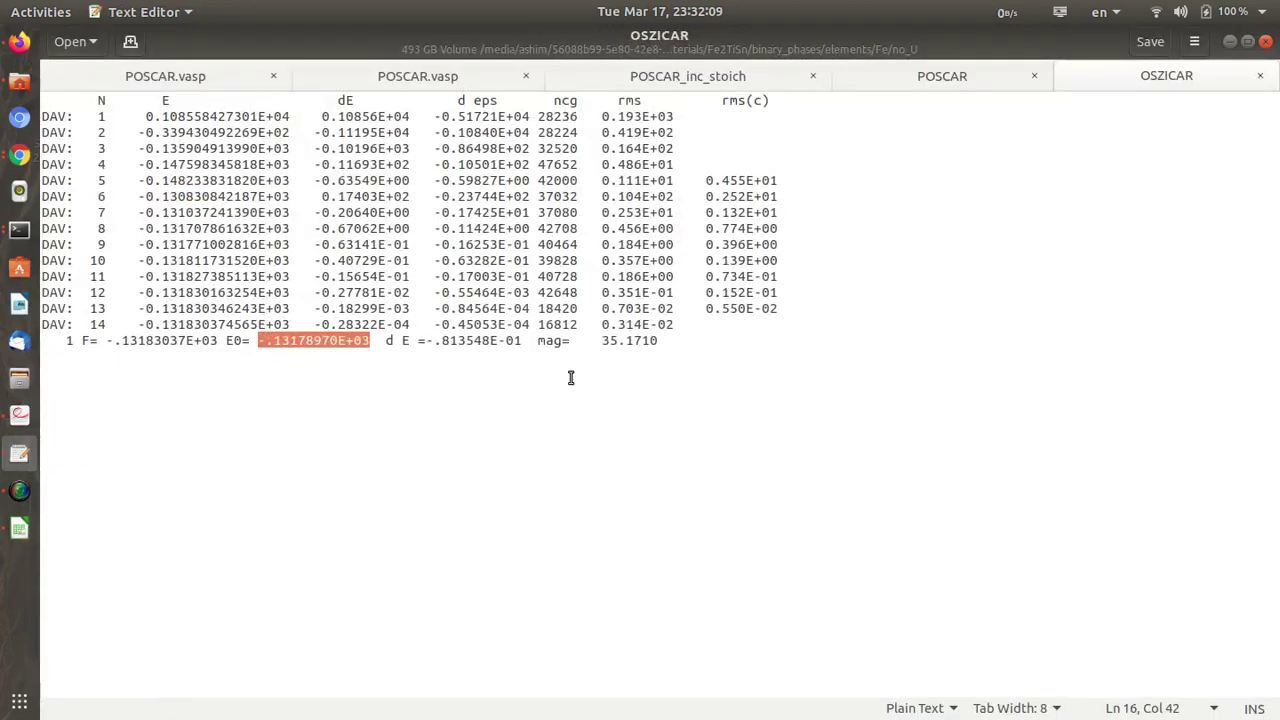
click(1229, 41)
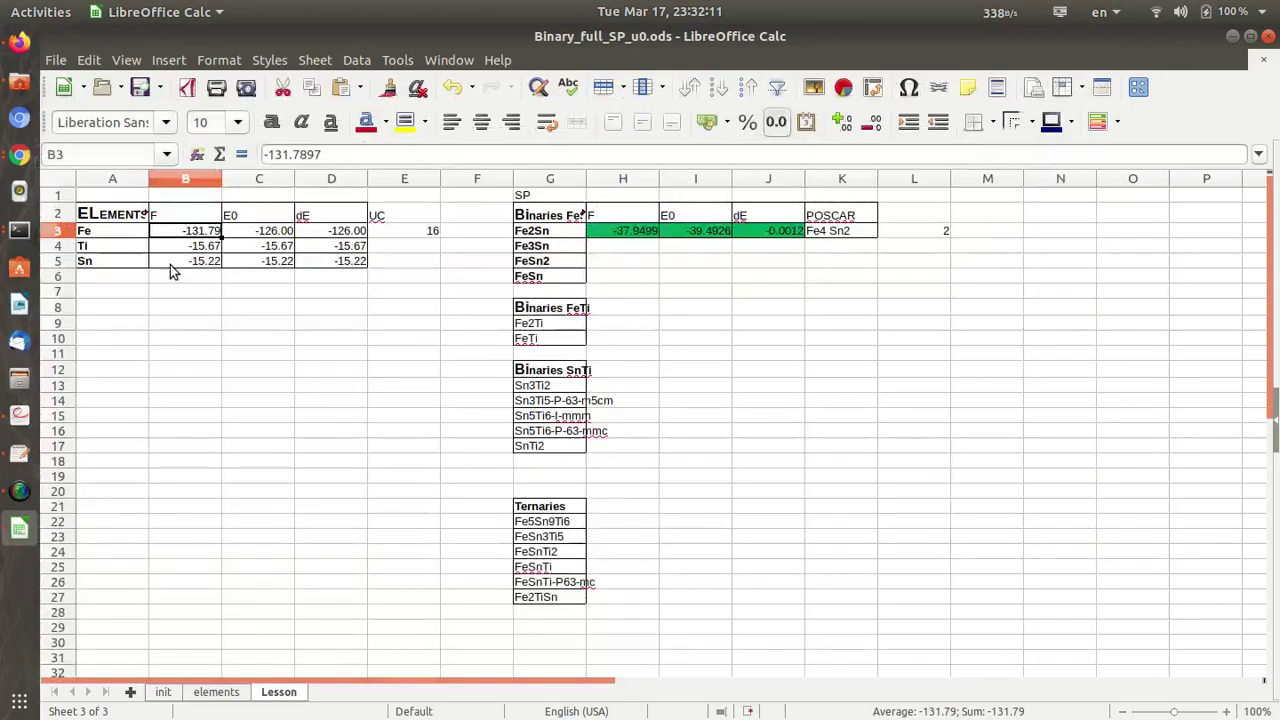
Step: Clear the E0 and dE values and their headings from the Elements table, C2 to D5
click(424, 233)
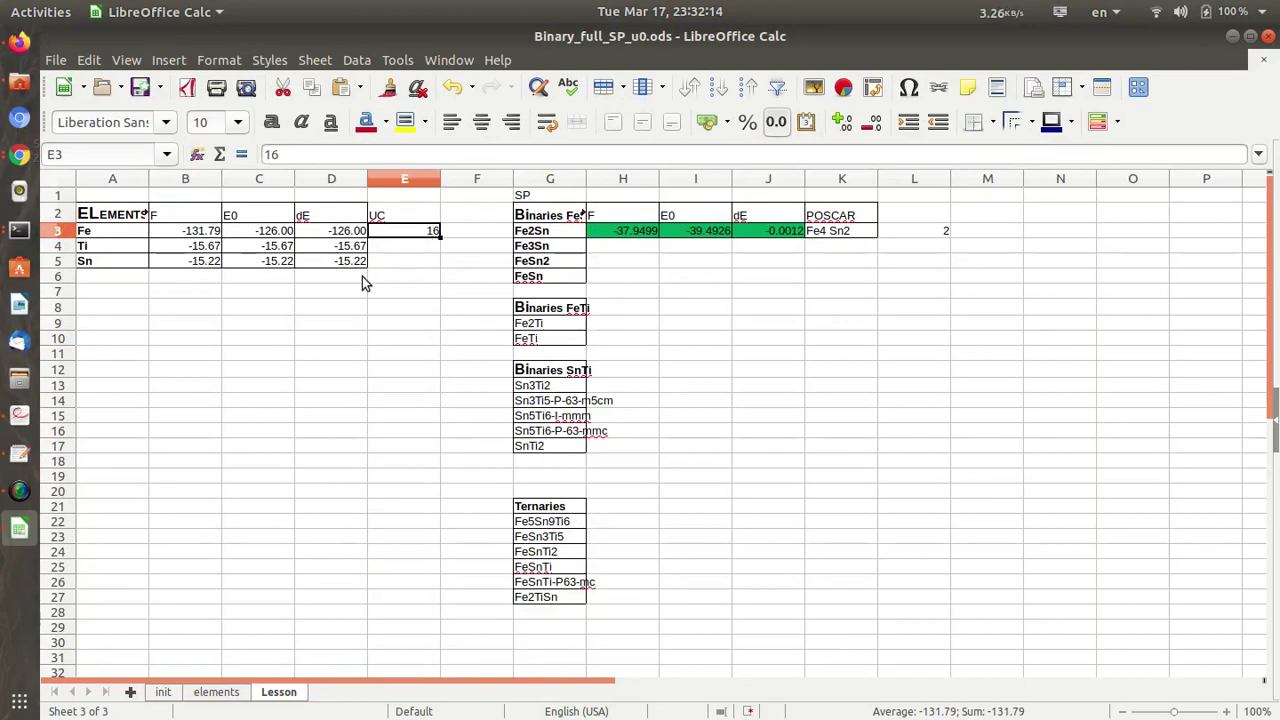
click(328, 320)
drag(256, 233, 337, 271)
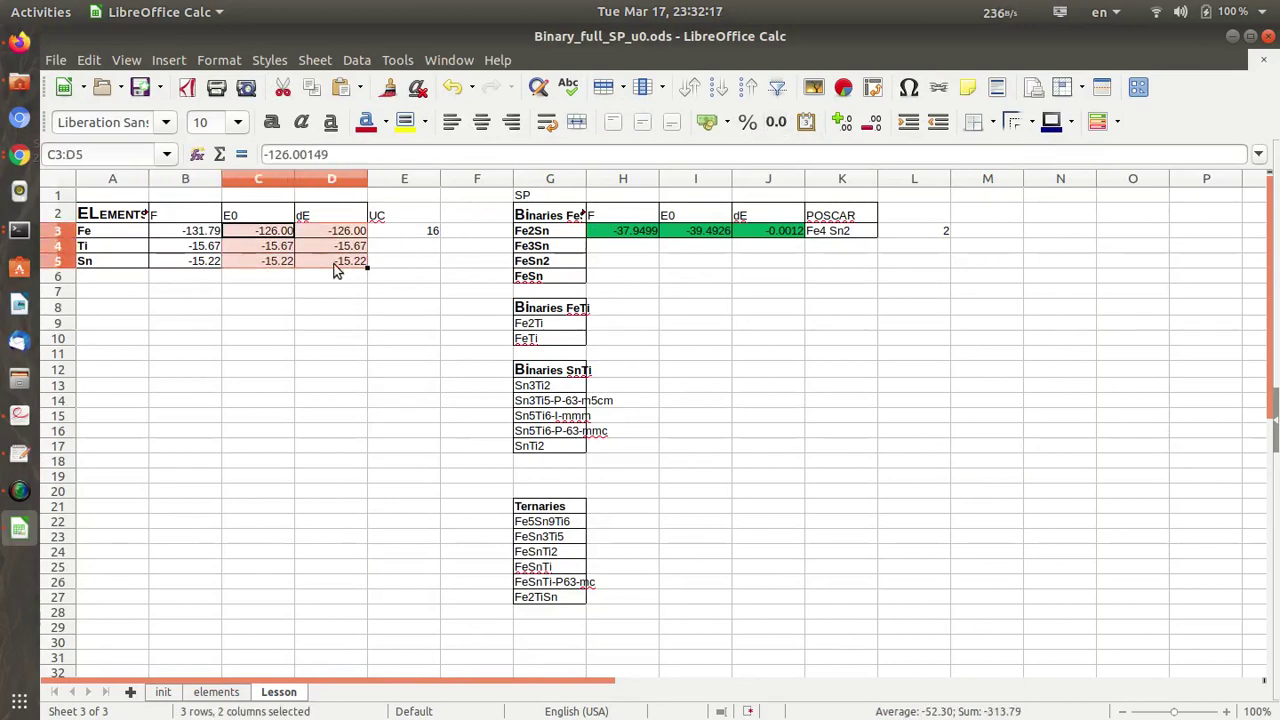
key(shift+Up)
key(shift+Up)
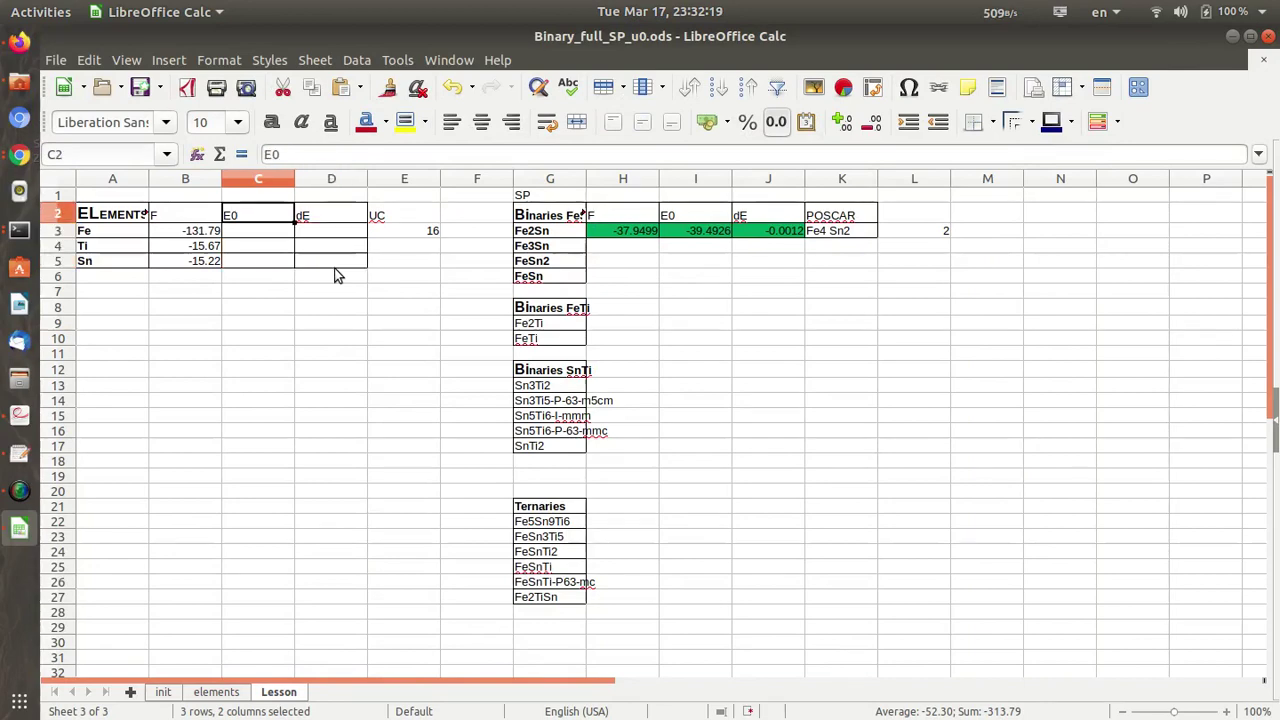
key(Up)
key(shift+Left)
key(Delete)
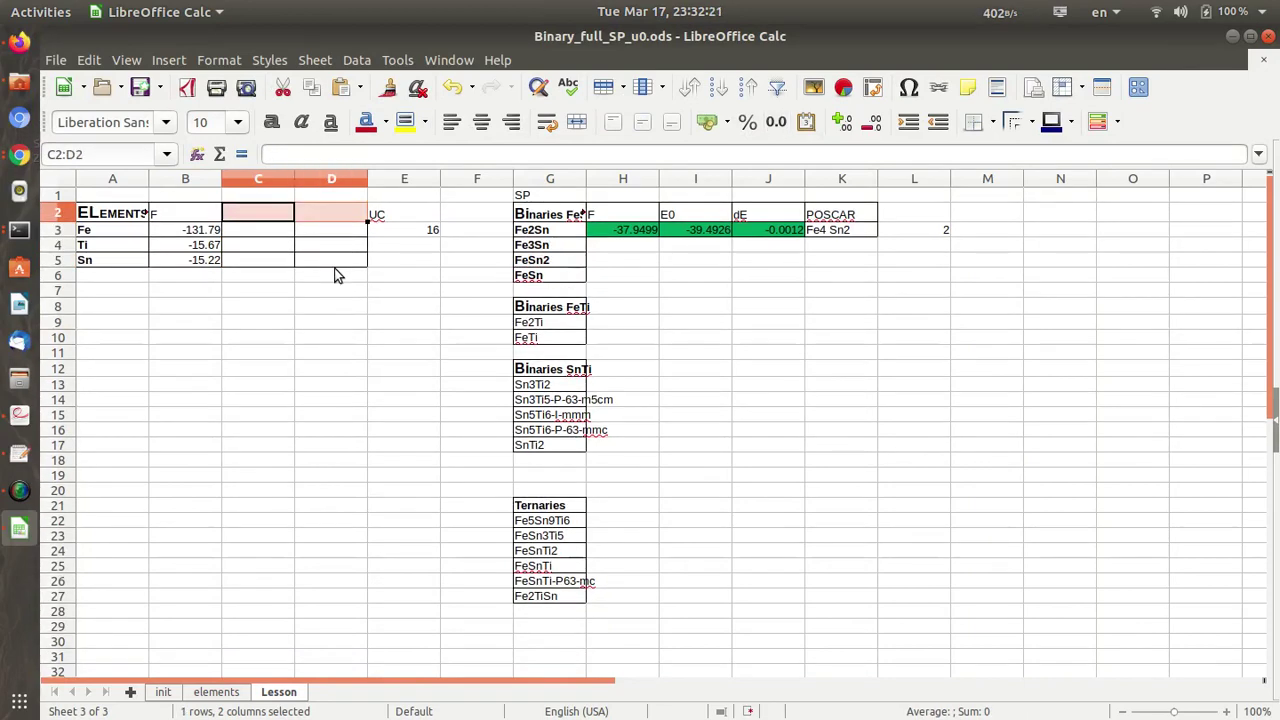
Step: Move the UC heading and its value from column E to C2:C3, beside the F column
drag(421, 214, 271, 245)
click(335, 425)
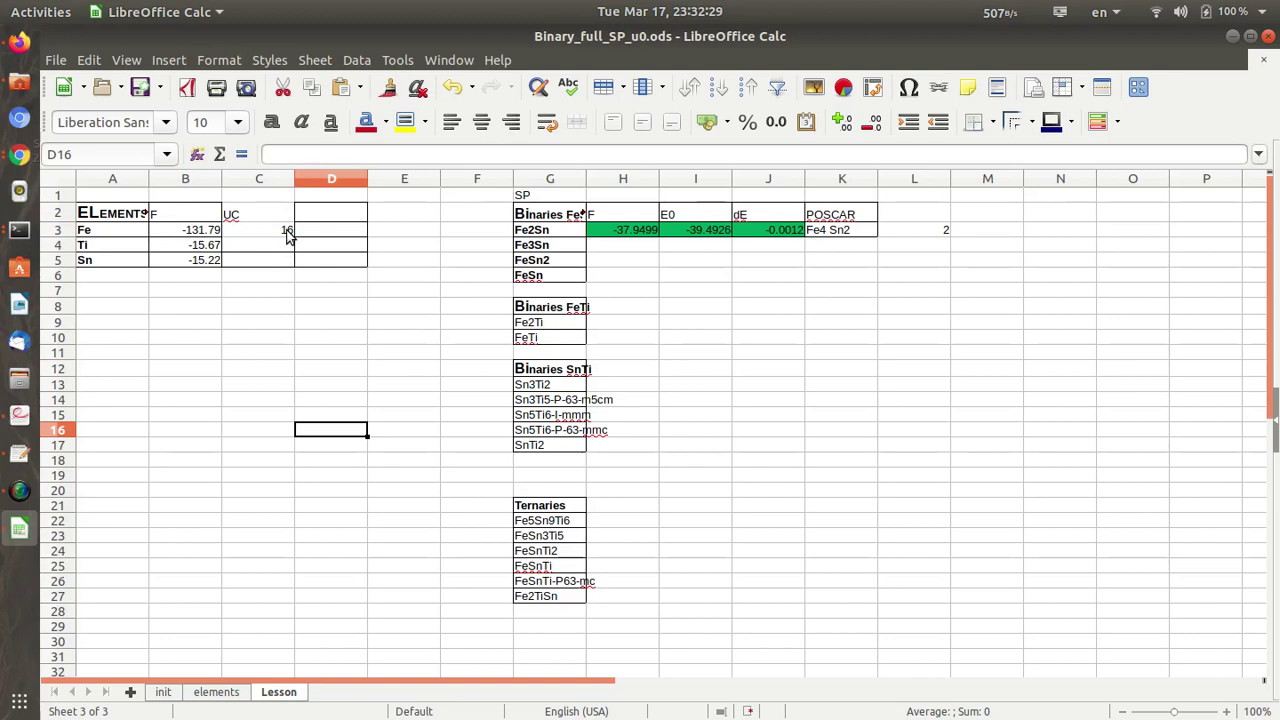
click(200, 236)
Step: Calculate Fe's energy per atom in D3 with the formula =B3/C3
click(343, 233)
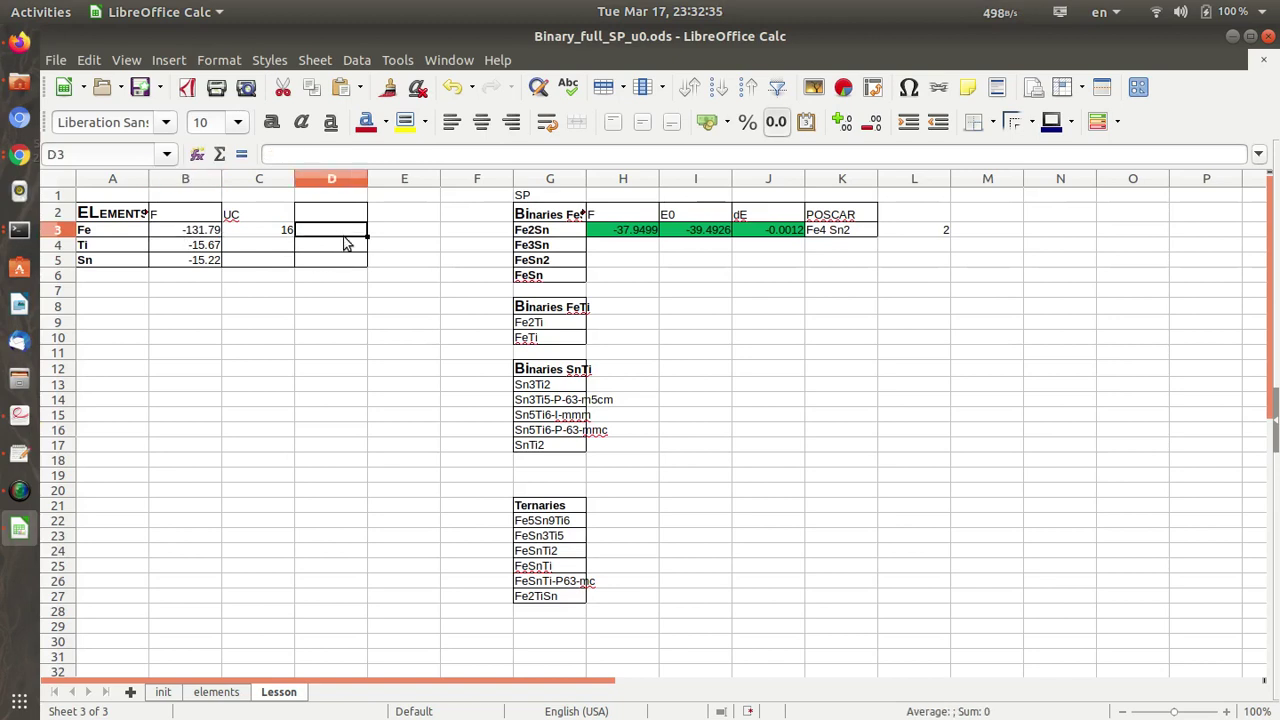
text(=)
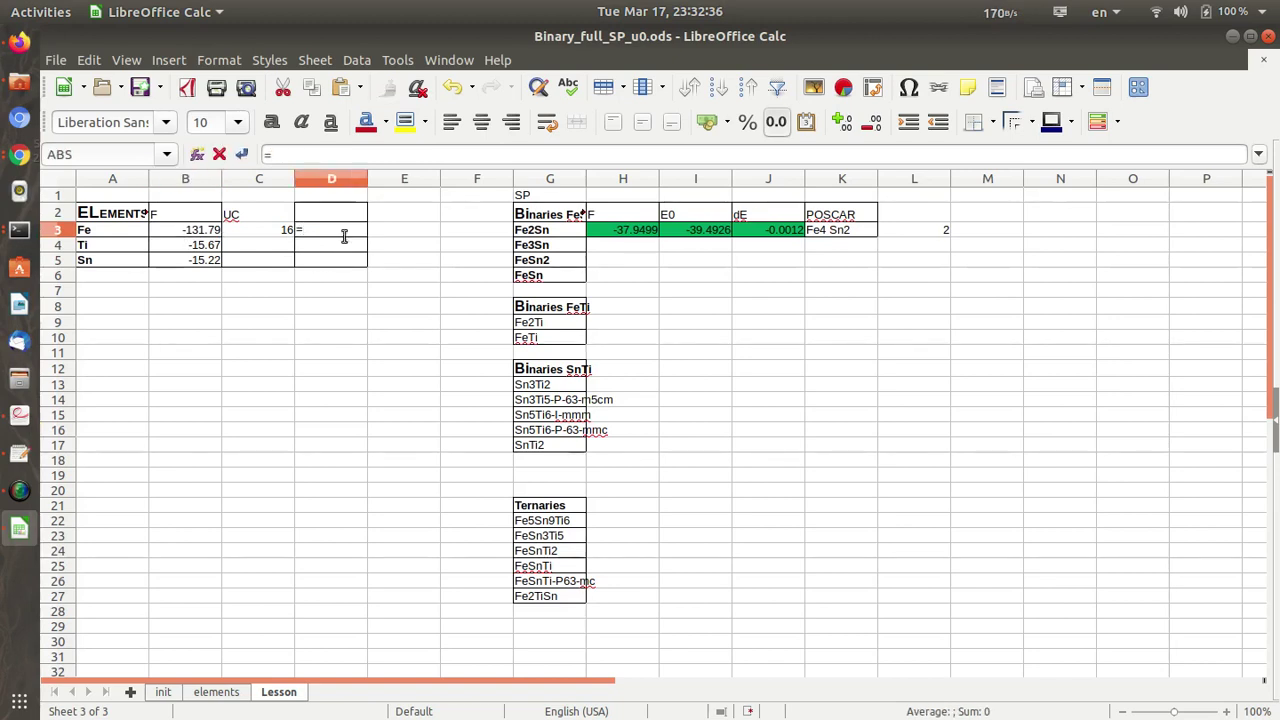
click(195, 238)
text(/)
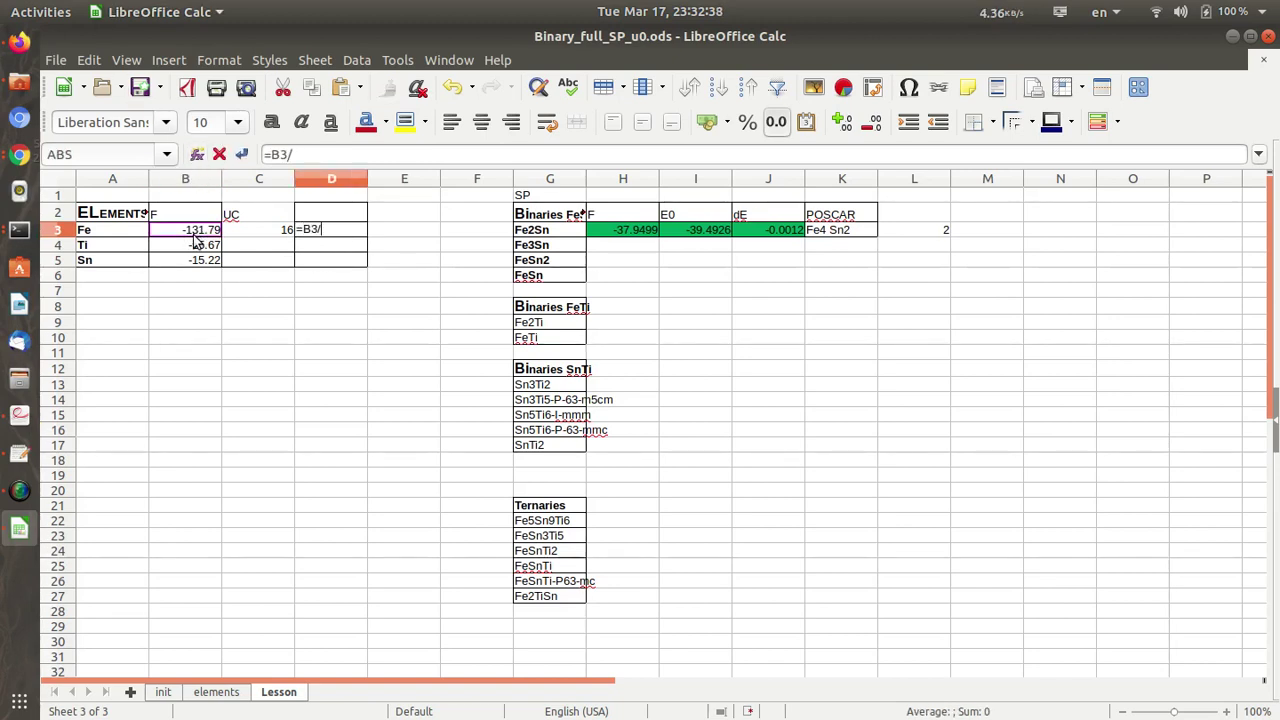
click(260, 234)
key(Return)
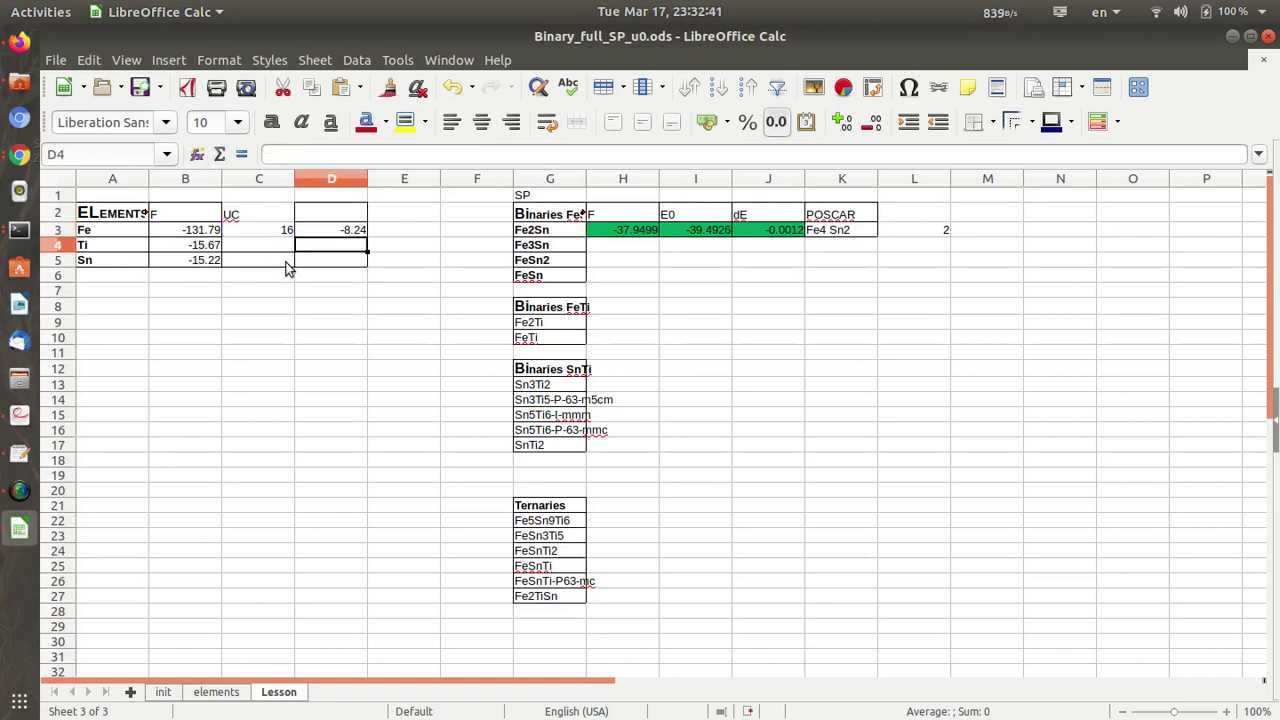
key(Up)
key(Up)
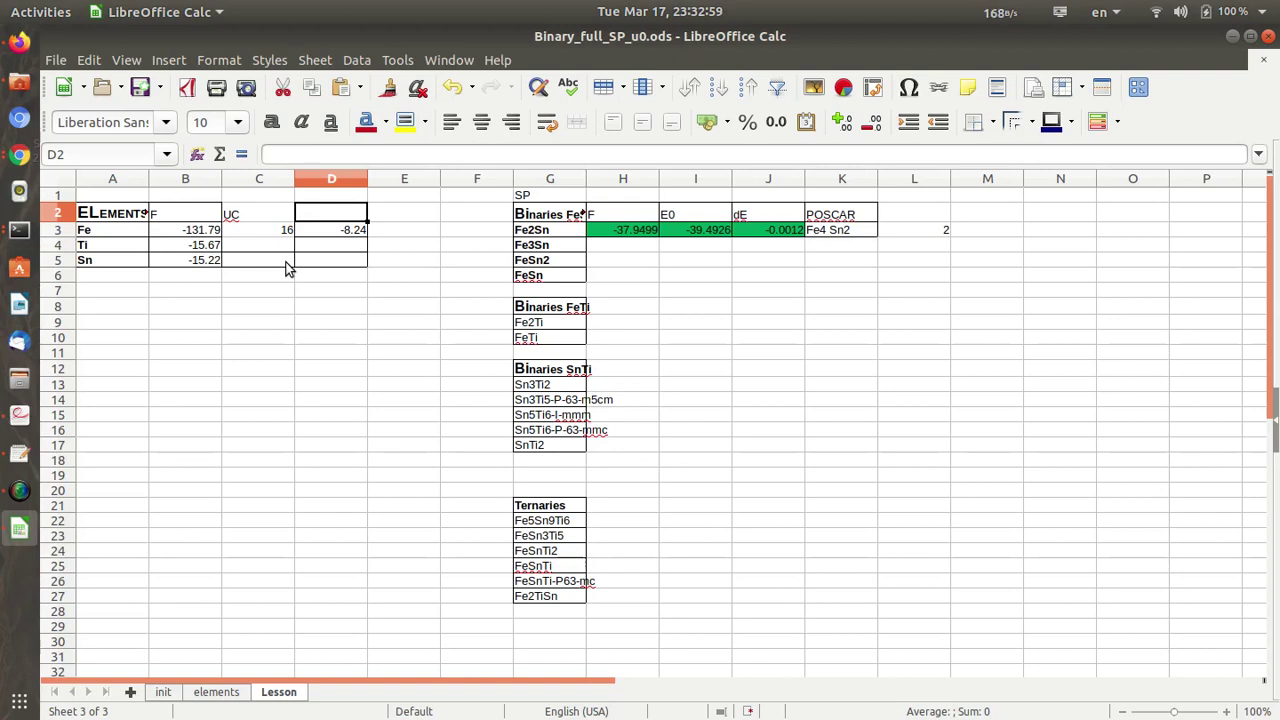
key(Left)
key(Left)
key(Down)
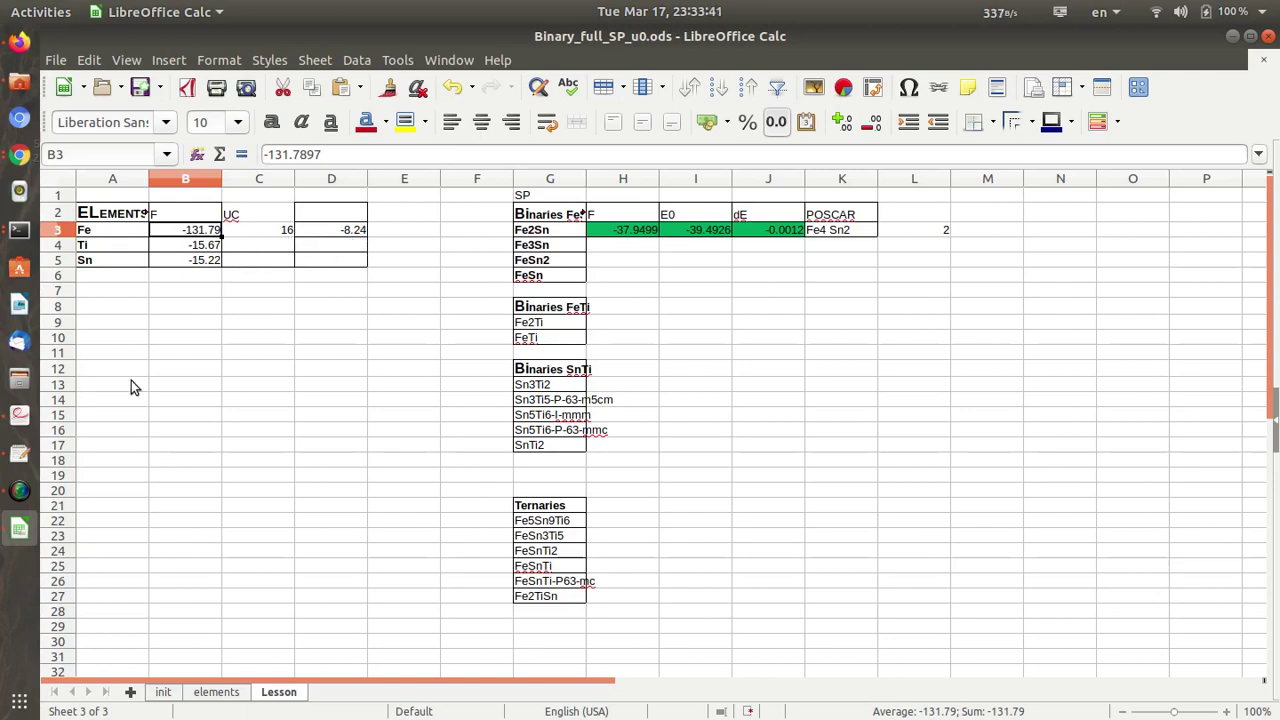
Step: Switch to the file manager, go up from Fe's no_U folder to elements, and open the Ti folder
click(20, 84)
click(737, 586)
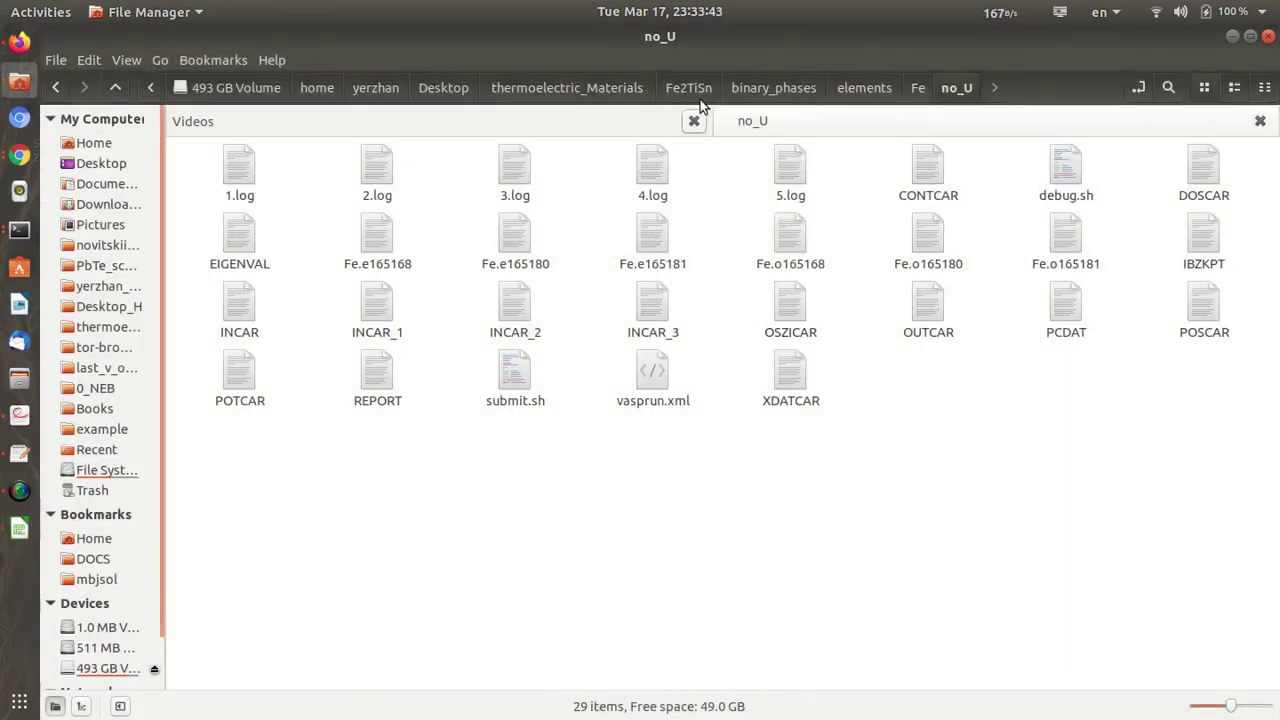
click(920, 88)
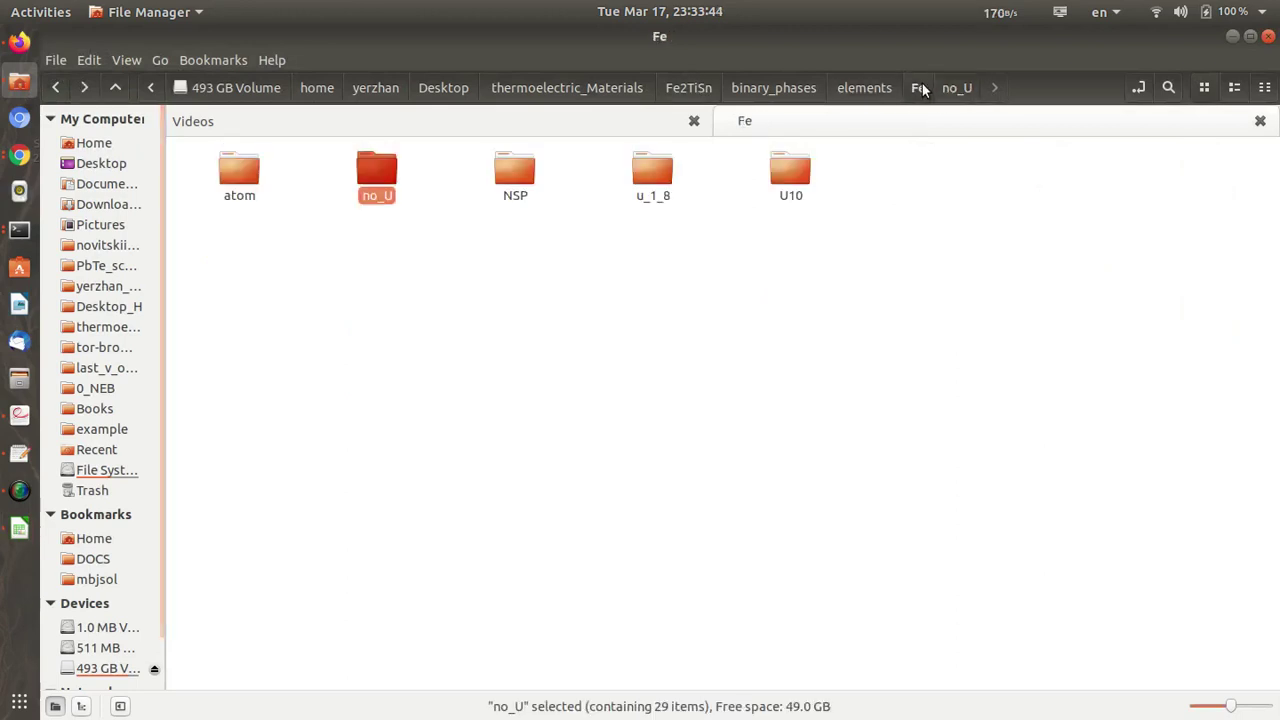
click(711, 500)
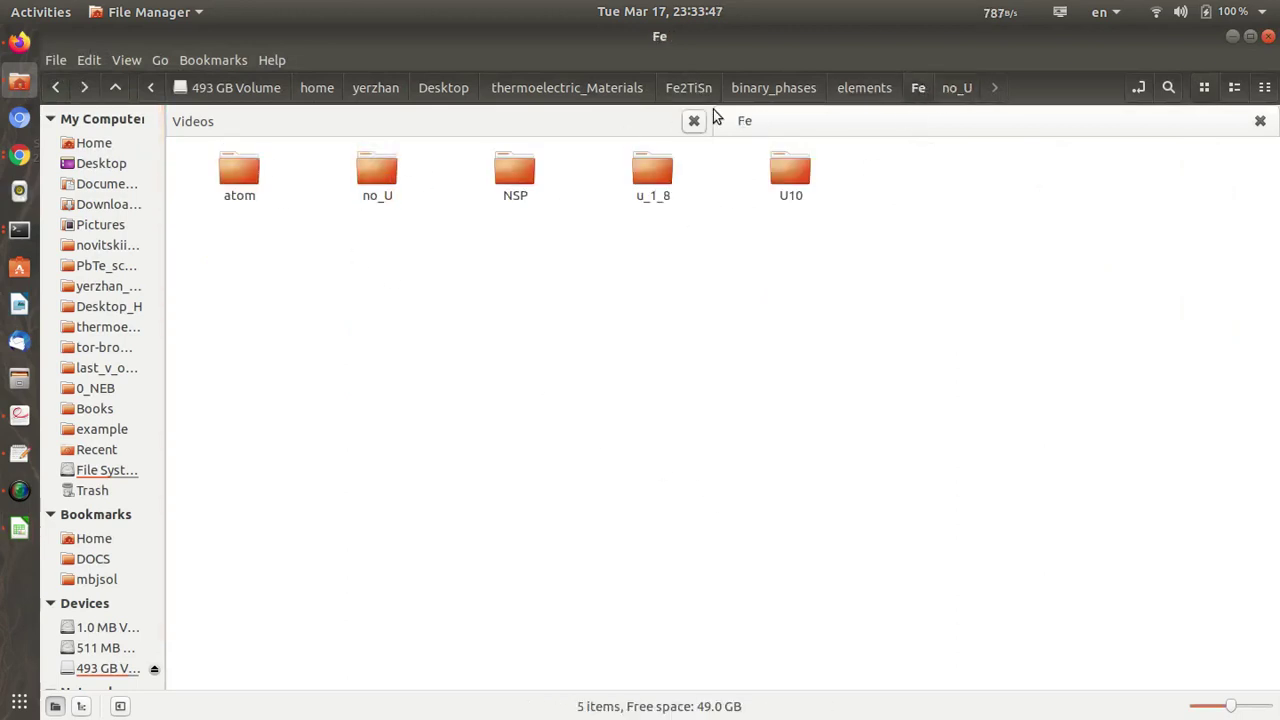
click(865, 88)
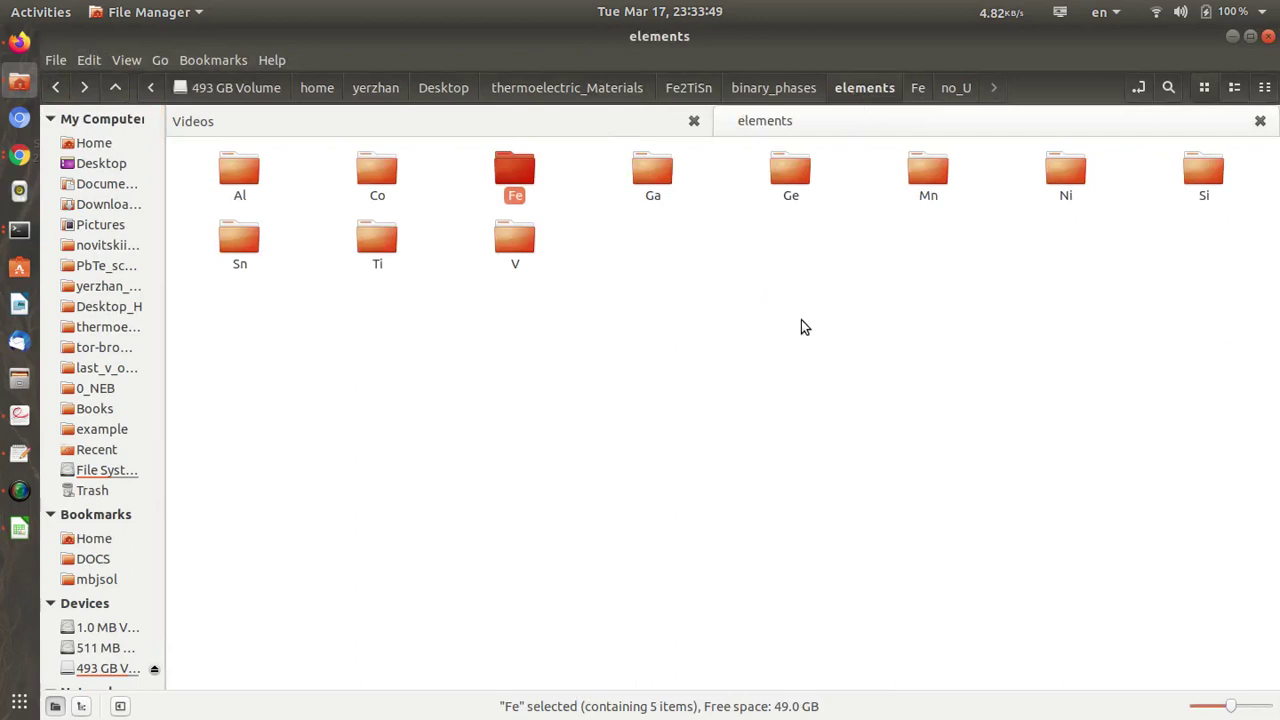
double_click(379, 245)
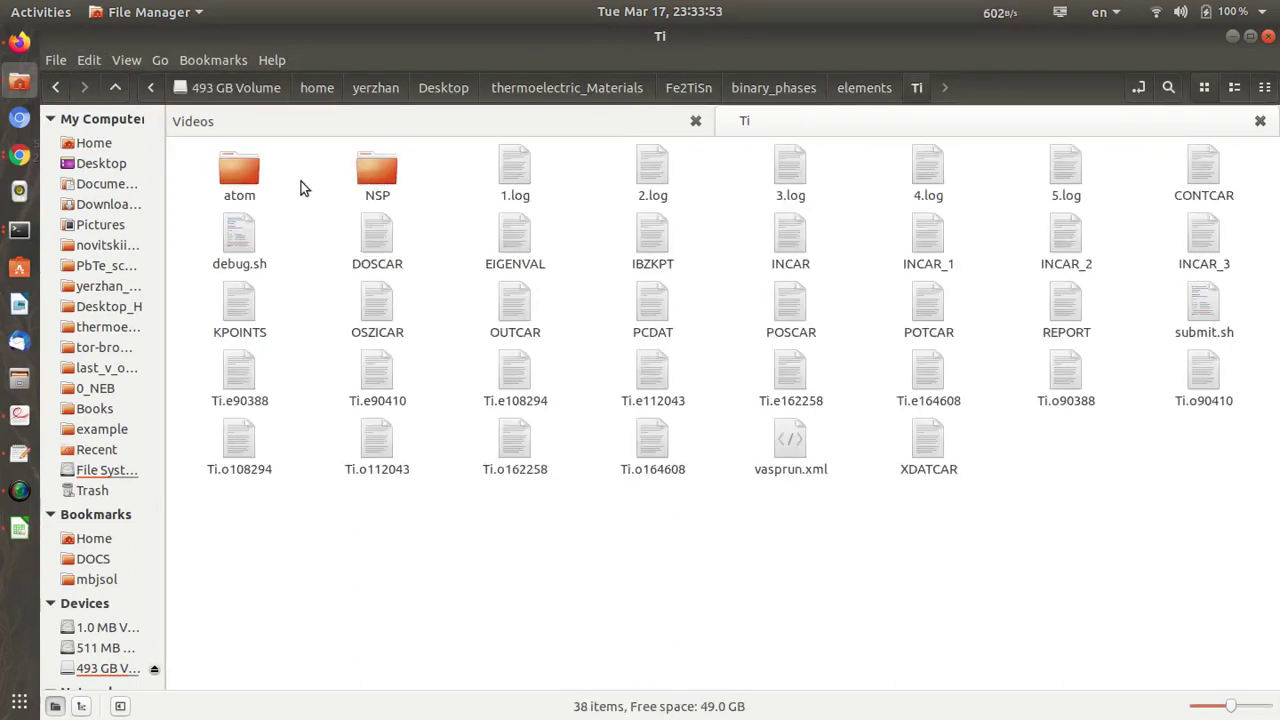
Step: Display the Ti folder's INCAR, search it for the ISPIN setting, then close the file and return to the file manager
double_click(785, 240)
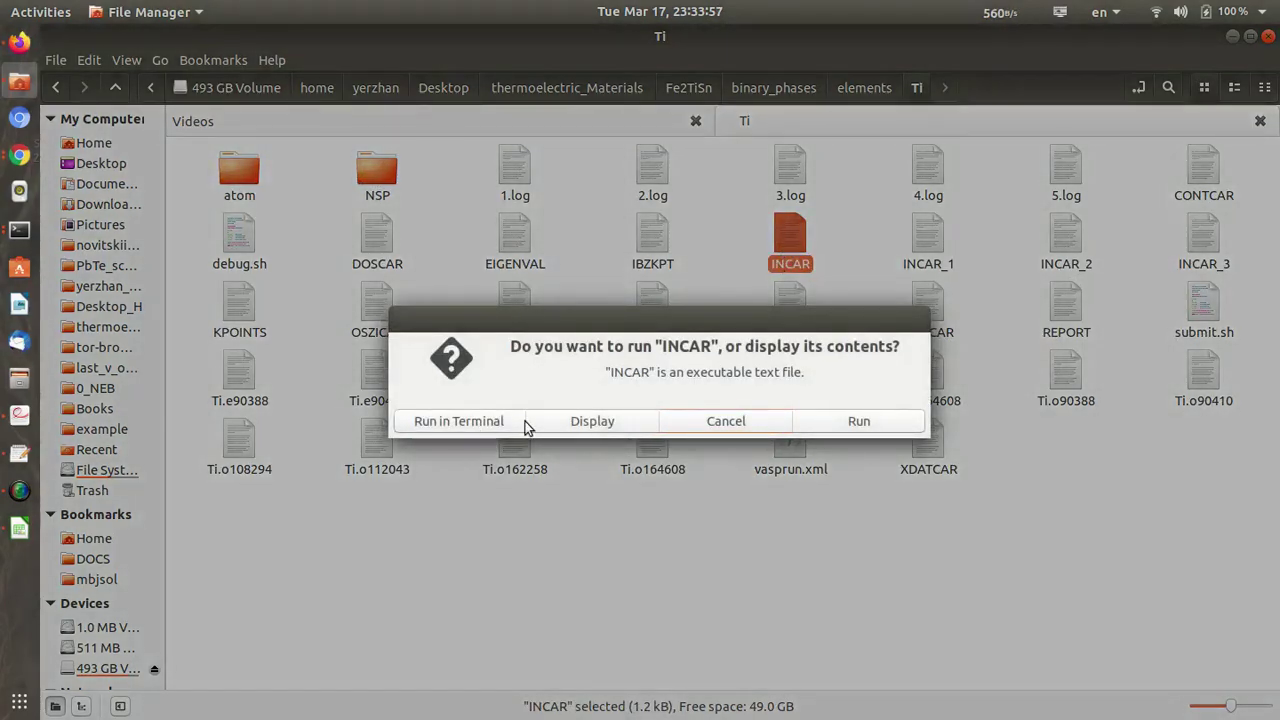
click(585, 425)
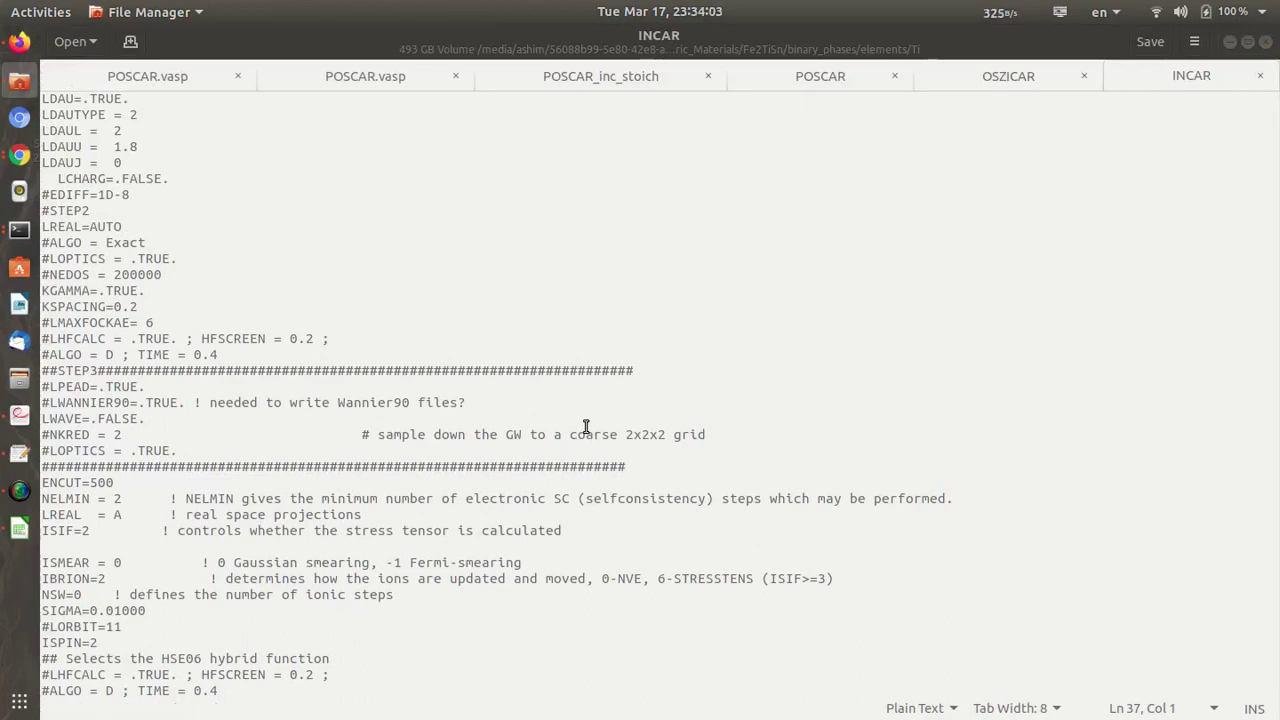
drag(586, 427, 559, 407)
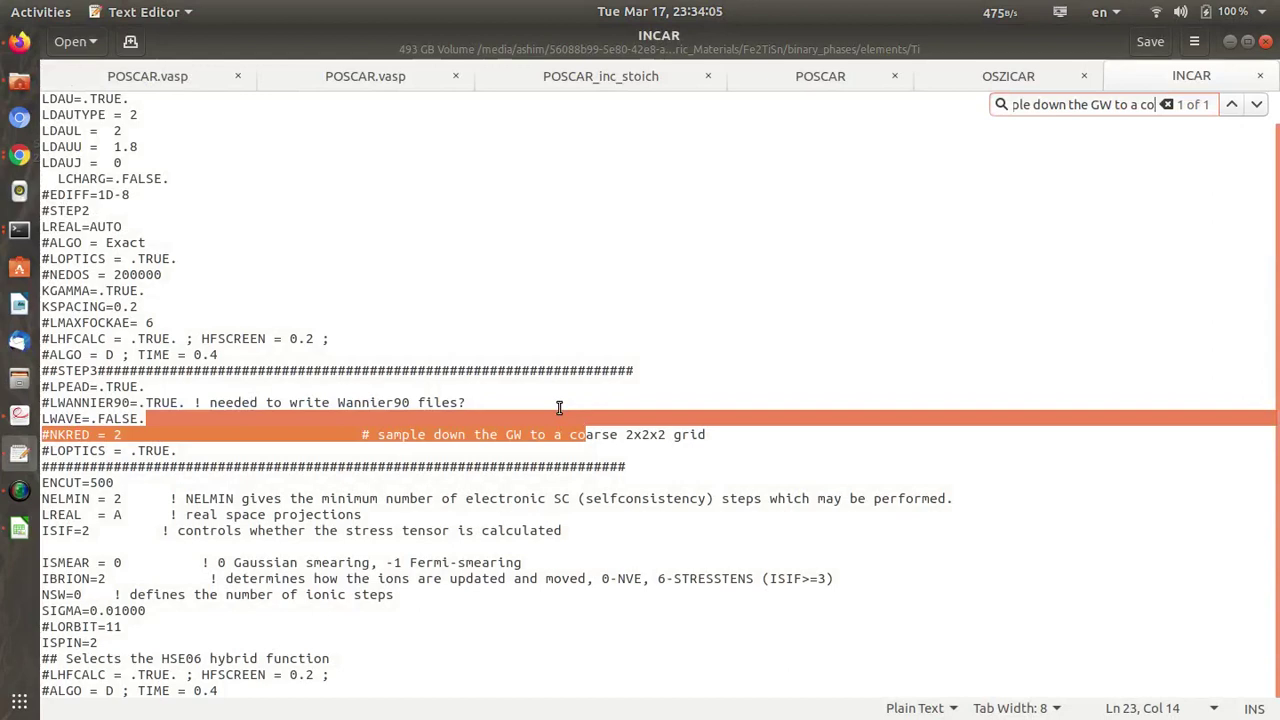
text(isp)
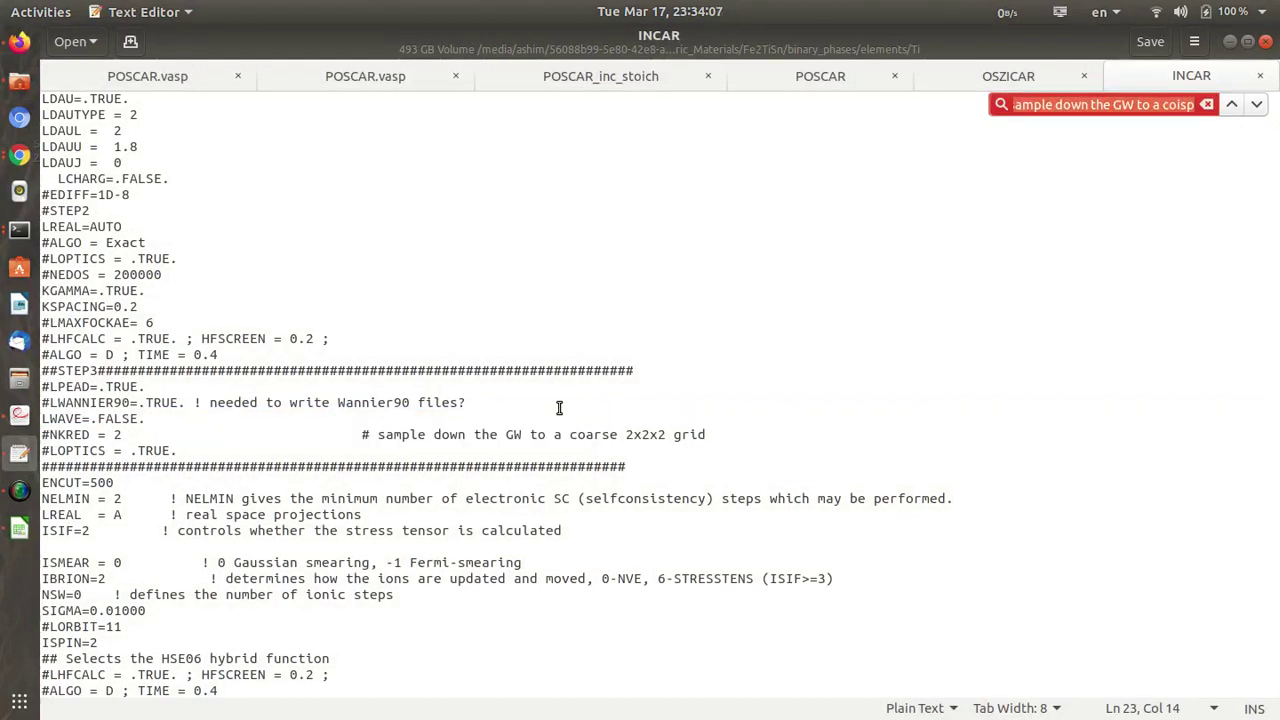
text(ispi)
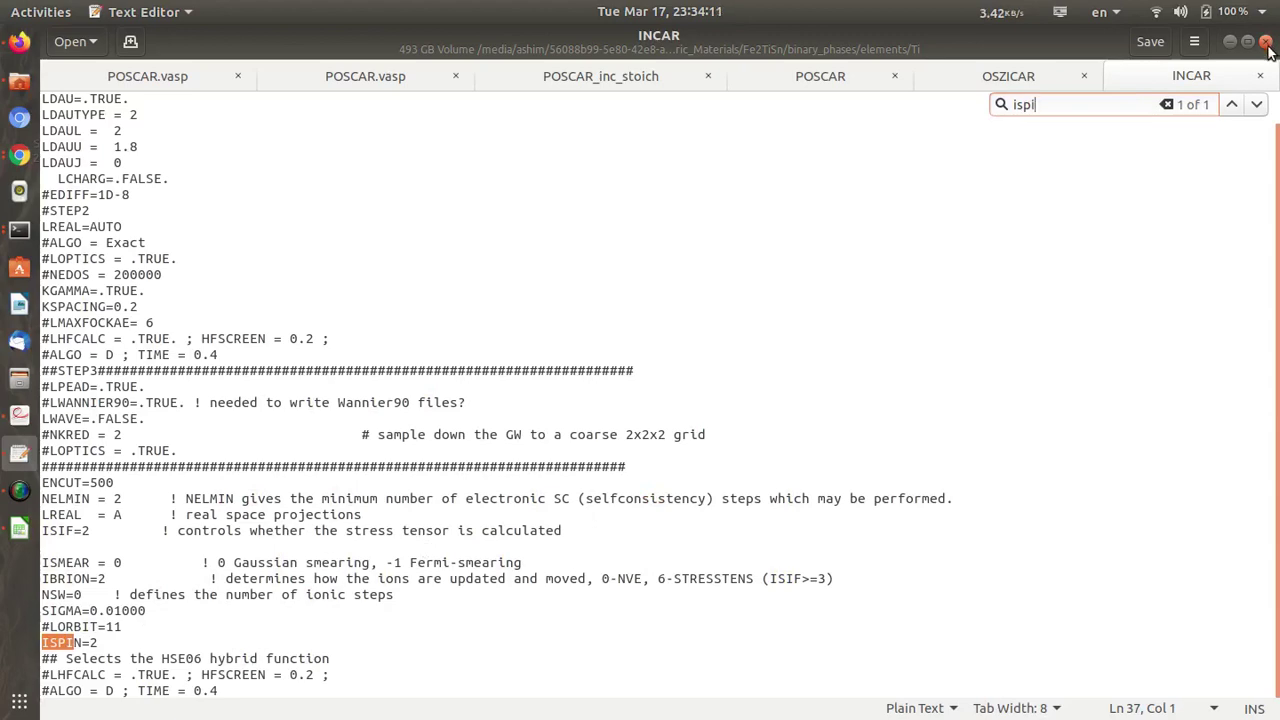
click(1260, 76)
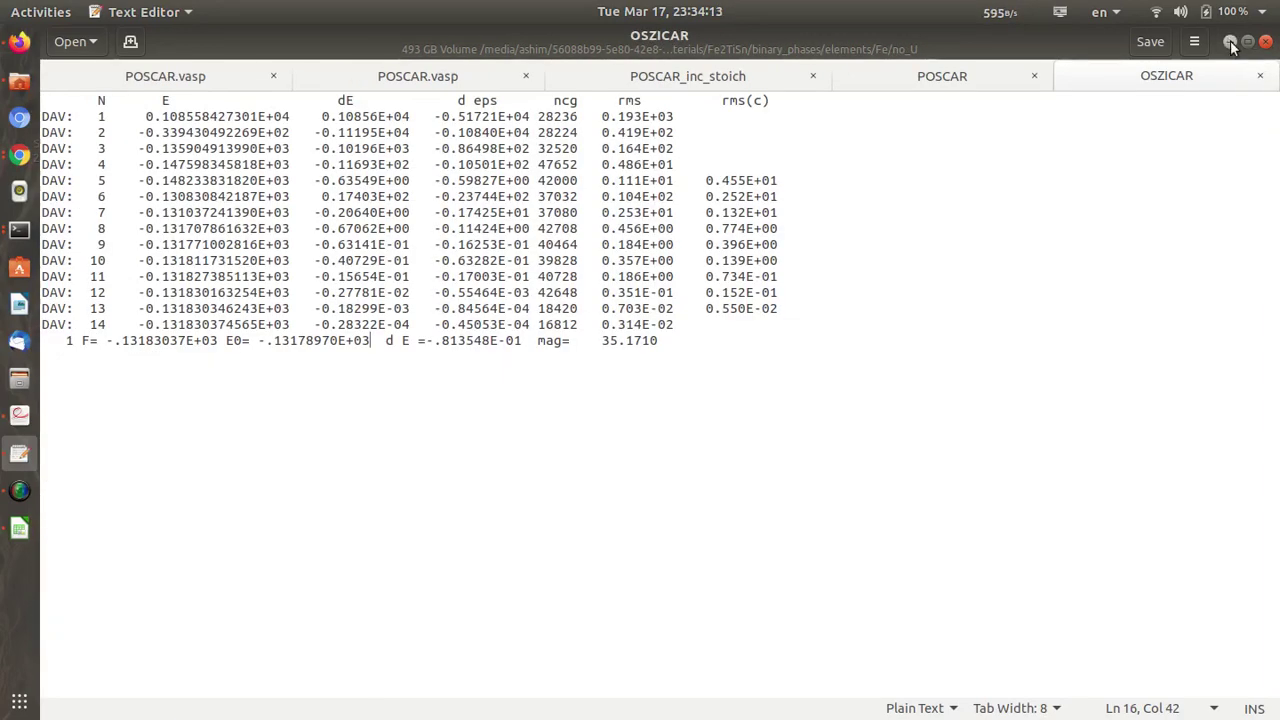
click(1231, 44)
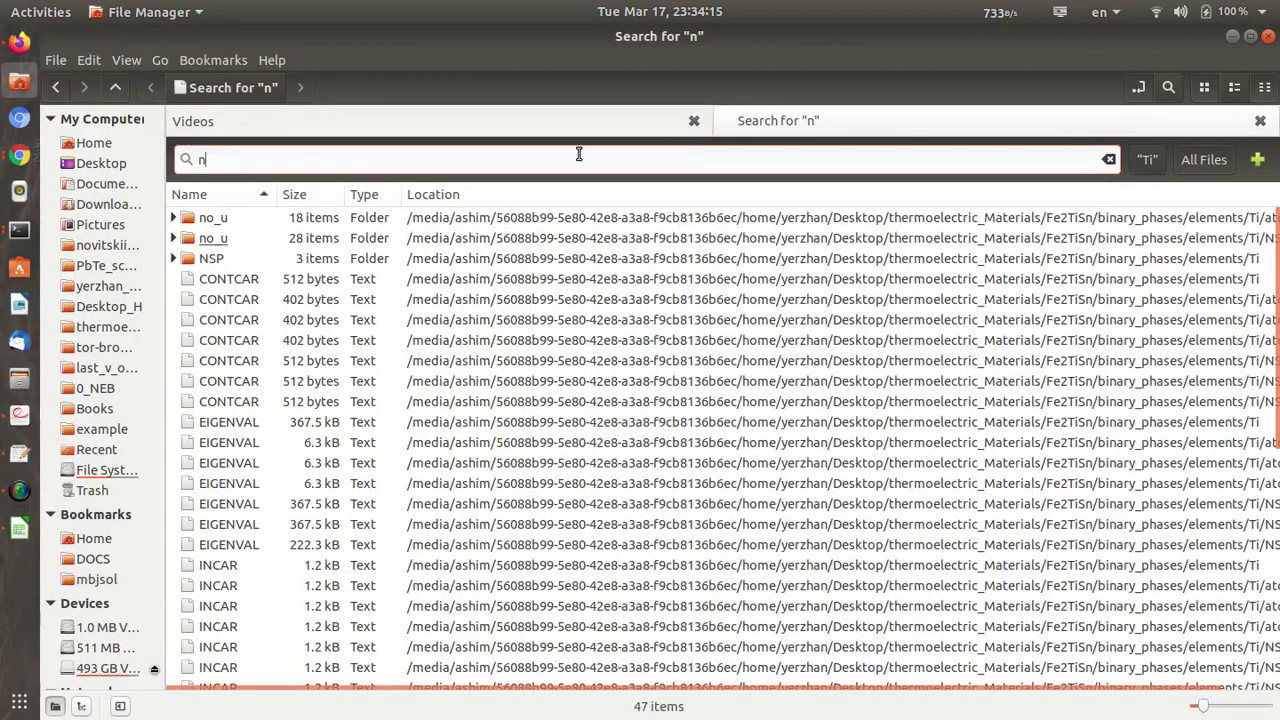
Step: Leave the file search and open the no_u folder inside Ti's atom folder
click(55, 88)
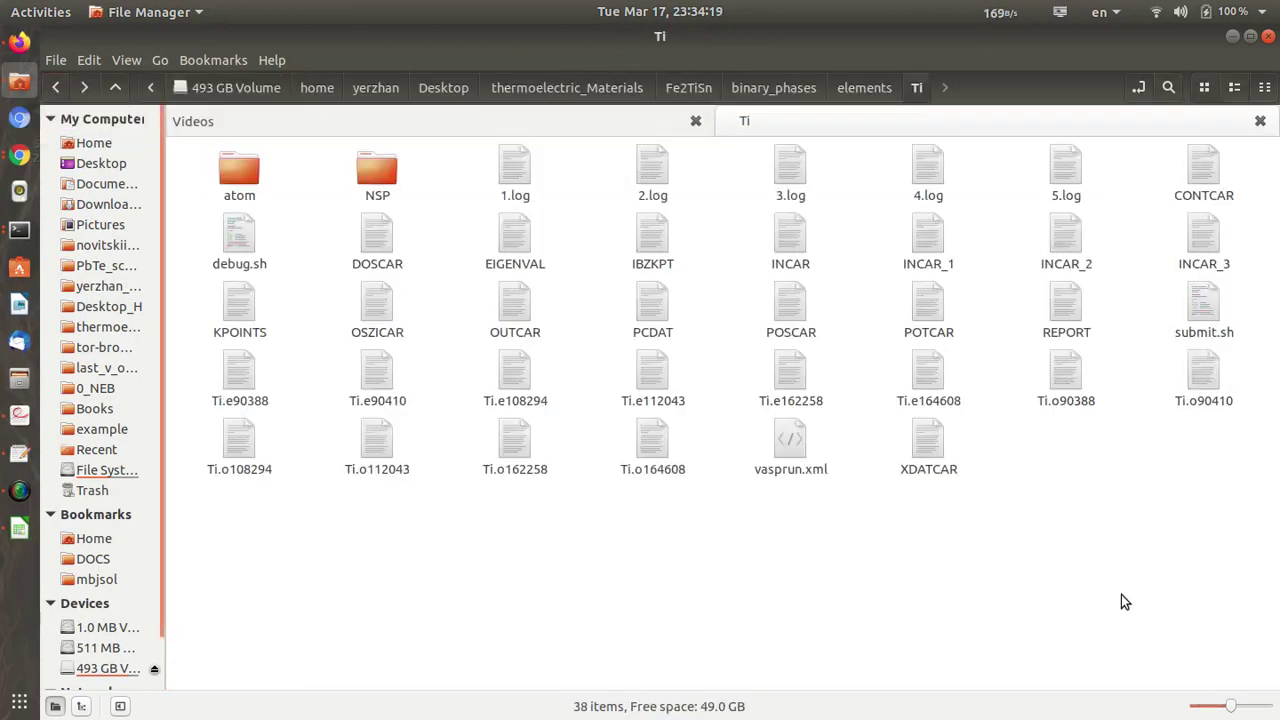
double_click(241, 177)
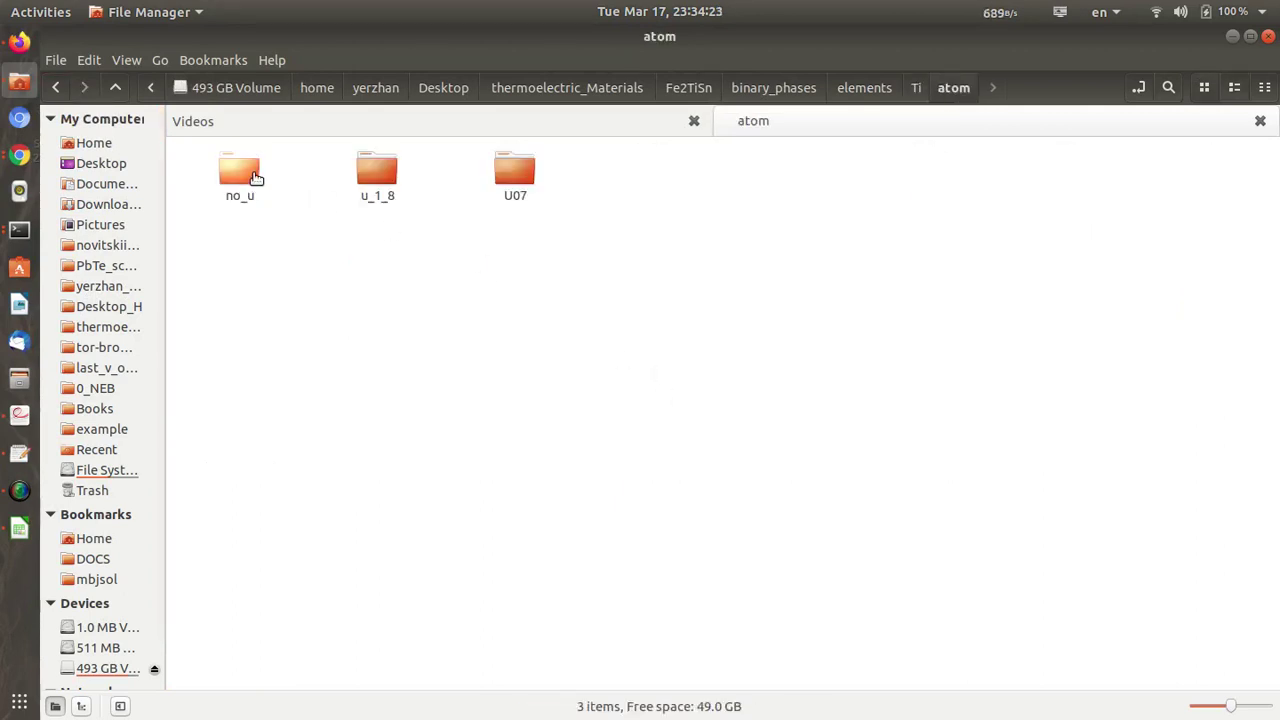
double_click(248, 177)
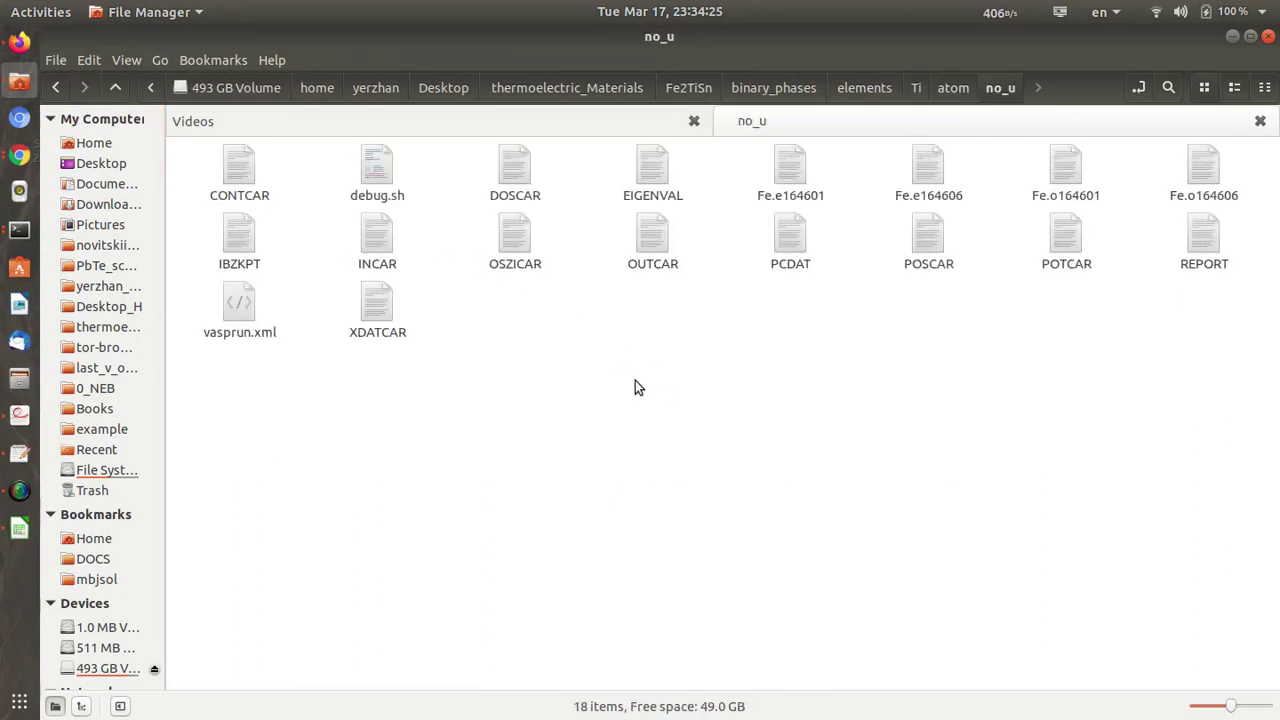
Step: Display the INCAR in atom/no_u, review its LDAU and ISPIN settings, then close it and Fe's OSZICAR
text(i)
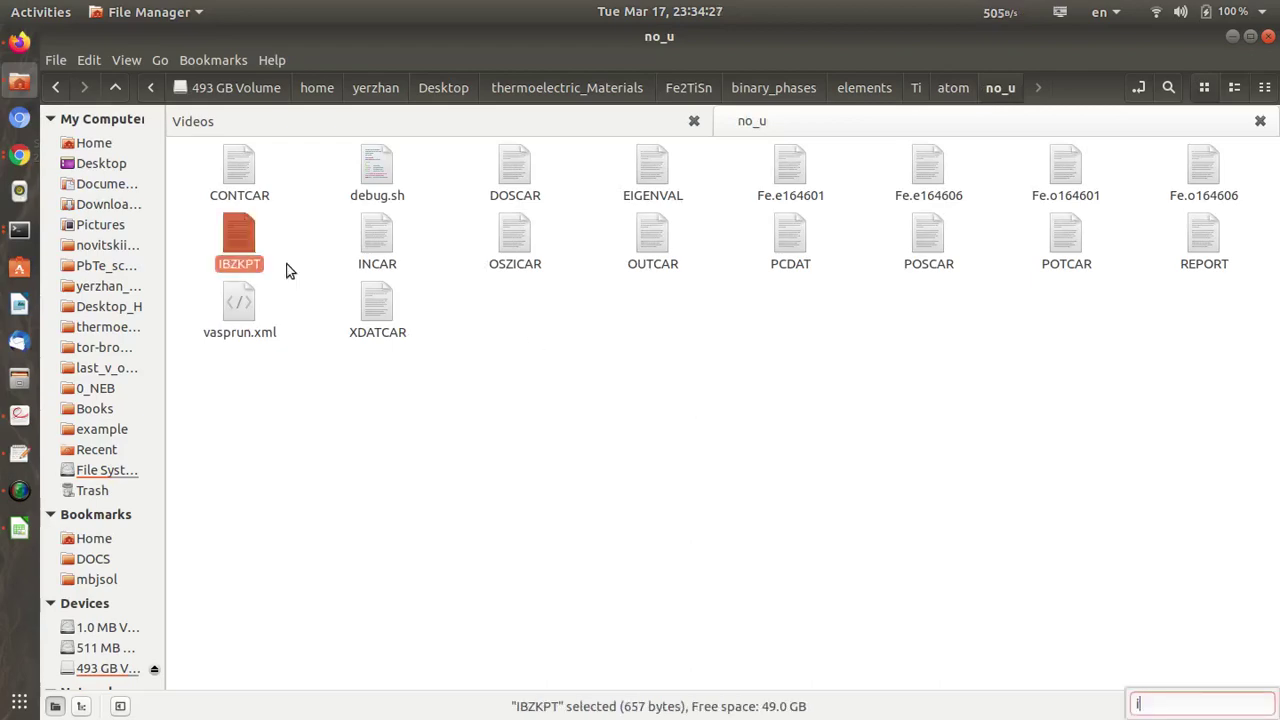
double_click(380, 238)
click(626, 410)
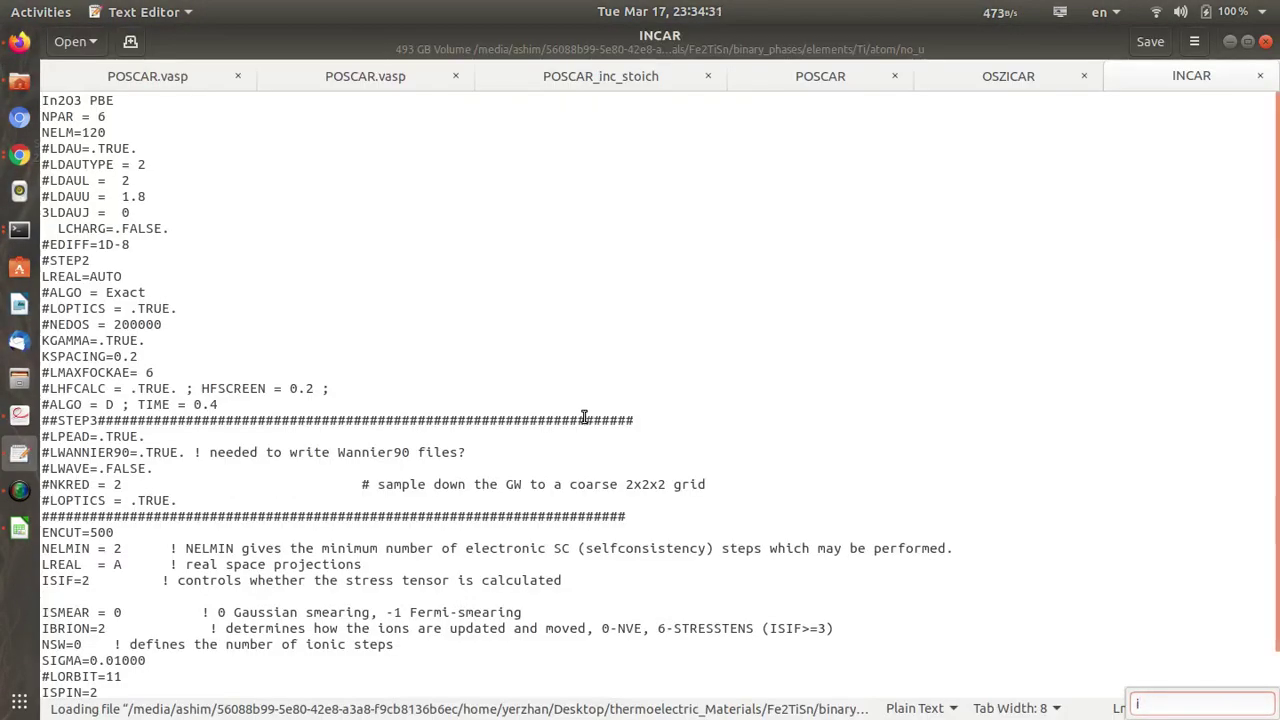
scroll(584, 417, down, 1)
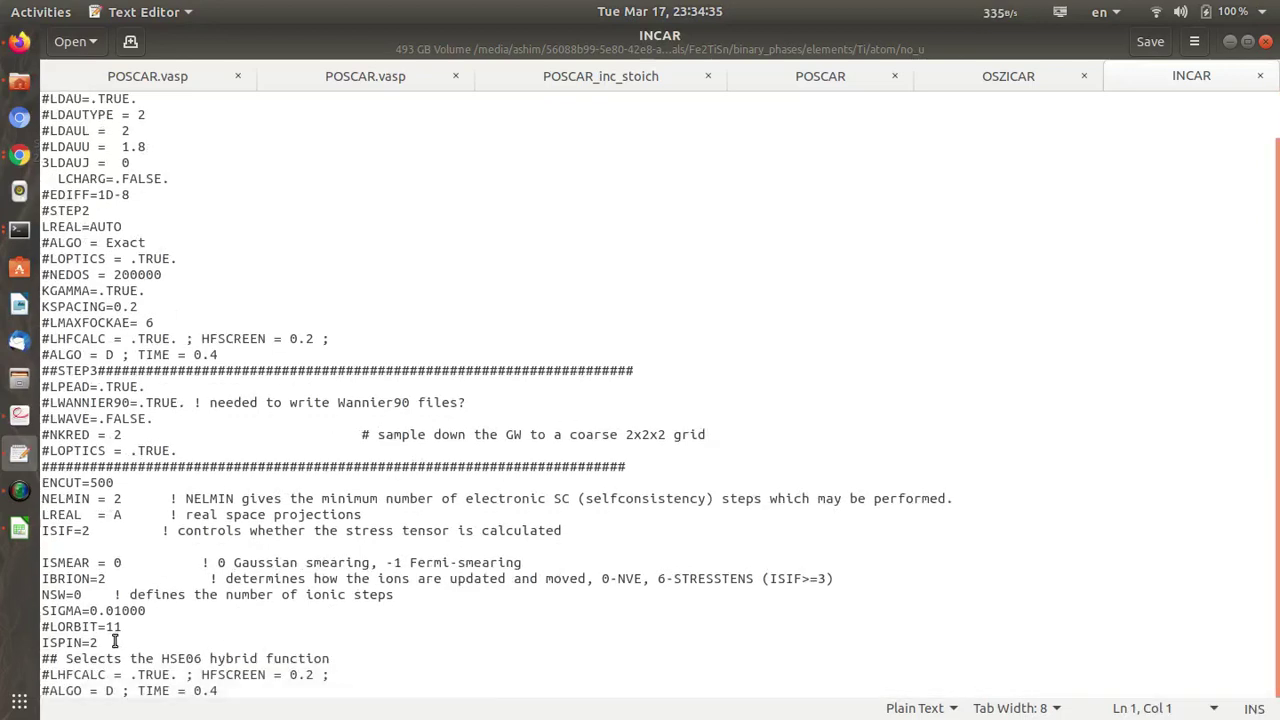
scroll(233, 611, up, 1)
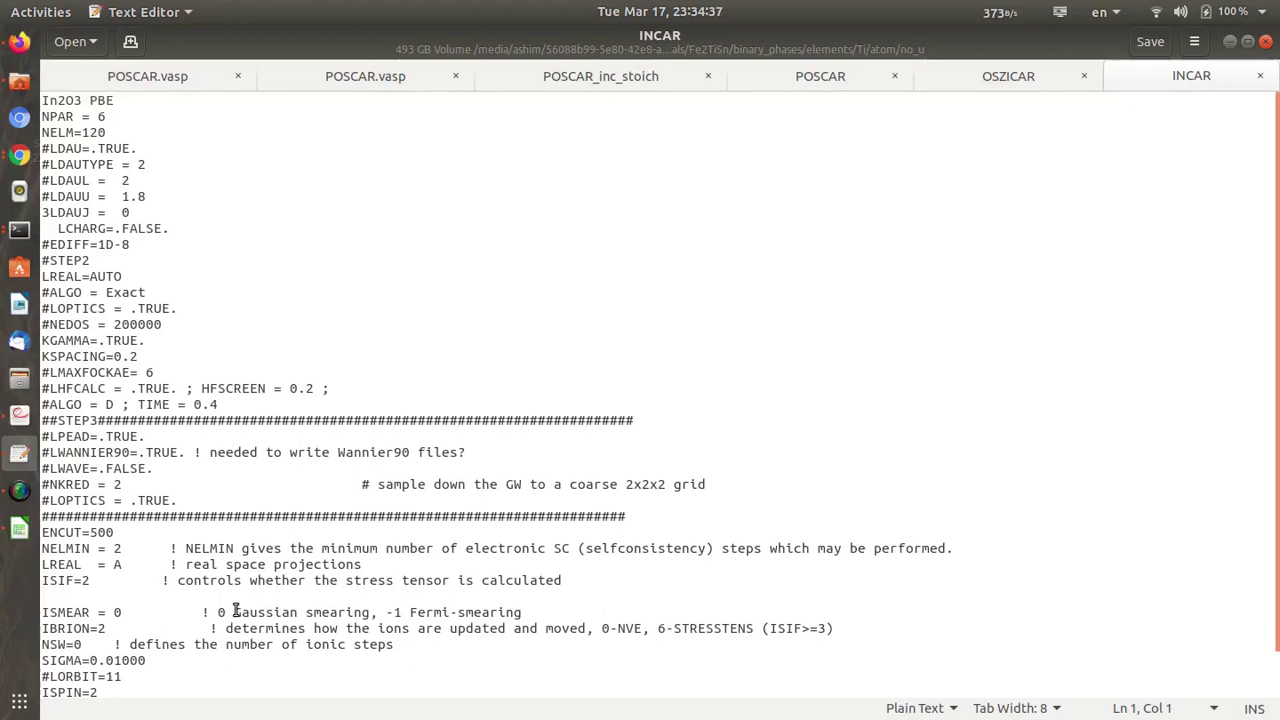
scroll(887, 500, down, 1)
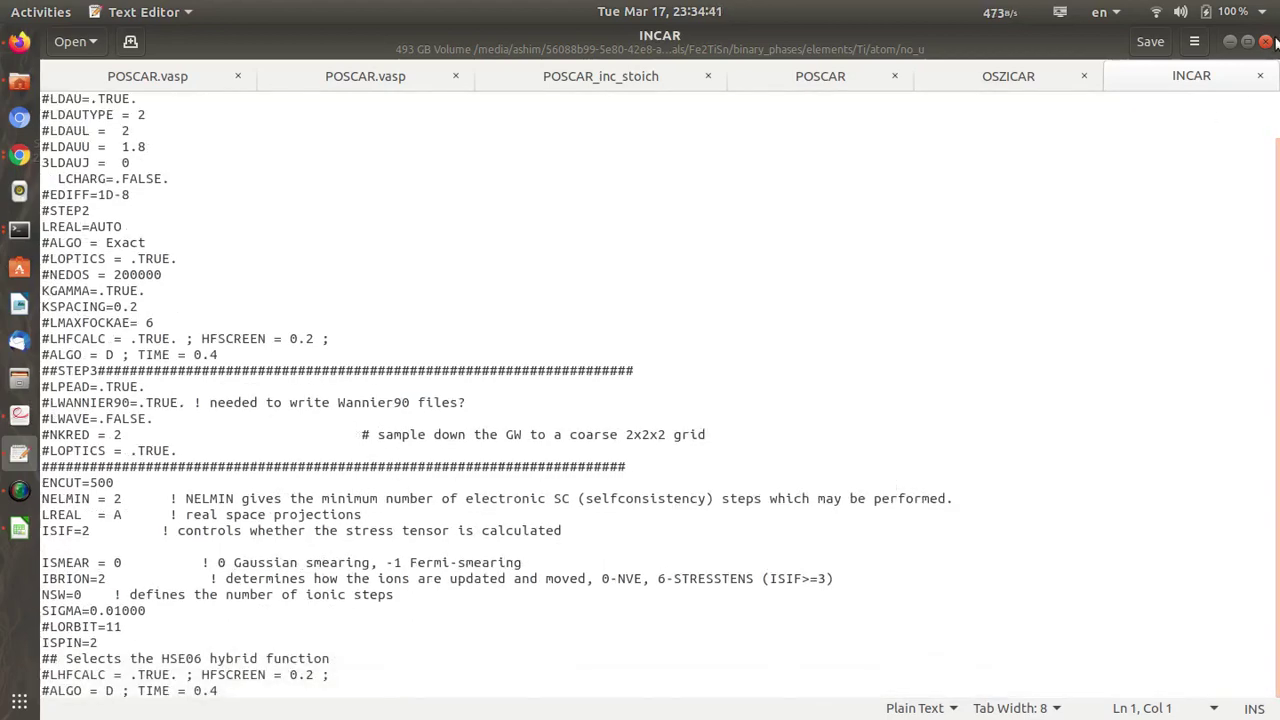
click(1259, 77)
click(1259, 78)
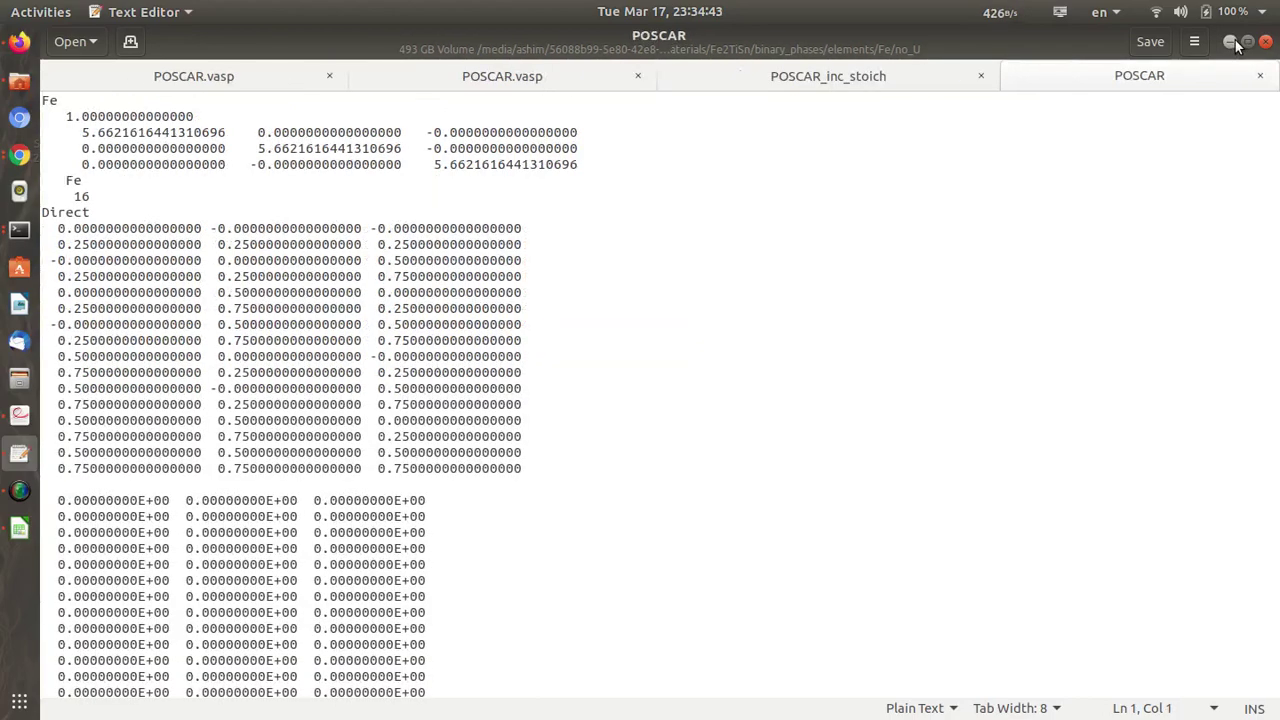
click(1231, 42)
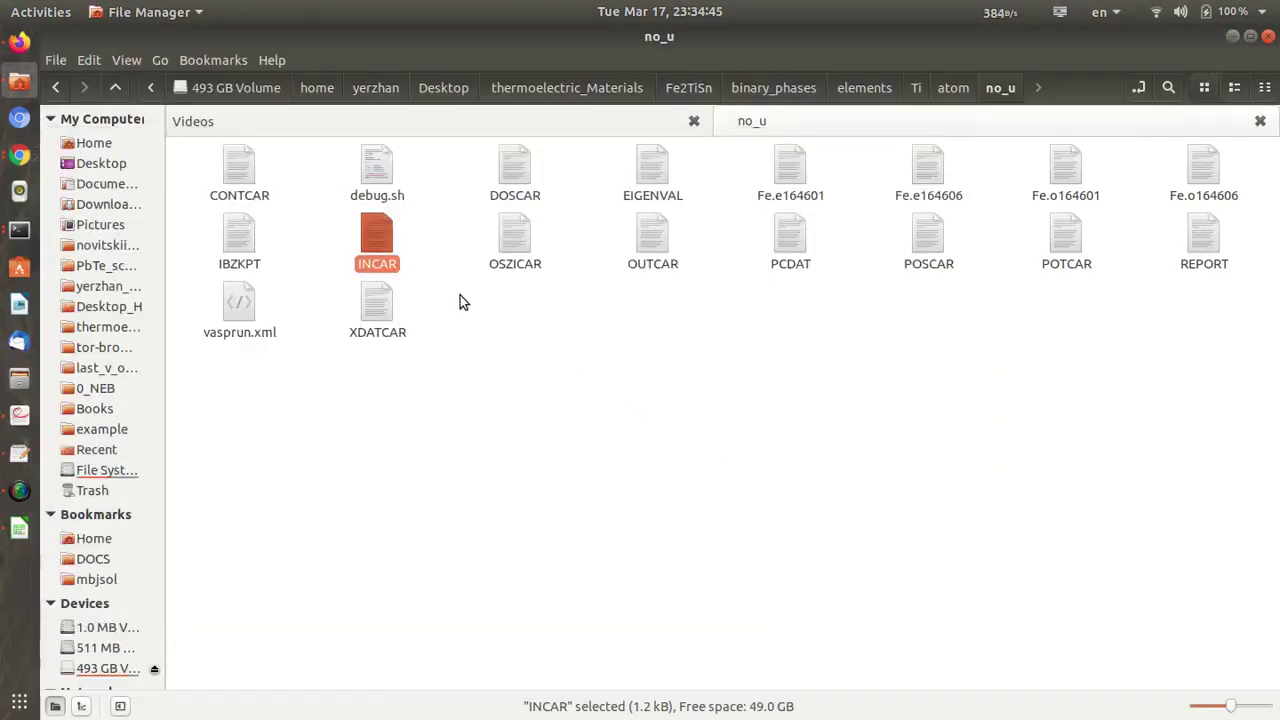
Step: Copy the E0 energy -.24380515E+01 from the OSZICAR in atom/no_u and paste it into Ti's F cell, B4, in LibreOffice Calc
double_click(514, 246)
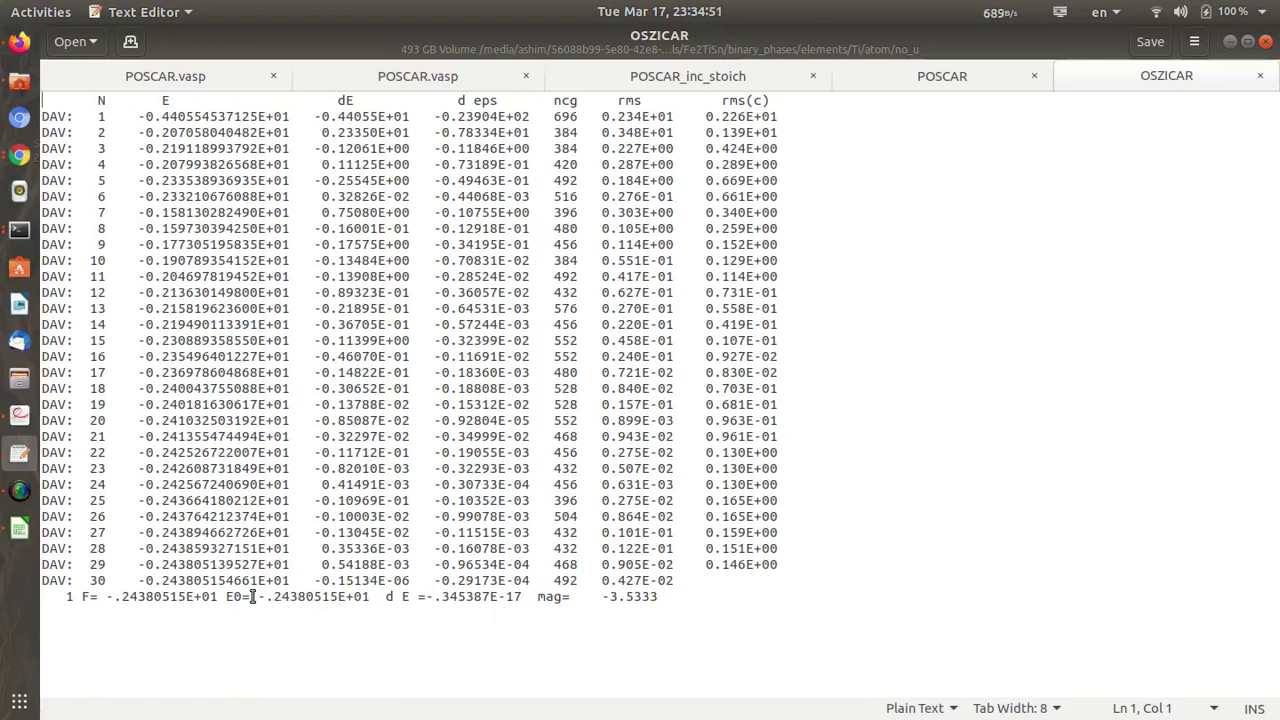
drag(257, 597, 371, 596)
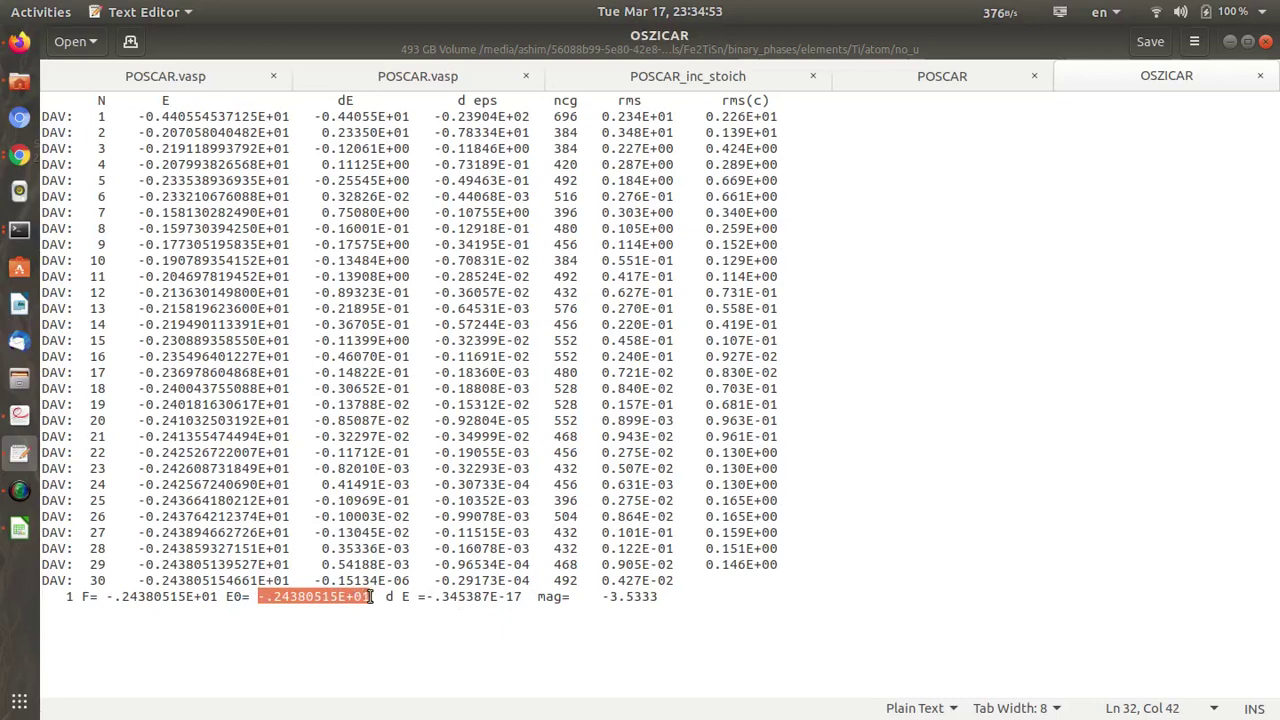
right_click(349, 596)
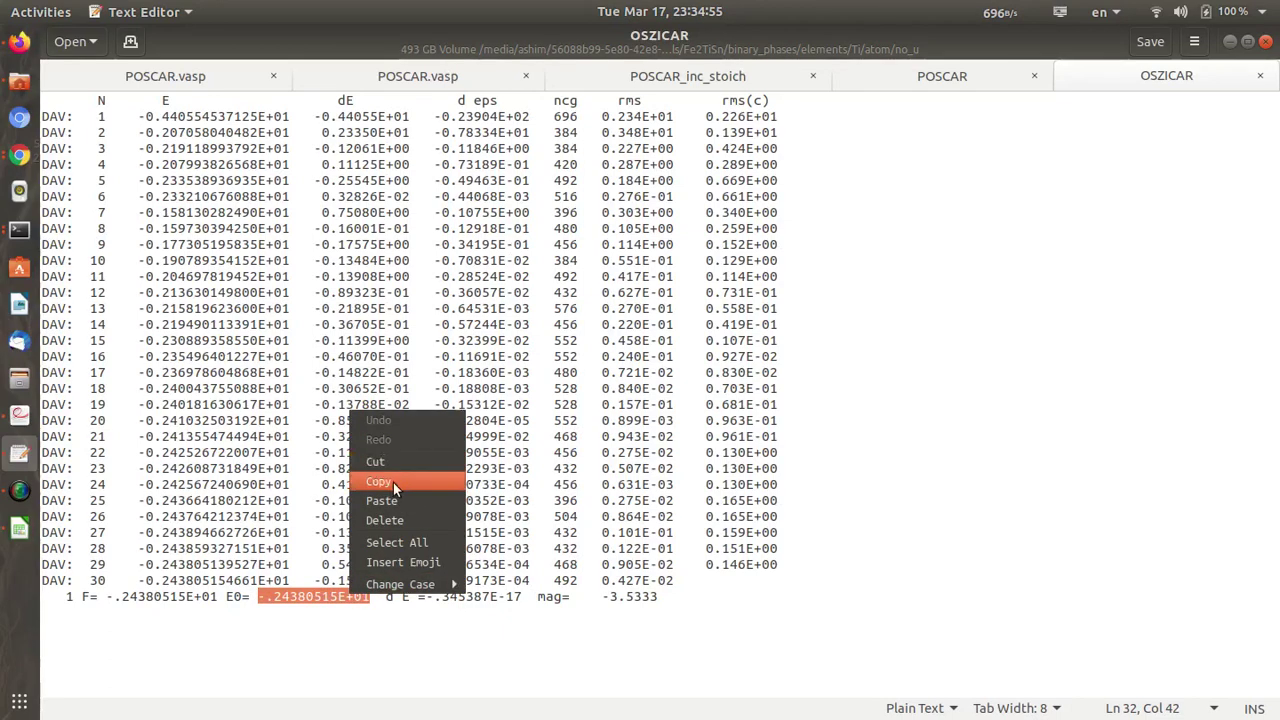
click(393, 482)
click(1230, 41)
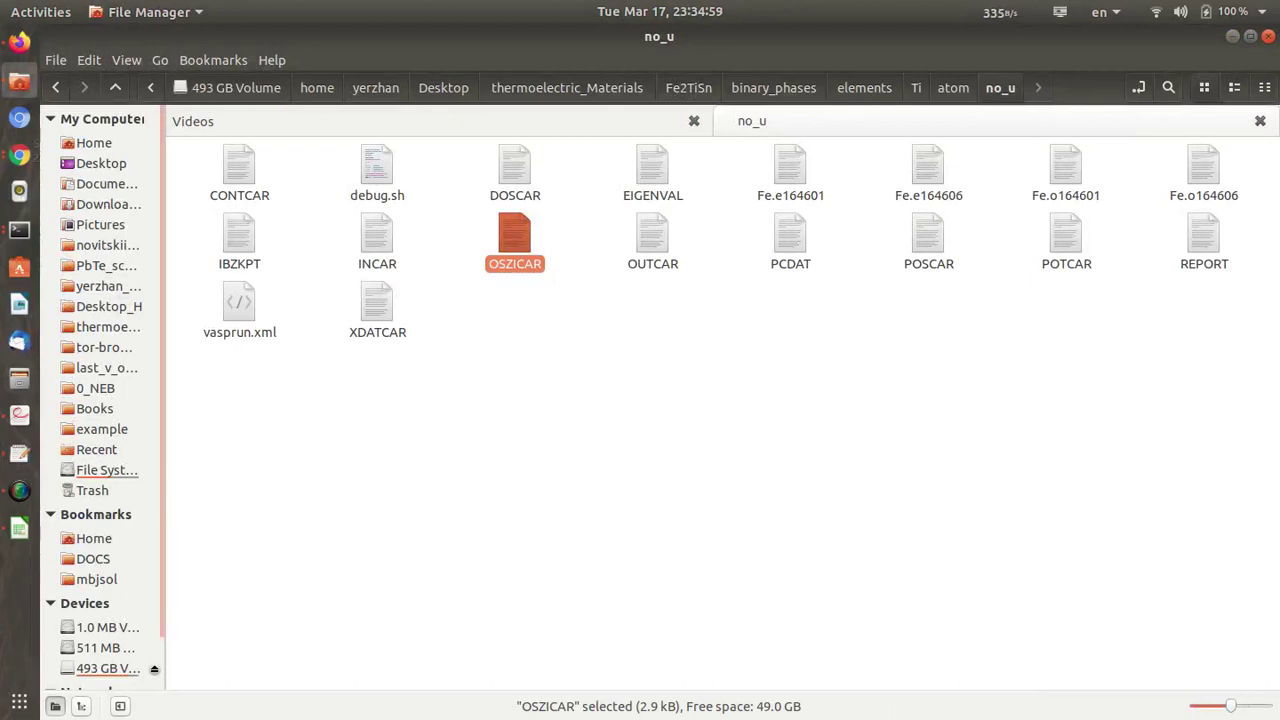
click(19, 528)
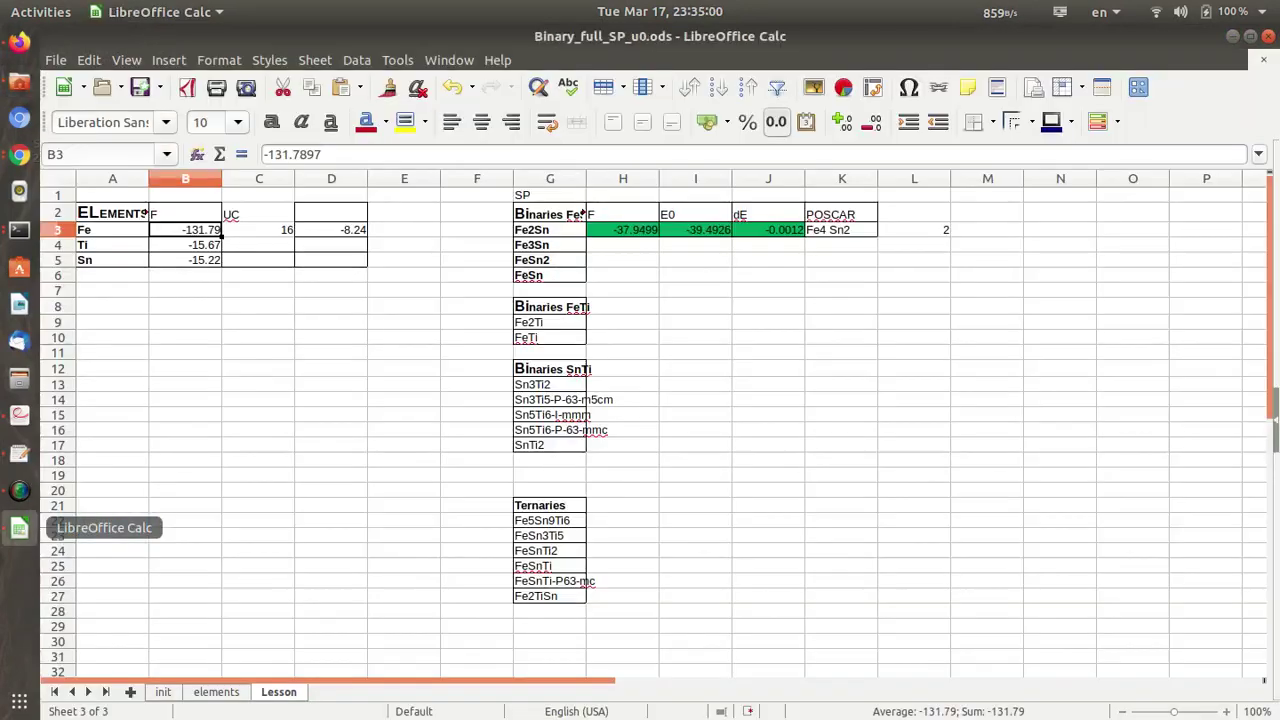
click(200, 245)
key(ctrl+v)
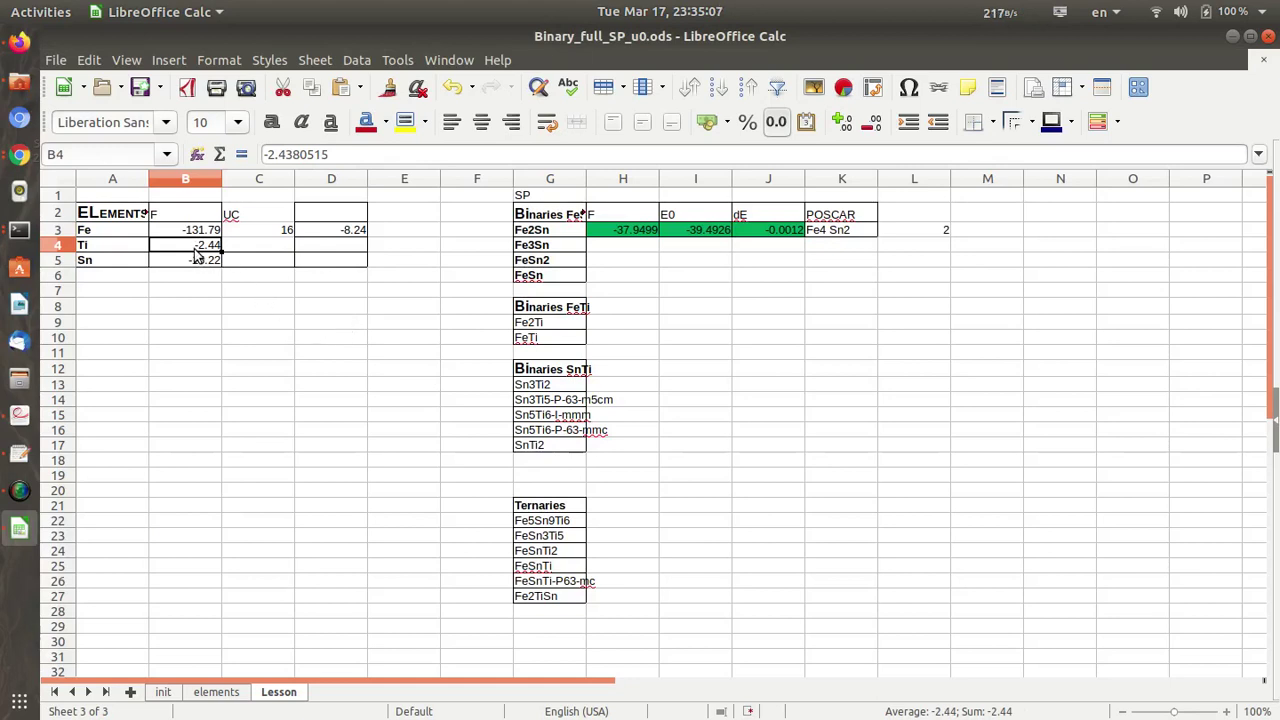
Step: Return to the file manager, check the atom type and count in the atom/no_u POSCAR, and close the text editor
click(1232, 36)
click(851, 407)
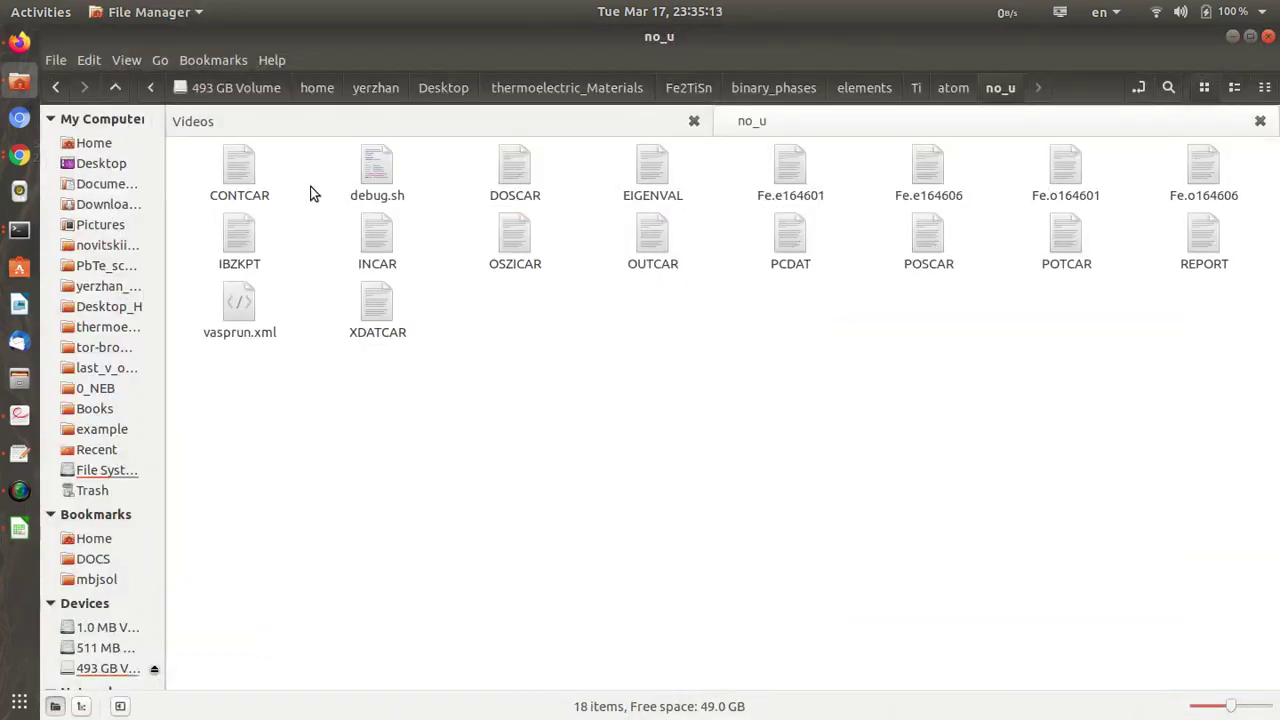
double_click(377, 240)
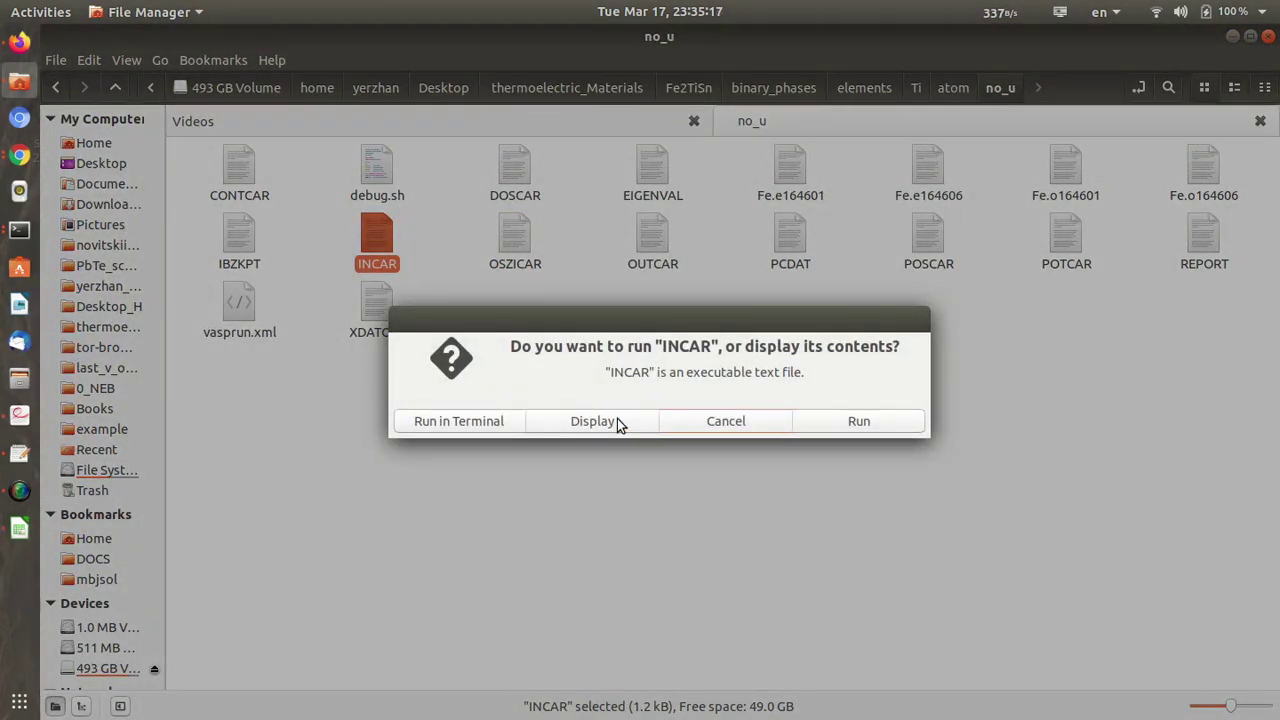
click(617, 423)
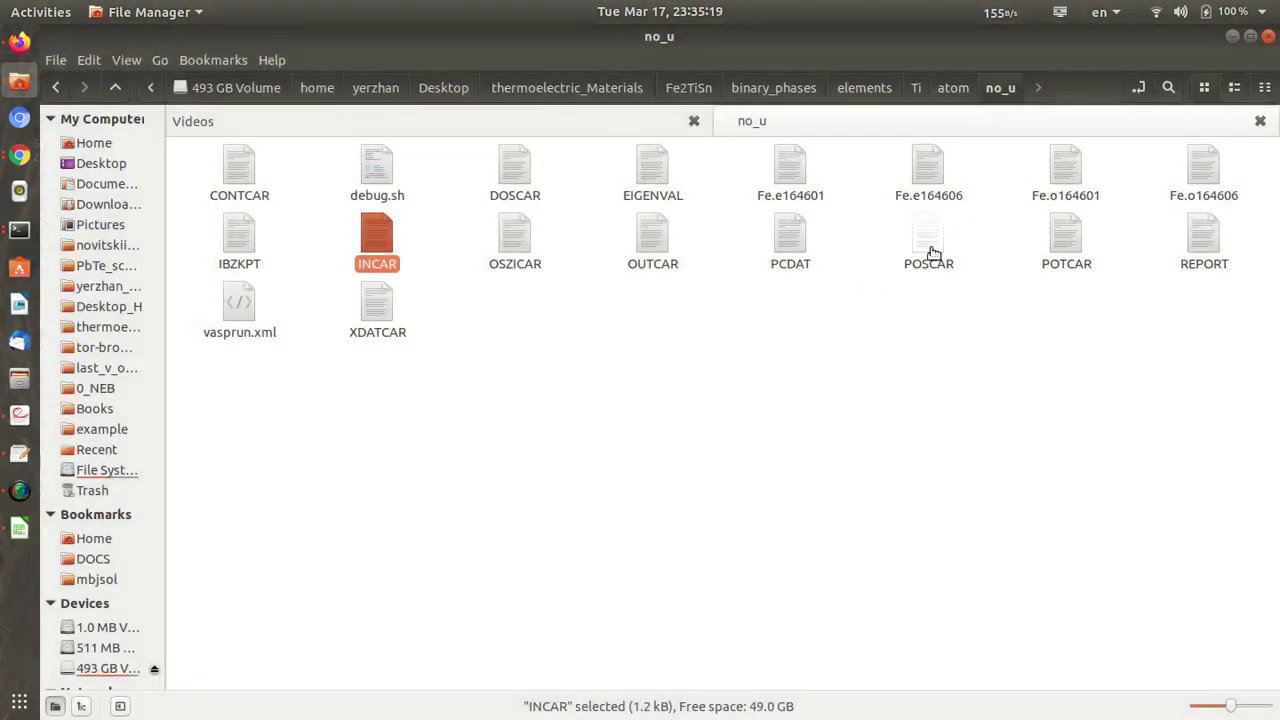
double_click(929, 240)
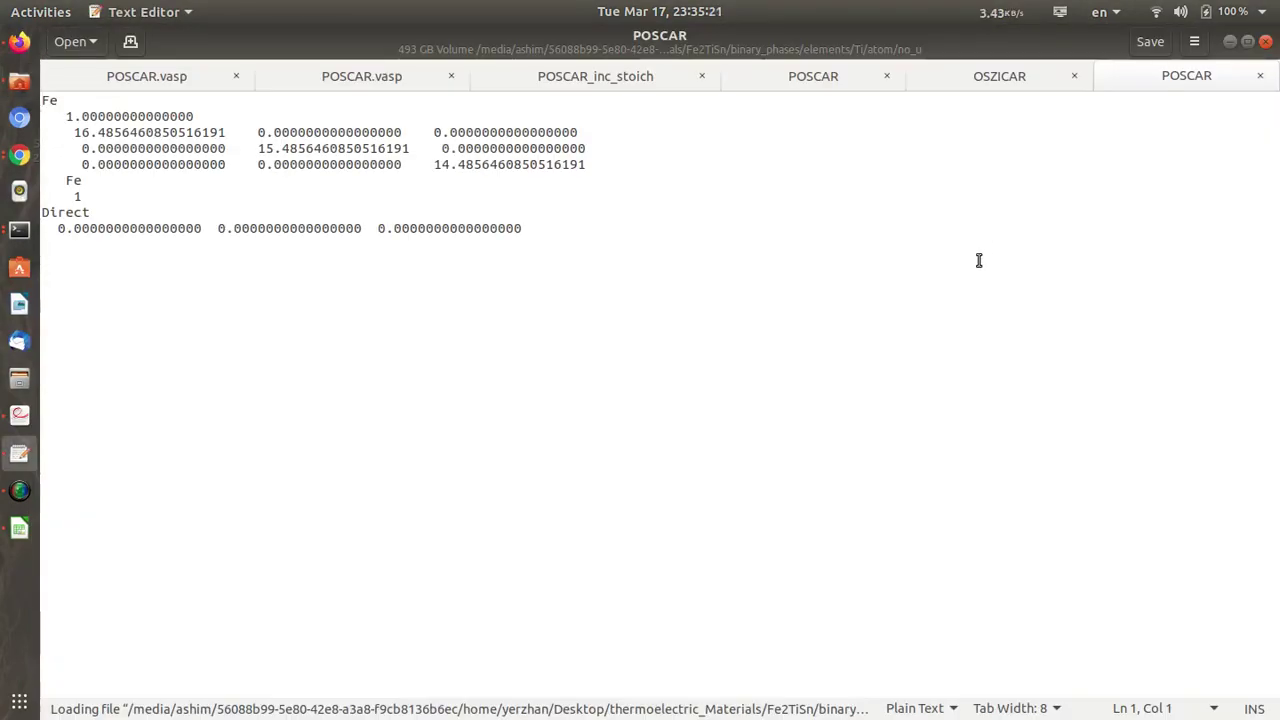
click(1265, 45)
click(1007, 393)
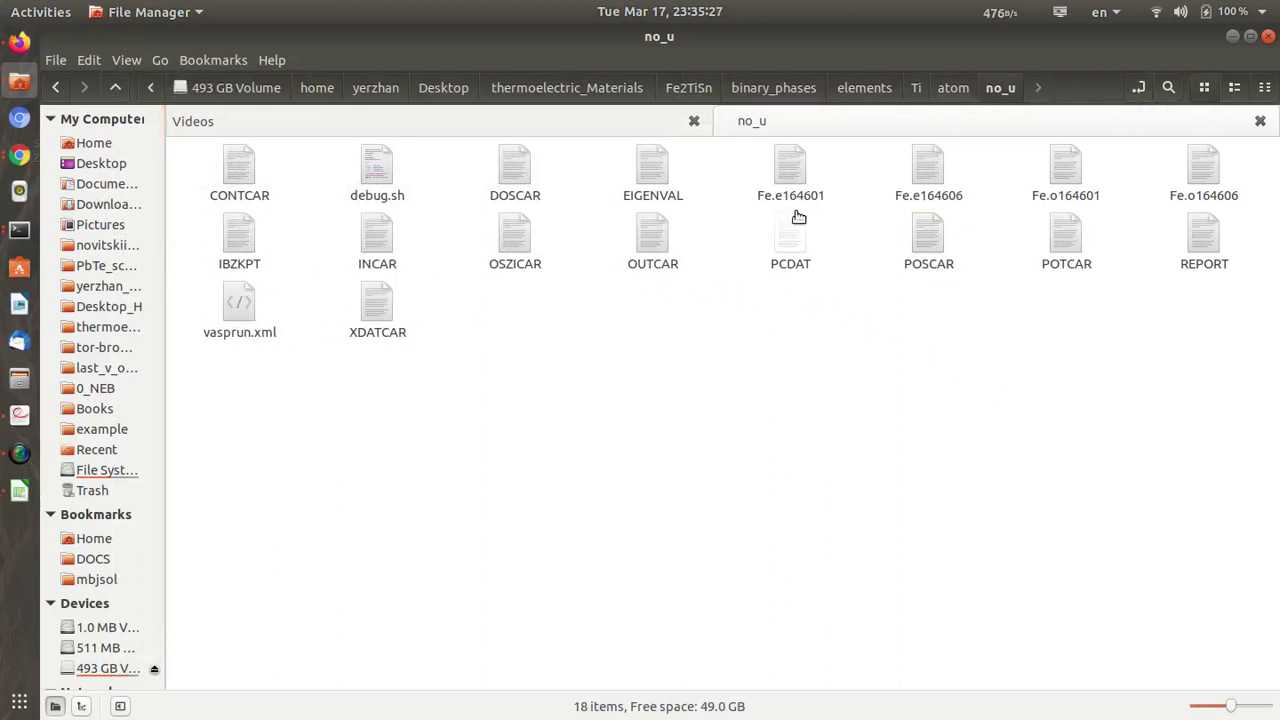
Step: Display the atom/no_u POTCAR, check the element in its TITEL line, close it and go back up to the Ti folder
text(po)
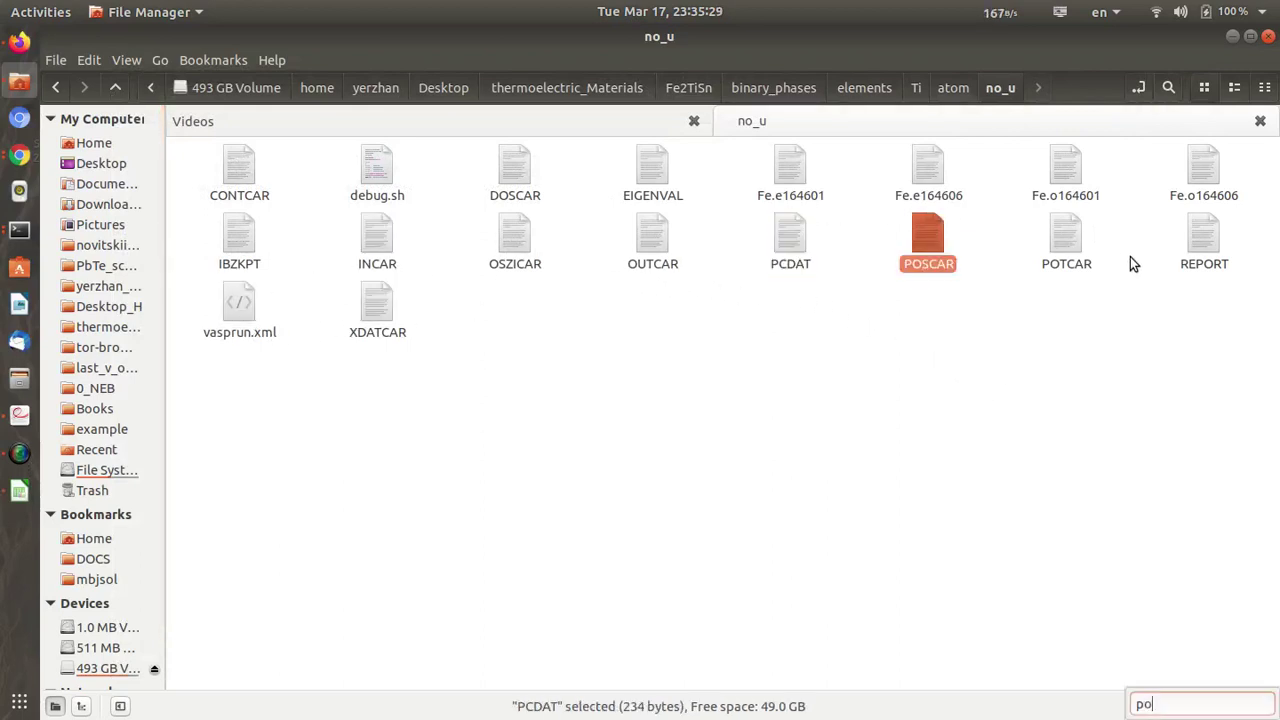
key(Down)
key(Return)
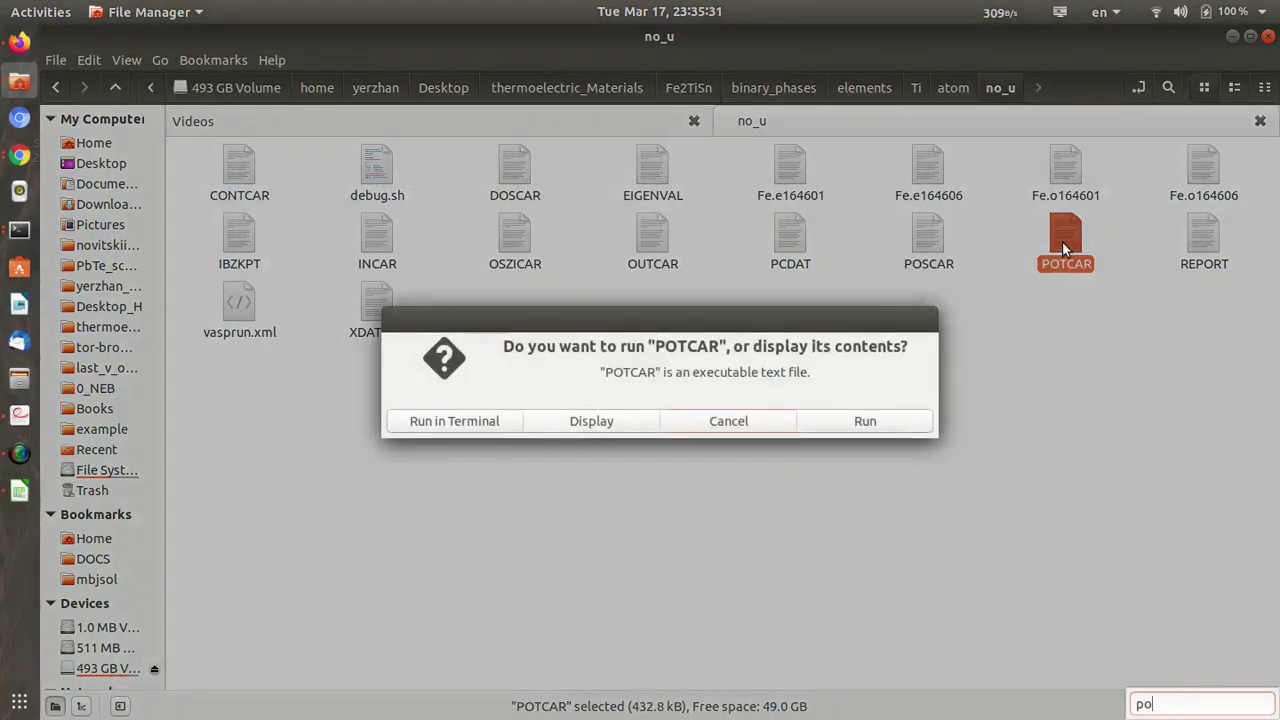
click(618, 425)
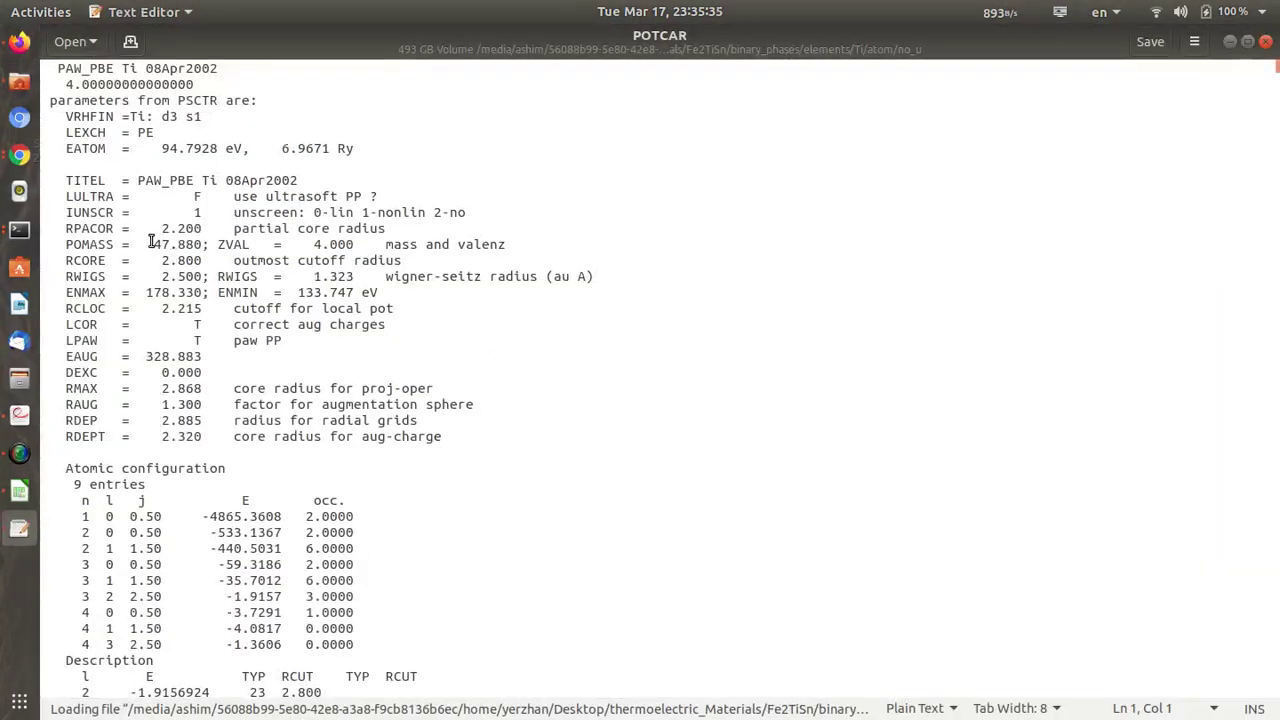
drag(203, 180, 242, 180)
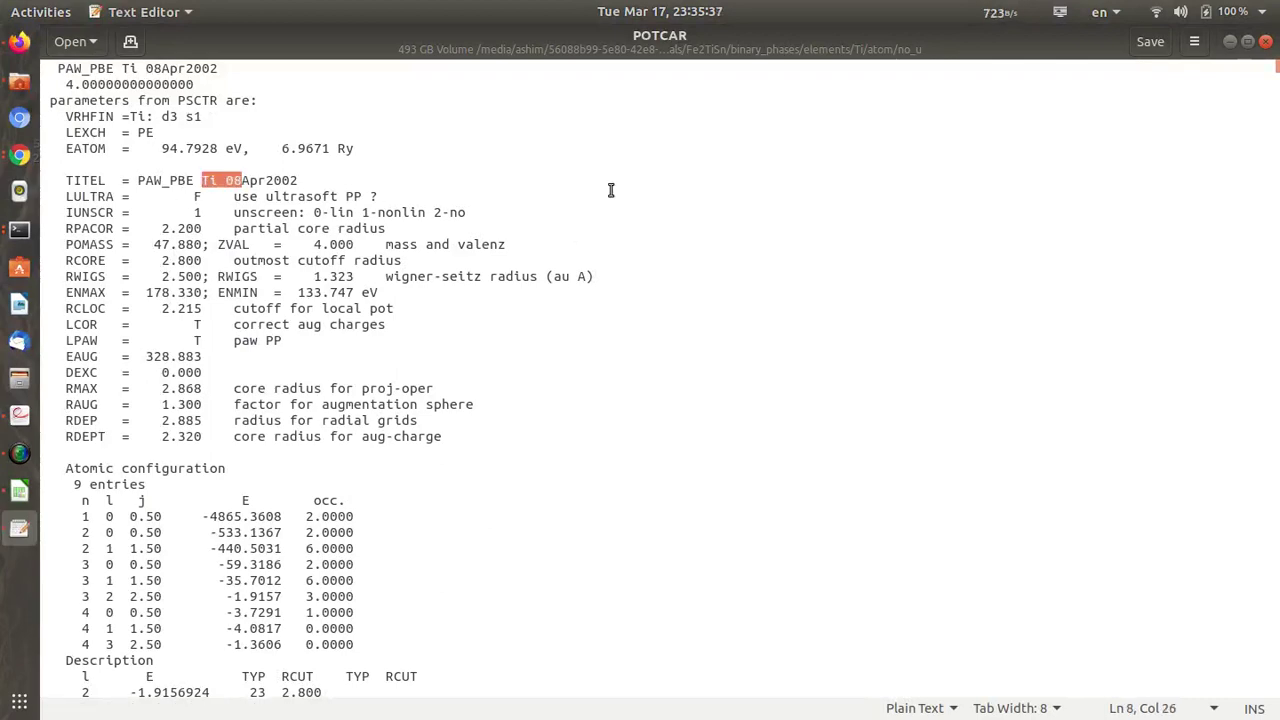
click(1265, 42)
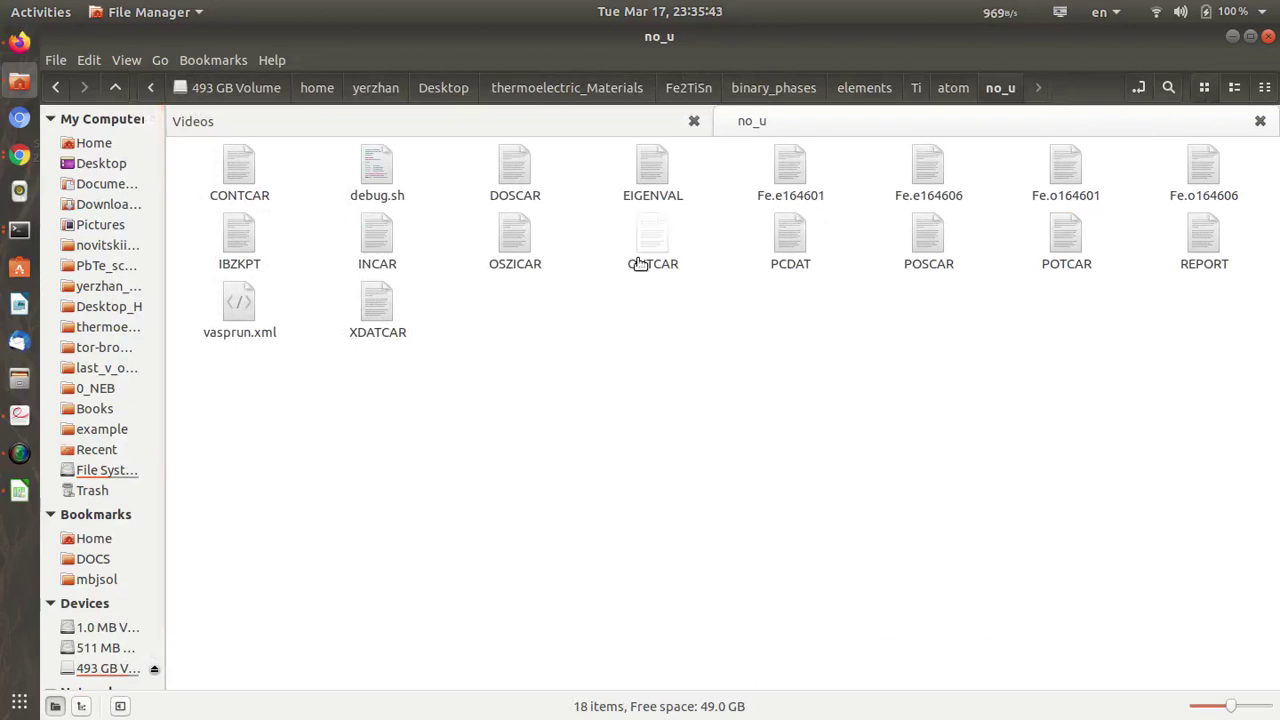
click(958, 88)
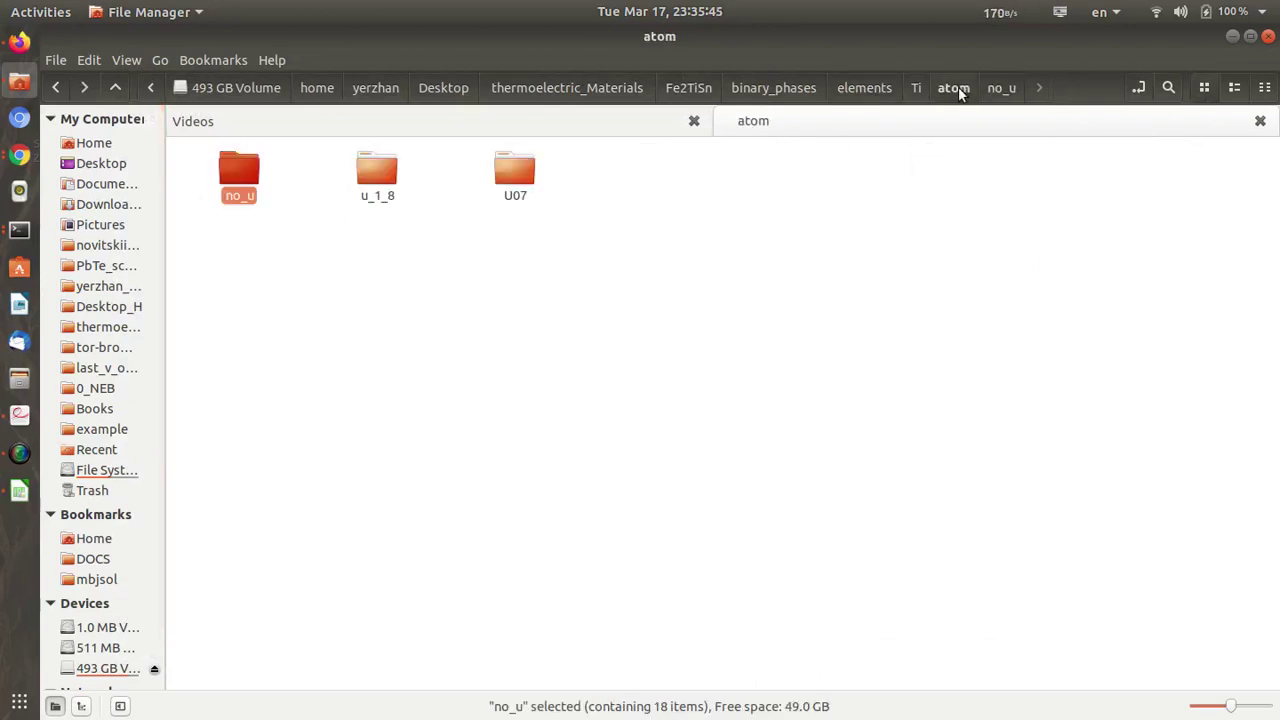
click(918, 88)
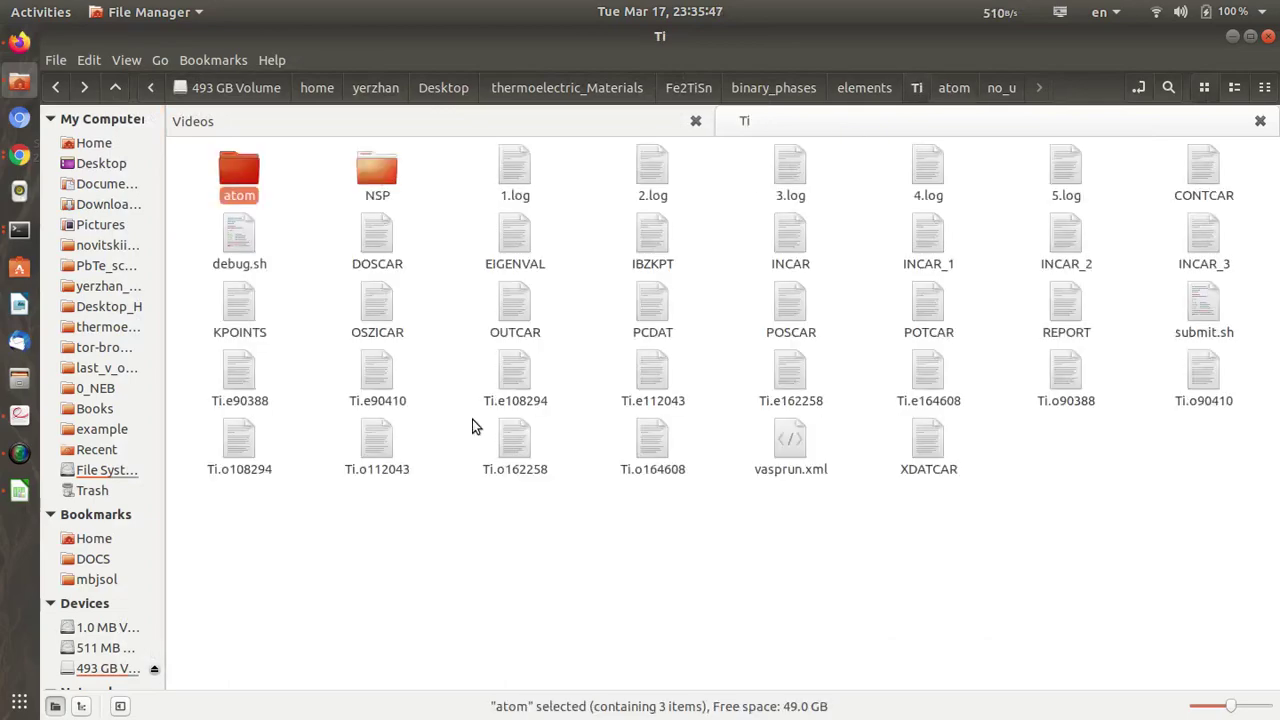
Step: Display the INCAR in the Ti folder, review its LDAUTYPE, LDAUL, LDAUU and LDAUJ settings, and close the file
double_click(791, 246)
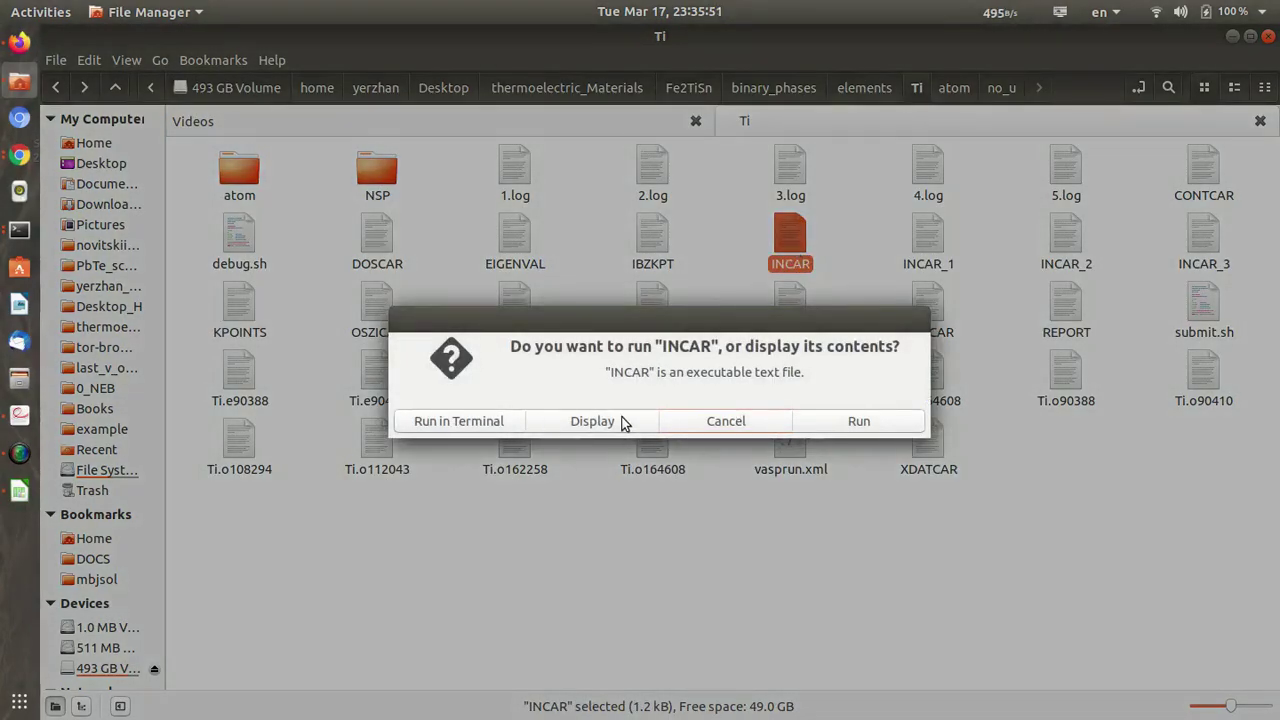
click(594, 421)
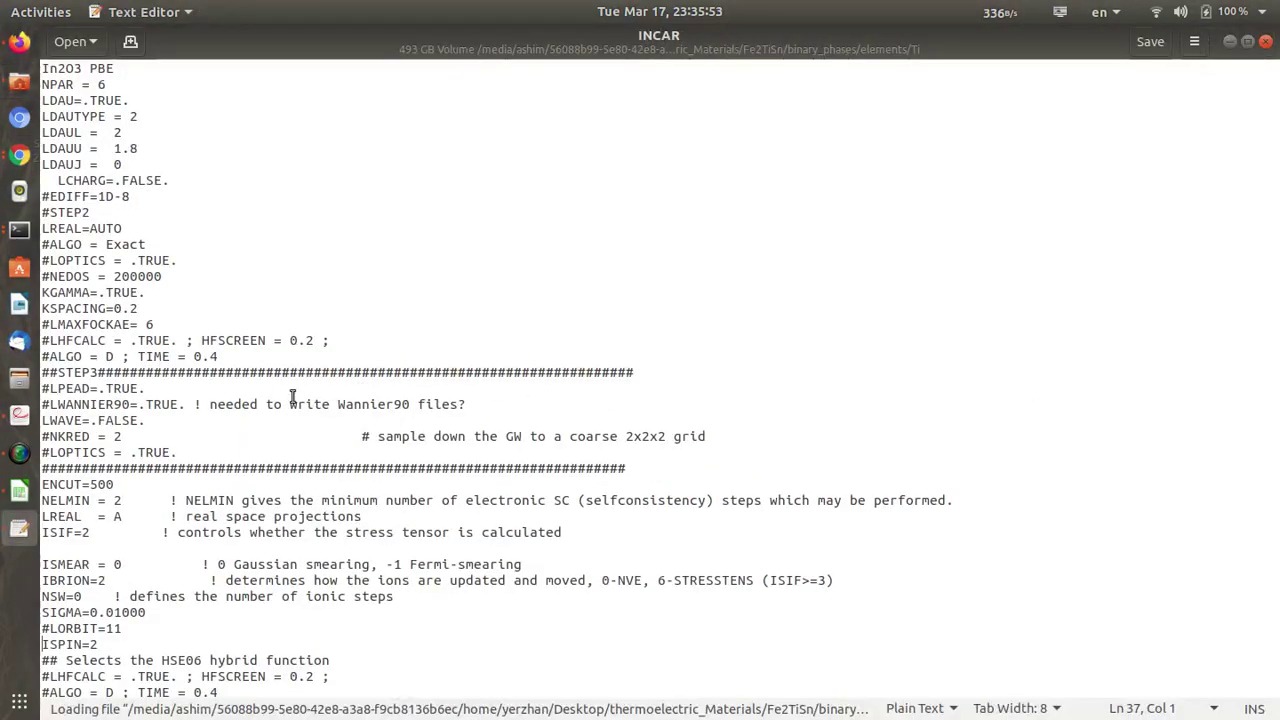
drag(132, 166, 30, 116)
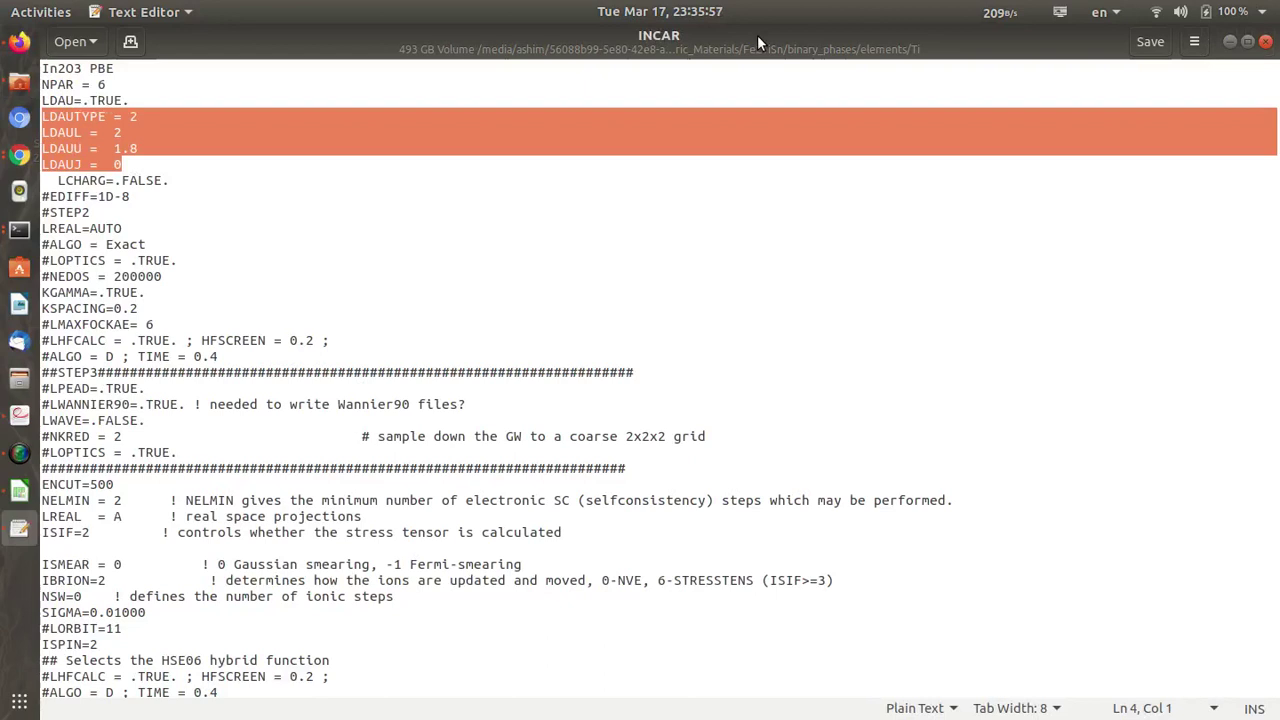
click(144, 160)
drag(152, 162, 33, 120)
click(138, 148)
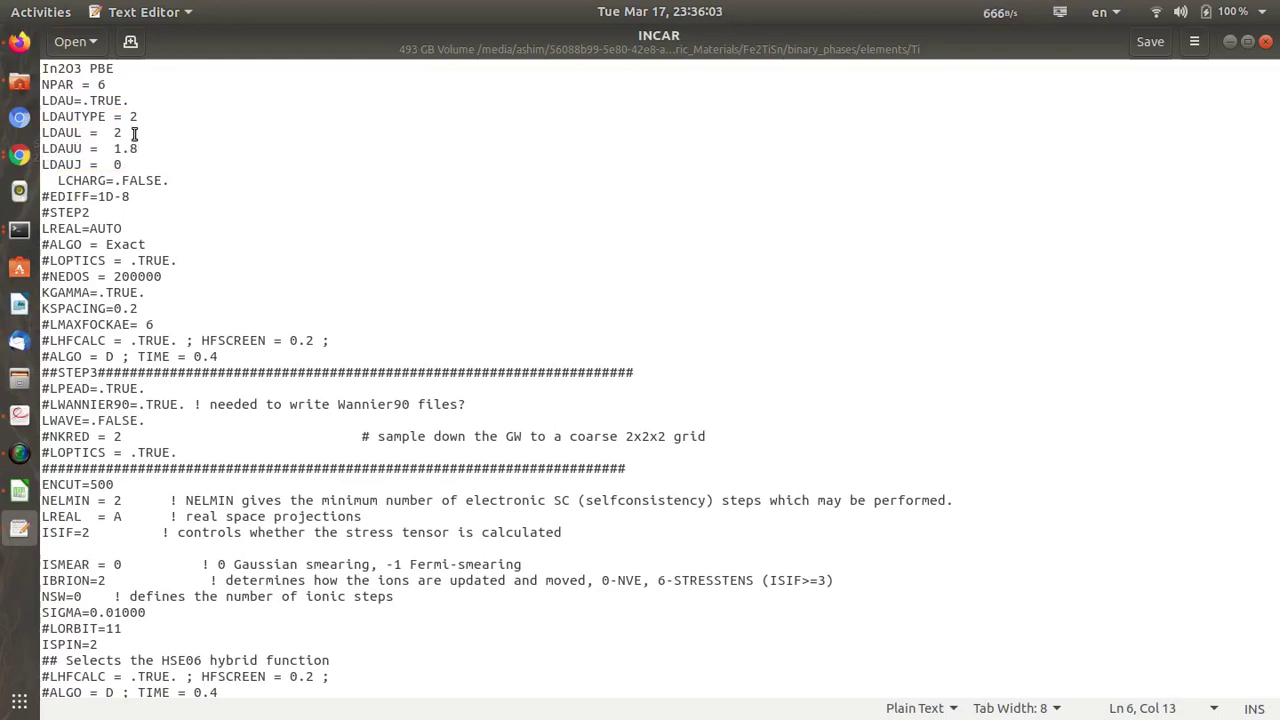
triple_click(134, 133)
click(550, 155)
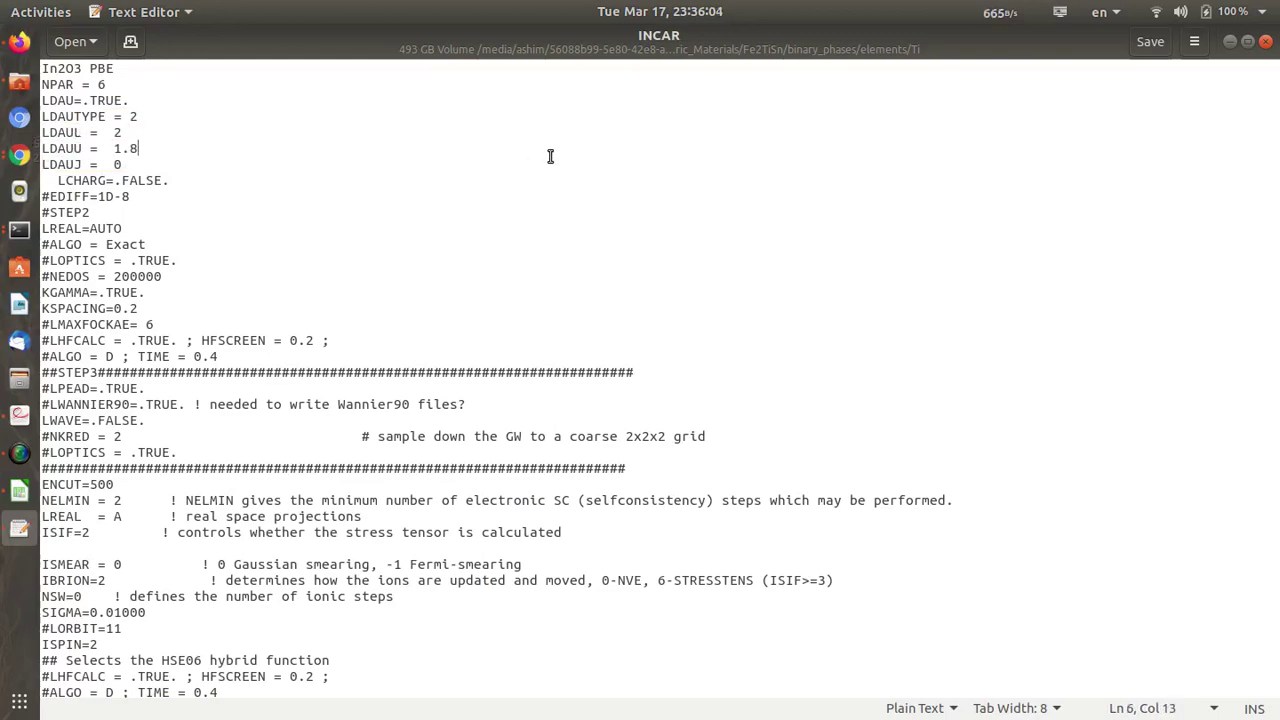
click(1267, 43)
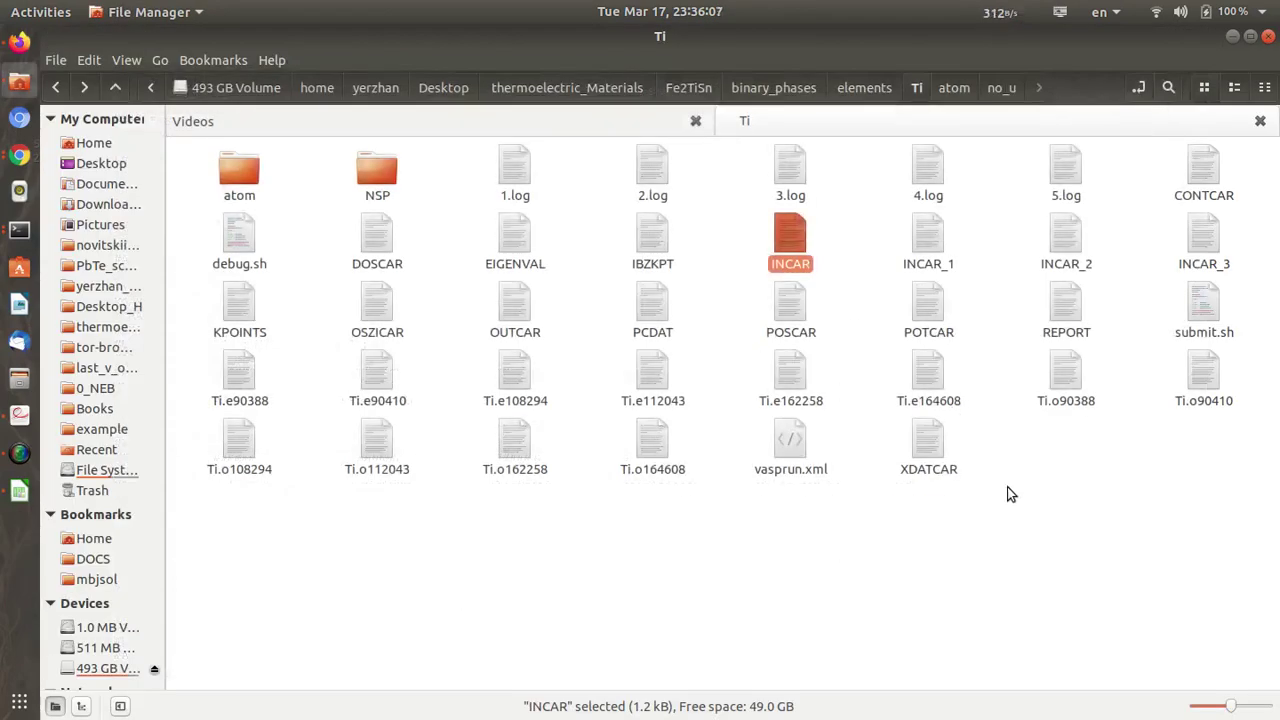
Step: Go to elements/Sn, display its INCAR, review the LDAU and ISIF settings, search for "ispi", and close the file
click(57, 89)
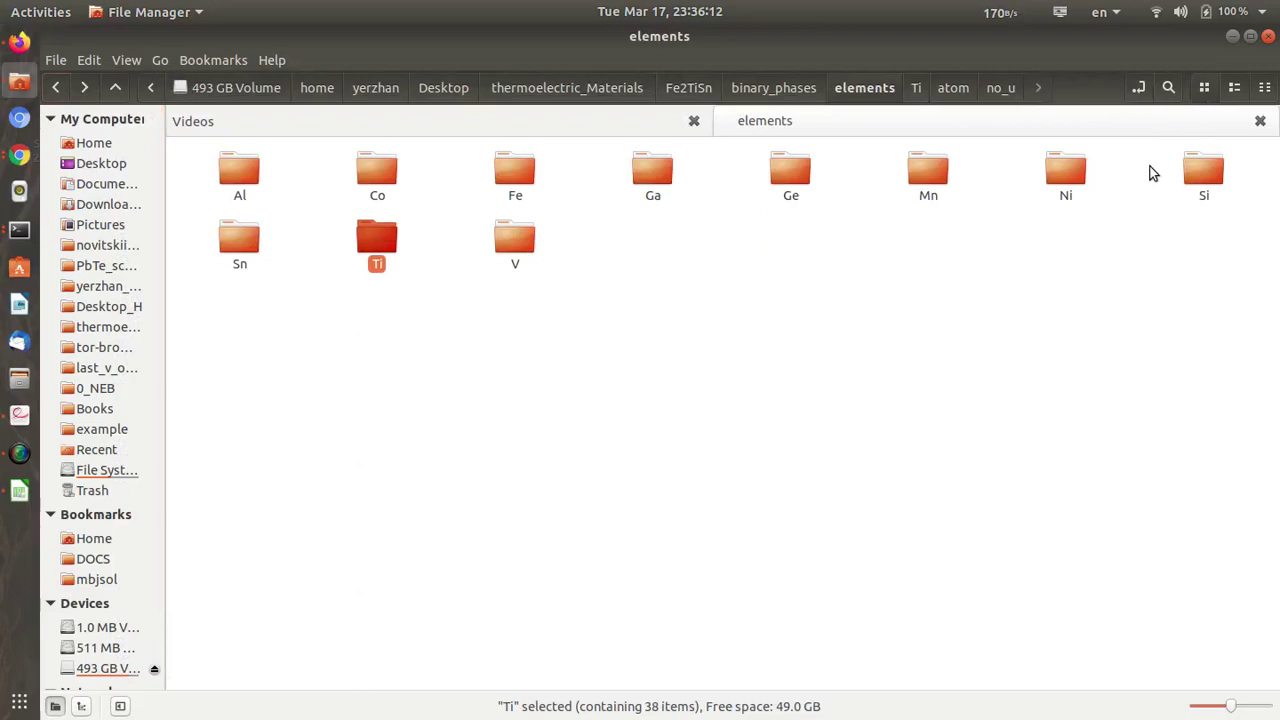
double_click(265, 246)
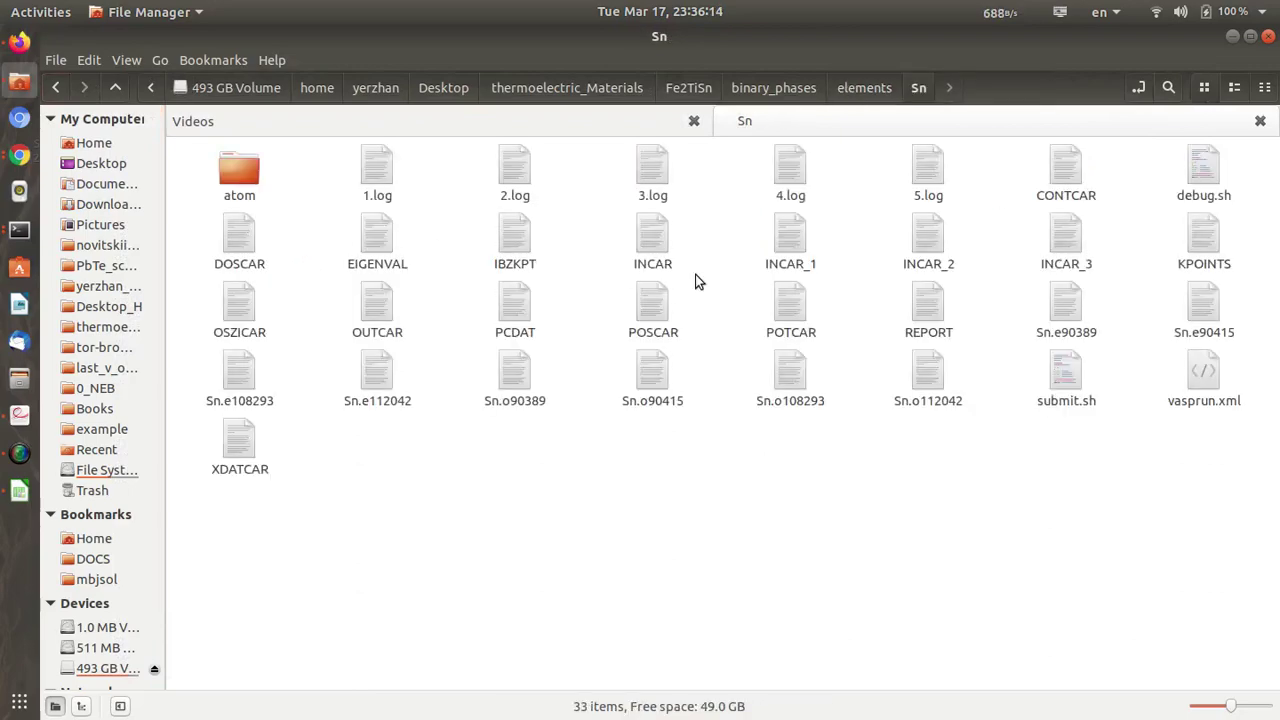
double_click(651, 244)
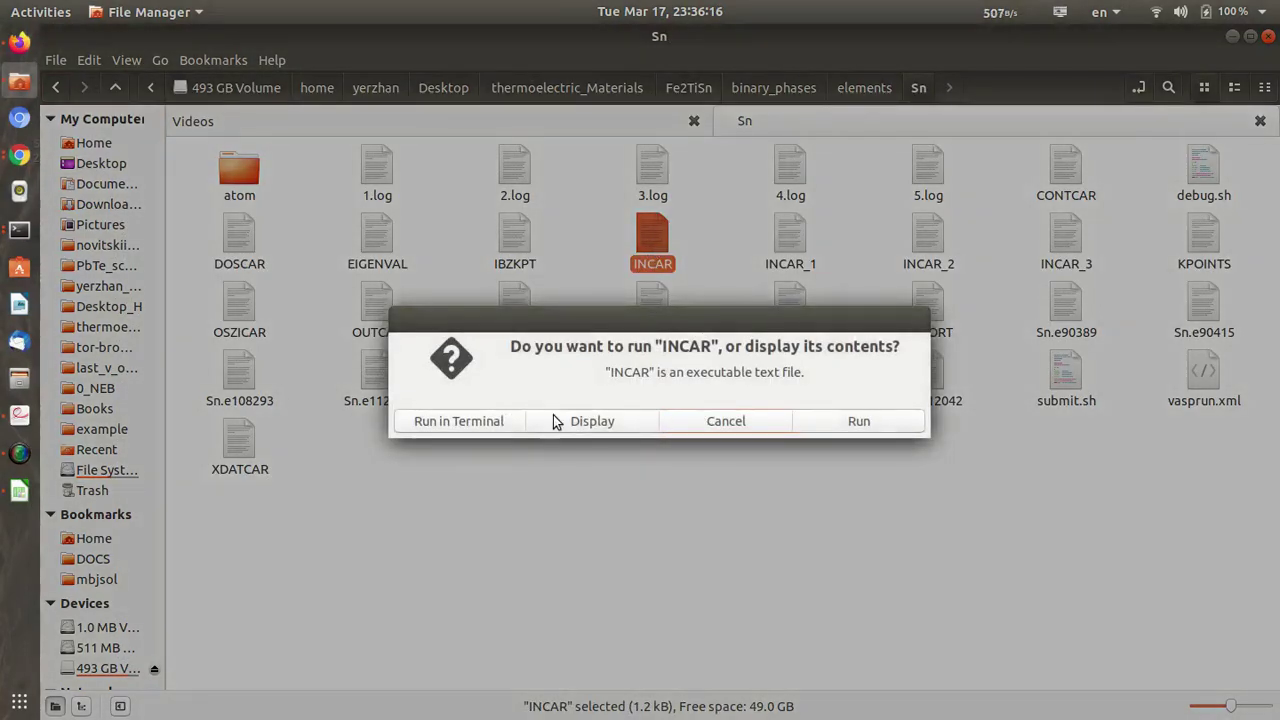
click(578, 427)
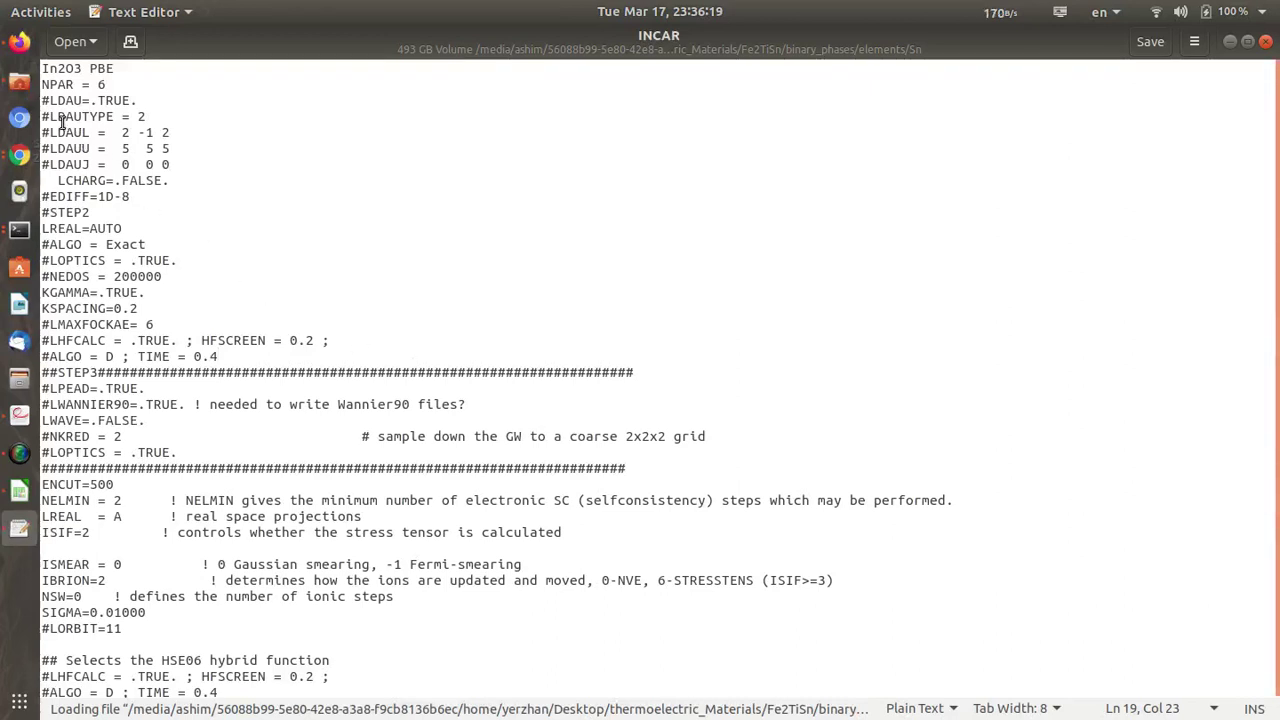
drag(61, 120, 138, 182)
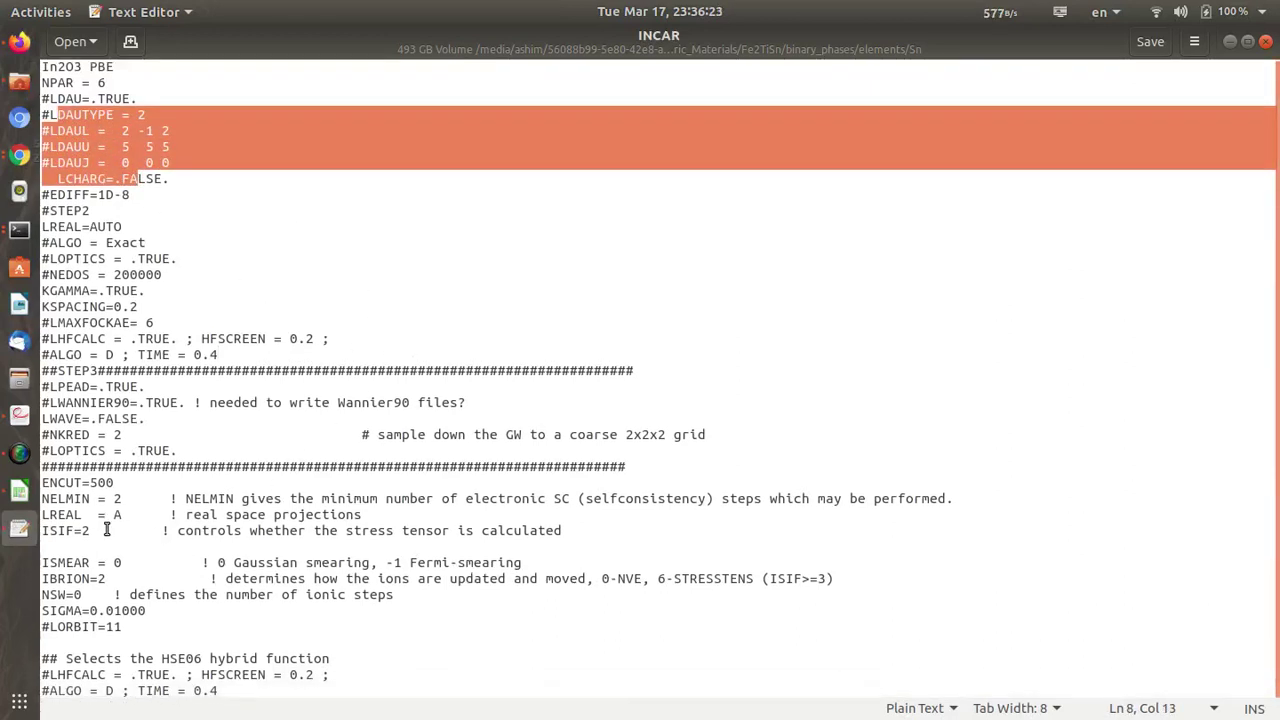
drag(116, 528, 38, 531)
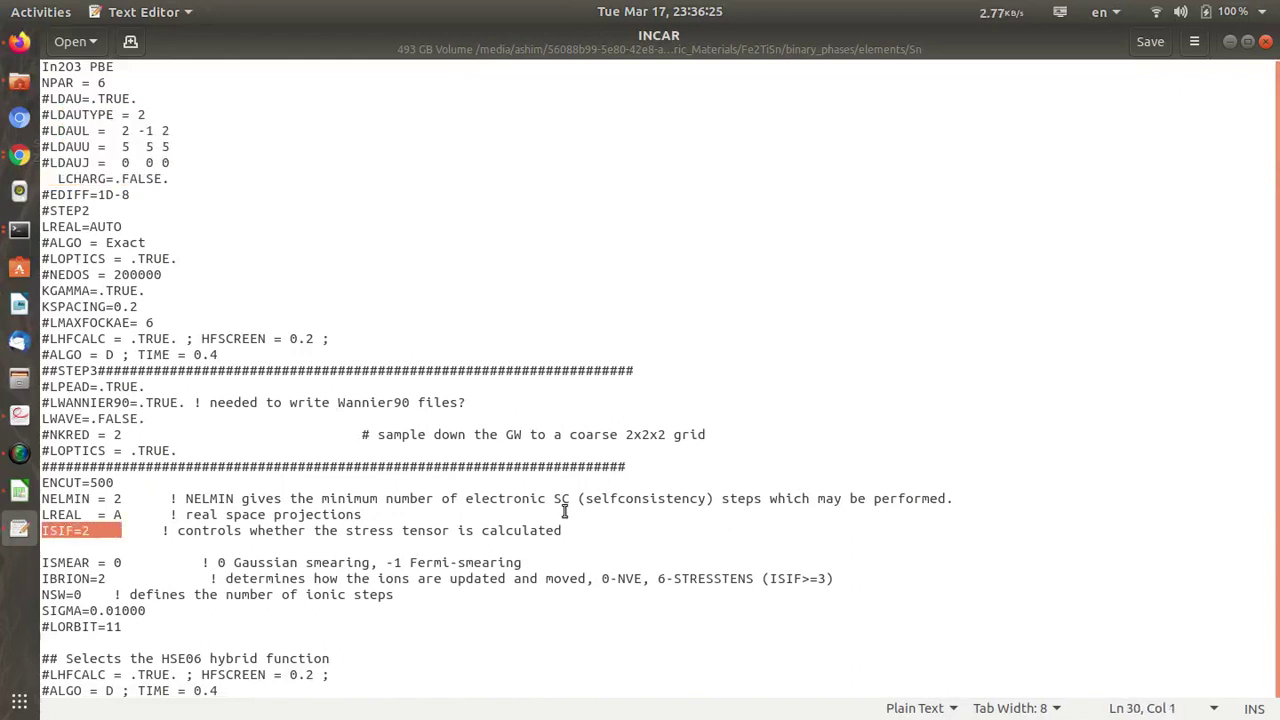
click(98, 595)
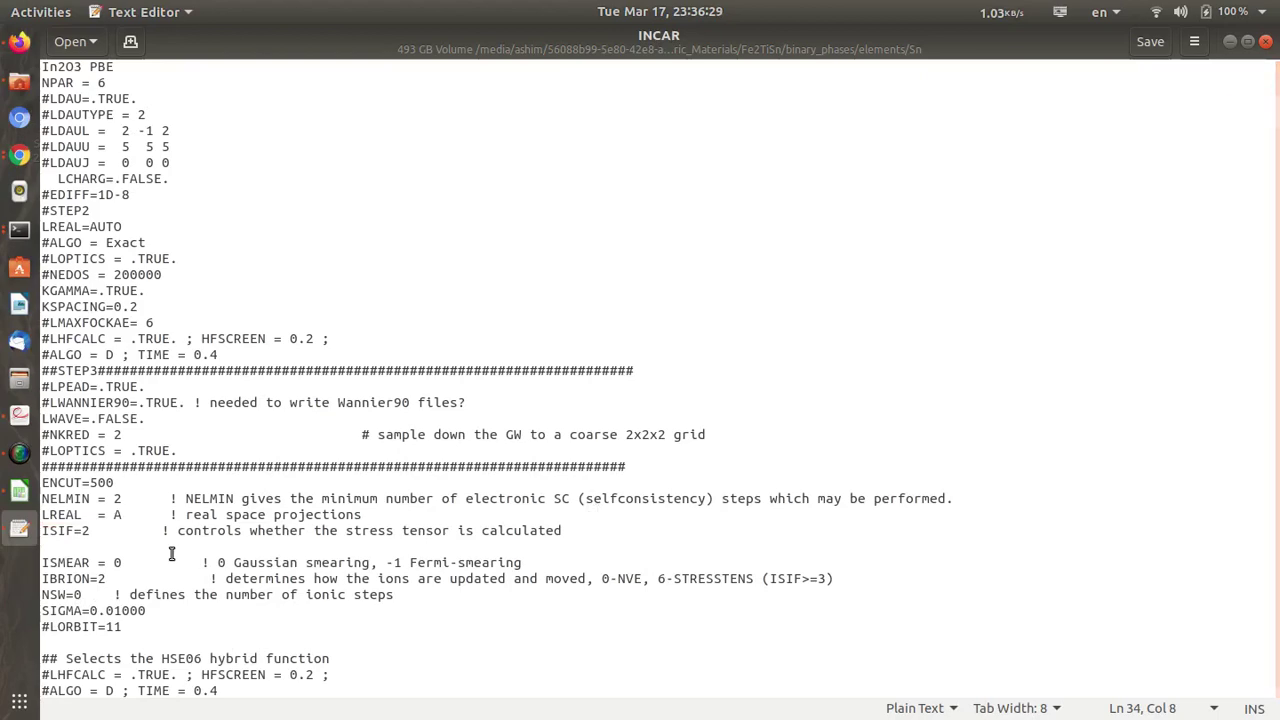
key(ctrl+f)
text(ispi)
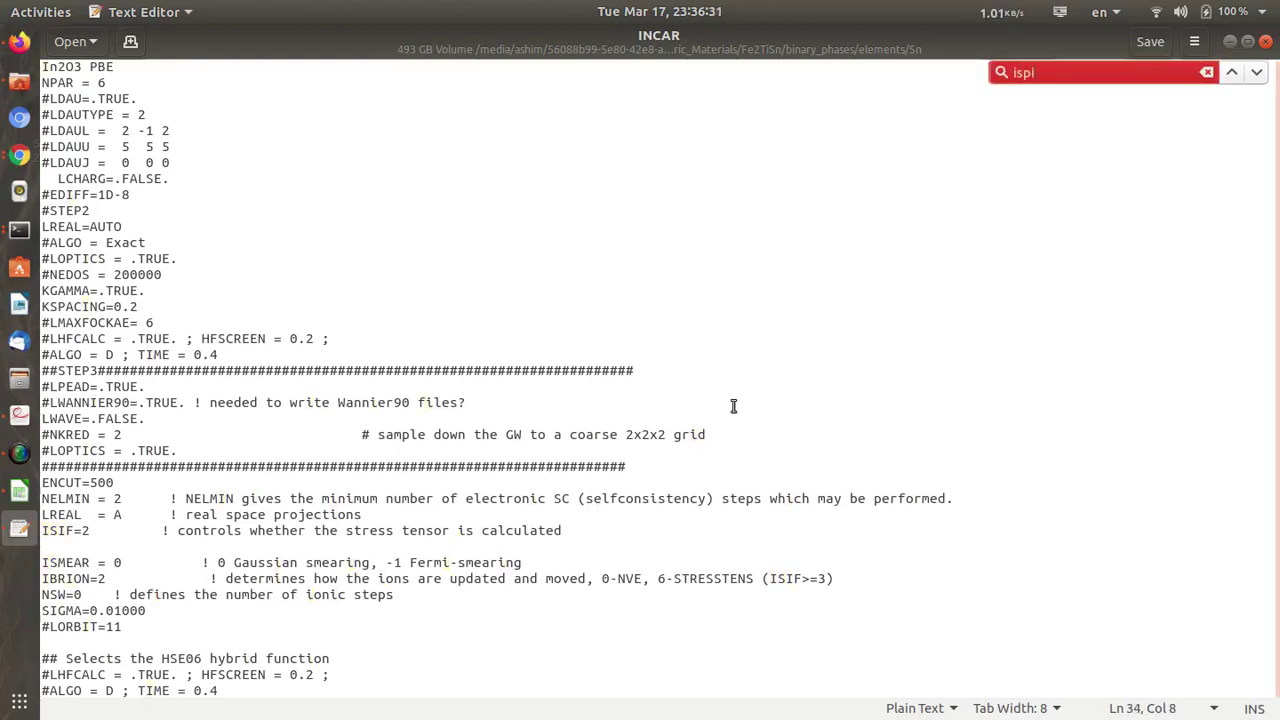
drag(42, 370, 734, 340)
click(1265, 41)
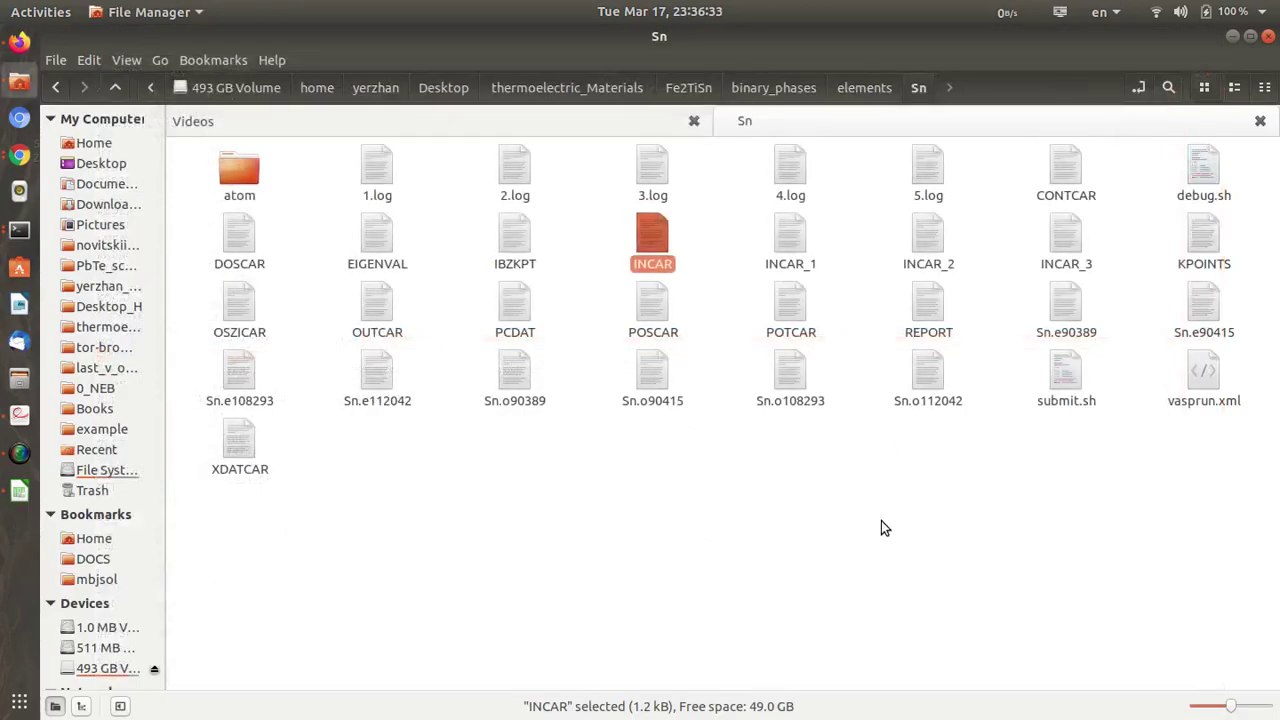
Step: Open Sn's atom folder, display the INCAR, review its LDAU and ISPIN settings, and close the file
double_click(239, 172)
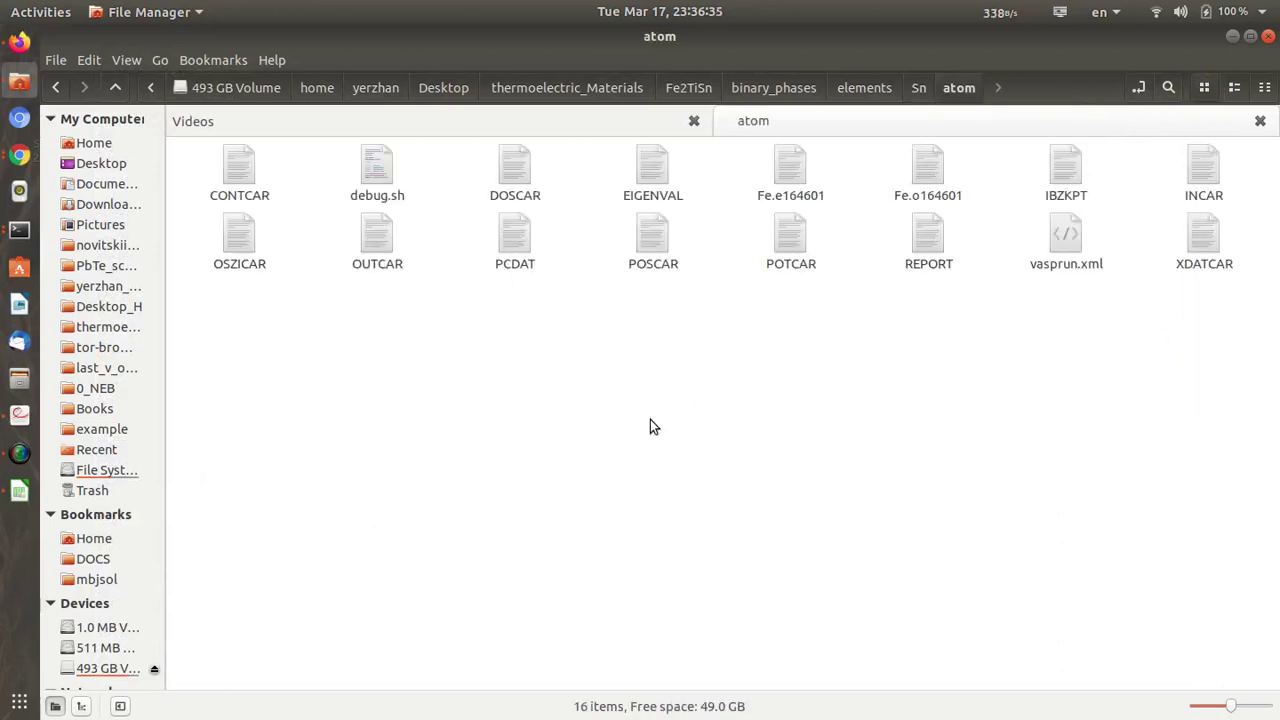
double_click(1204, 172)
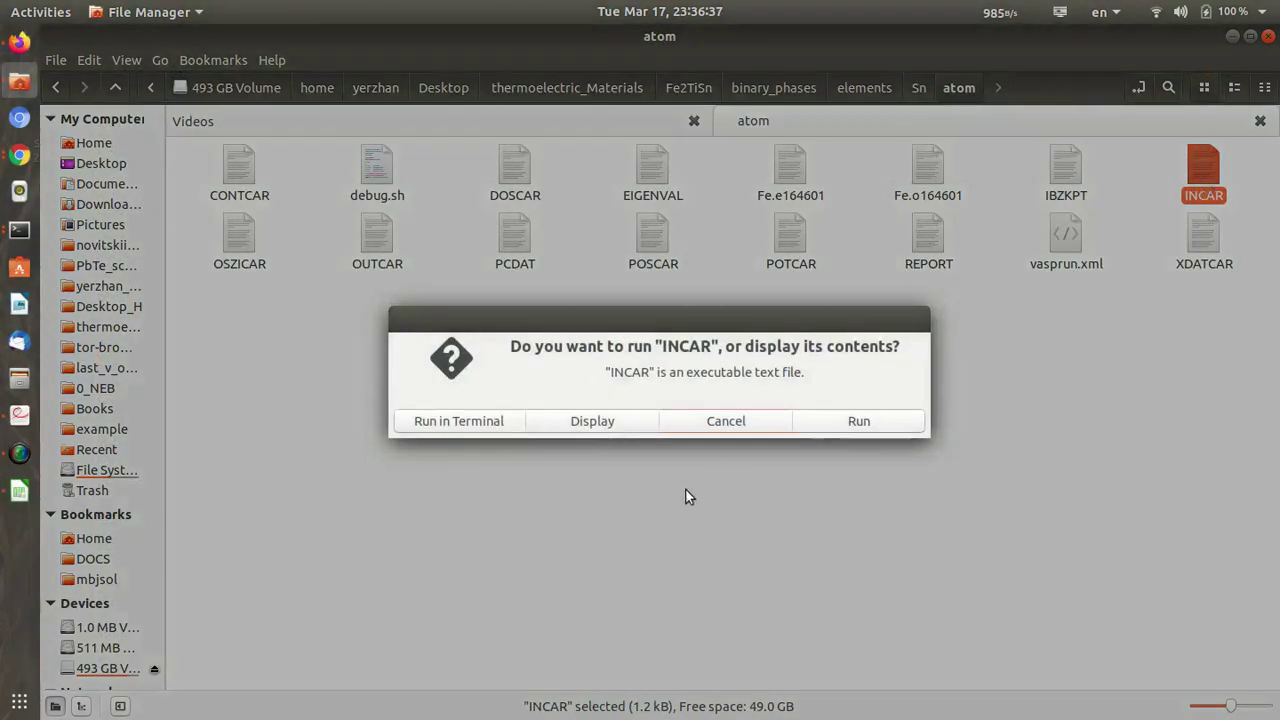
click(598, 426)
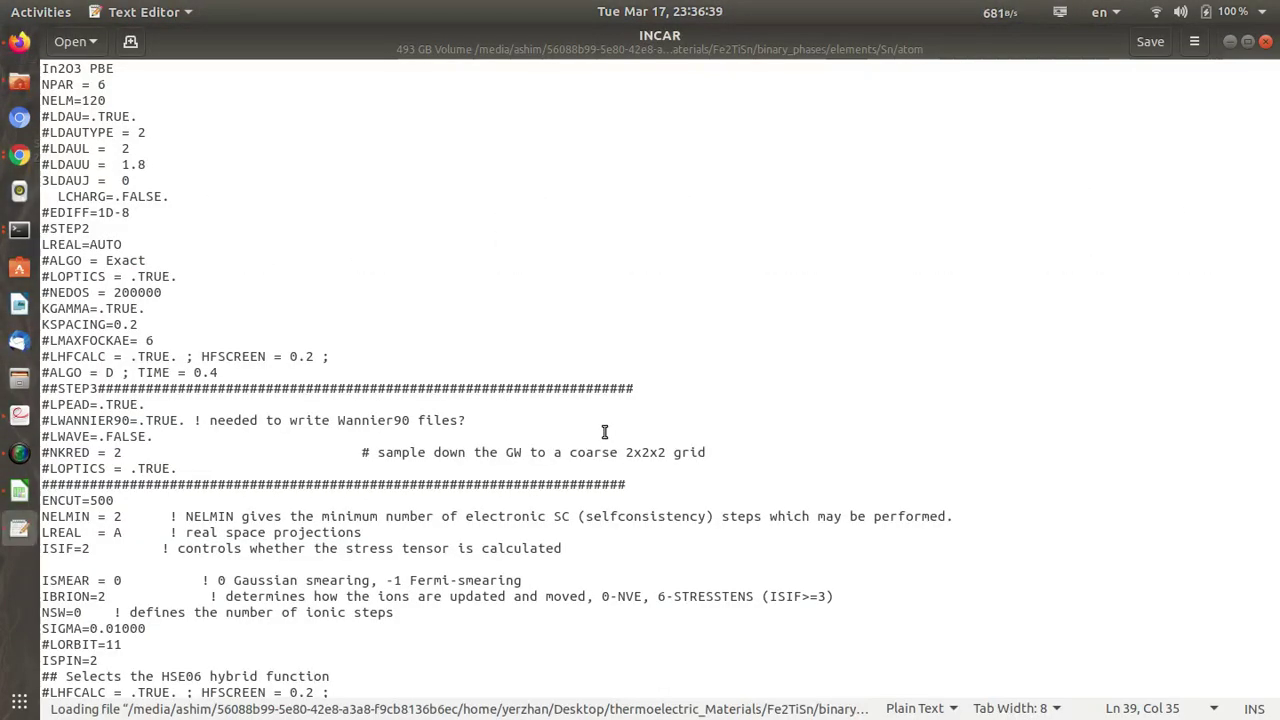
drag(73, 148, 145, 212)
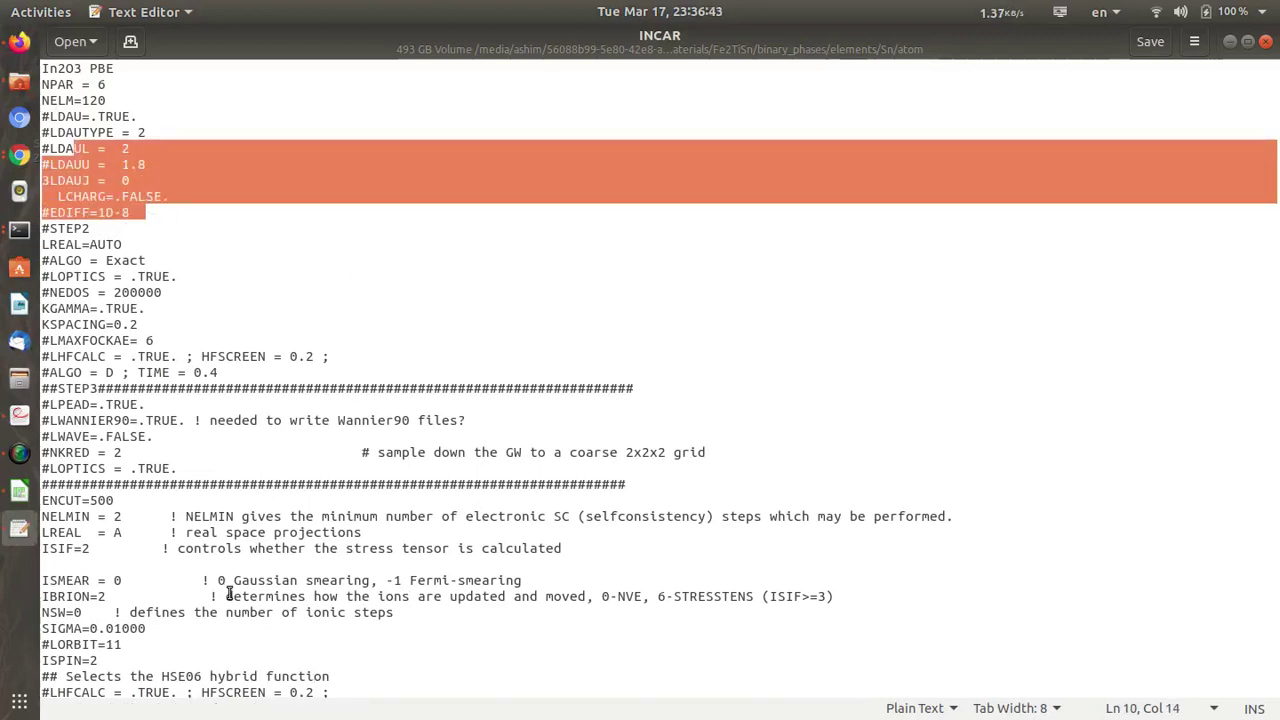
drag(114, 660, 193, 654)
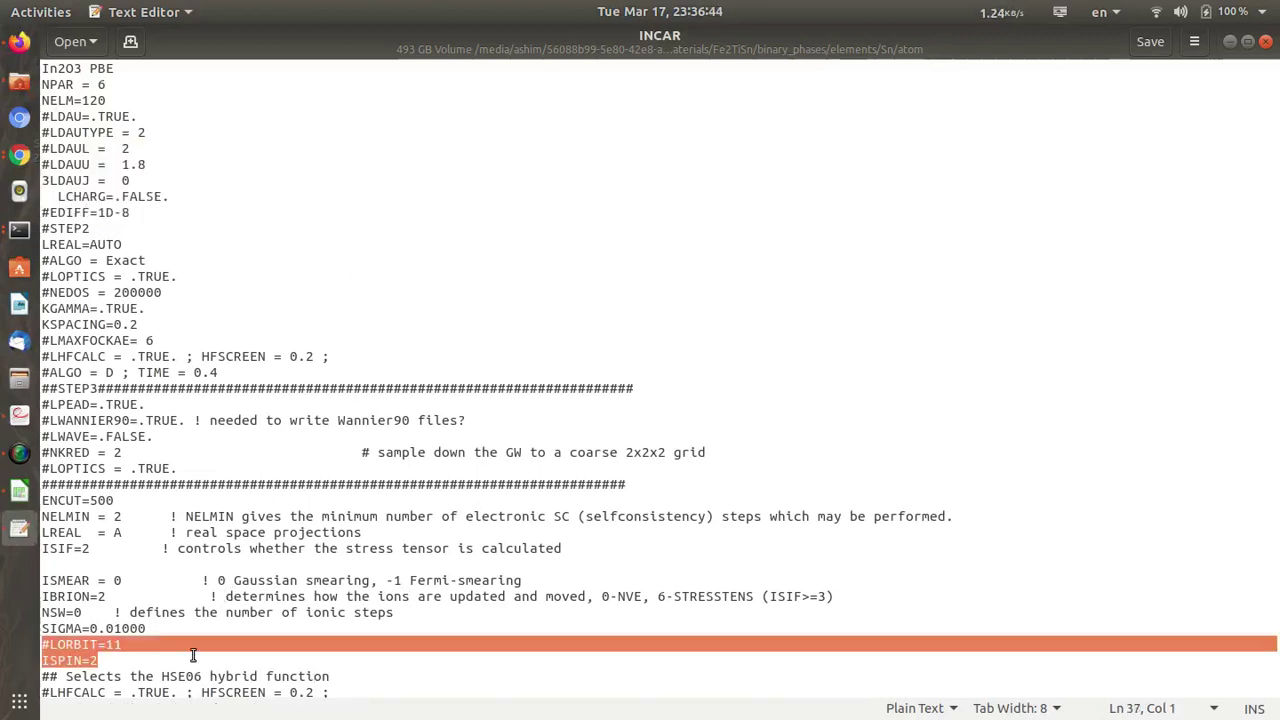
click(1265, 45)
click(836, 544)
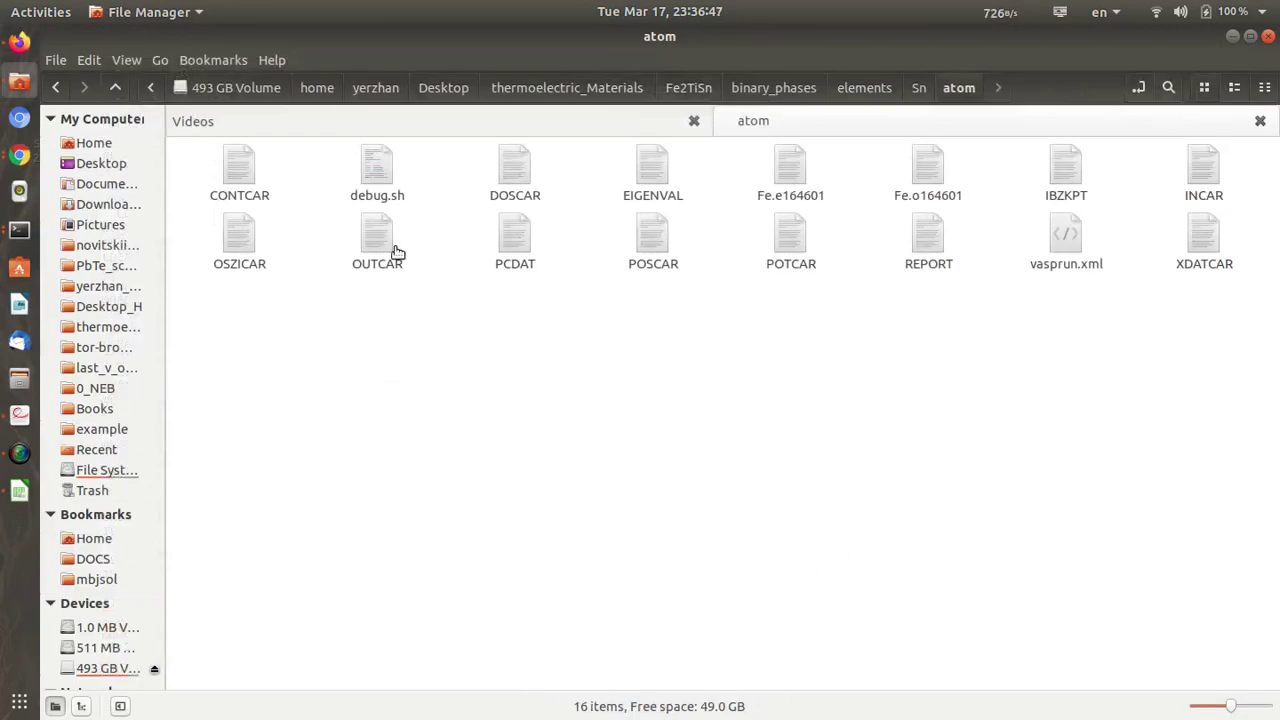
Step: Take the E0 energy from the Sn/atom OSZICAR, close the file, and enter -0.64275496 in Sn's F cell, B5, in LibreOffice Calc
double_click(241, 248)
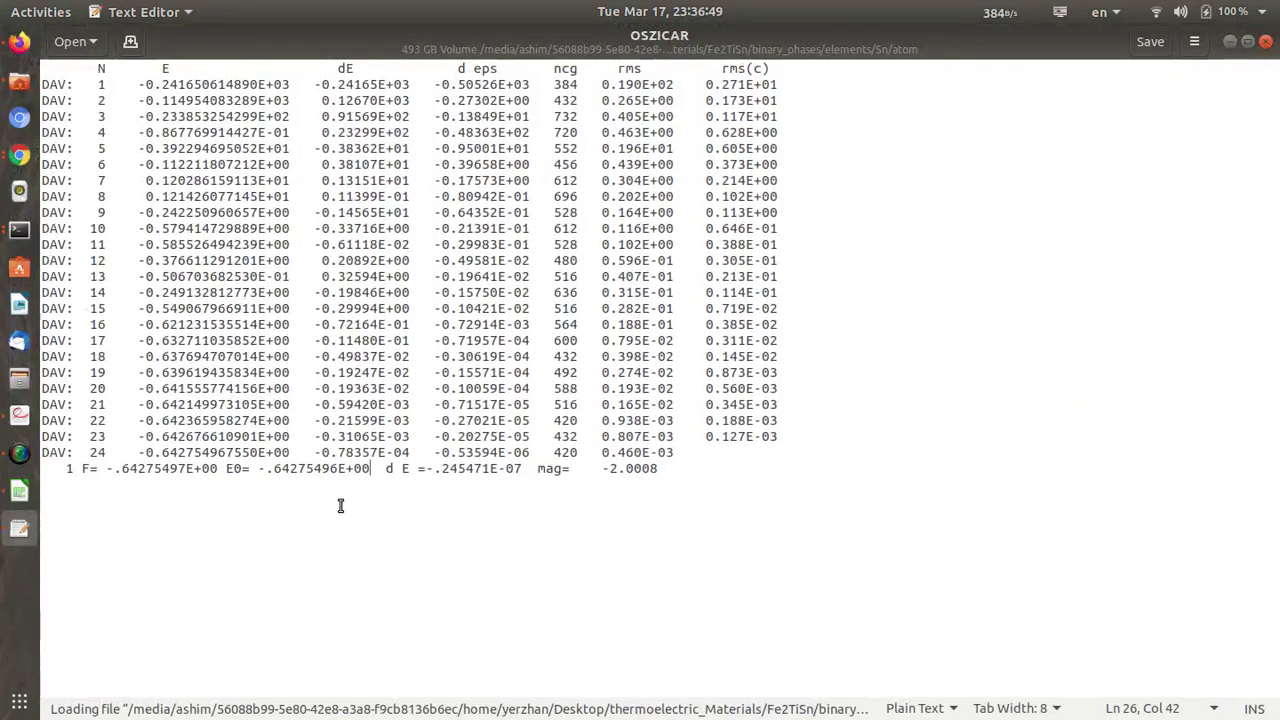
drag(256, 468, 370, 470)
click(332, 468)
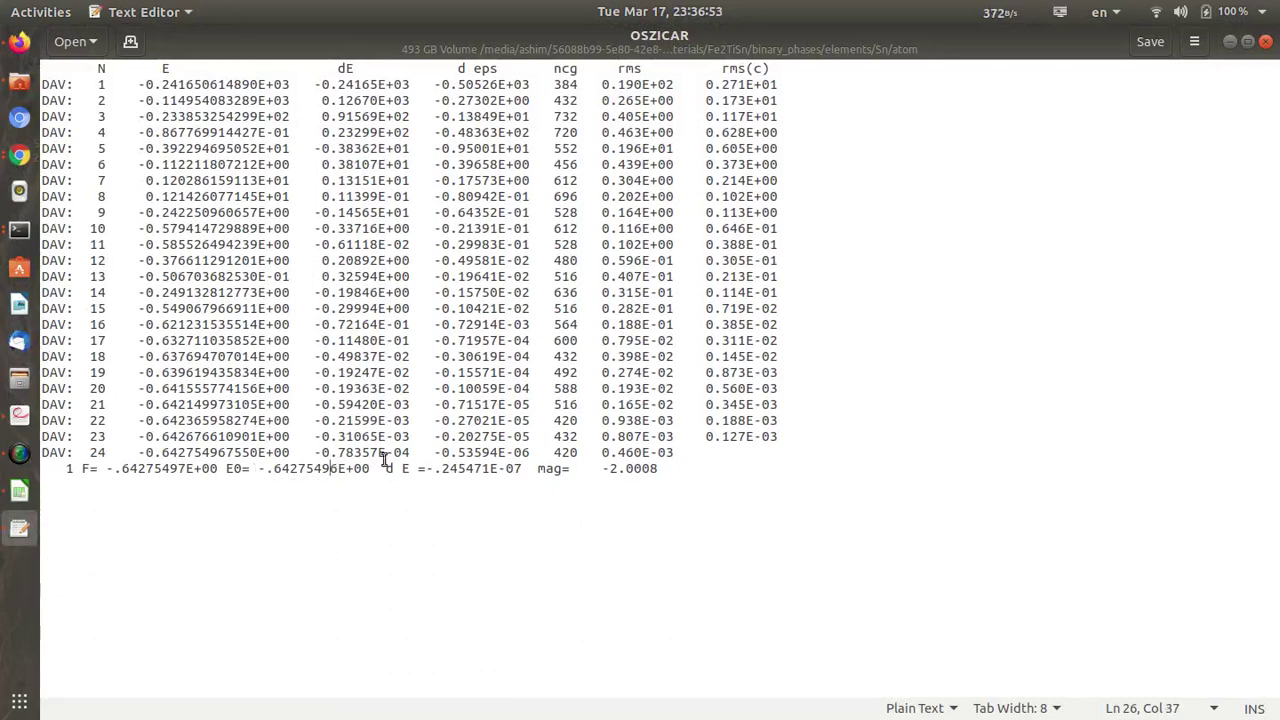
click(1267, 47)
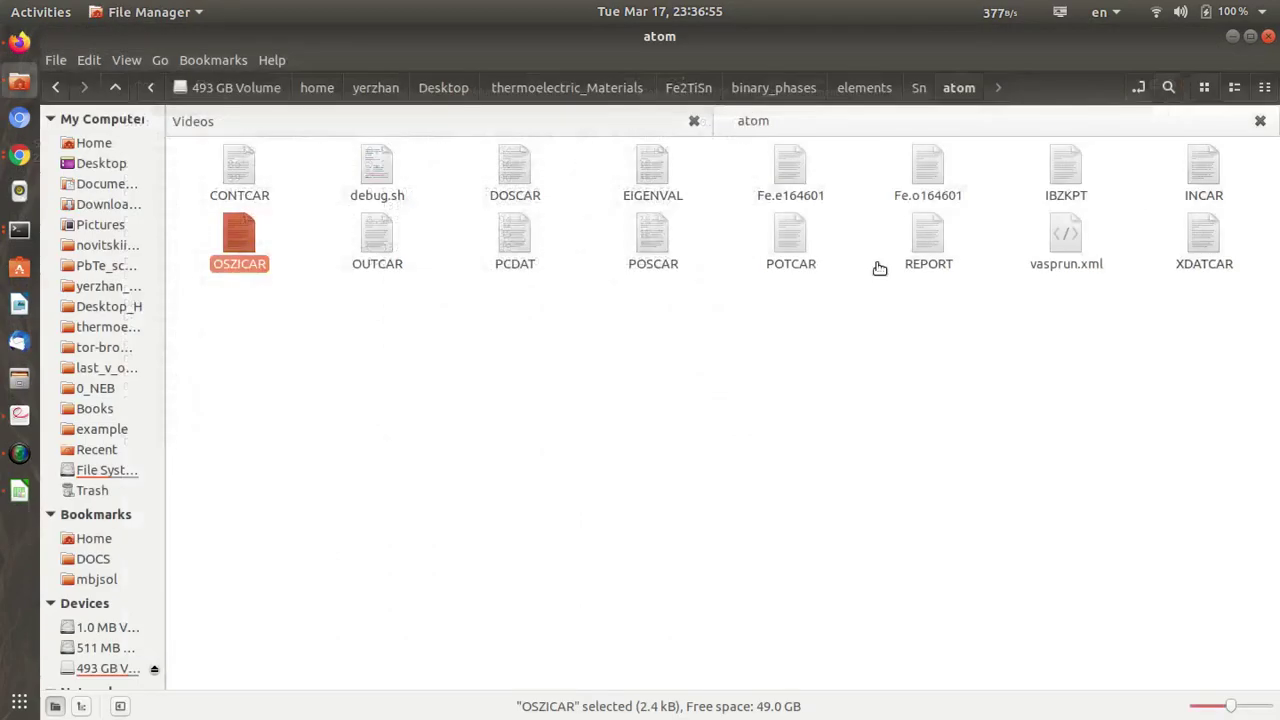
click(543, 489)
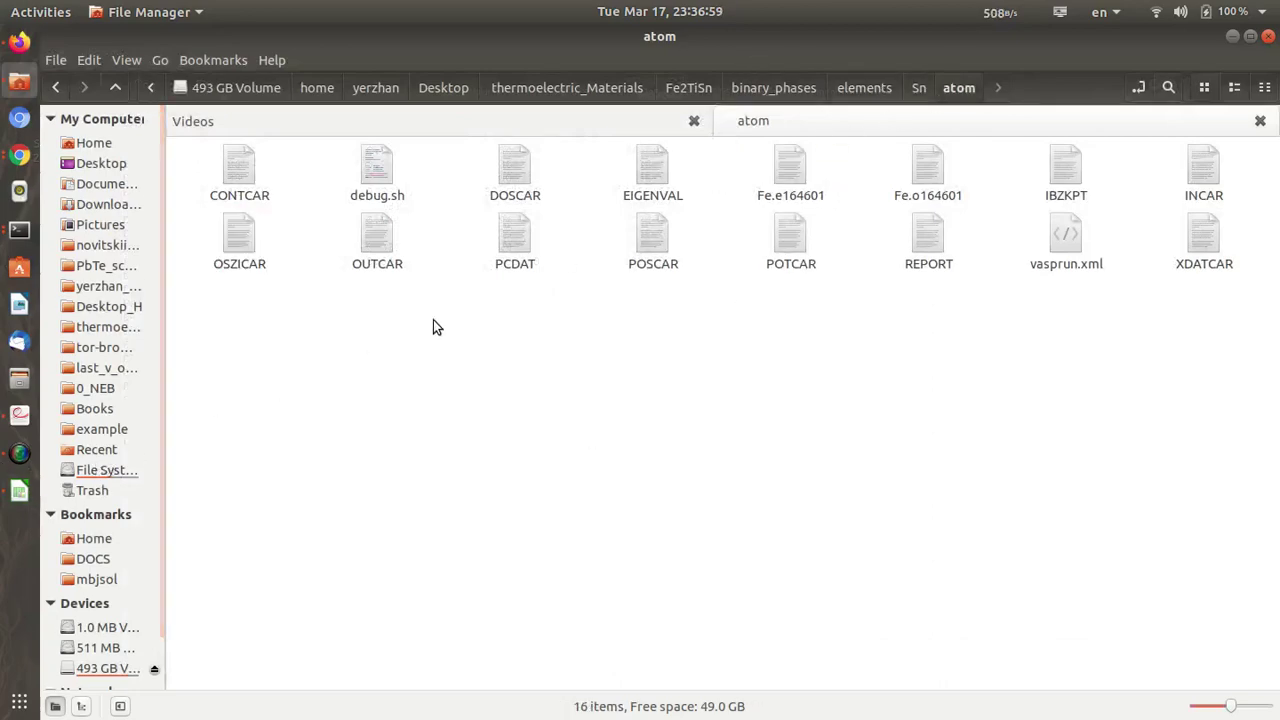
click(19, 490)
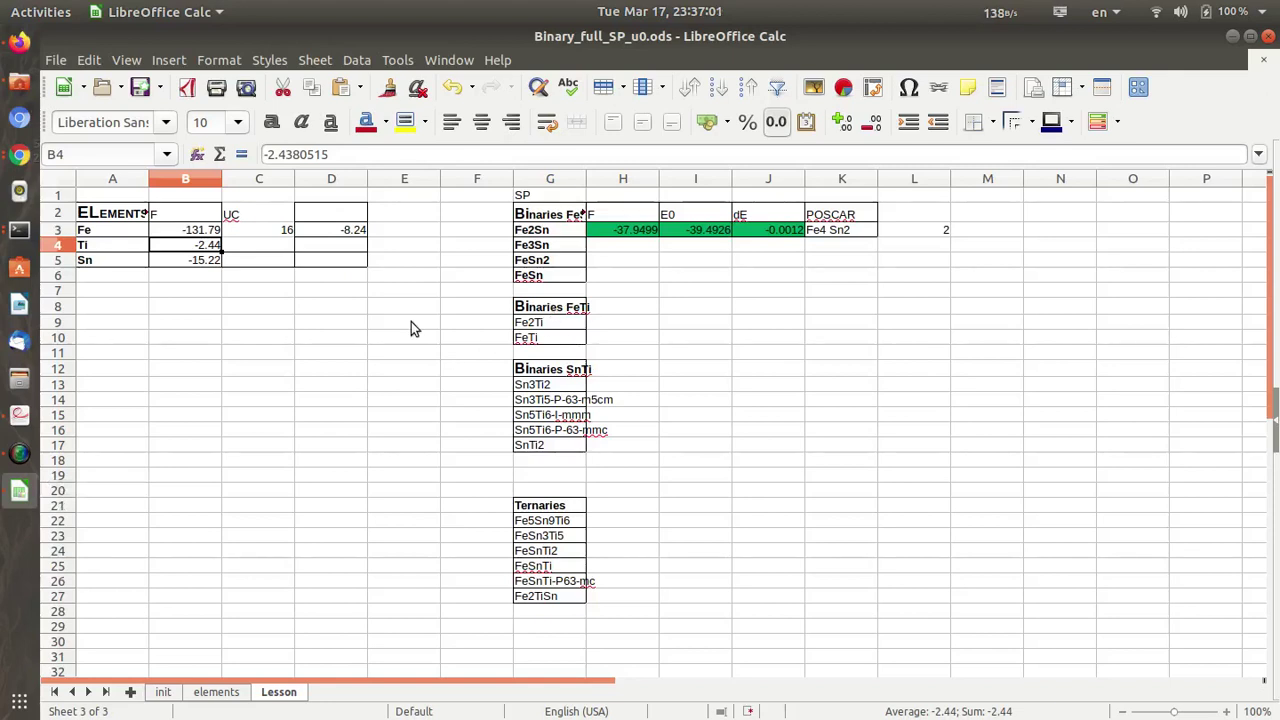
click(190, 262)
text(-0.64275496)
Step: Enter 1 in cell D4 of the Ti row
click(345, 247)
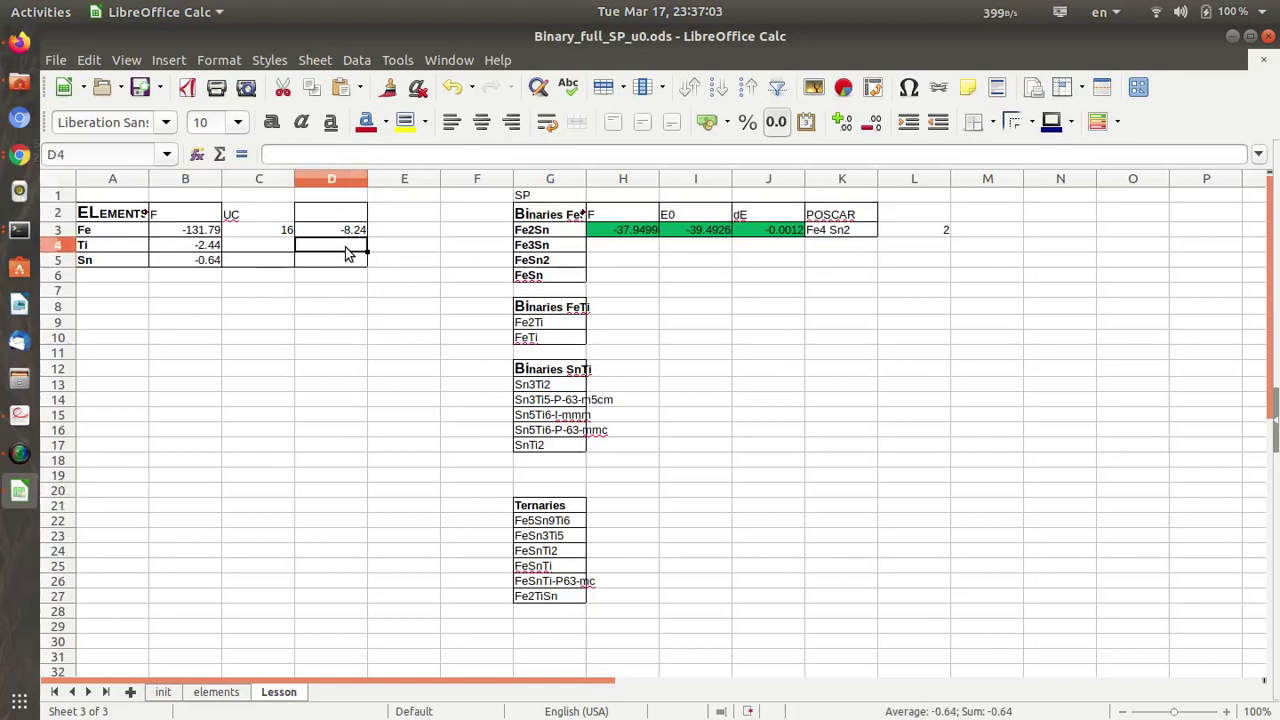
text(1)
key(Return)
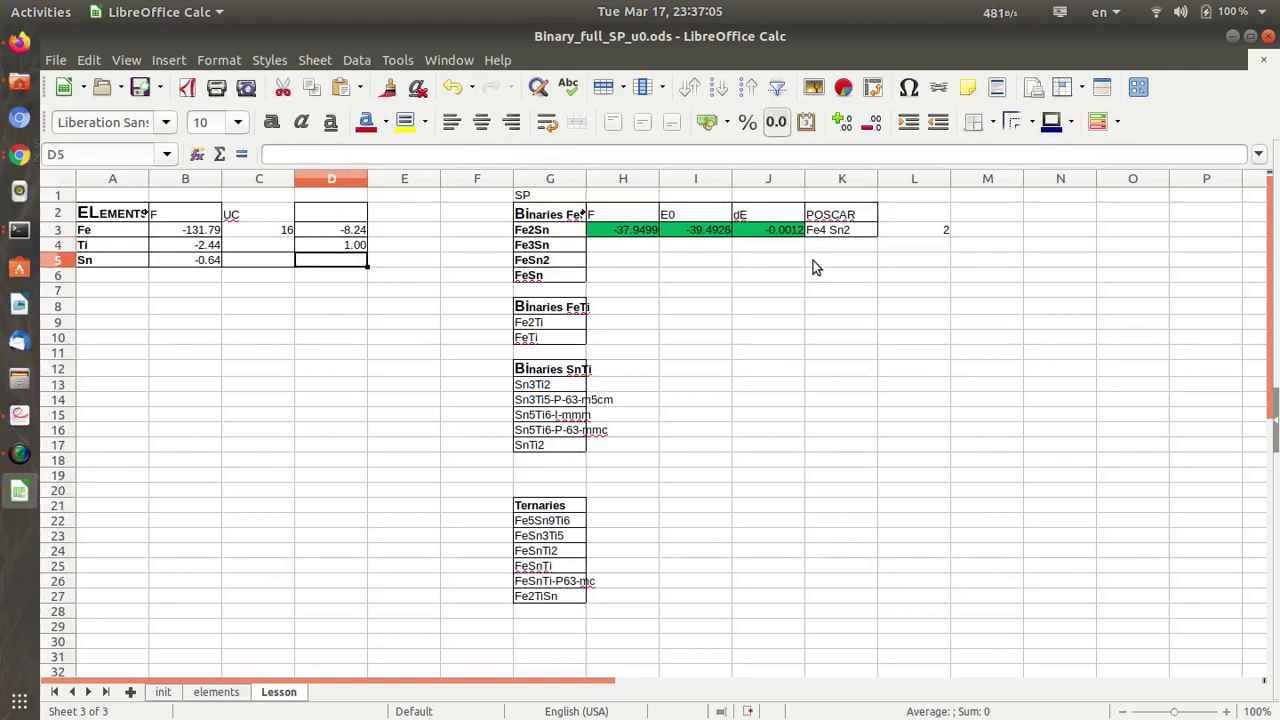
Step: Return to the file manager, check the atom type and count in the Sn/atom POSCAR, and close the text editor
click(1233, 36)
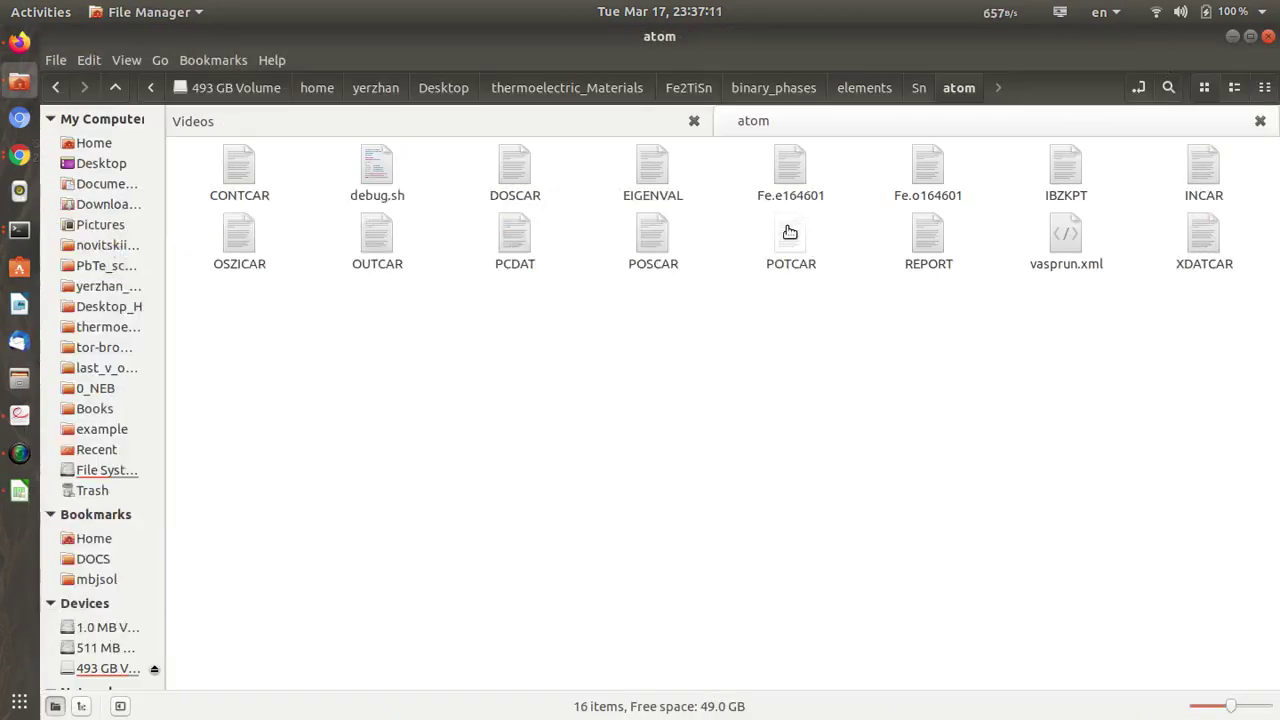
double_click(655, 243)
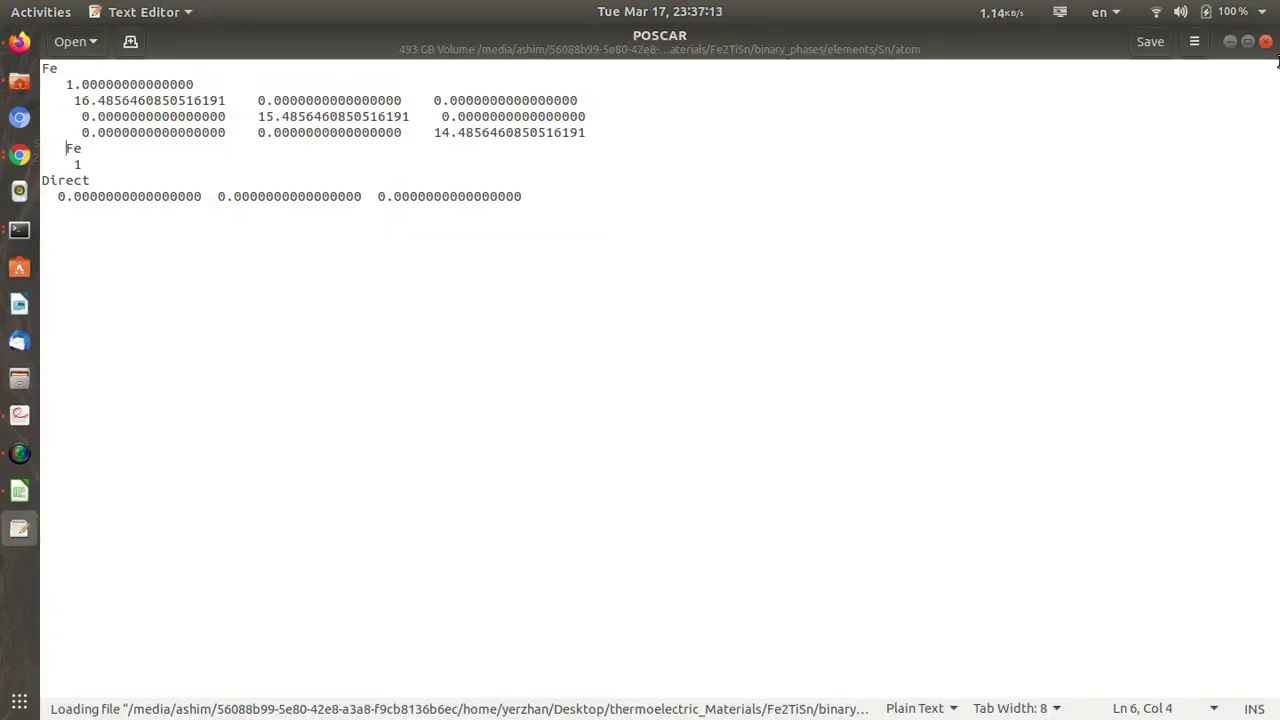
click(1267, 46)
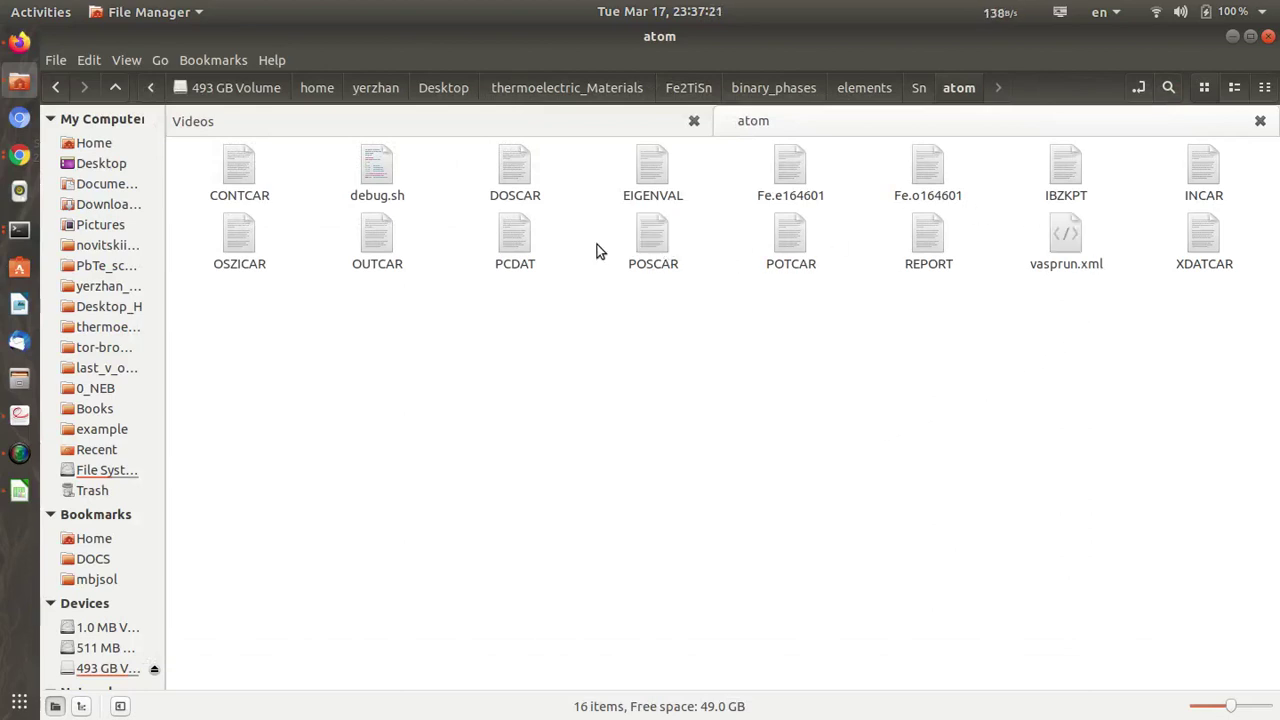
Step: Display the Sn/atom POTCAR, check the element in its VRHFIN line, close it and switch back to LibreOffice Calc
double_click(799, 231)
click(586, 421)
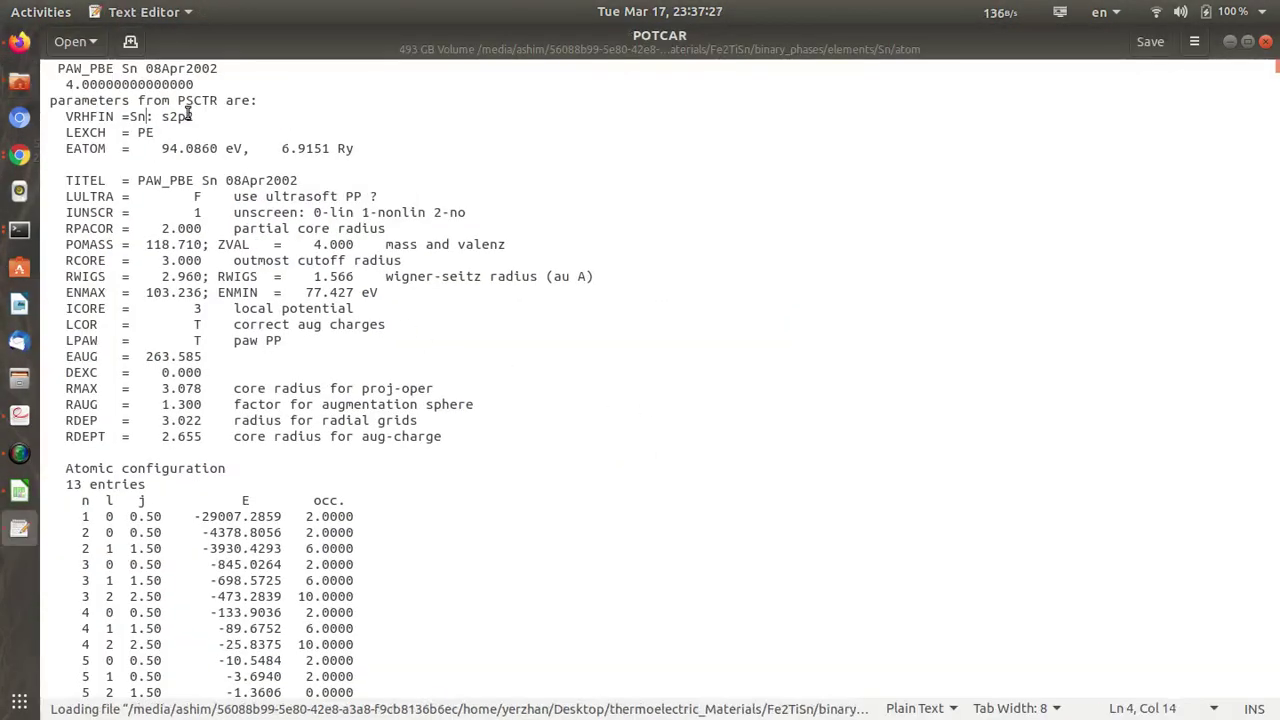
drag(130, 116, 162, 116)
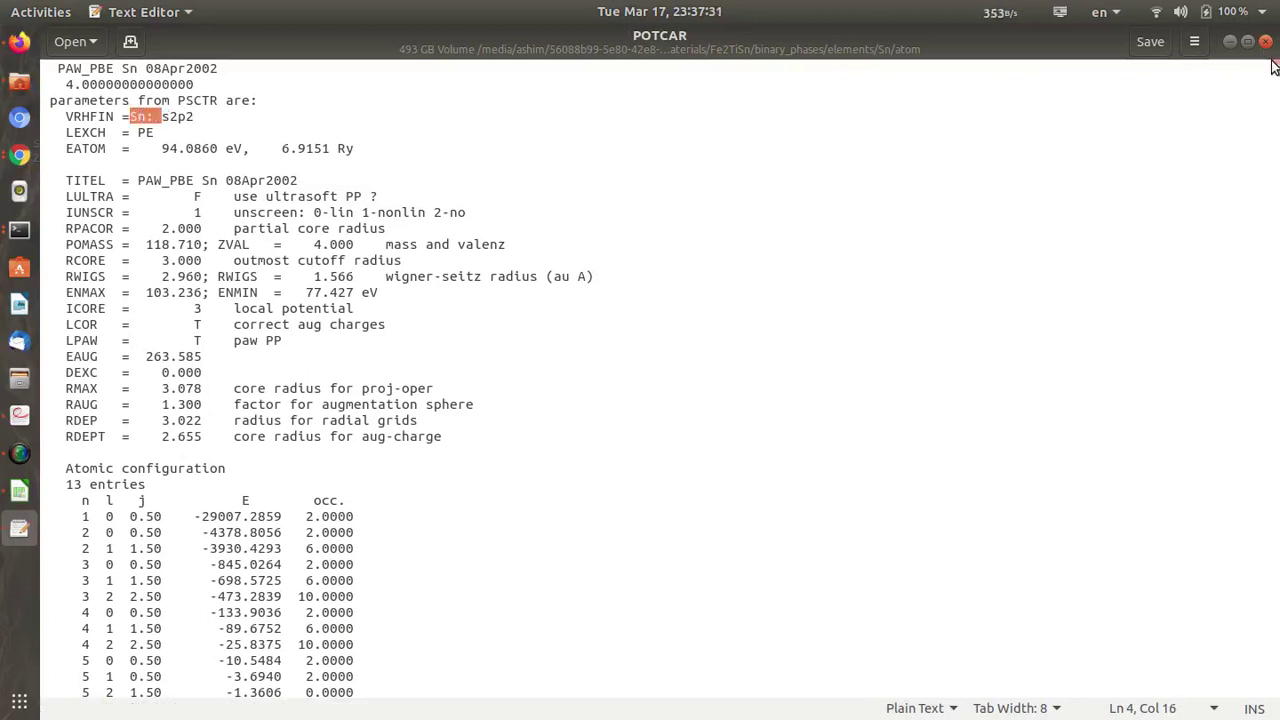
click(1264, 42)
click(622, 530)
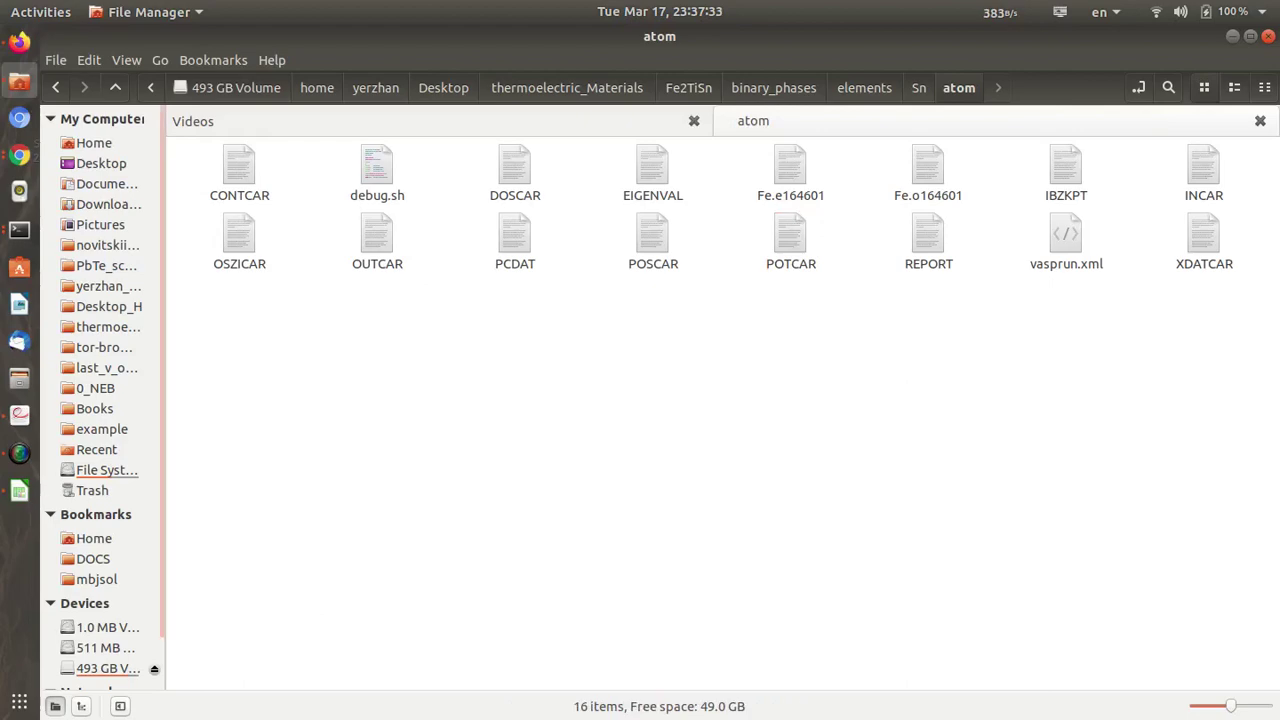
key(alt+Tab)
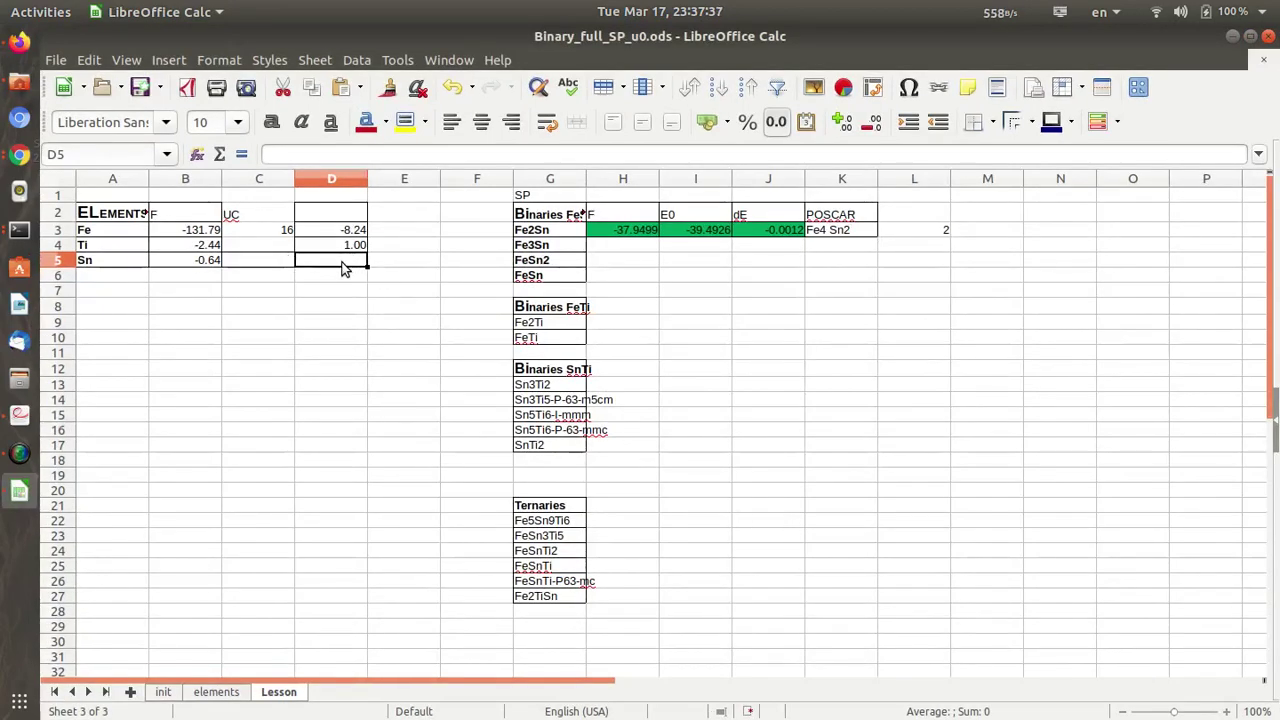
Step: Enter 1 as the UC value for both Ti and Sn, in cells C4 and C5
key(Left)
key(Up)
text(1)
key(Return)
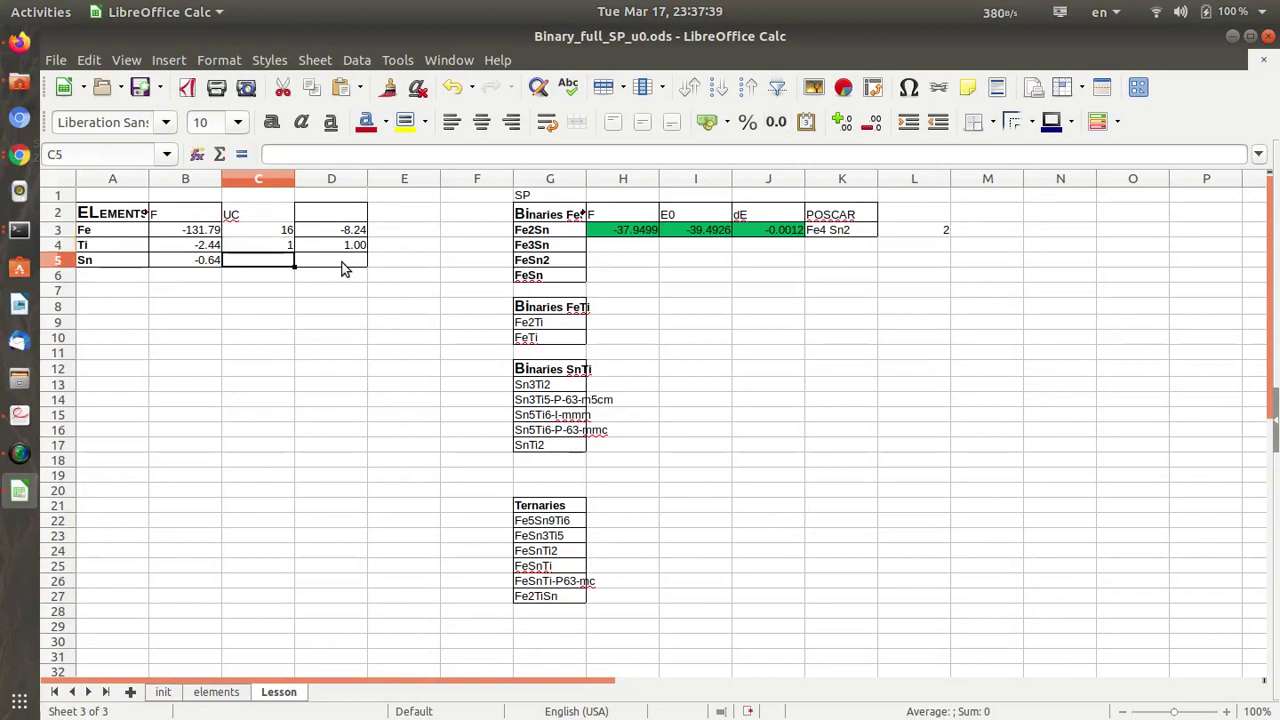
text(1)
key(Return)
Step: Calculate Ti's energy per atom in cell D4 with the formula =B4/C4
key(Up)
key(Right)
key(Right)
key(Left)
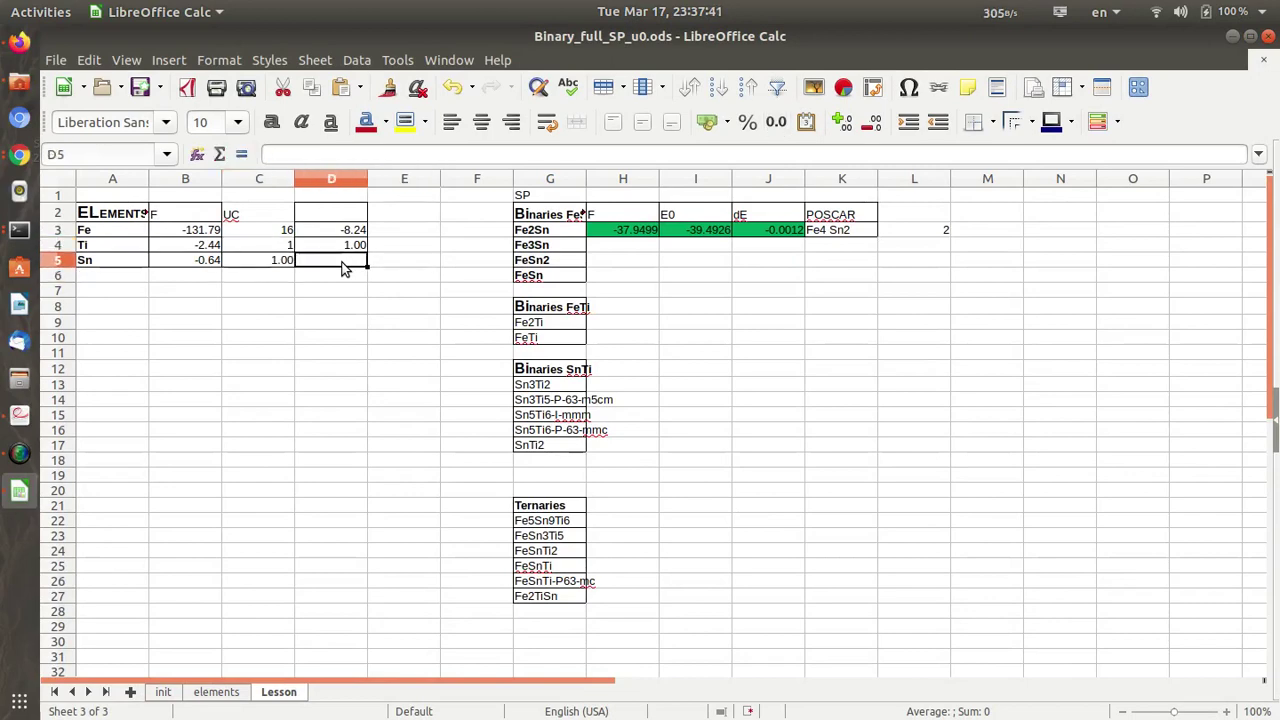
key(Up)
text(=)
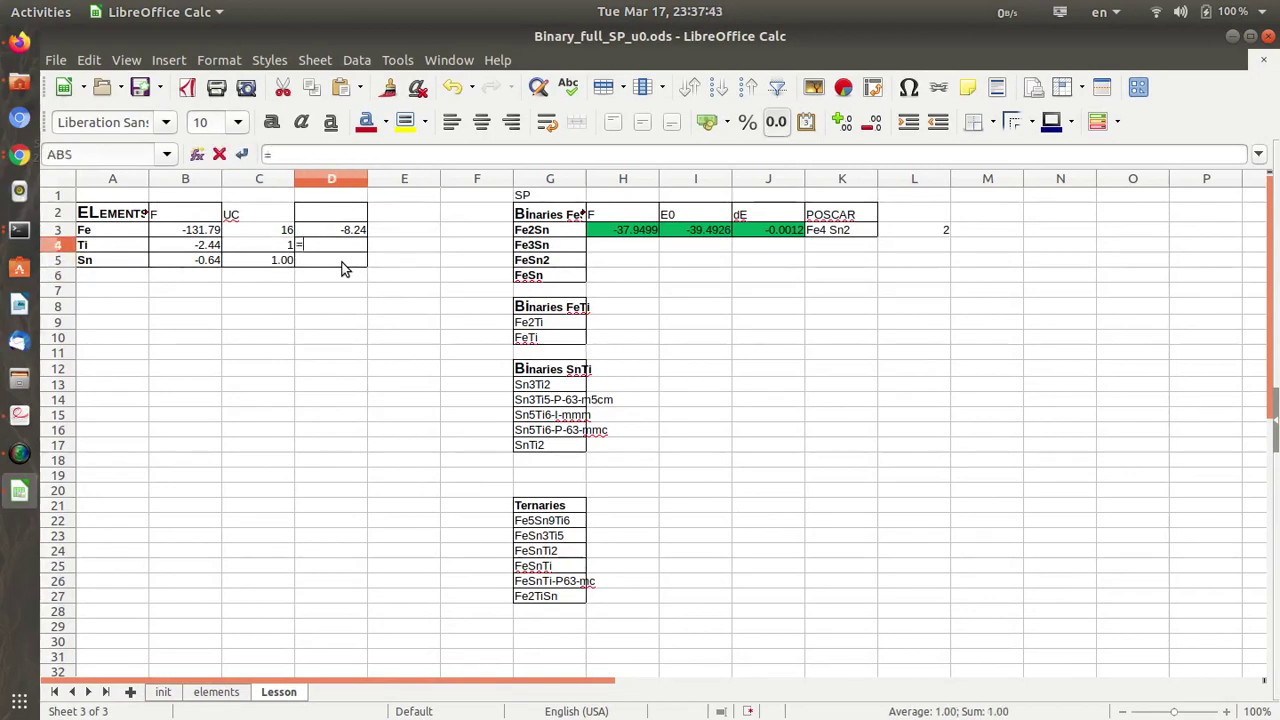
click(205, 250)
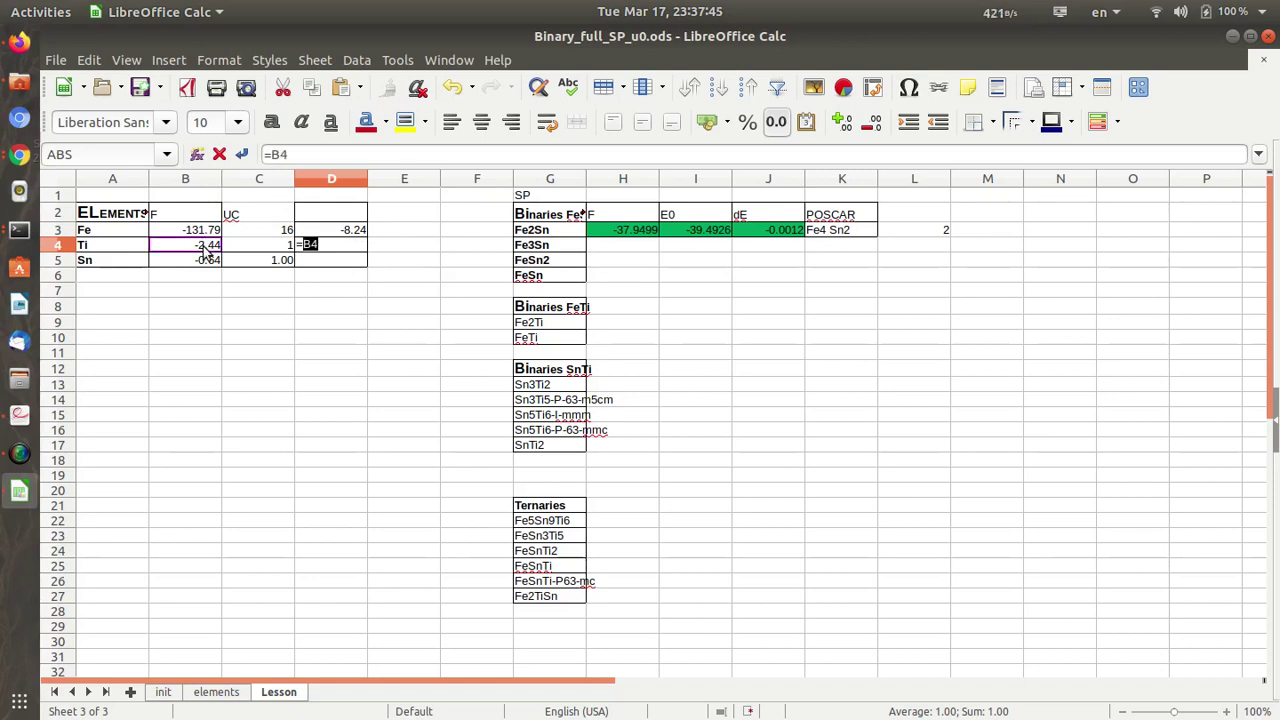
text(/)
click(263, 246)
key(Return)
Step: Fill the per-atom energy formula from D4 down to Sn's cell, D5
click(364, 248)
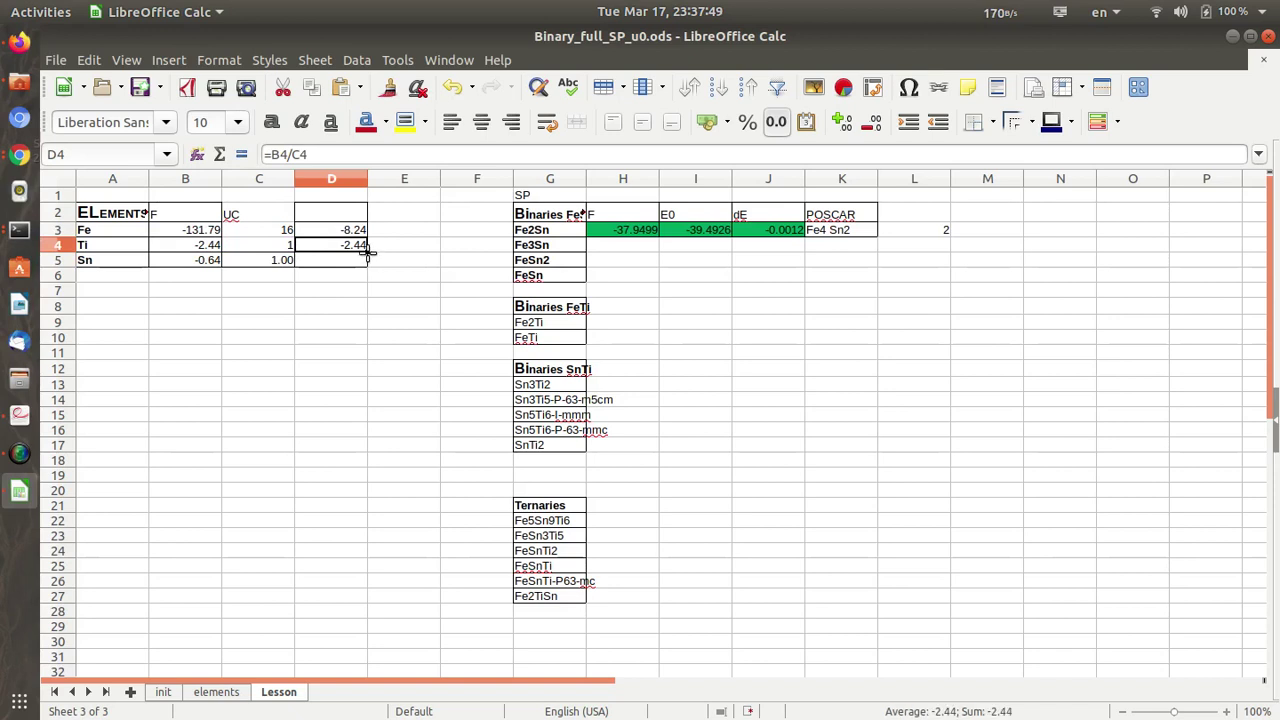
drag(367, 252, 332, 266)
click(380, 325)
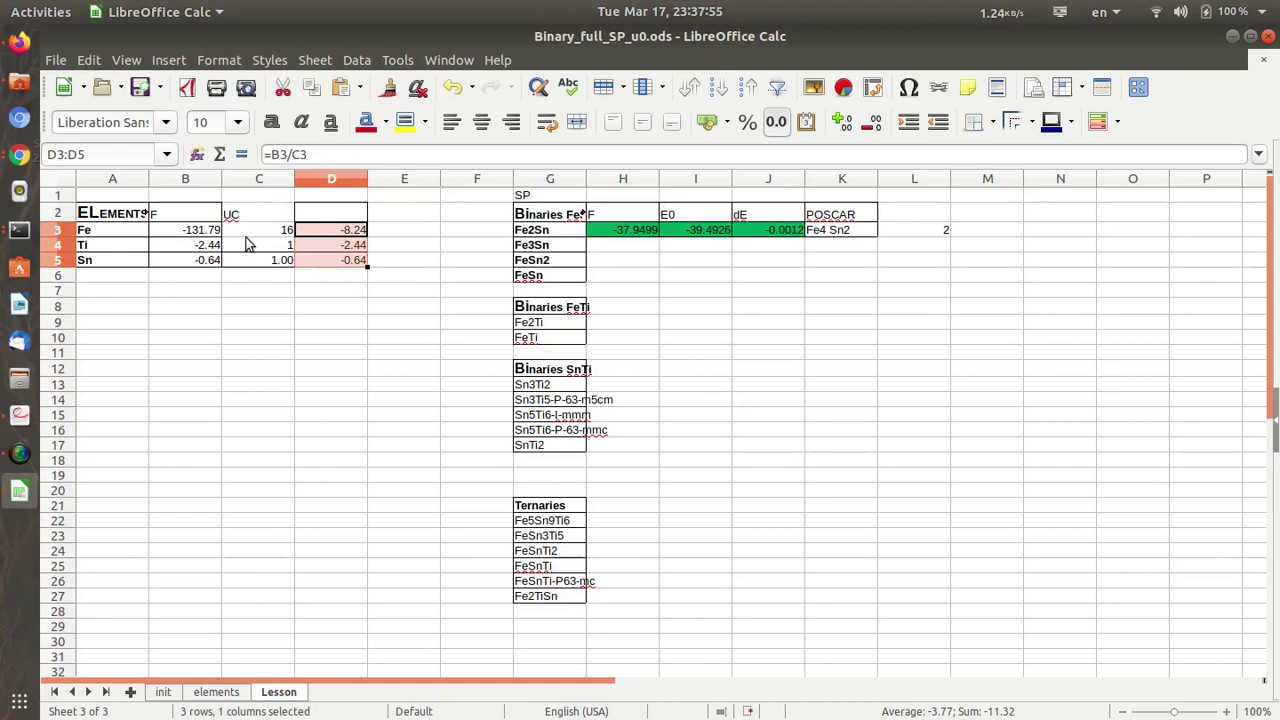
Step: Review the Fe, Ti and Sn per-atom energies and the lists of binary and ternary compounds on the Lesson sheet
click(99, 232)
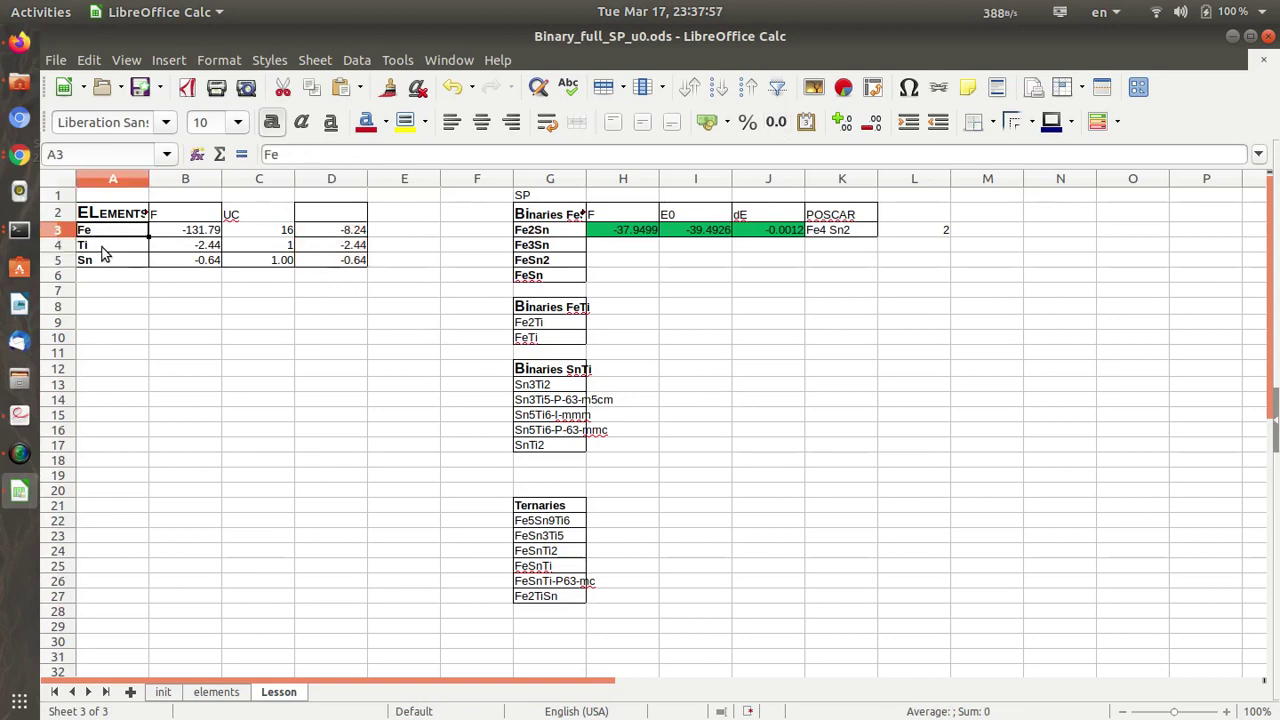
click(101, 246)
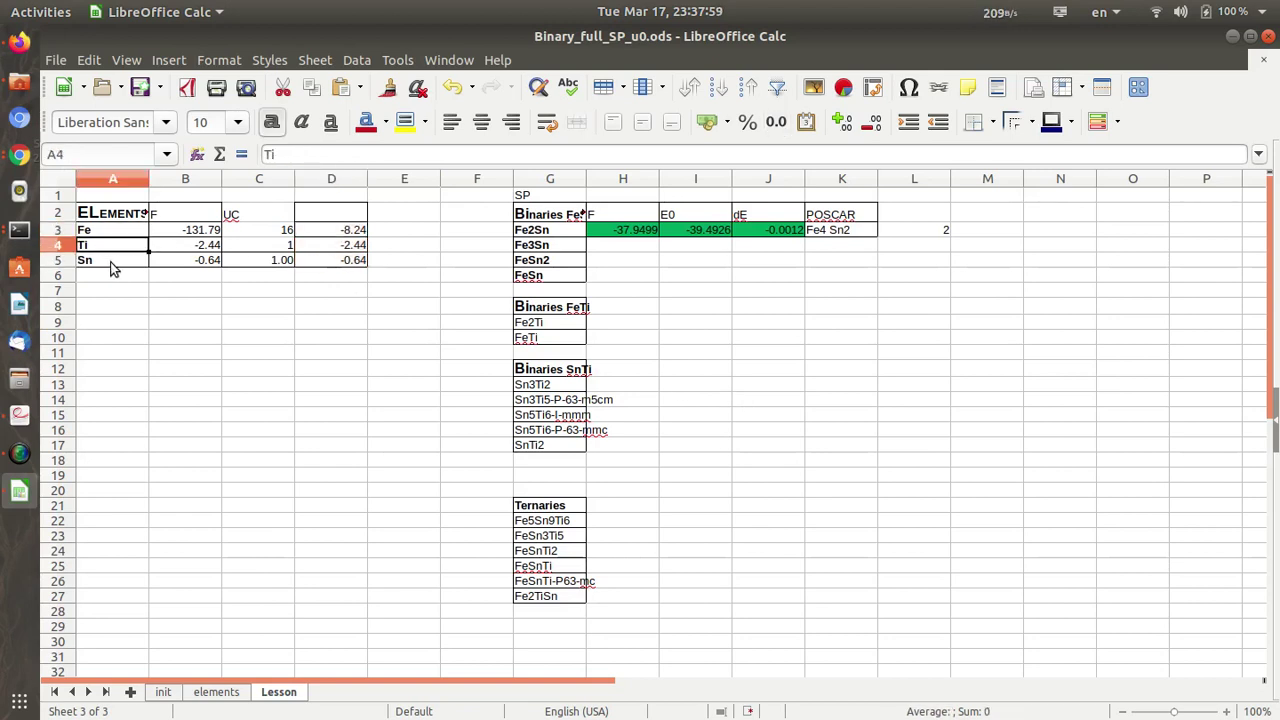
drag(330, 236, 328, 273)
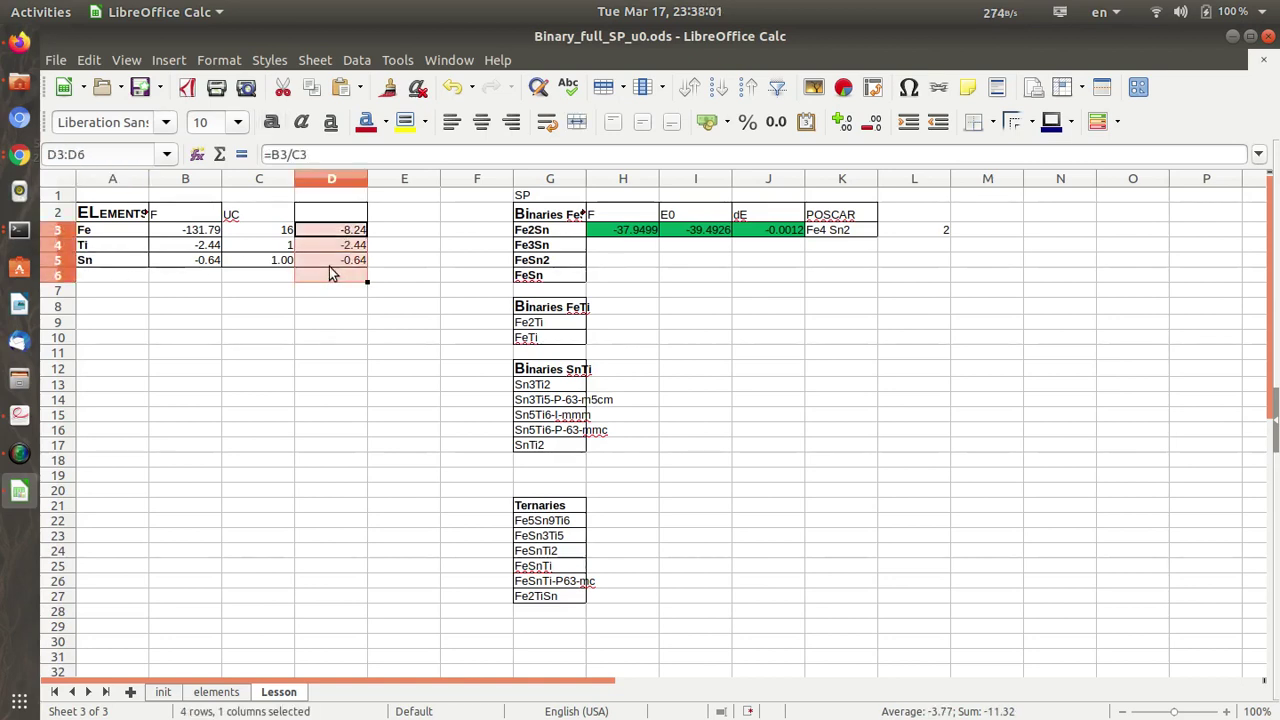
click(897, 389)
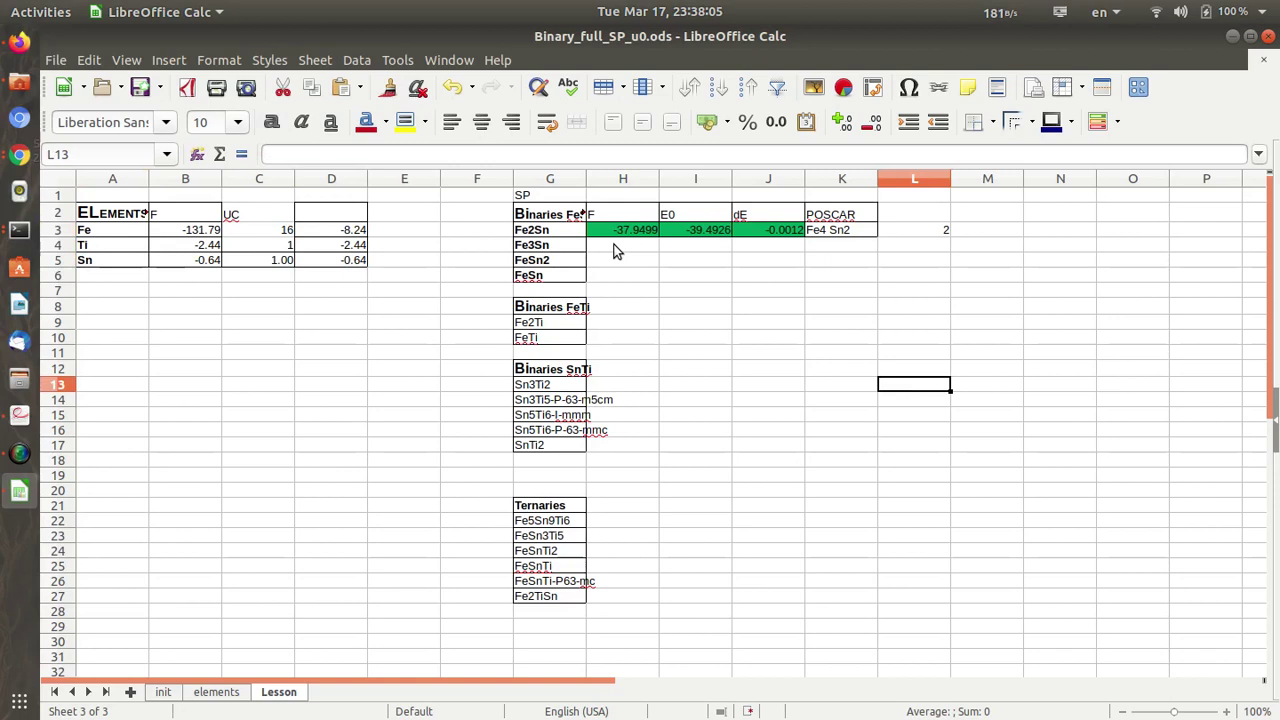
drag(550, 232, 550, 276)
drag(550, 386, 545, 450)
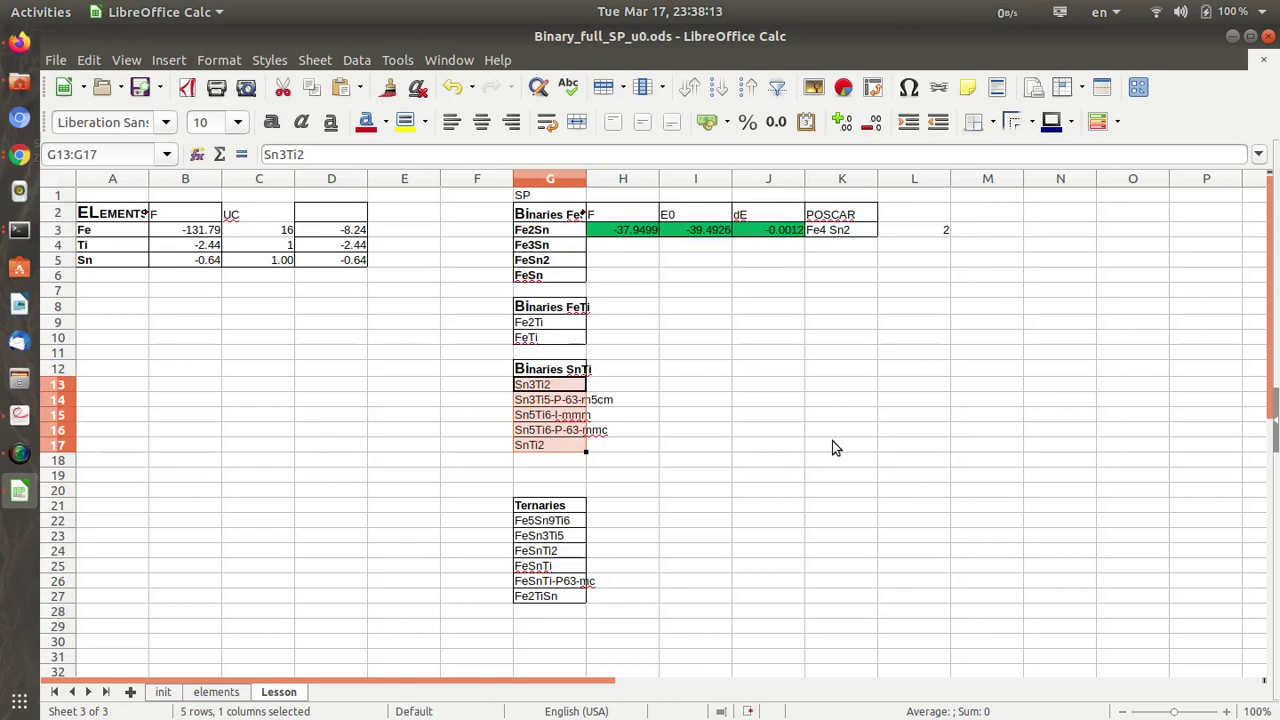
drag(550, 521, 530, 596)
click(766, 565)
Step: Show the elements sheet and look through its binary and ternary energy tables and the per formula unit section
click(217, 692)
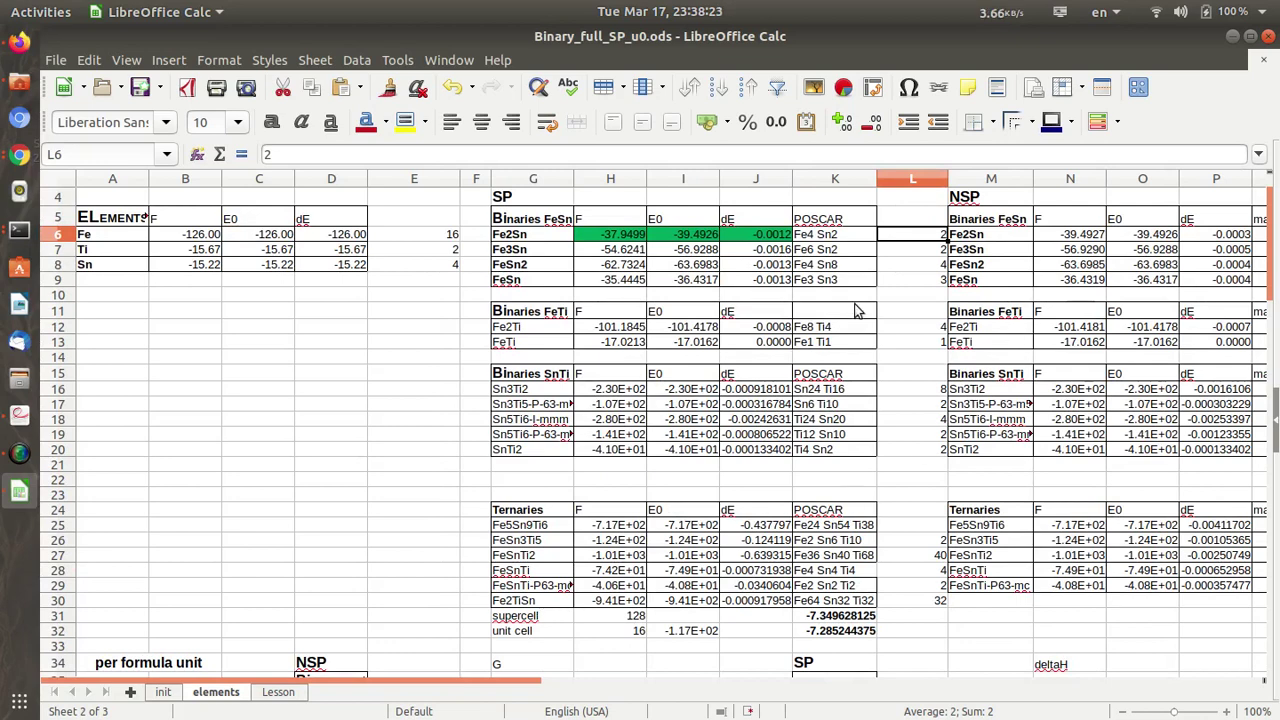
click(697, 328)
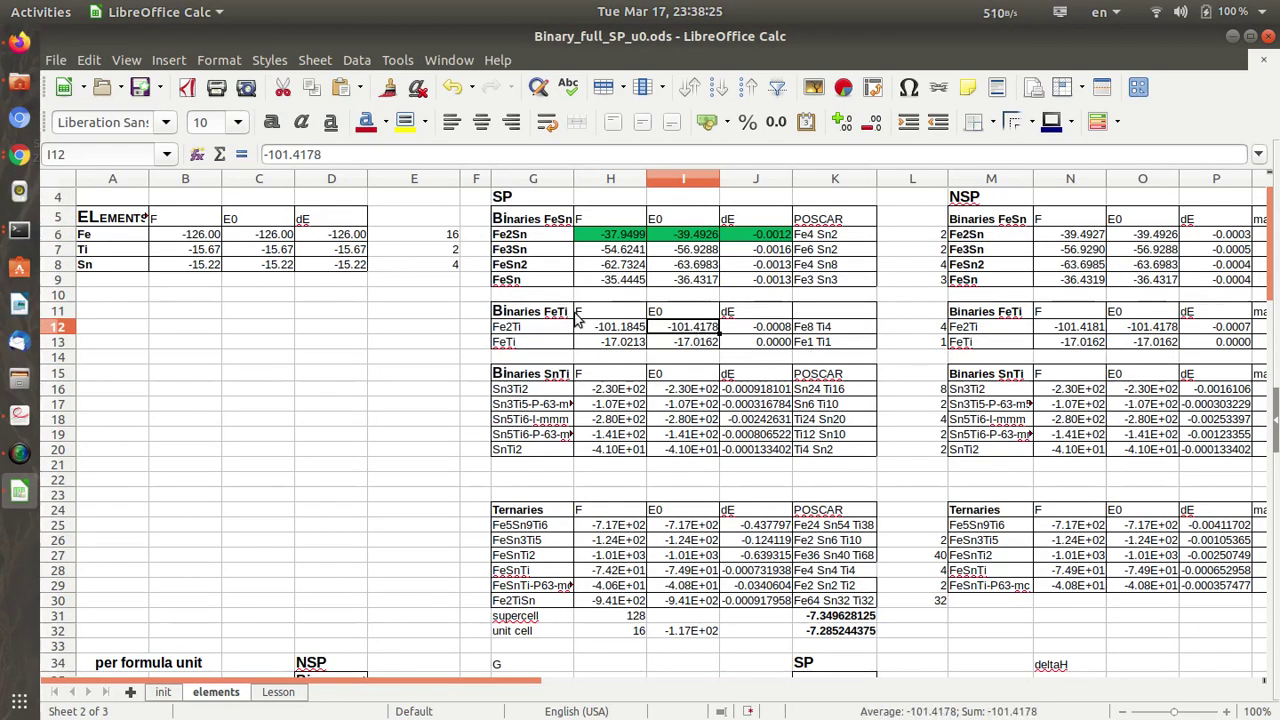
scroll(676, 380, down, 1)
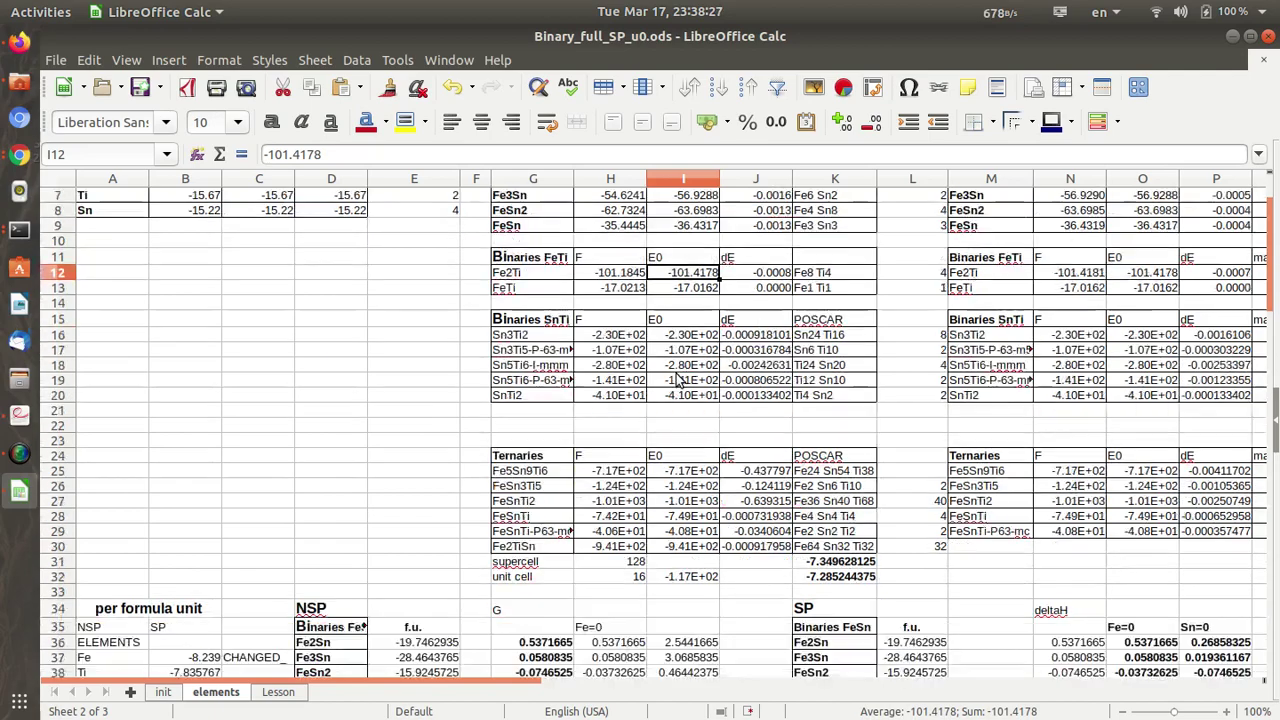
scroll(676, 380, up, 2)
scroll(676, 380, down, 4)
scroll(676, 380, down, 1)
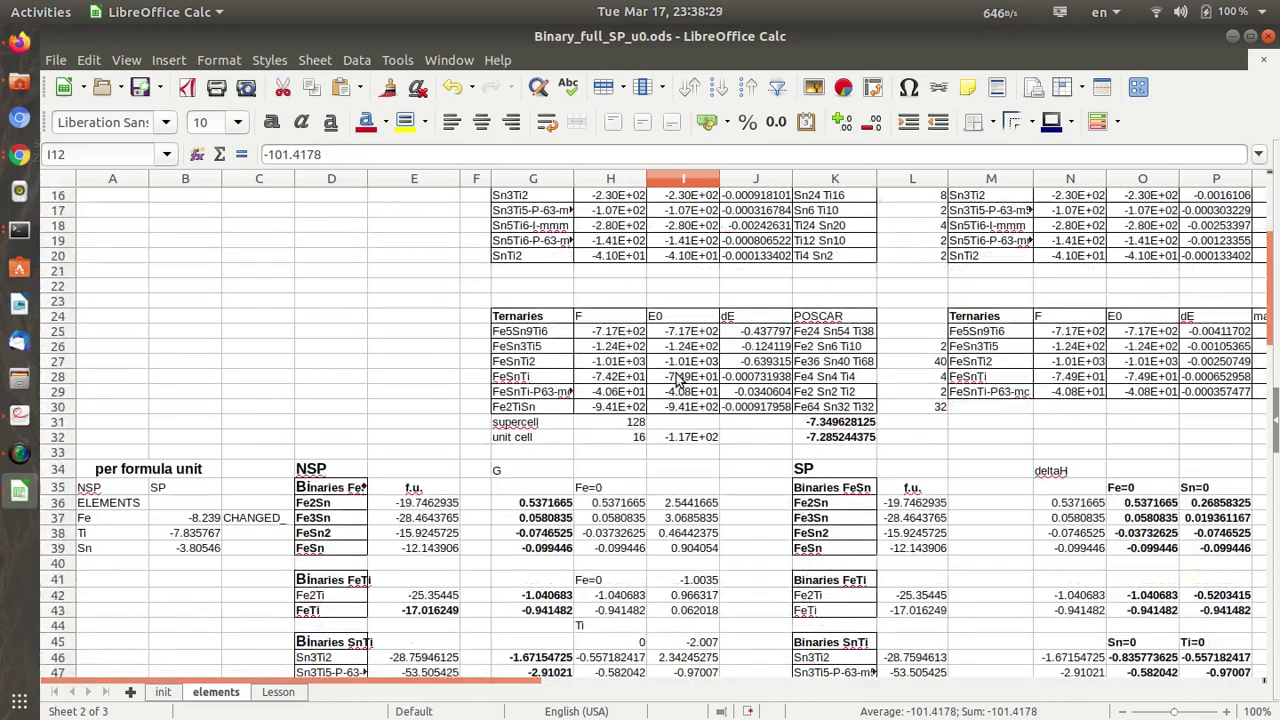
scroll(678, 380, up, 5)
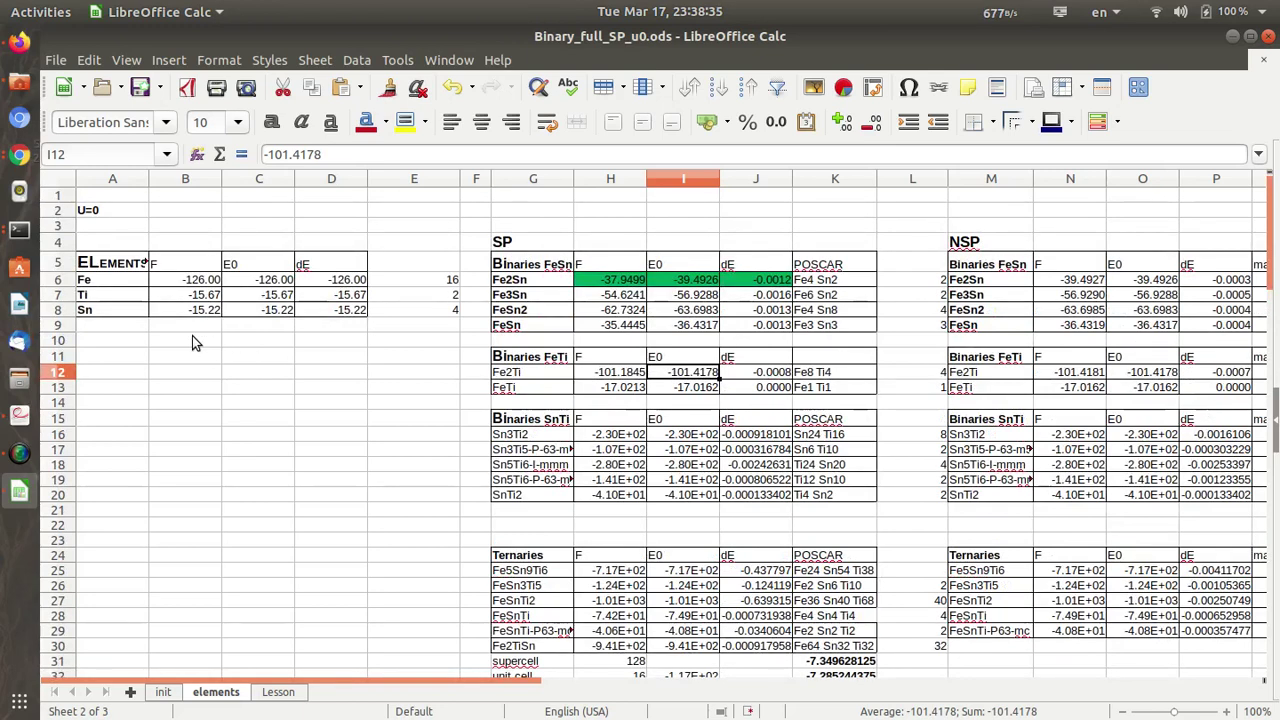
Step: Compare the Fe, Ti and Sn values on the elements sheet with those on the Lesson sheet, ending on the elements sheet
drag(100, 282, 416, 312)
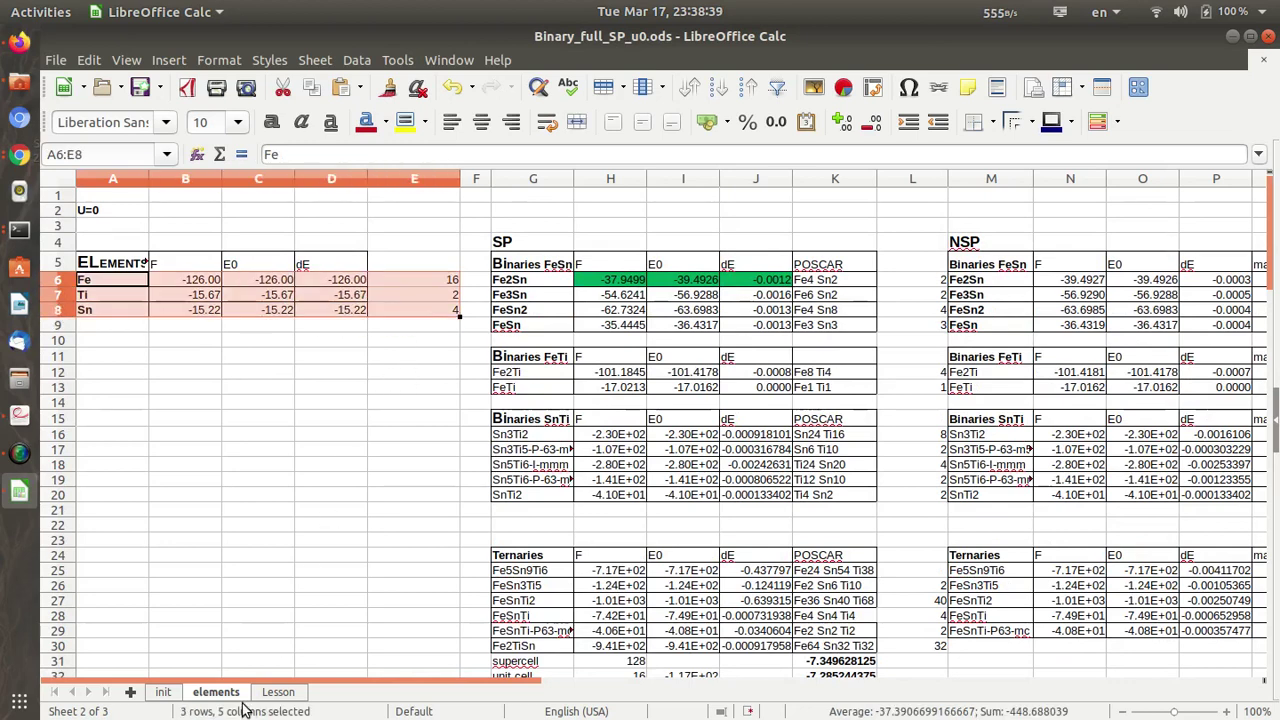
click(278, 698)
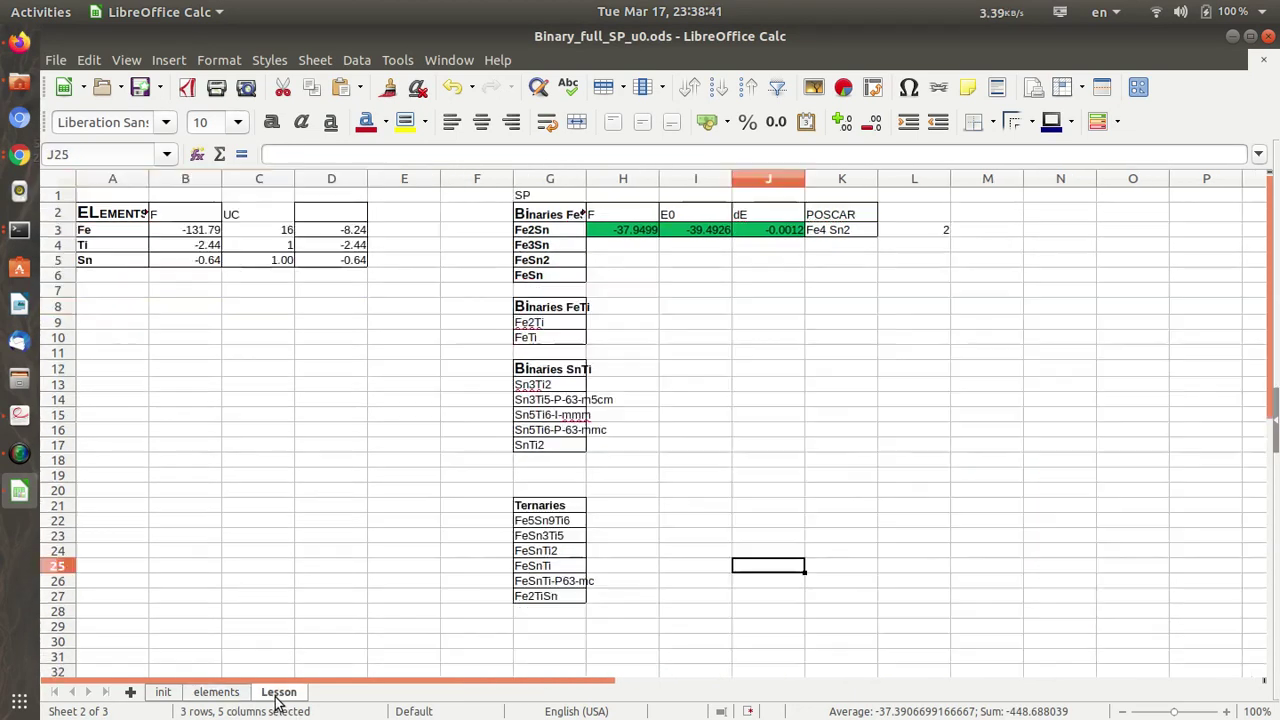
drag(190, 230, 324, 253)
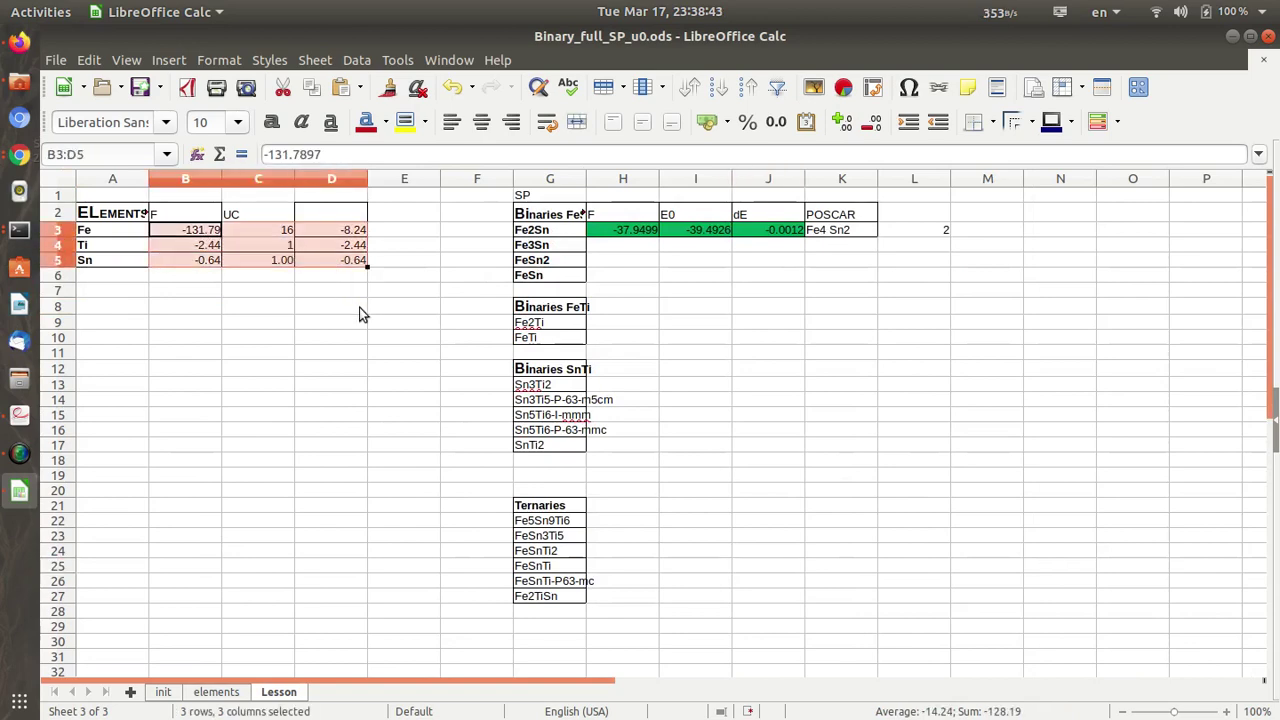
click(213, 693)
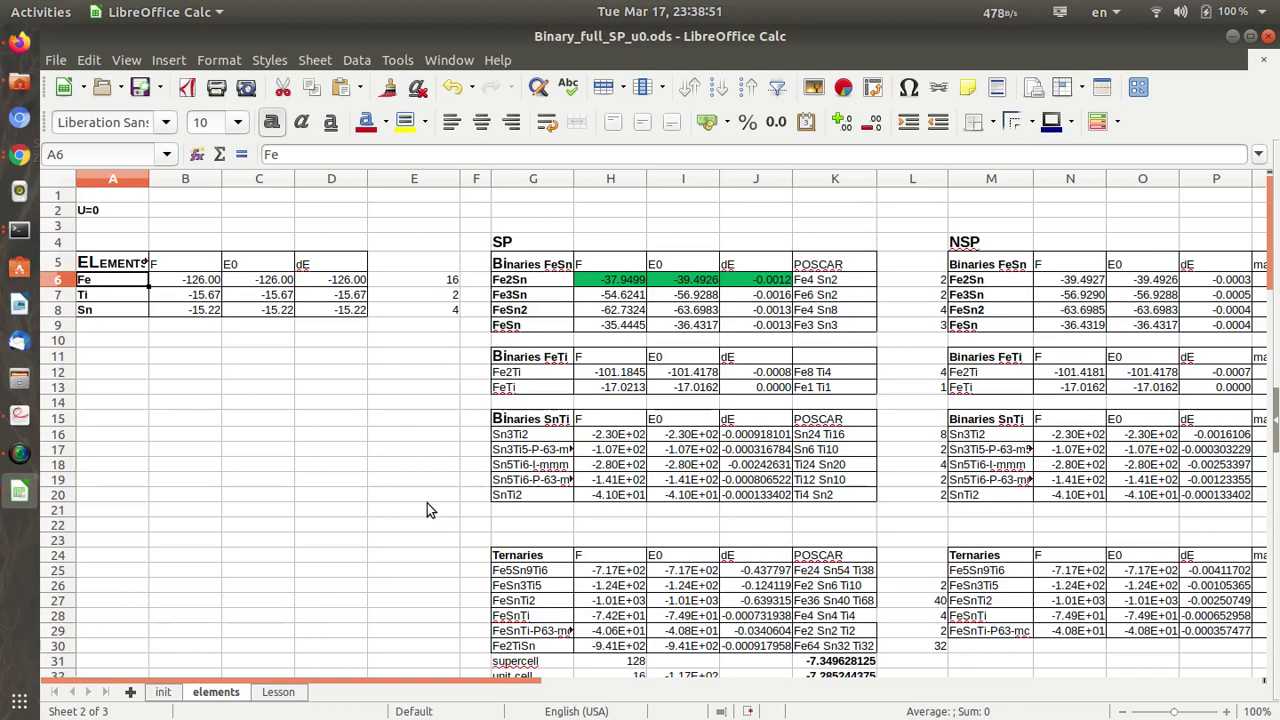
click(398, 511)
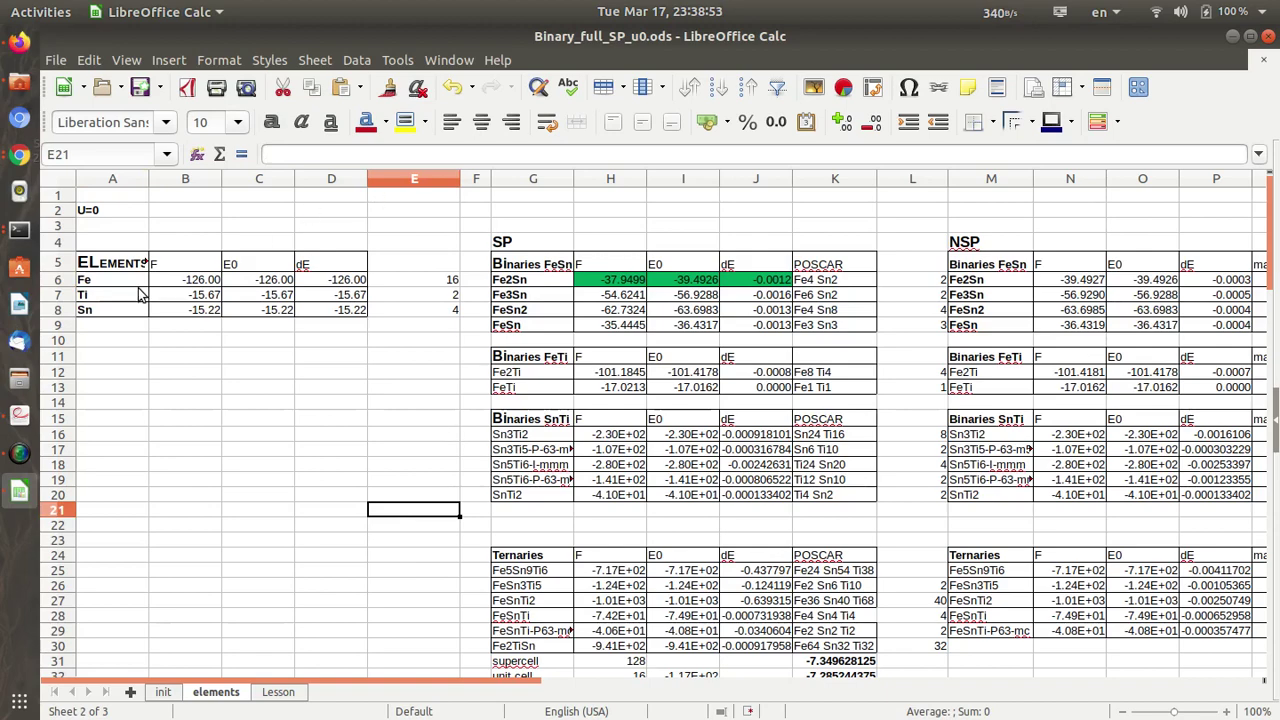
drag(108, 281, 337, 309)
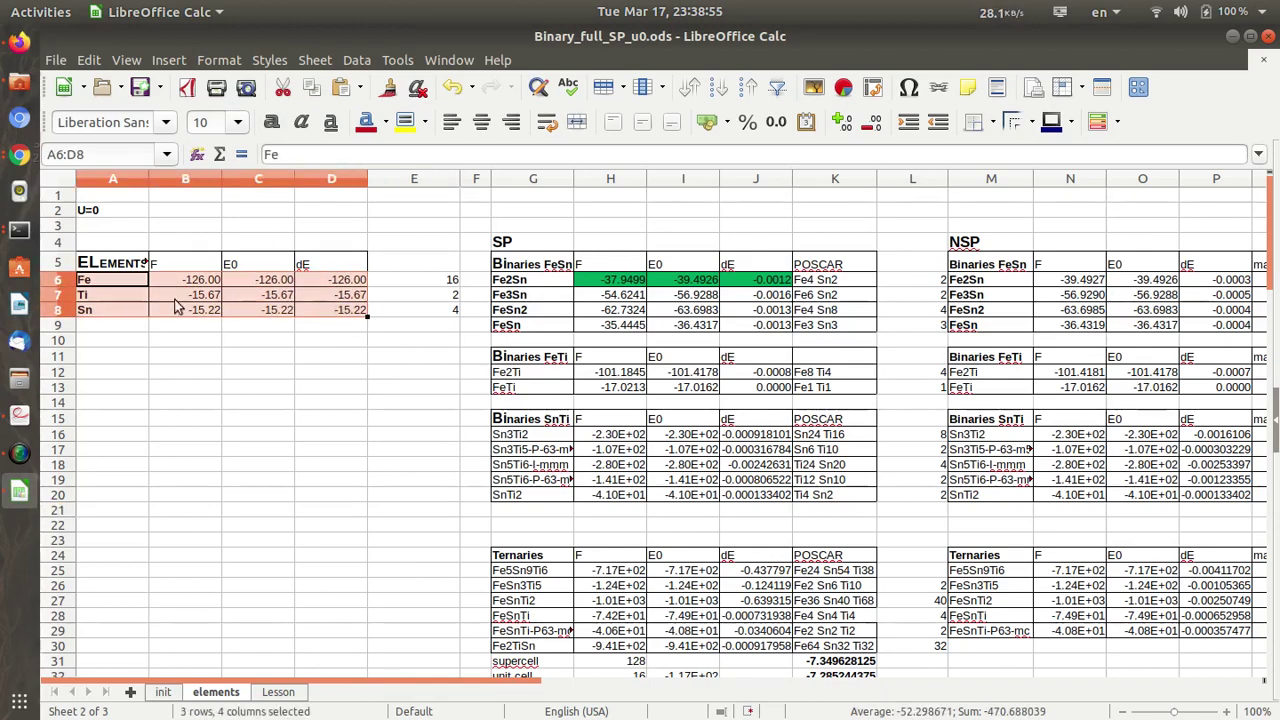
click(120, 286)
scroll(258, 413, down, 3)
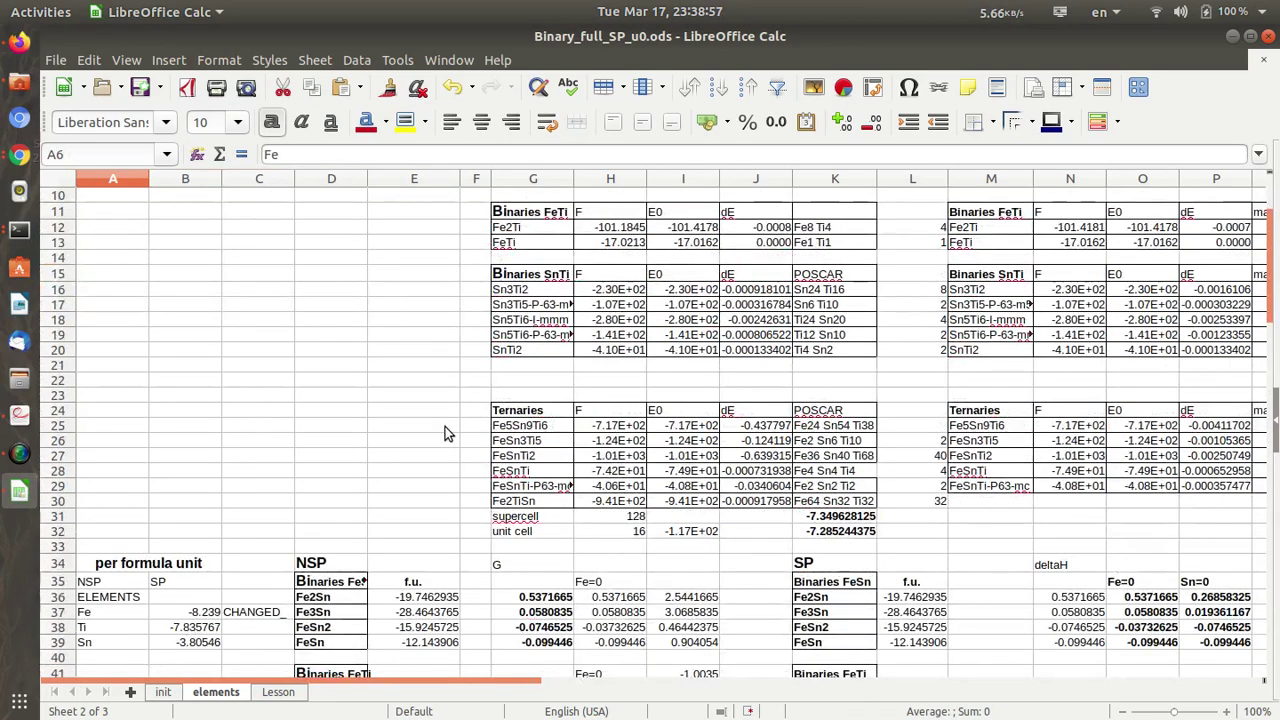
scroll(447, 433, up, 3)
Step: Make the numbers beside the SP tables' POSCAR column, L6:L30, bold
scroll(913, 384, down, 1)
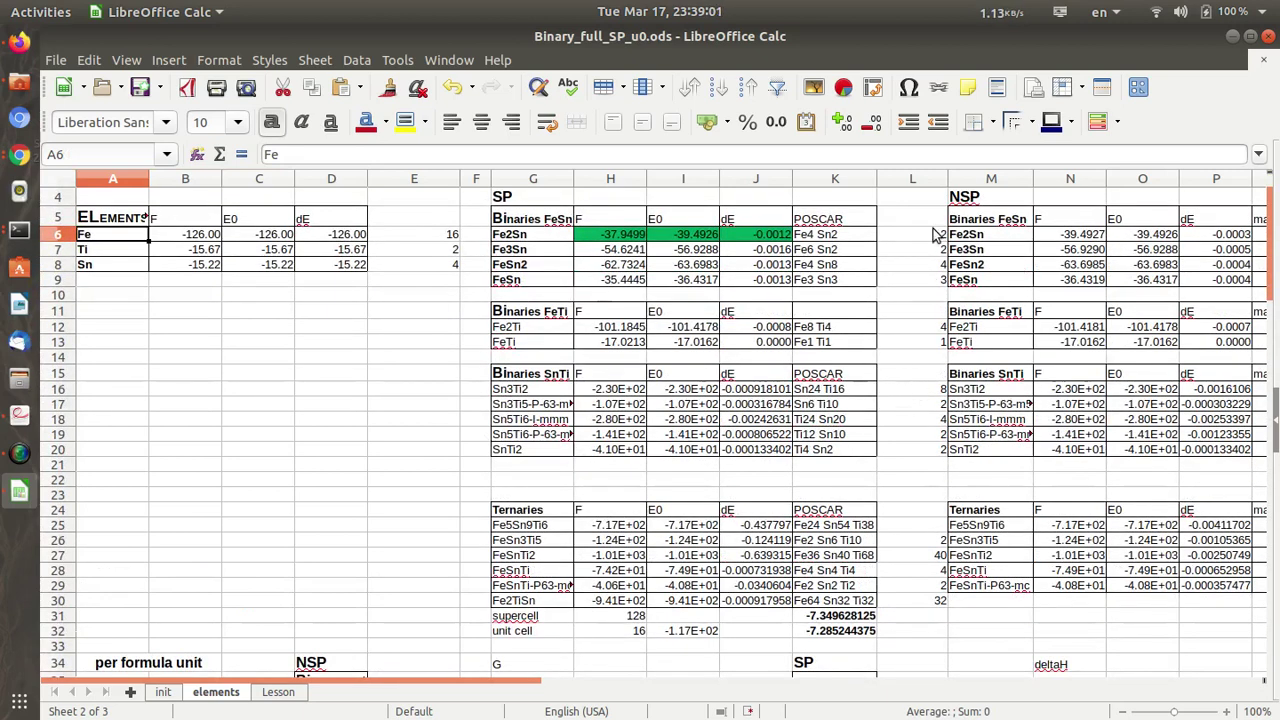
drag(912, 234, 916, 597)
key(ctrl+b)
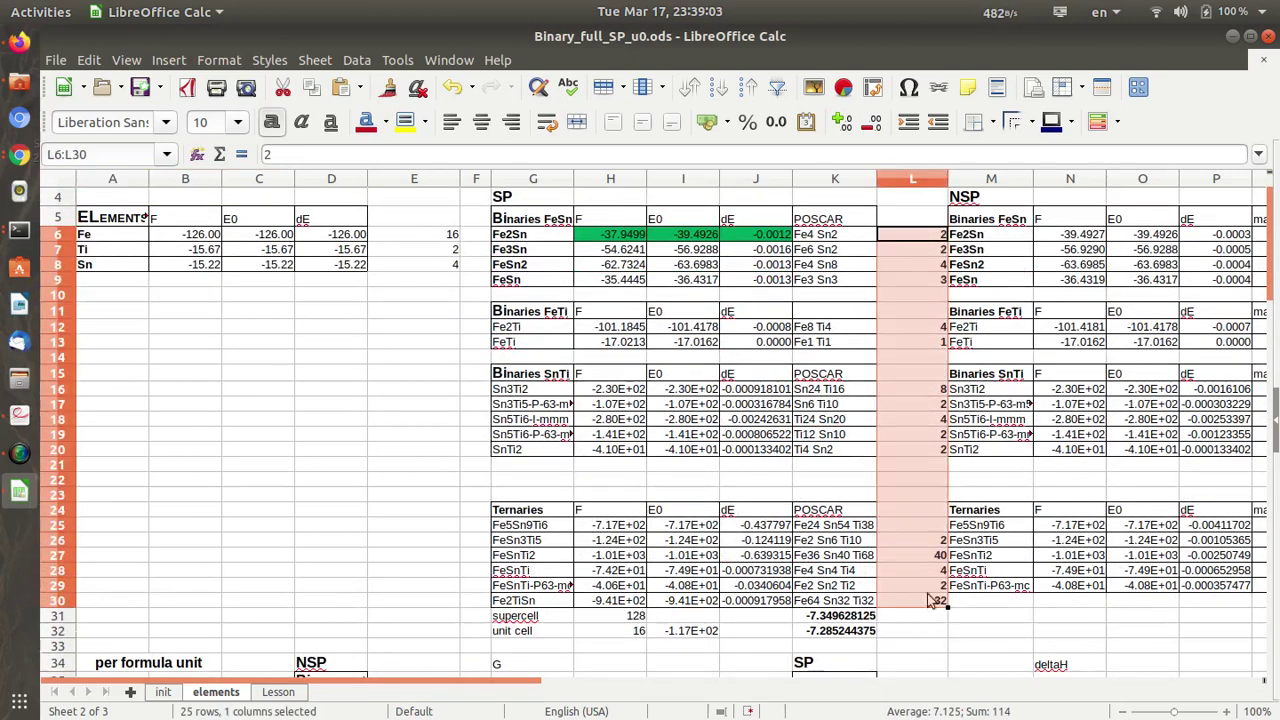
Step: Move the whole block of NSP tables to O3:X29, leaving empty columns beside the SP tables
drag(978, 197, 832, 606)
drag(713, 501, 867, 499)
drag(565, 688, 314, 645)
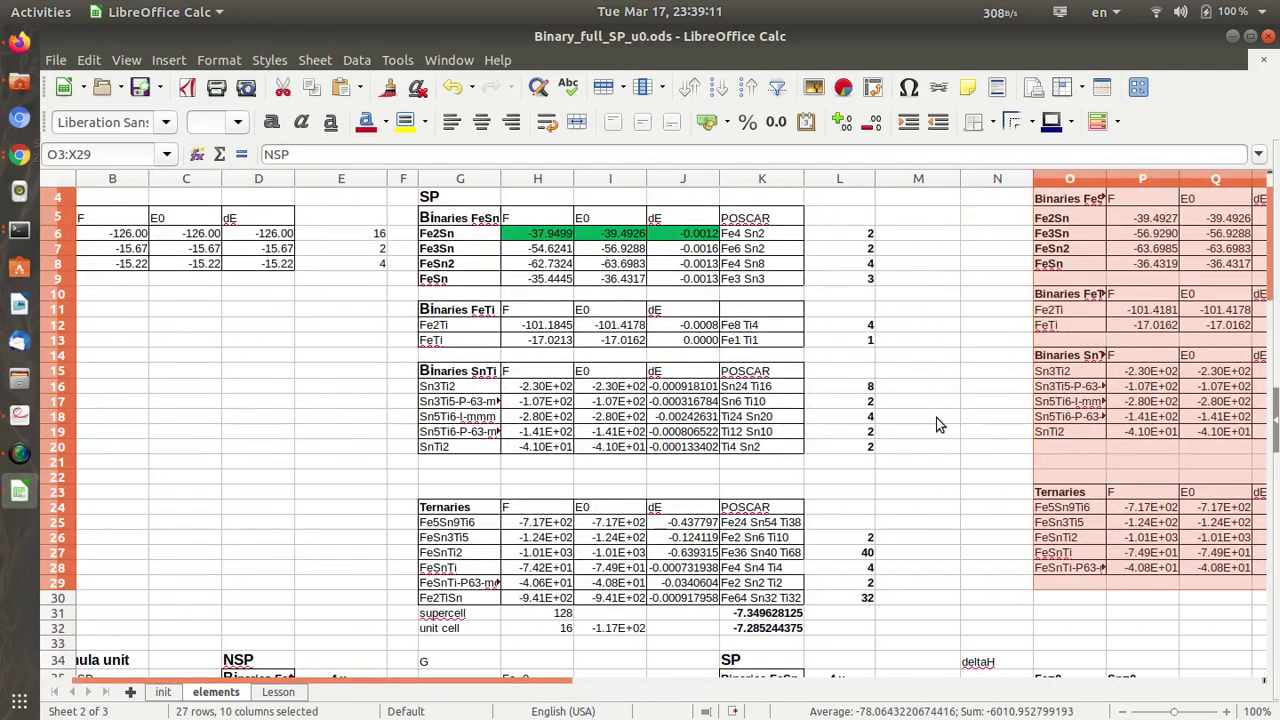
click(940, 283)
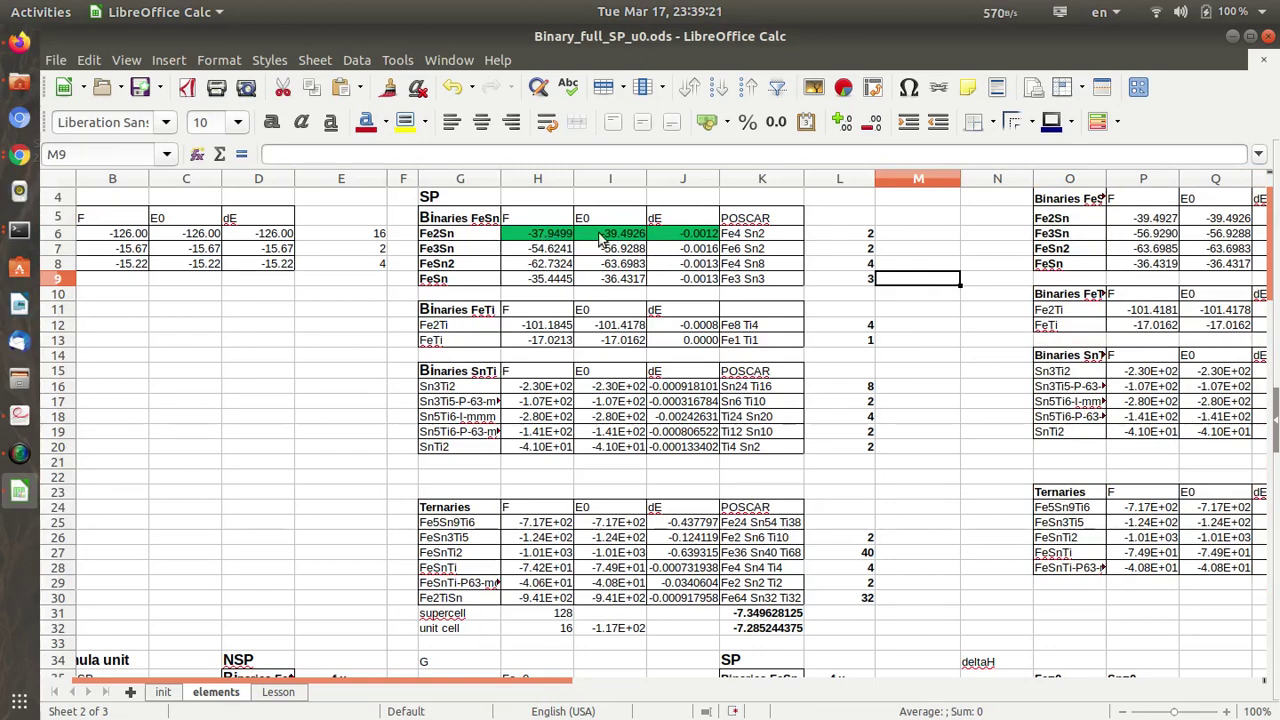
Step: Append a 6 to Fe2Sn's POSCAR entry in K6, making it "Fe4 Sn2 6"
click(862, 236)
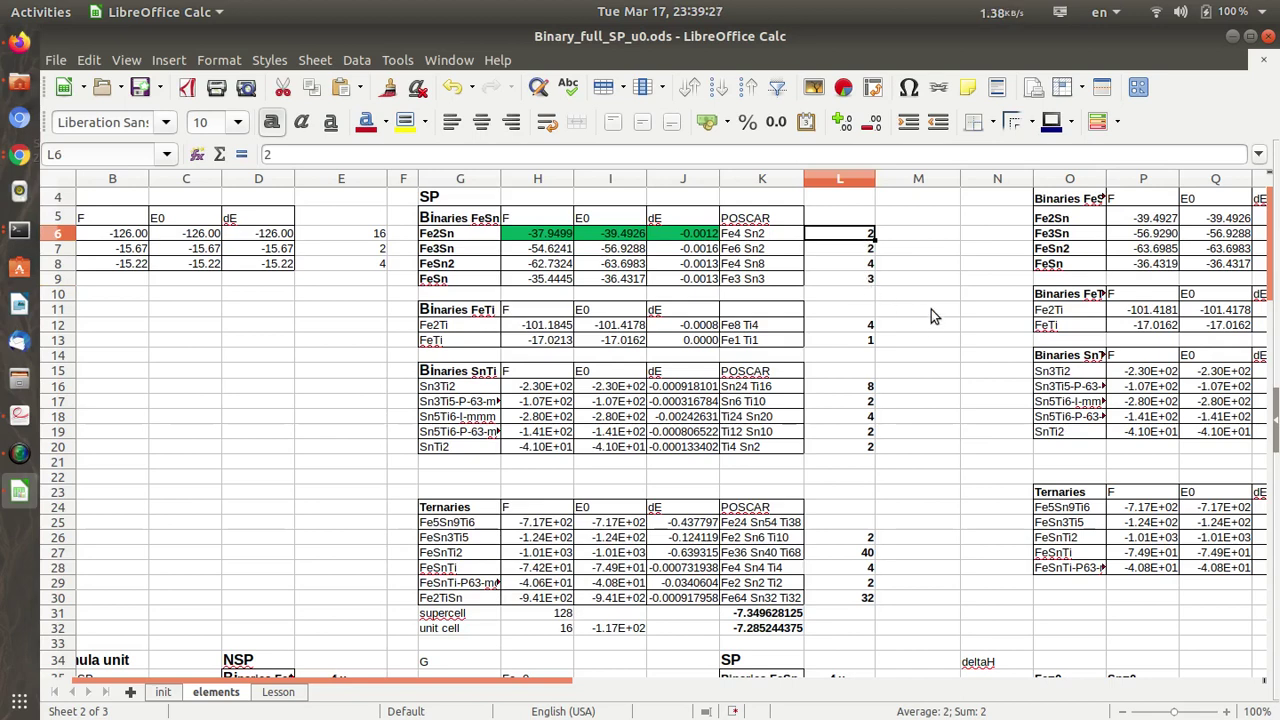
click(741, 236)
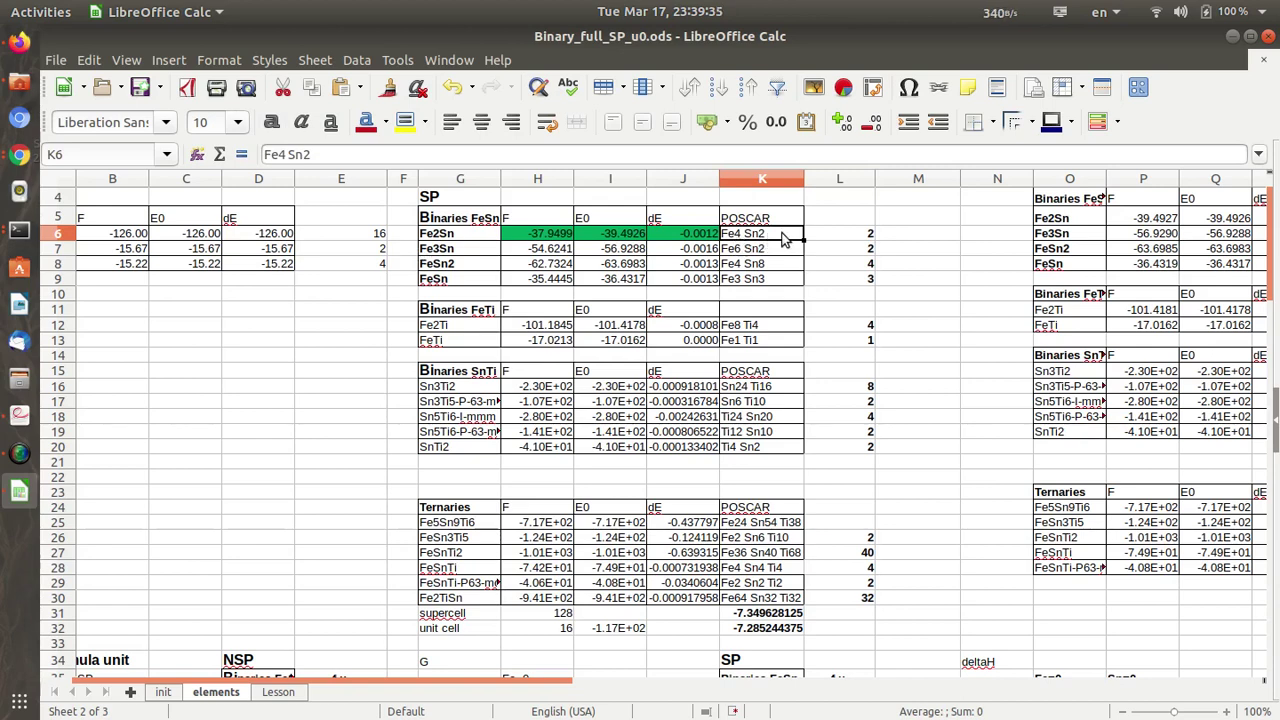
double_click(785, 238)
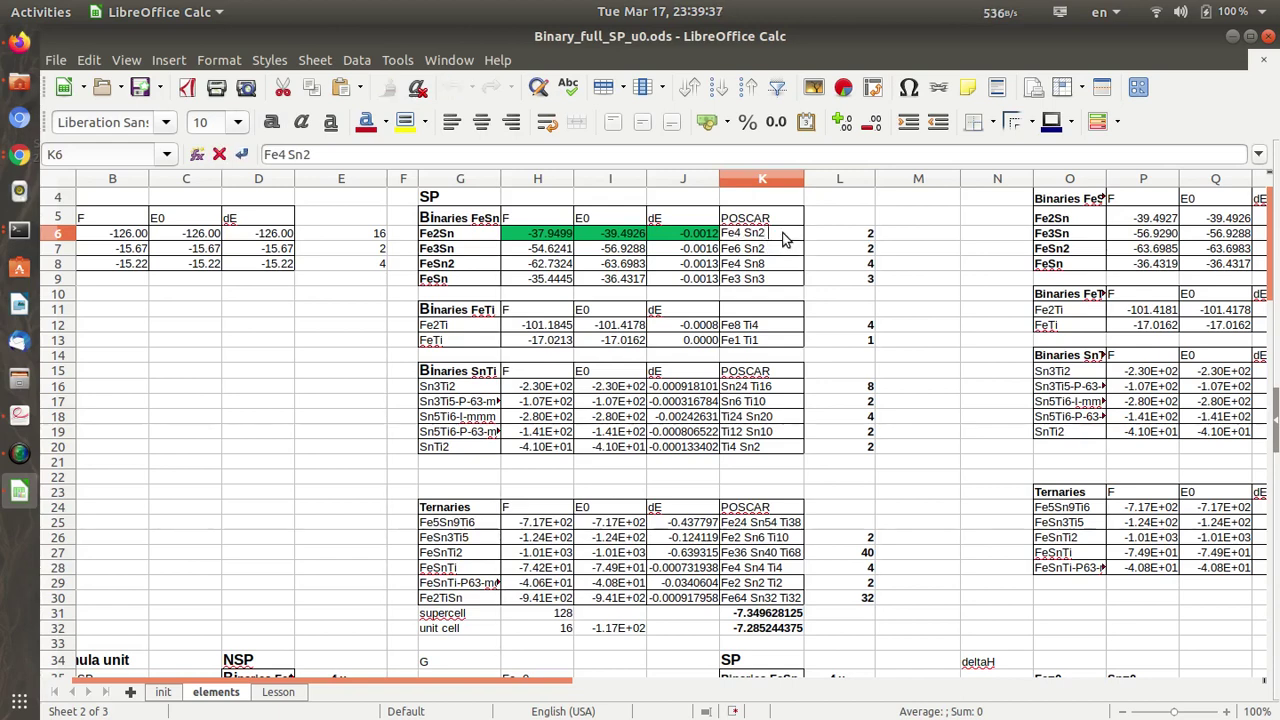
text(6)
key(Return)
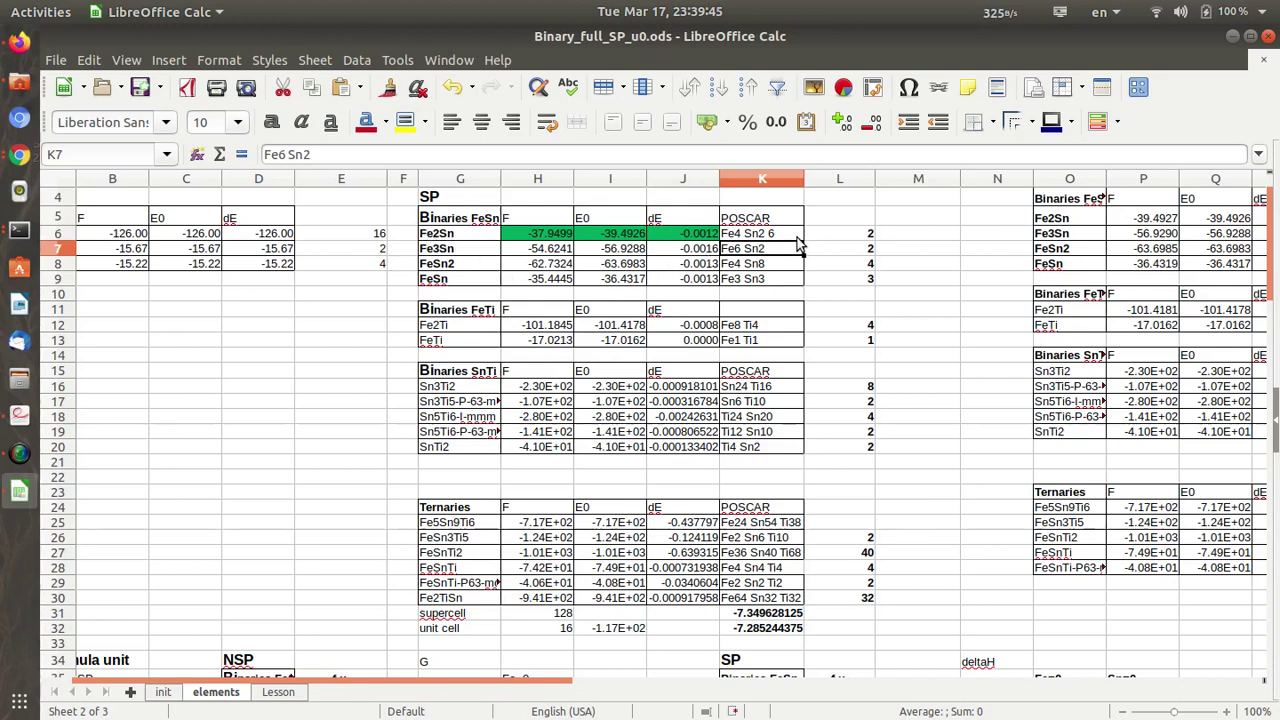
Step: Examine Fe2Sn's F energy, POSCAR composition and adjacent divisor, and the same composition and divisor for Fe3Sn
click(545, 235)
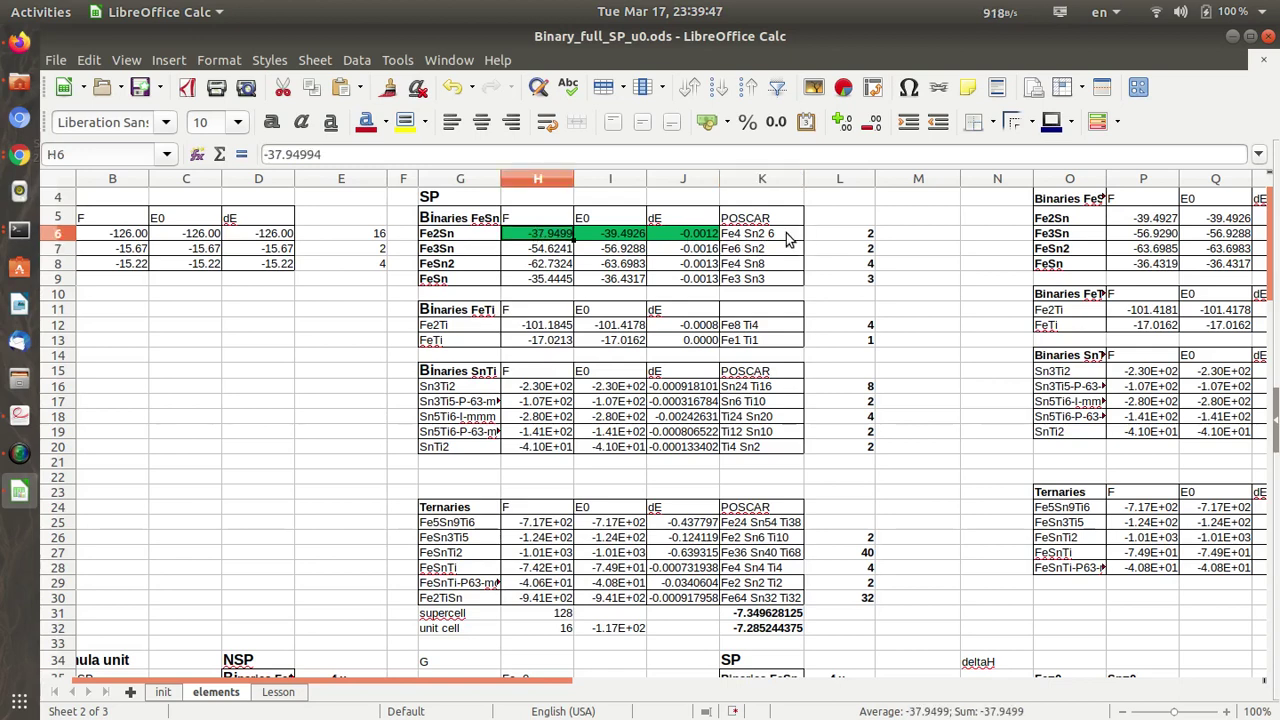
click(878, 236)
click(793, 237)
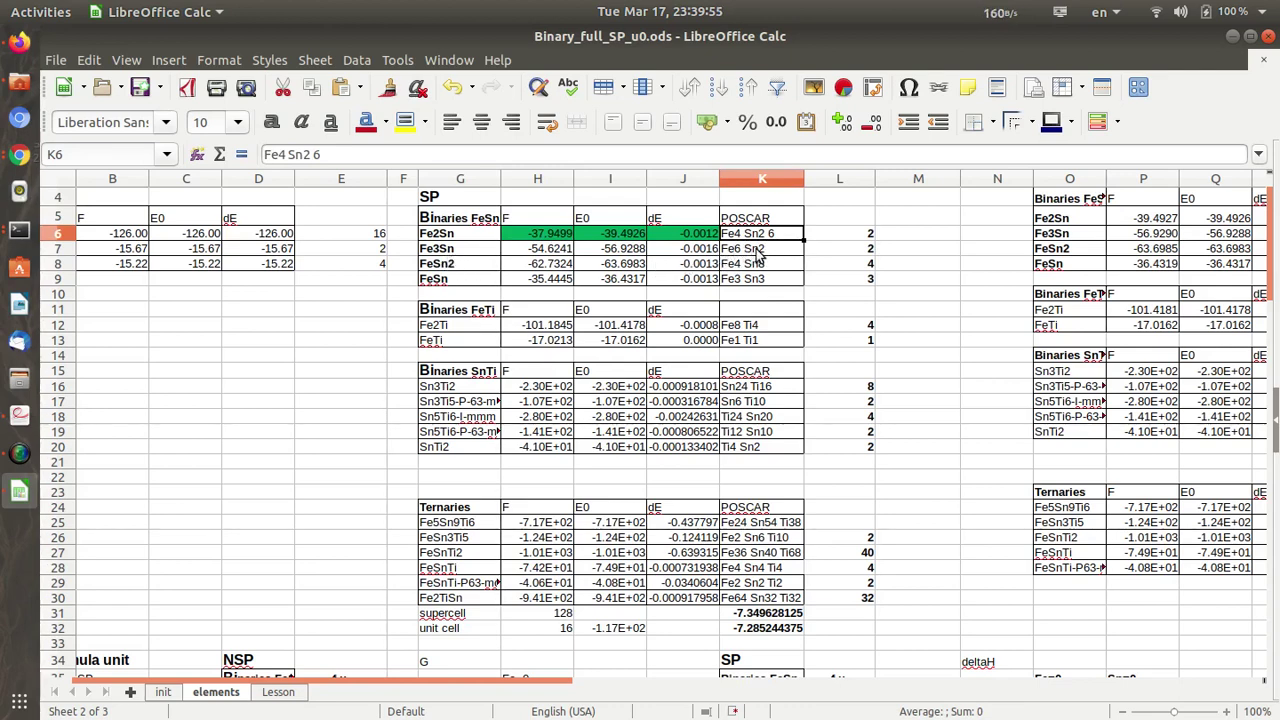
click(861, 251)
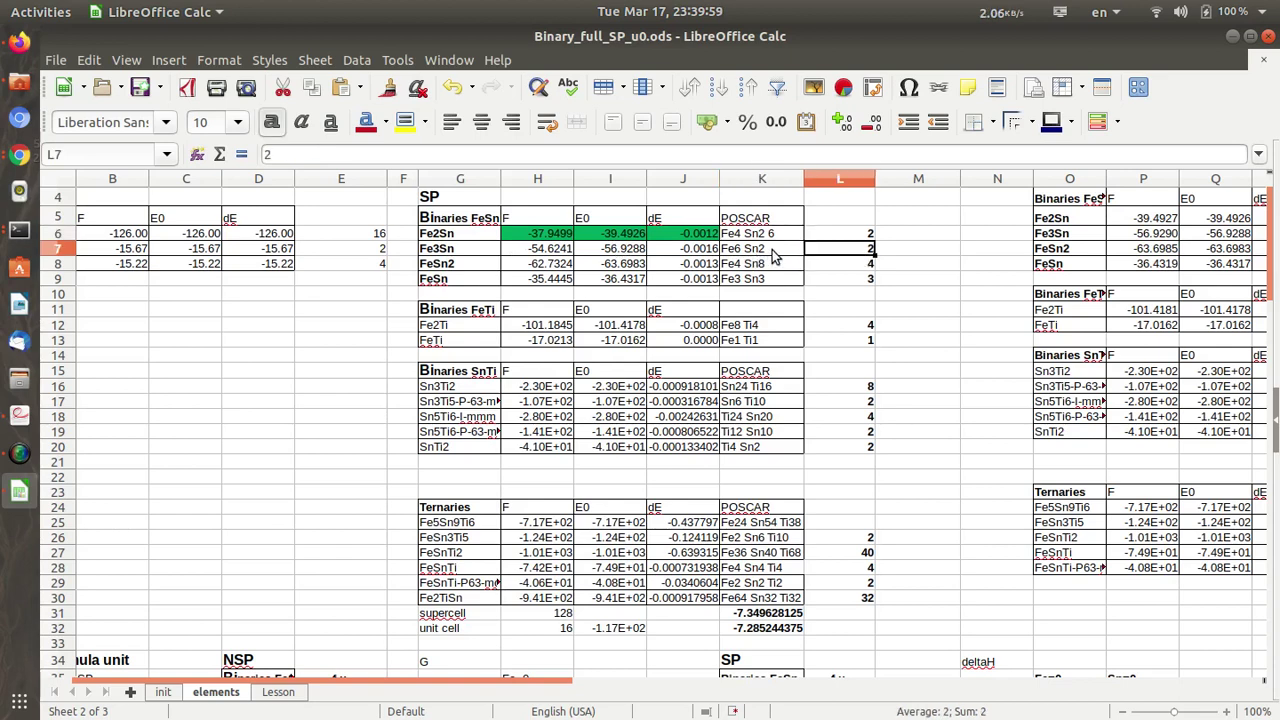
click(773, 256)
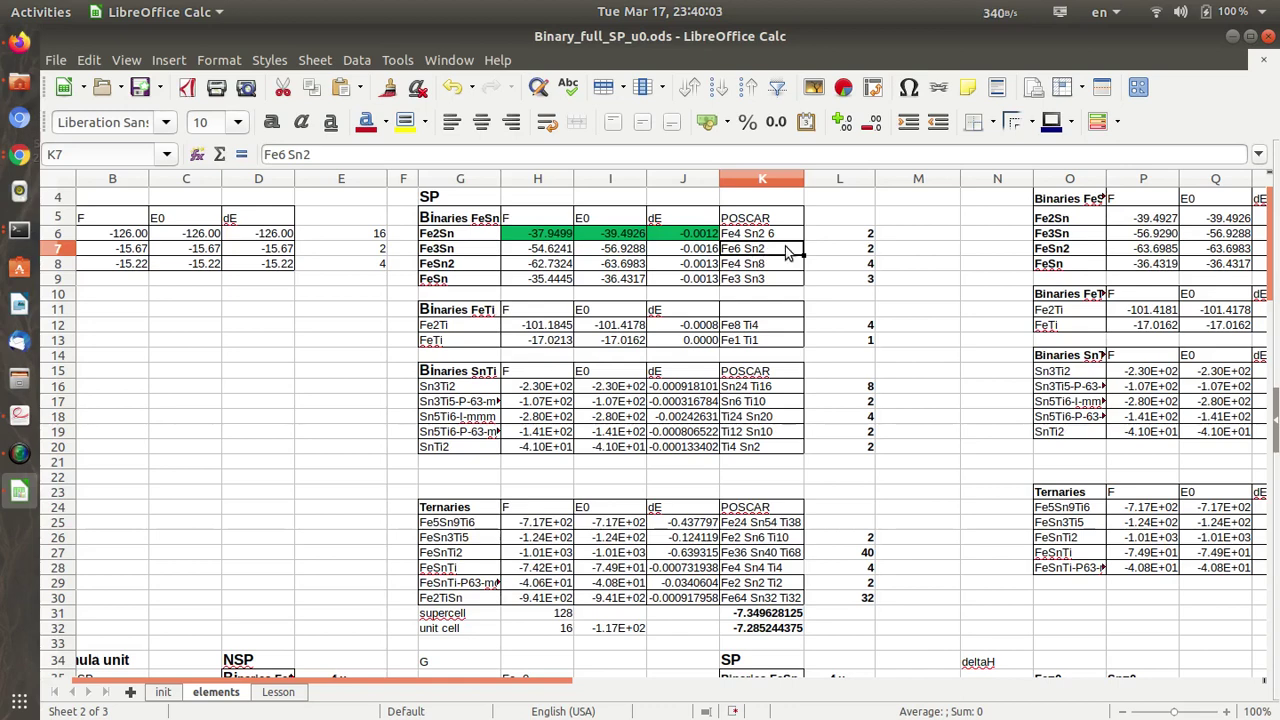
Step: Examine Fe3Sn's POSCAR composition, divisor and F energy in the SP table, and compare with the formula-unit tables
click(865, 254)
click(447, 258)
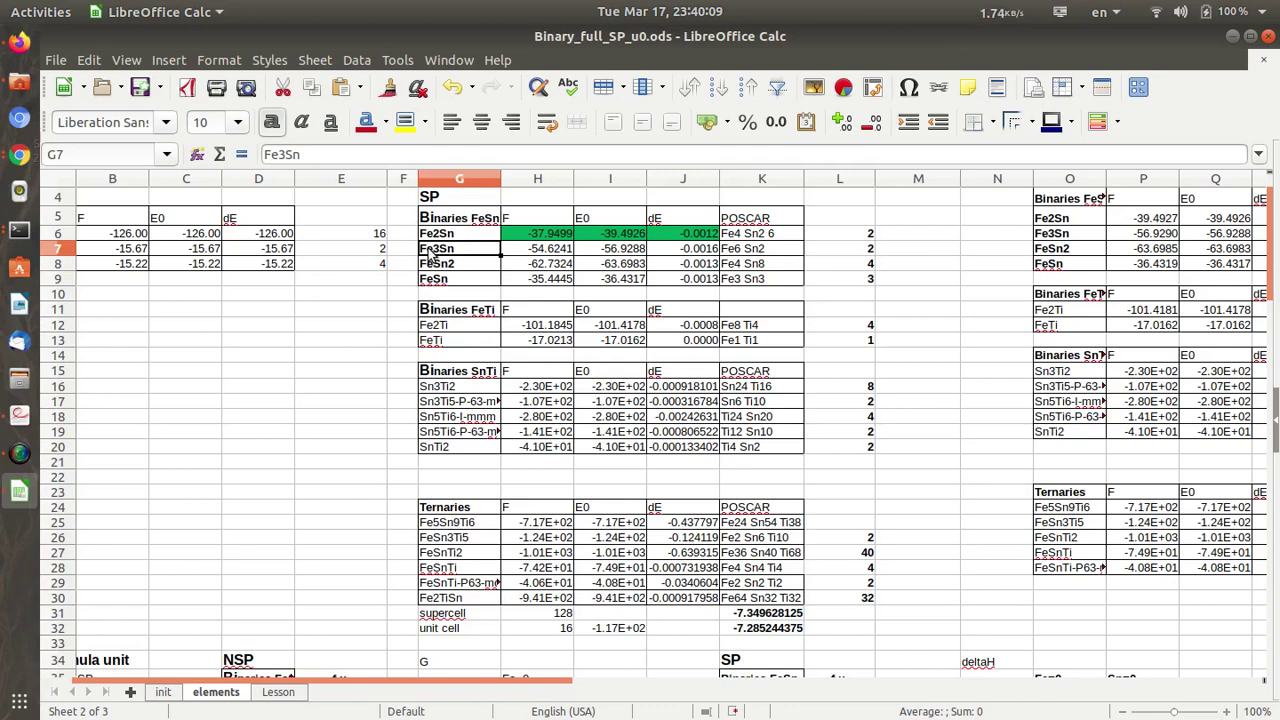
click(765, 250)
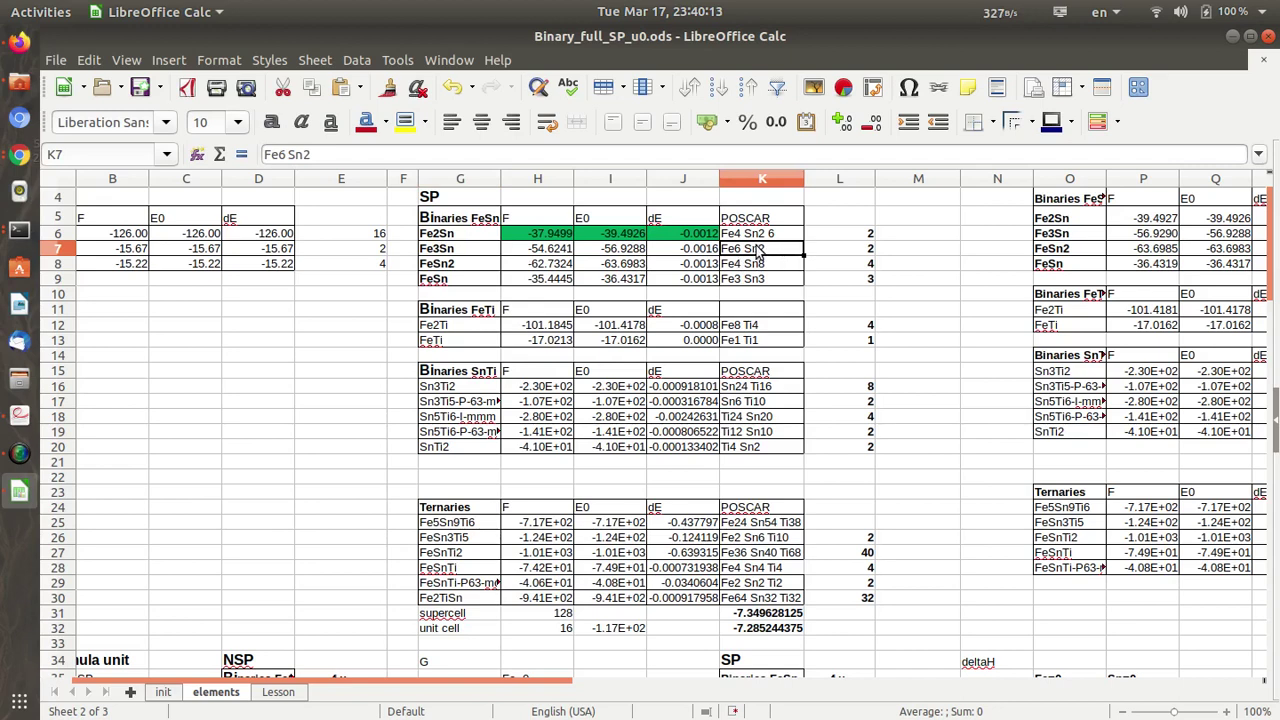
click(868, 248)
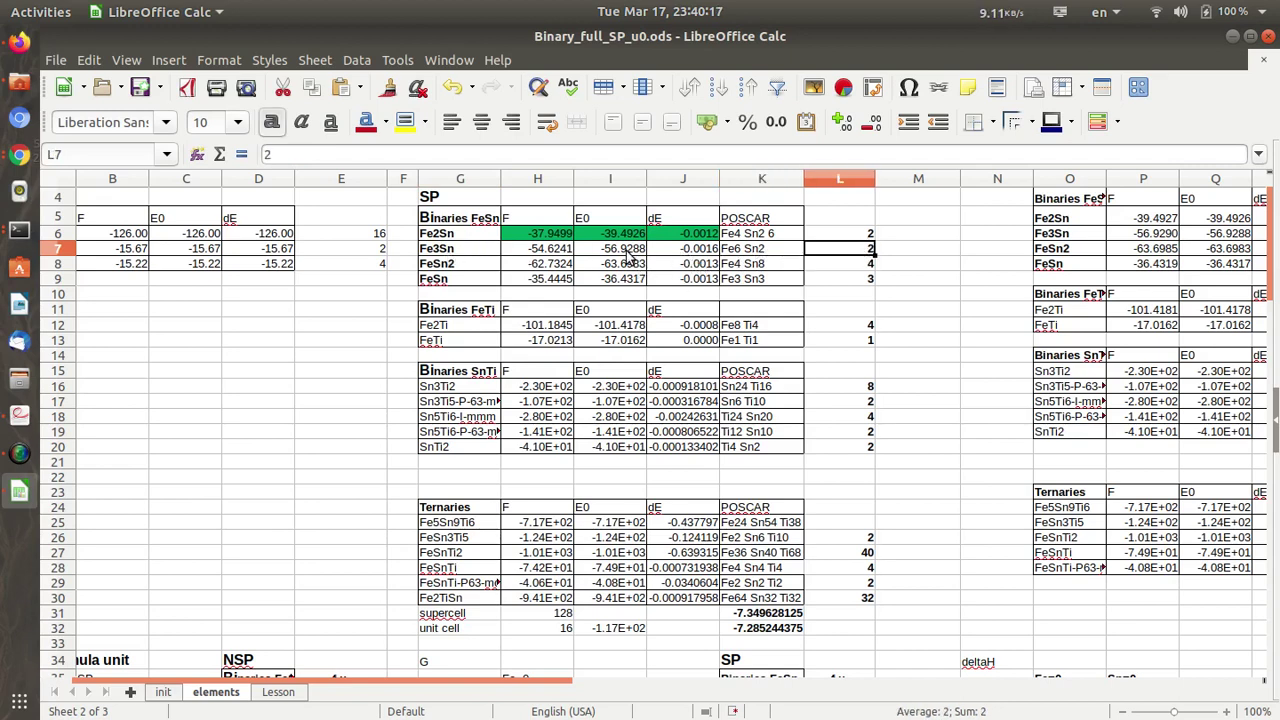
click(560, 250)
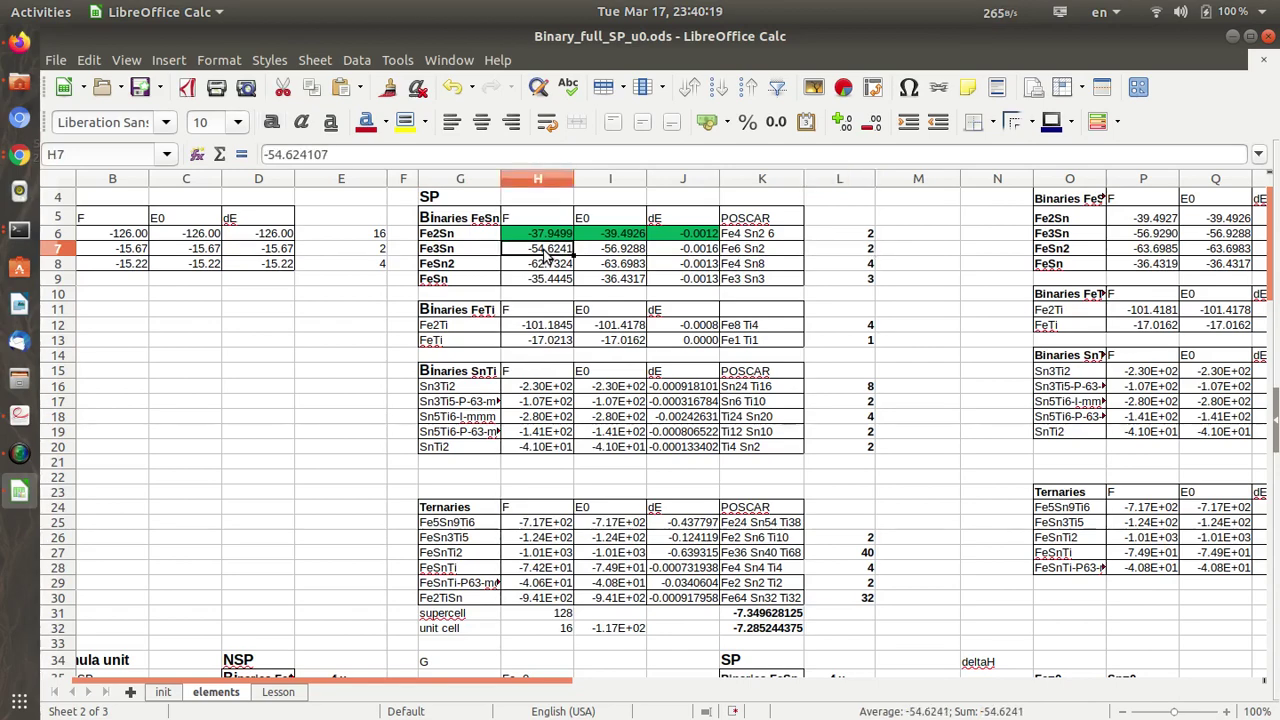
scroll(845, 378, down, 1)
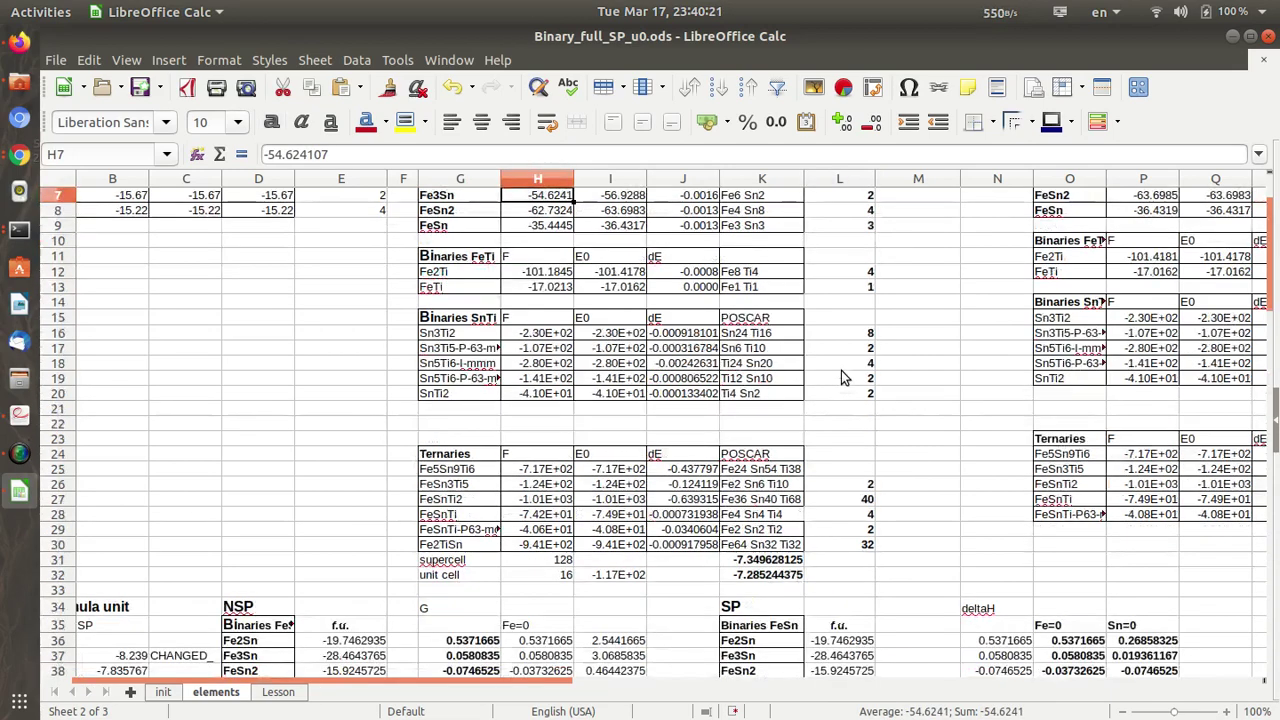
scroll(845, 378, down, 5)
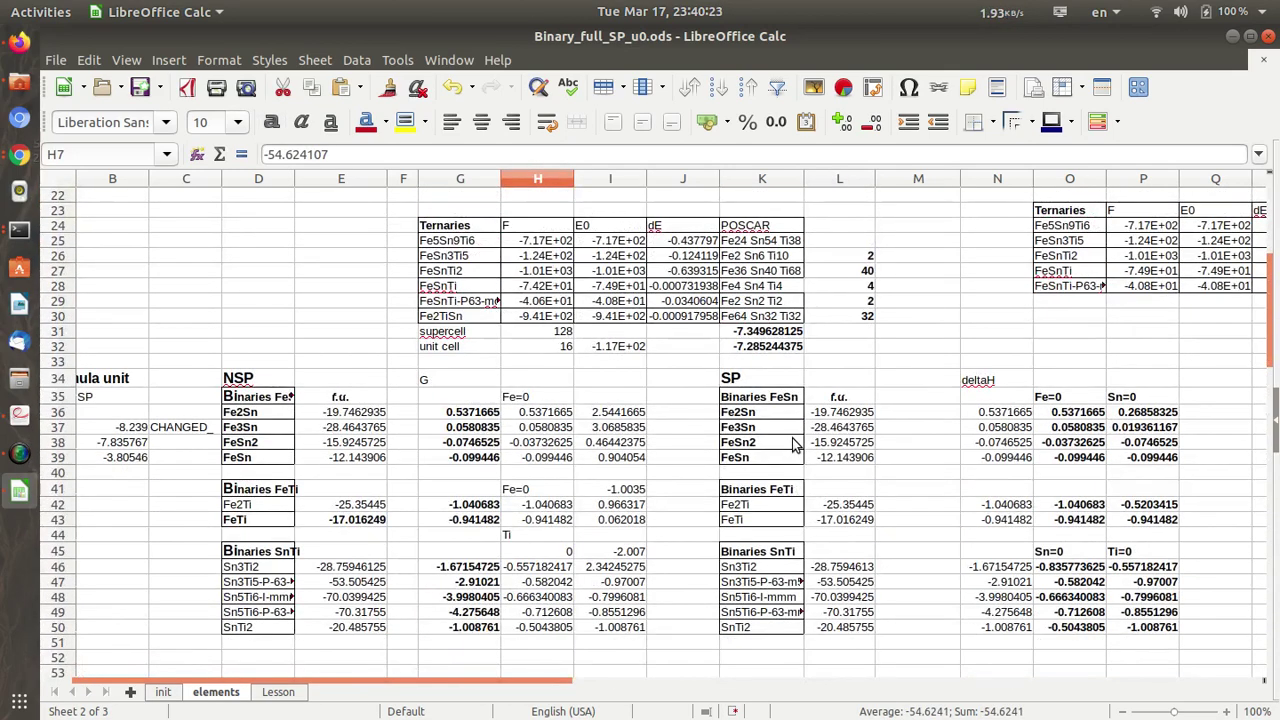
scroll(753, 459, down, 1)
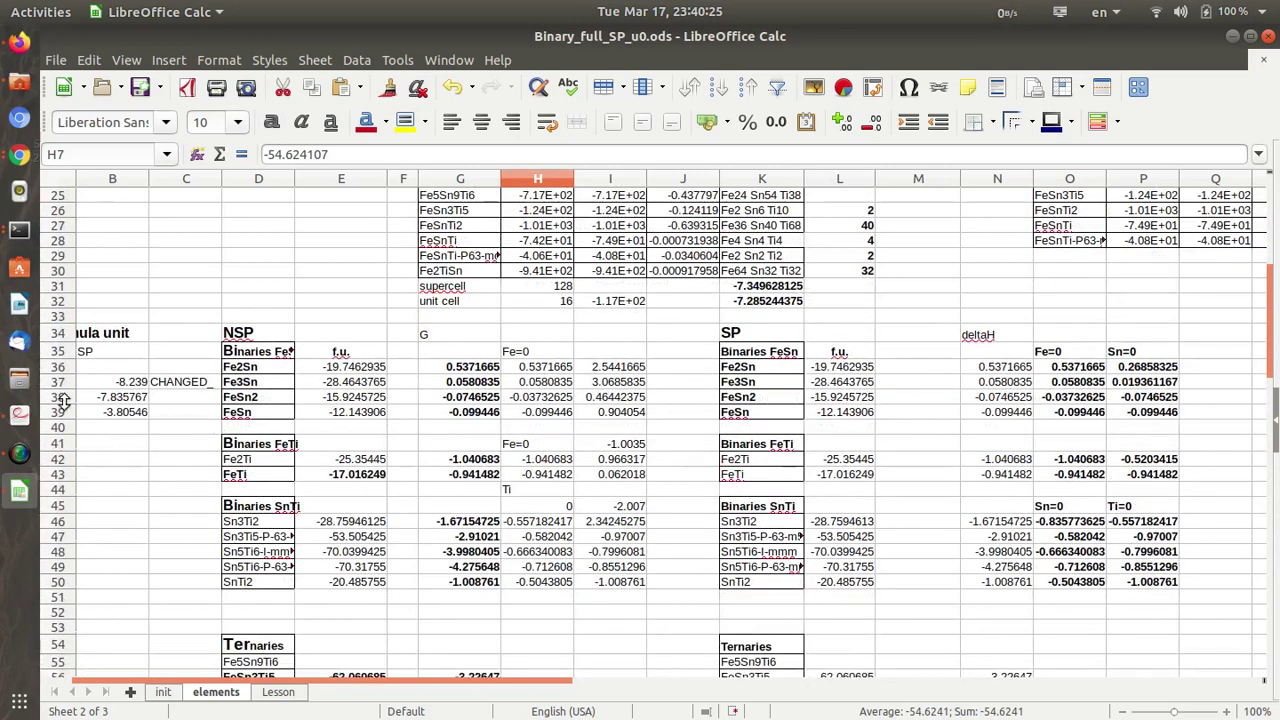
Step: Switch to the Gmail message in Chrome and mark the definitions of H for Fe2SnTi and G for Fe_aSn_b
click(20, 154)
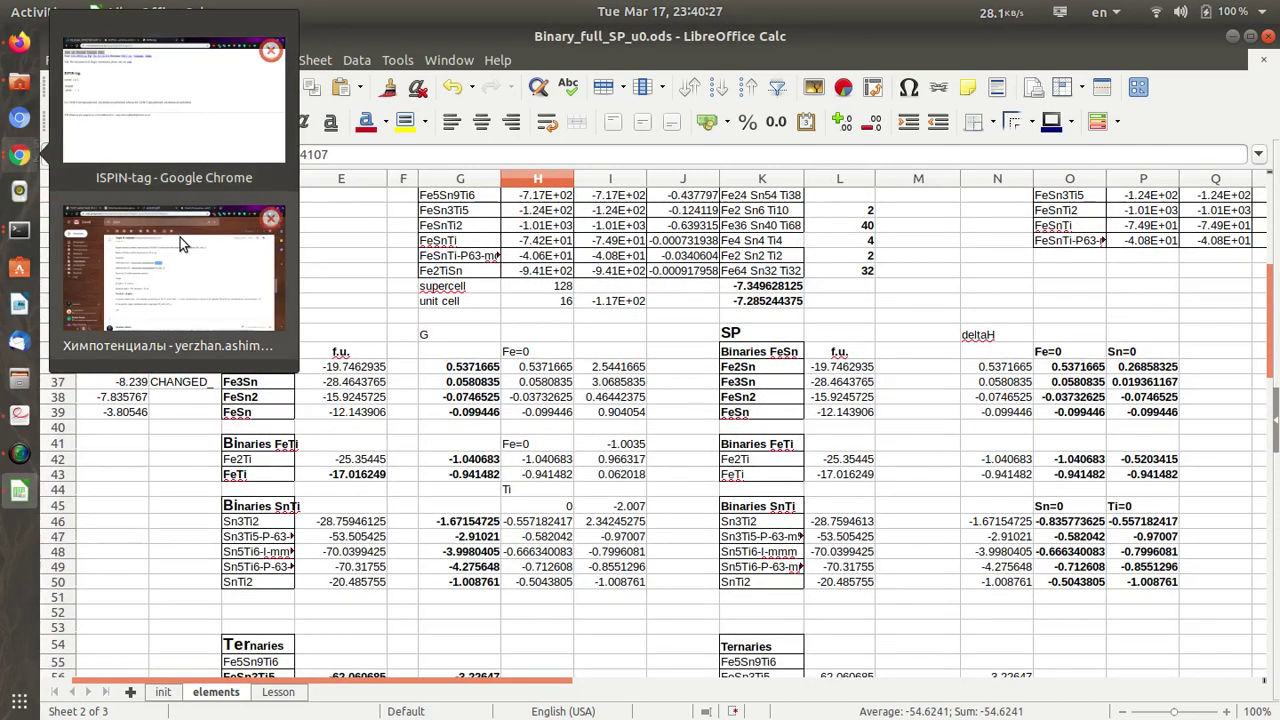
click(183, 286)
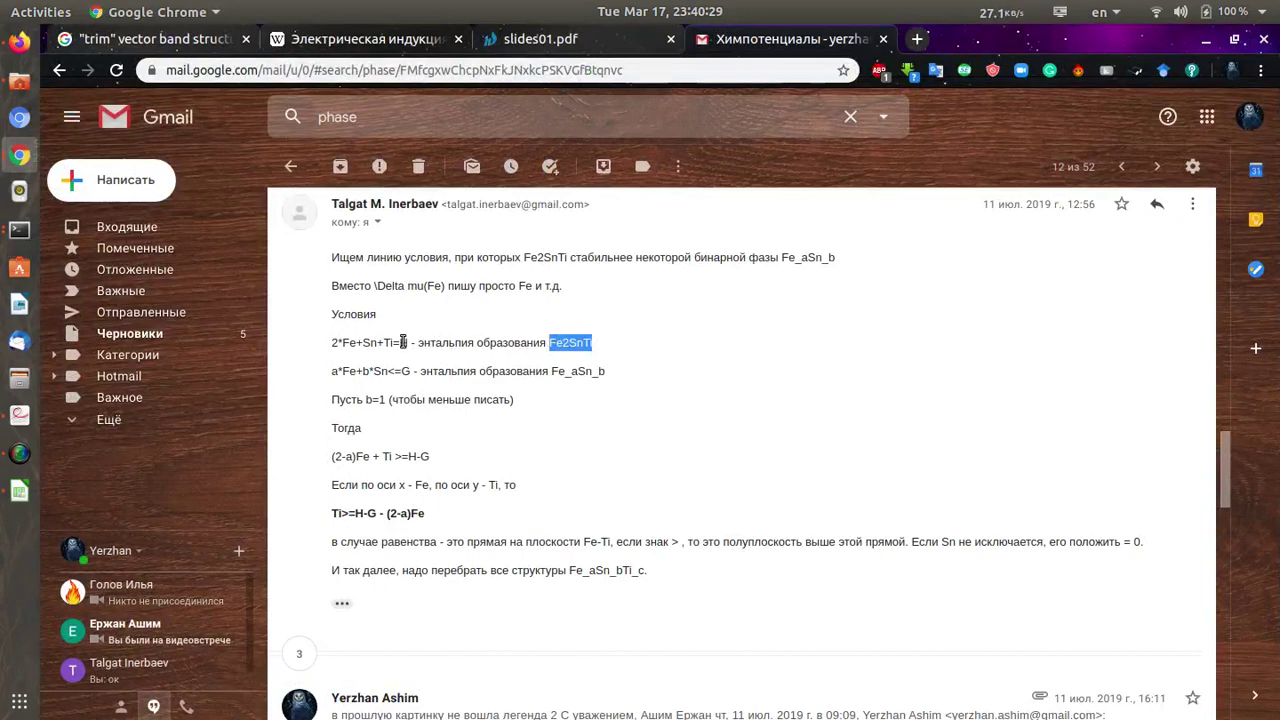
double_click(403, 342)
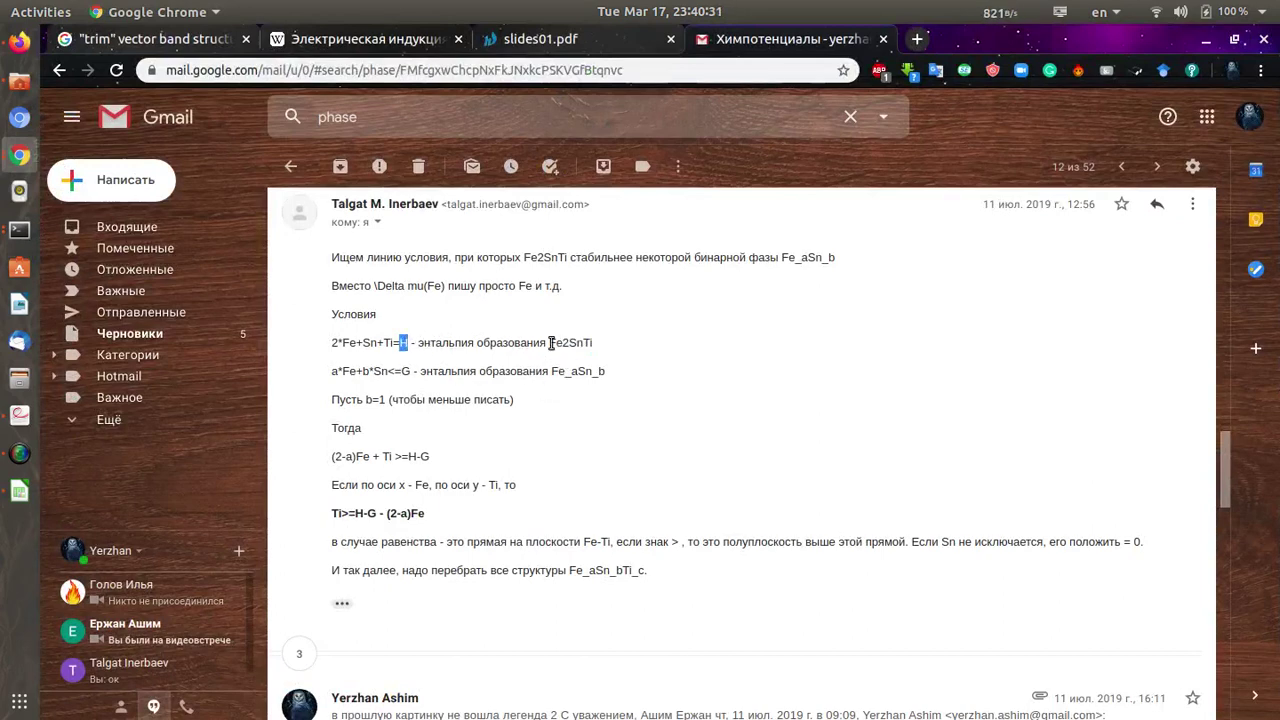
drag(549, 342, 600, 344)
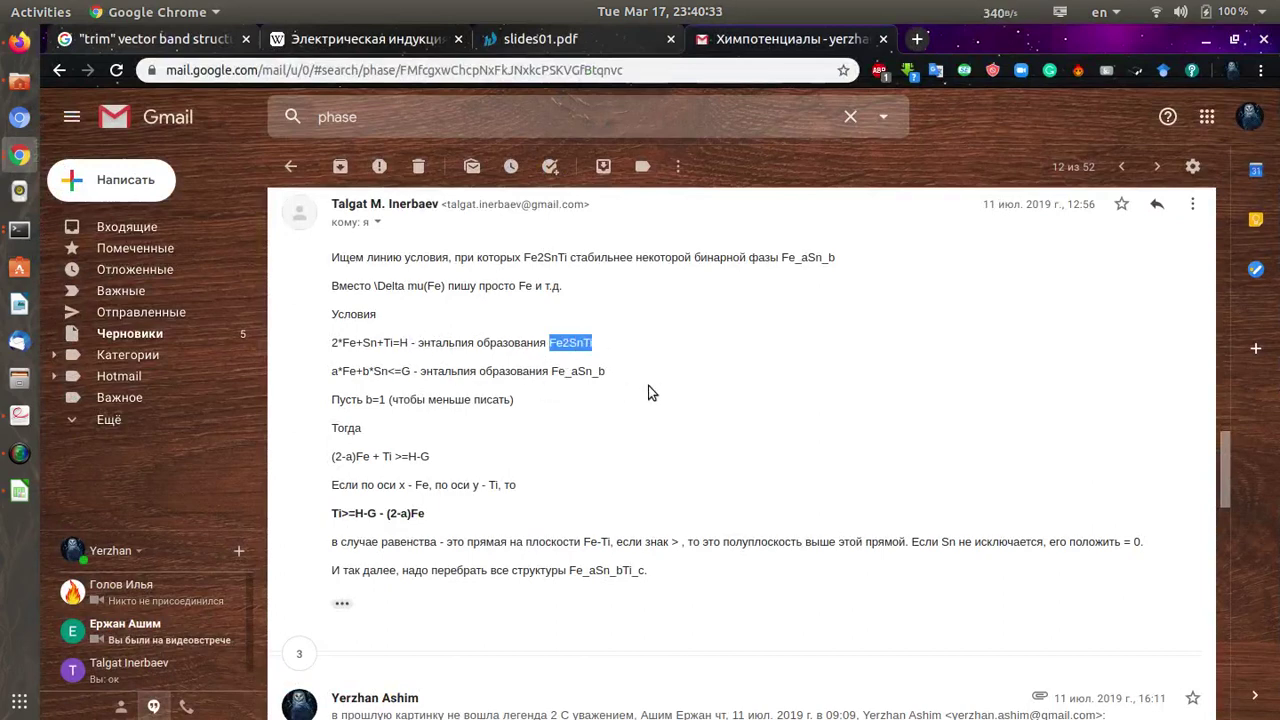
drag(402, 371, 640, 386)
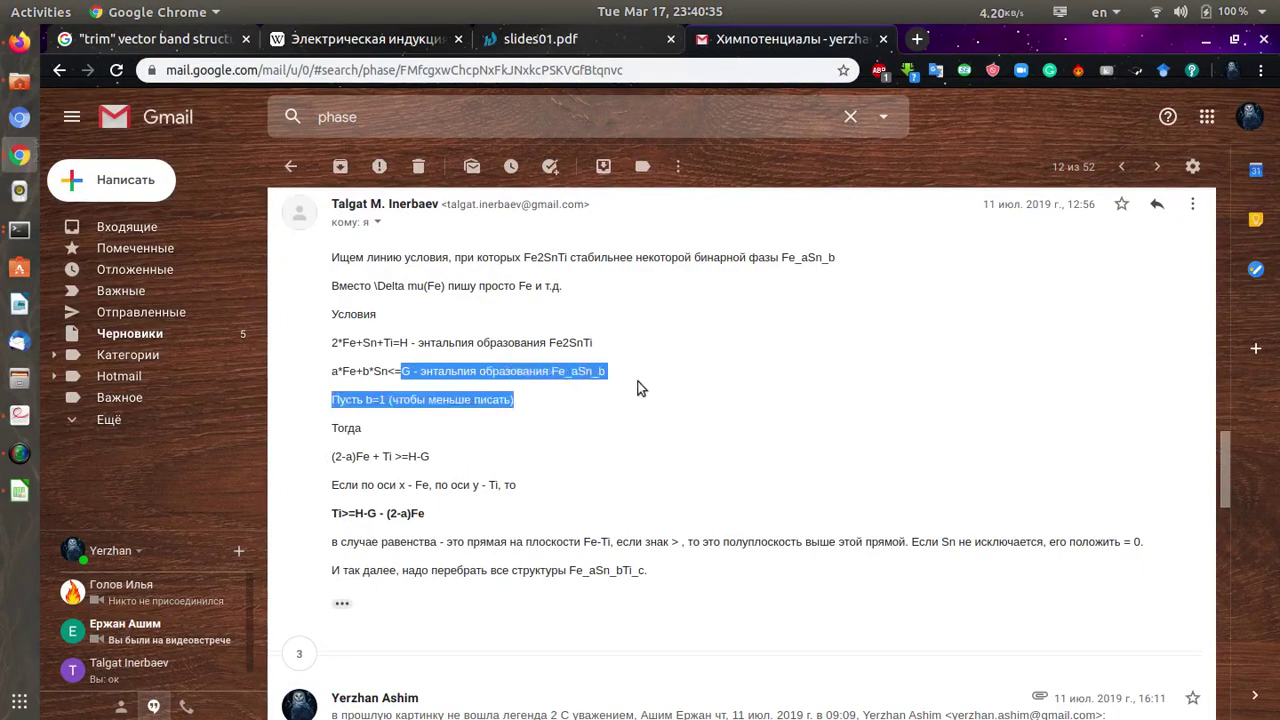
click(1206, 39)
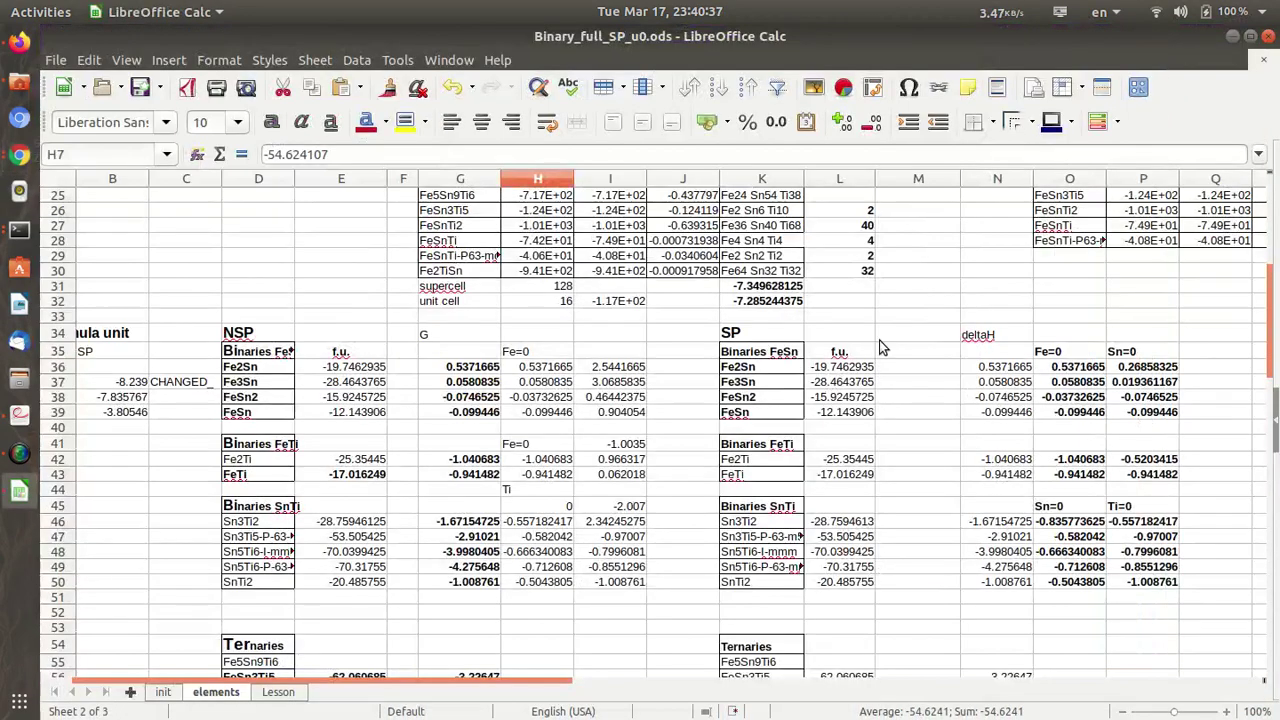
Step: Highlight FeSnTi's row G28:L28 in the SP Ternaries table with a yellow background
scroll(869, 341, up, 3)
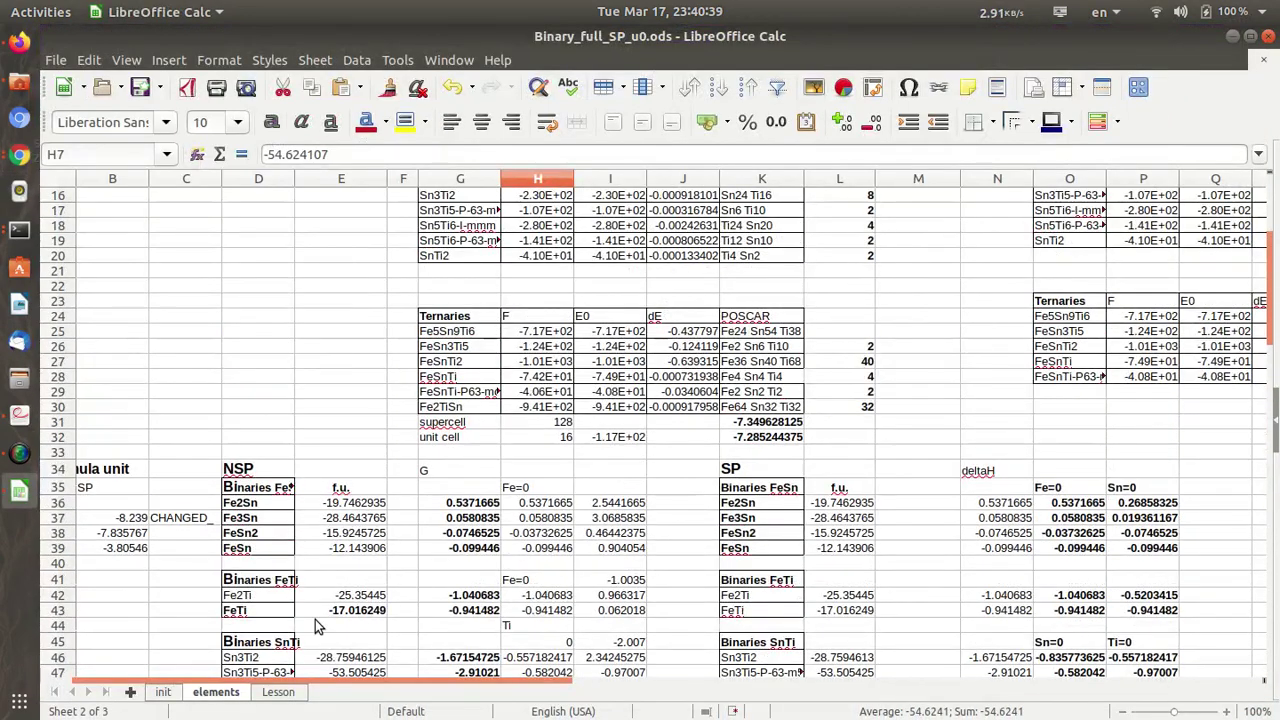
scroll(878, 452, up, 5)
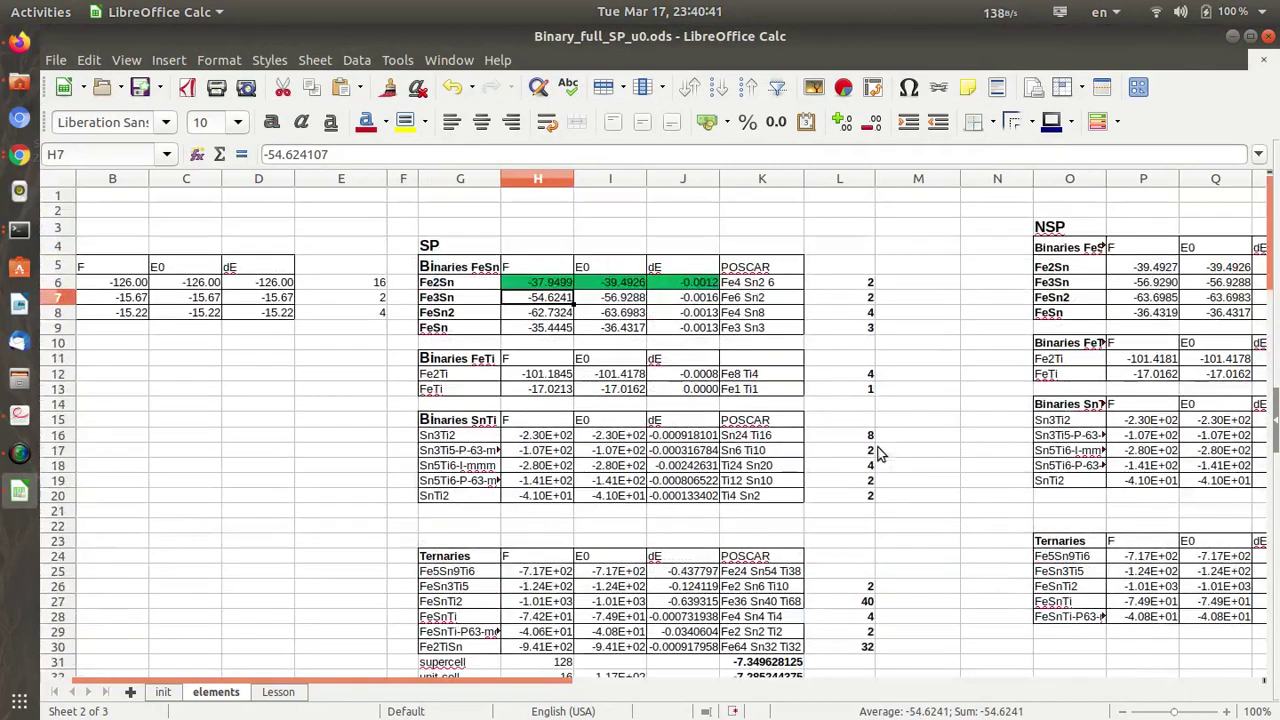
scroll(878, 452, down, 3)
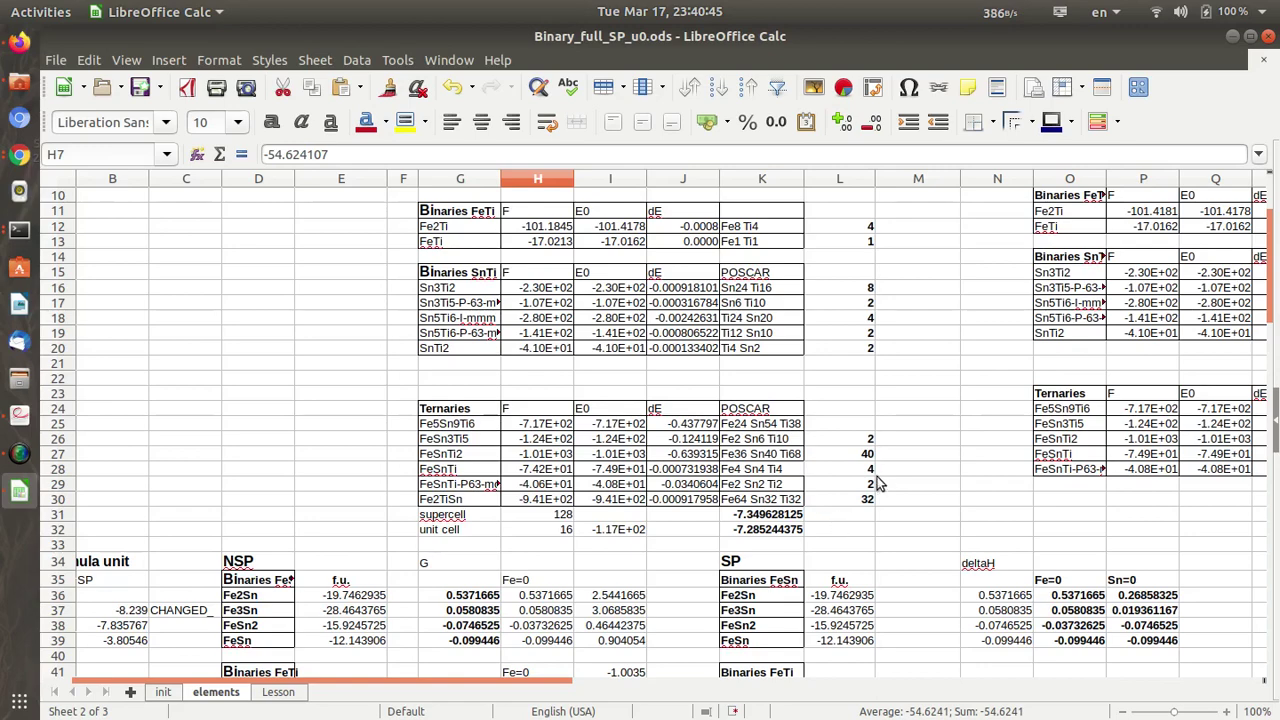
scroll(870, 511, down, 2)
scroll(870, 511, down, 2)
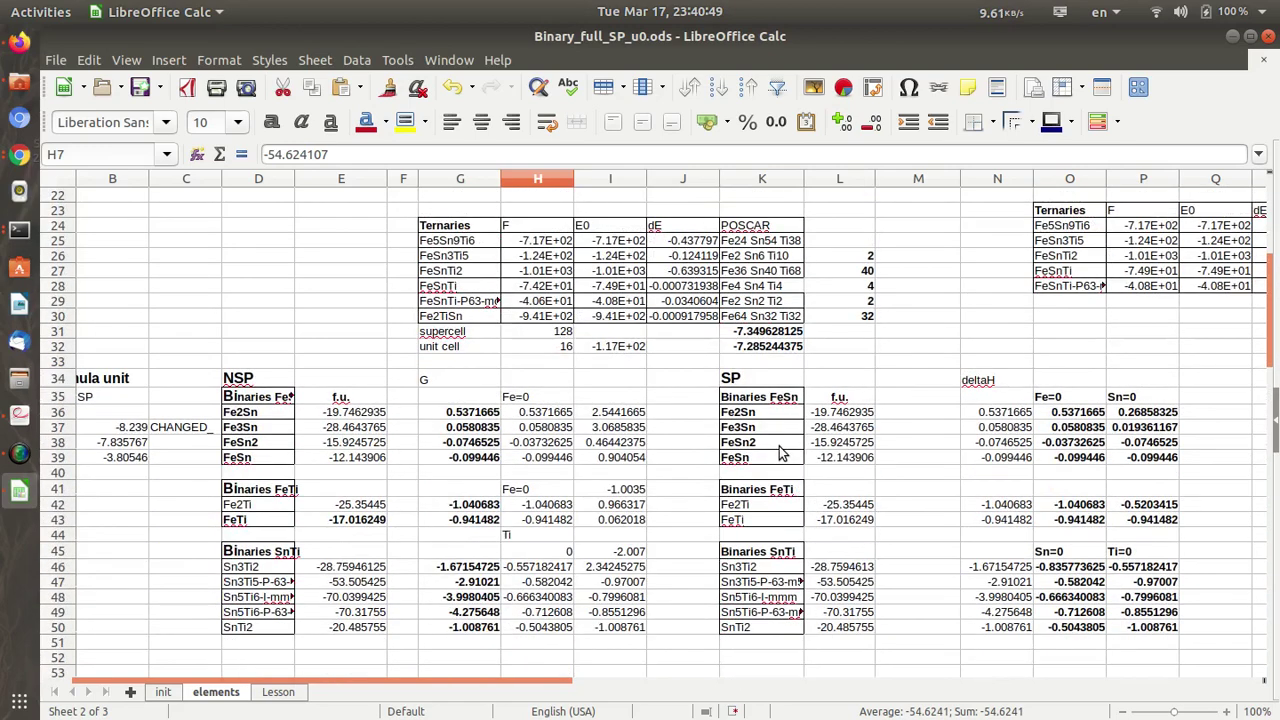
scroll(728, 424, up, 1)
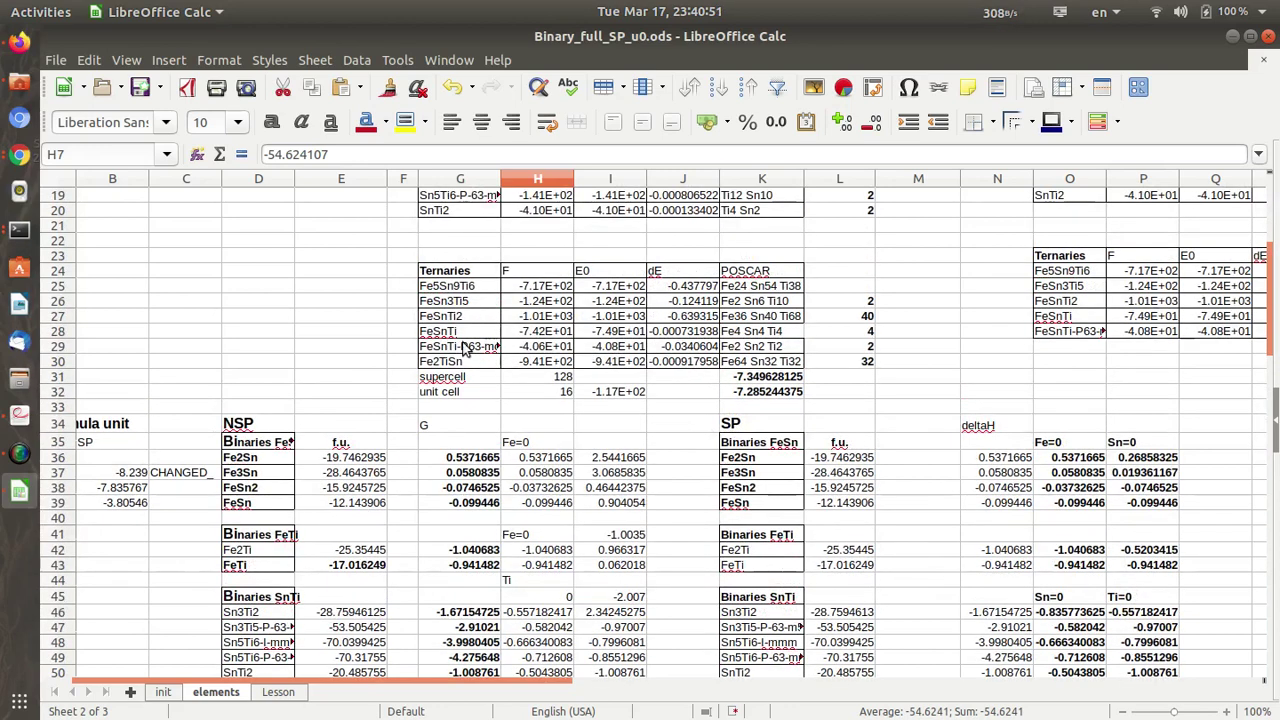
drag(440, 331, 833, 336)
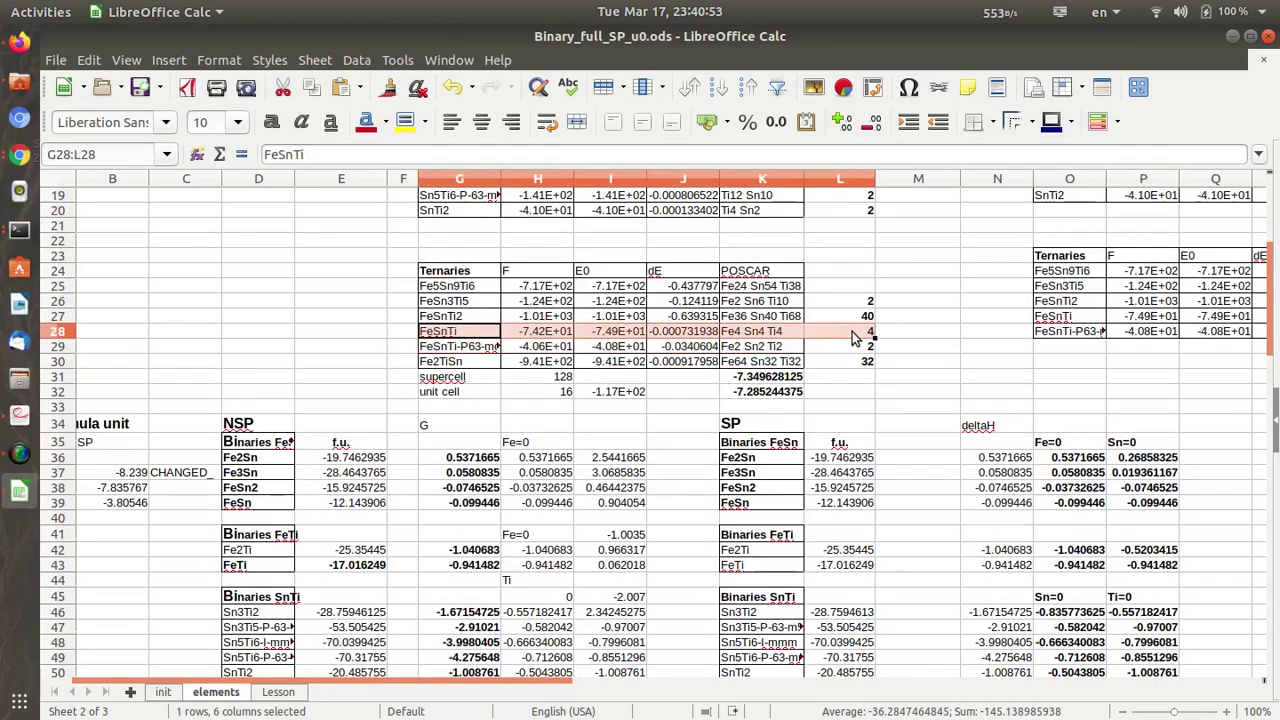
click(404, 121)
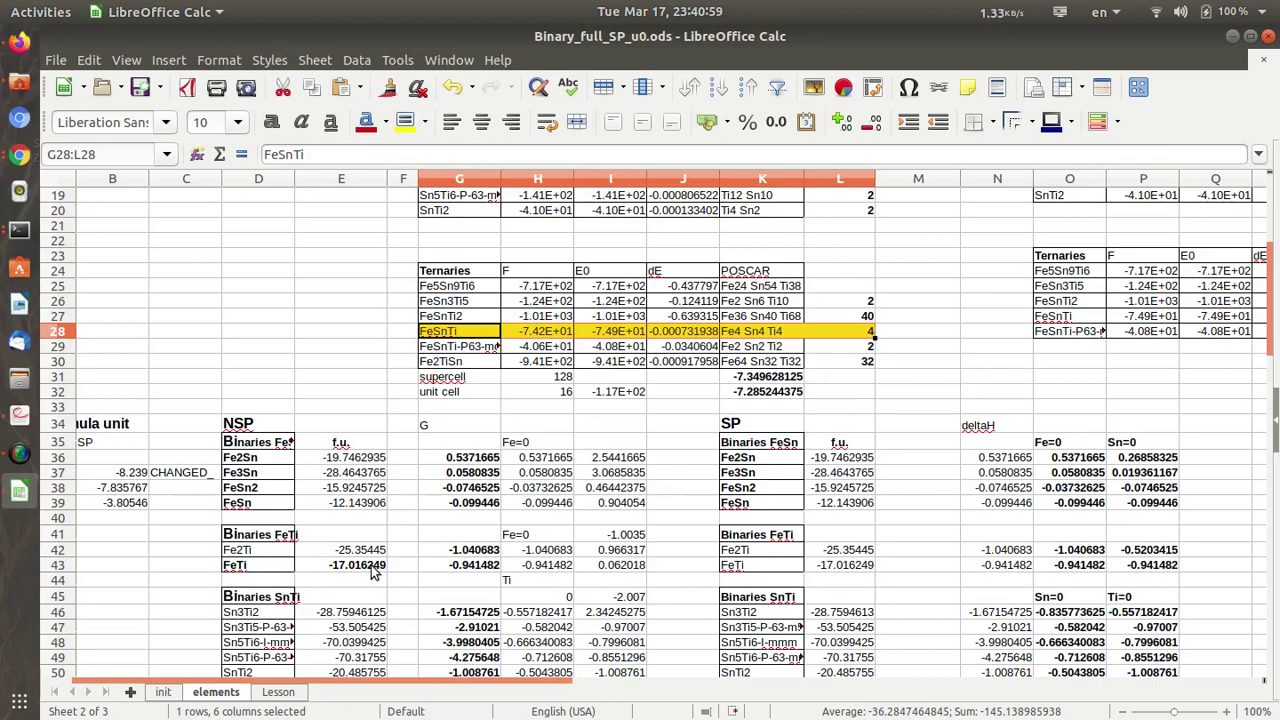
Step: Inspect Fe2TiSn's formula-unit energy formula in E60 and trace the energy and divisor cells it references
scroll(447, 556, up, 1)
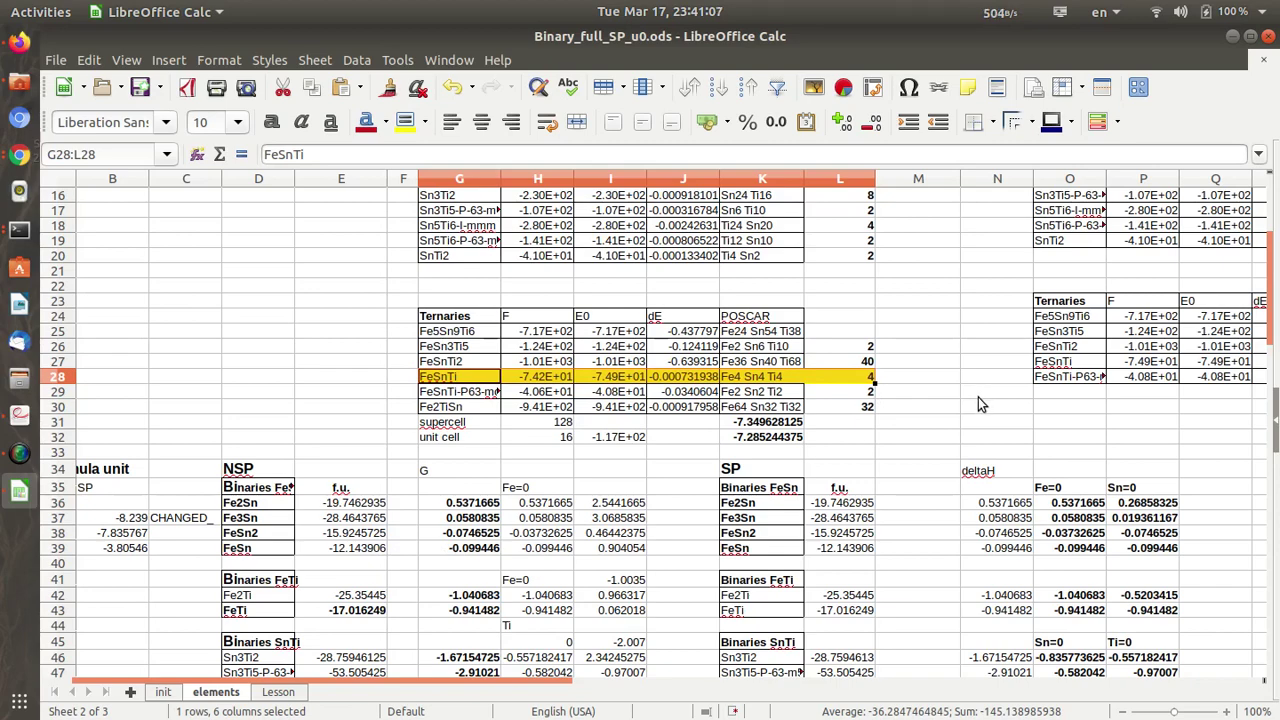
scroll(981, 403, down, 7)
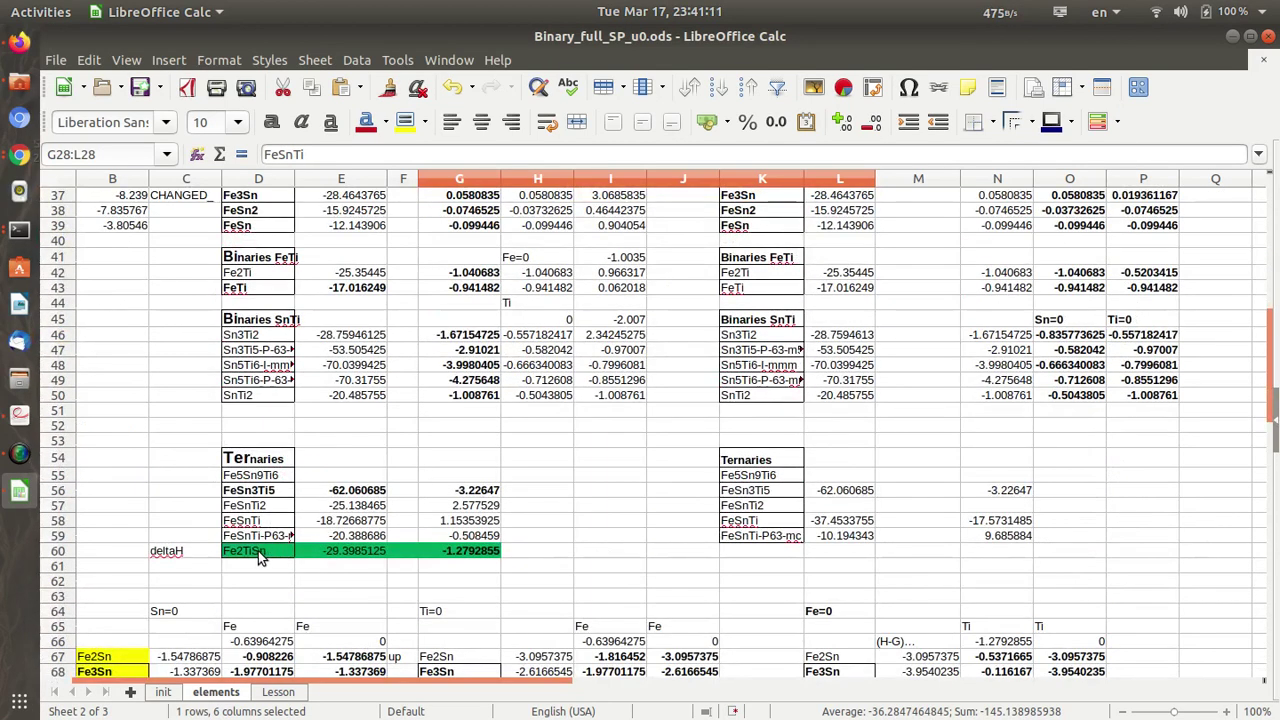
click(243, 555)
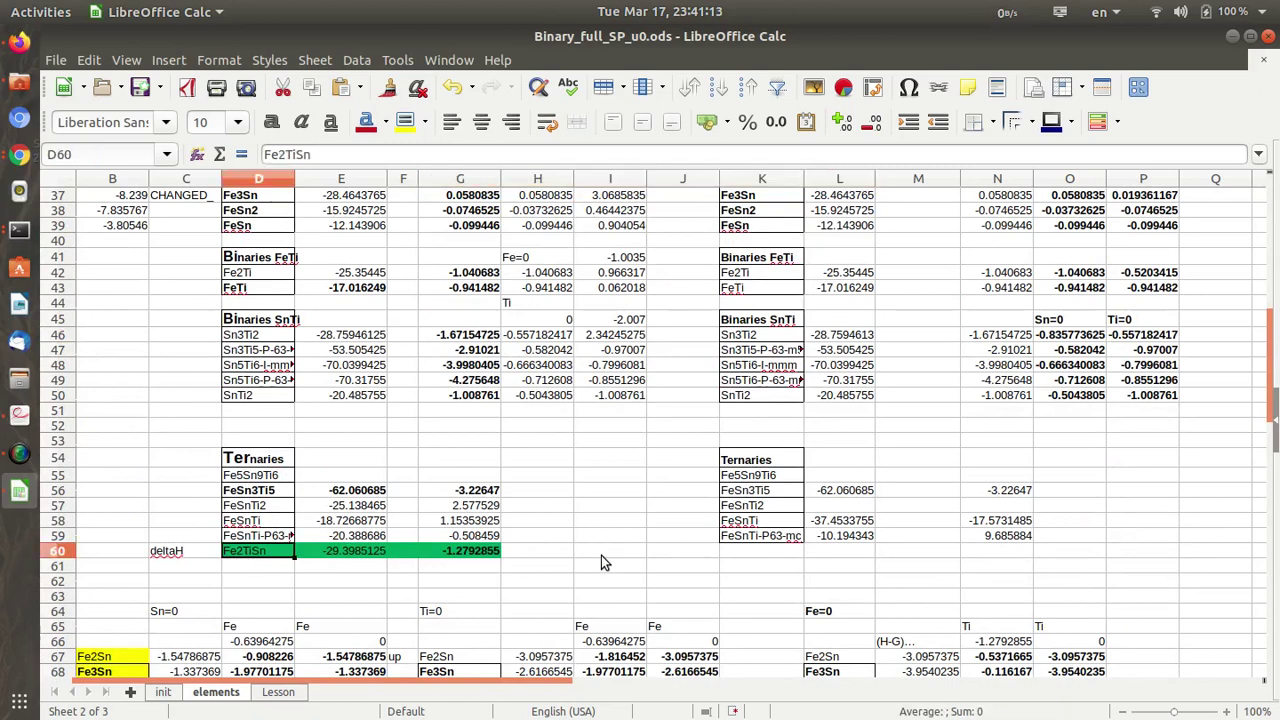
scroll(601, 555, up, 2)
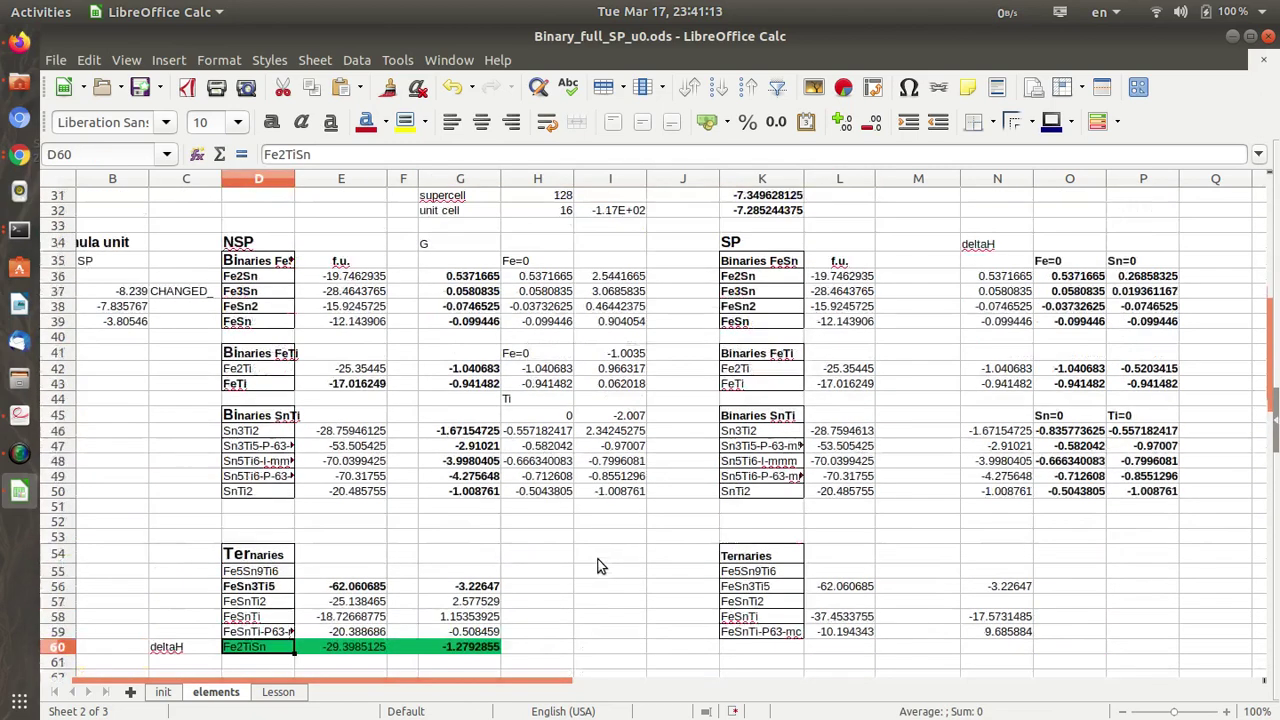
double_click(350, 648)
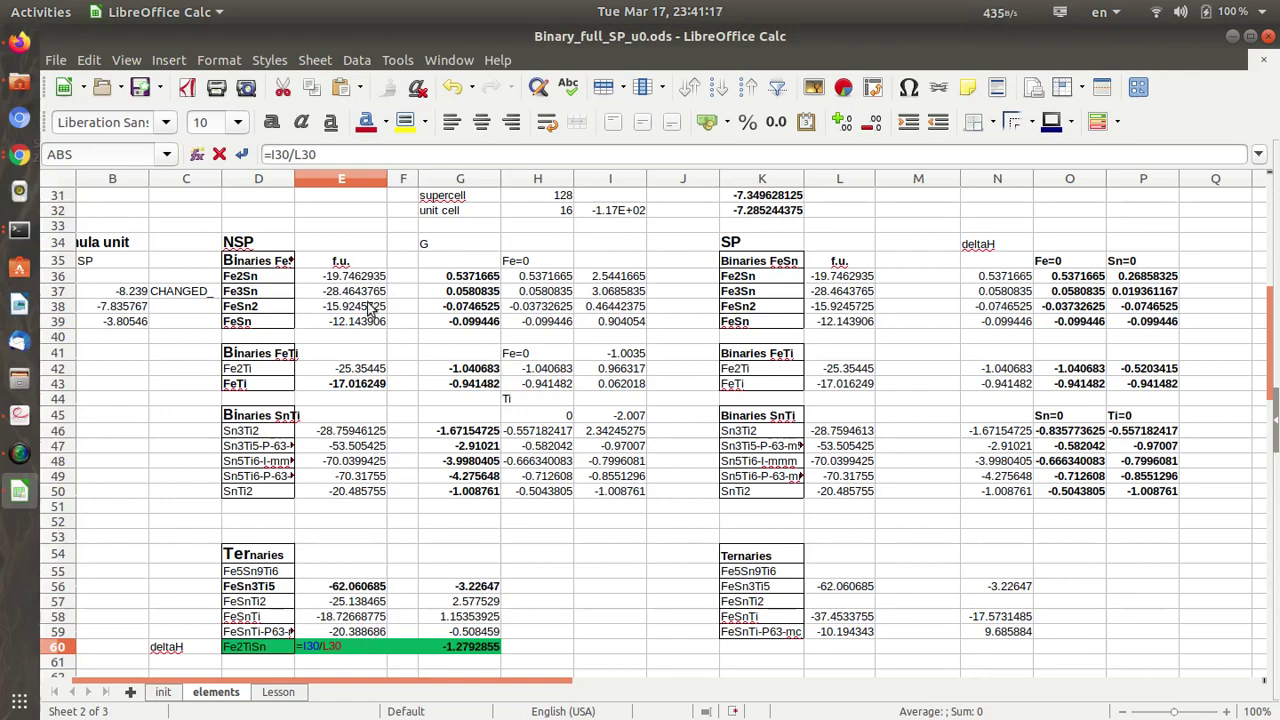
scroll(876, 598, up, 5)
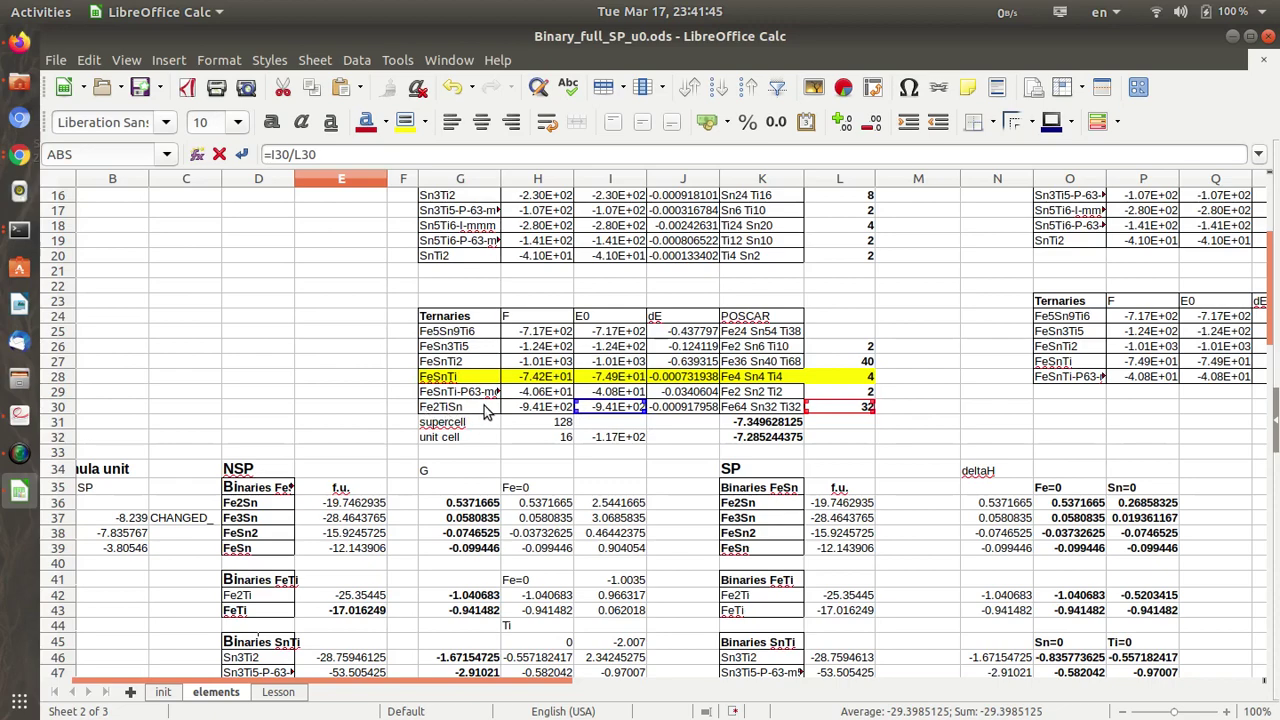
scroll(496, 456, down, 6)
scroll(496, 481, down, 3)
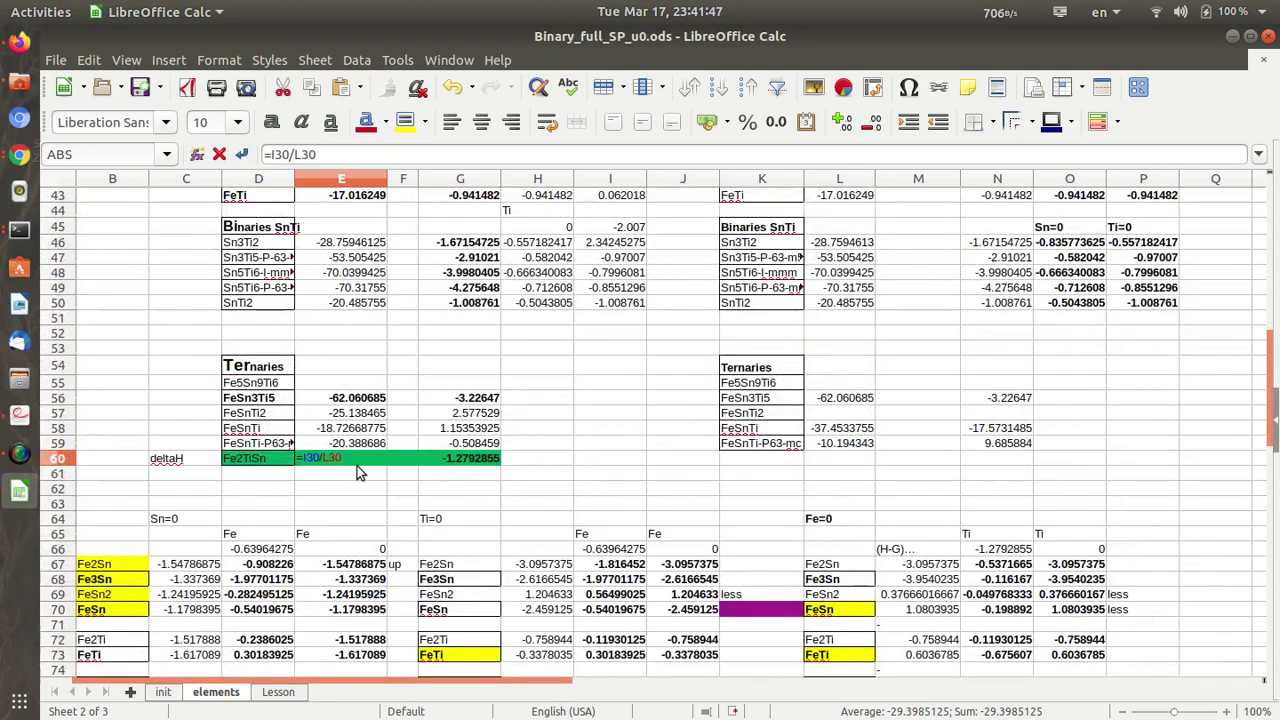
key(Return)
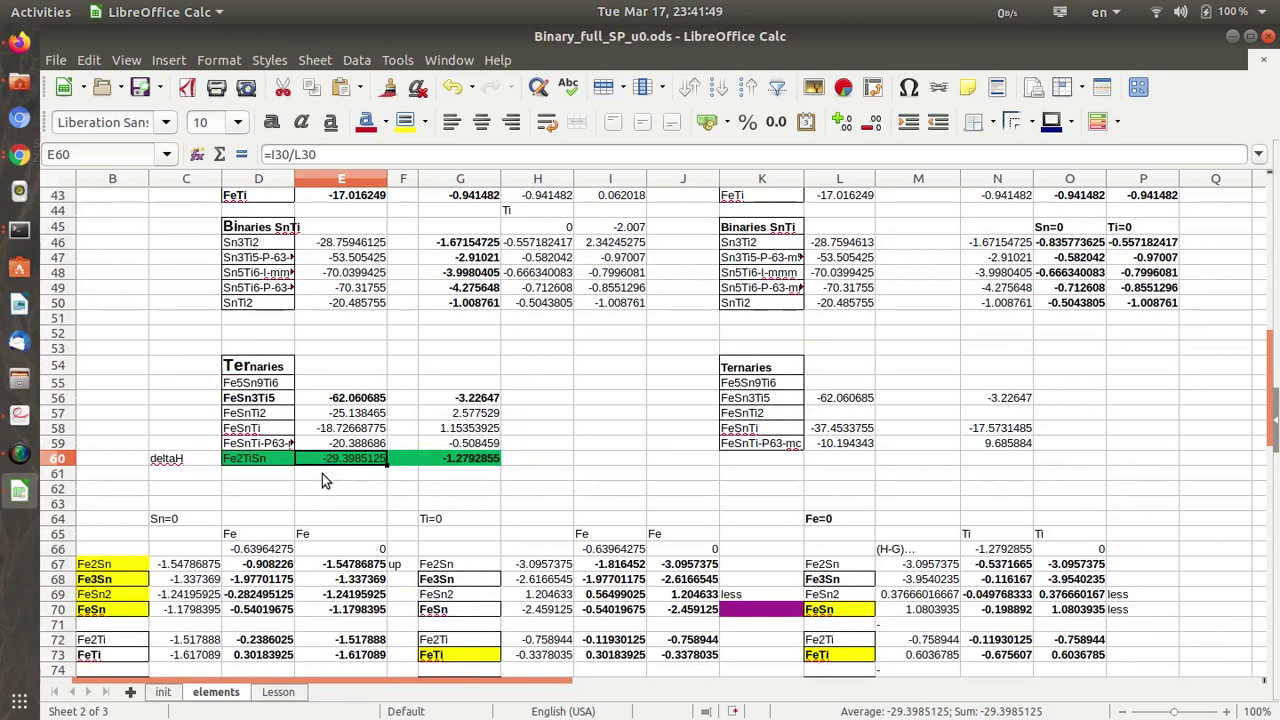
Step: Enter the label H in E61, directly below Fe2TiSn's formula-unit energy
click(322, 473)
text(H)
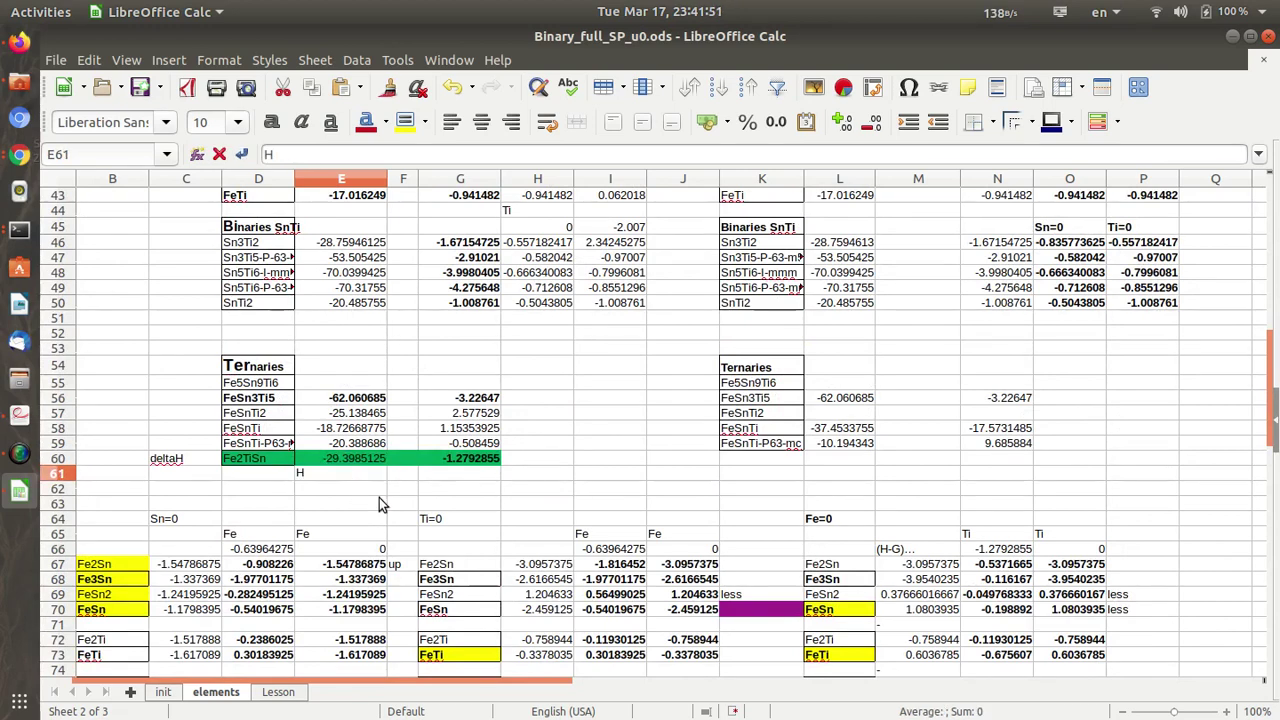
key(Return)
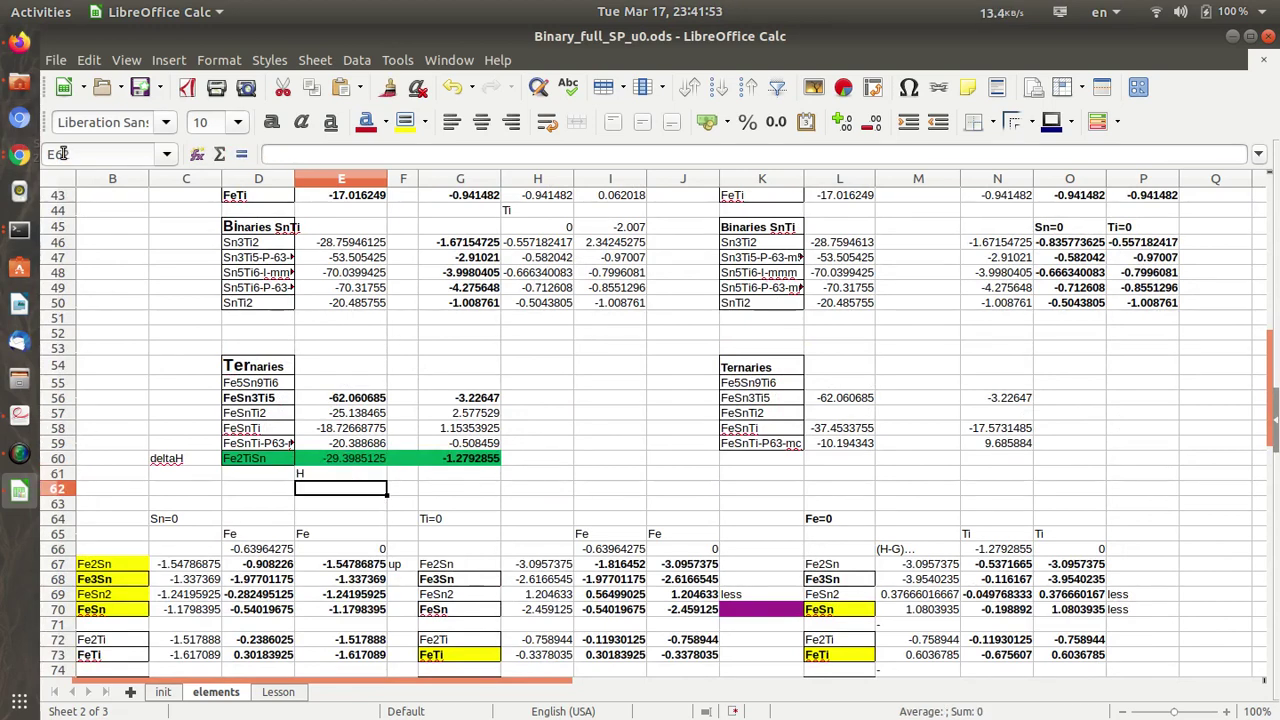
Step: Switch to the Co2TiZ native-defects paper in Chrome and find equations (6) and (7) relating chemical potentials to formation enthalpy
click(19, 155)
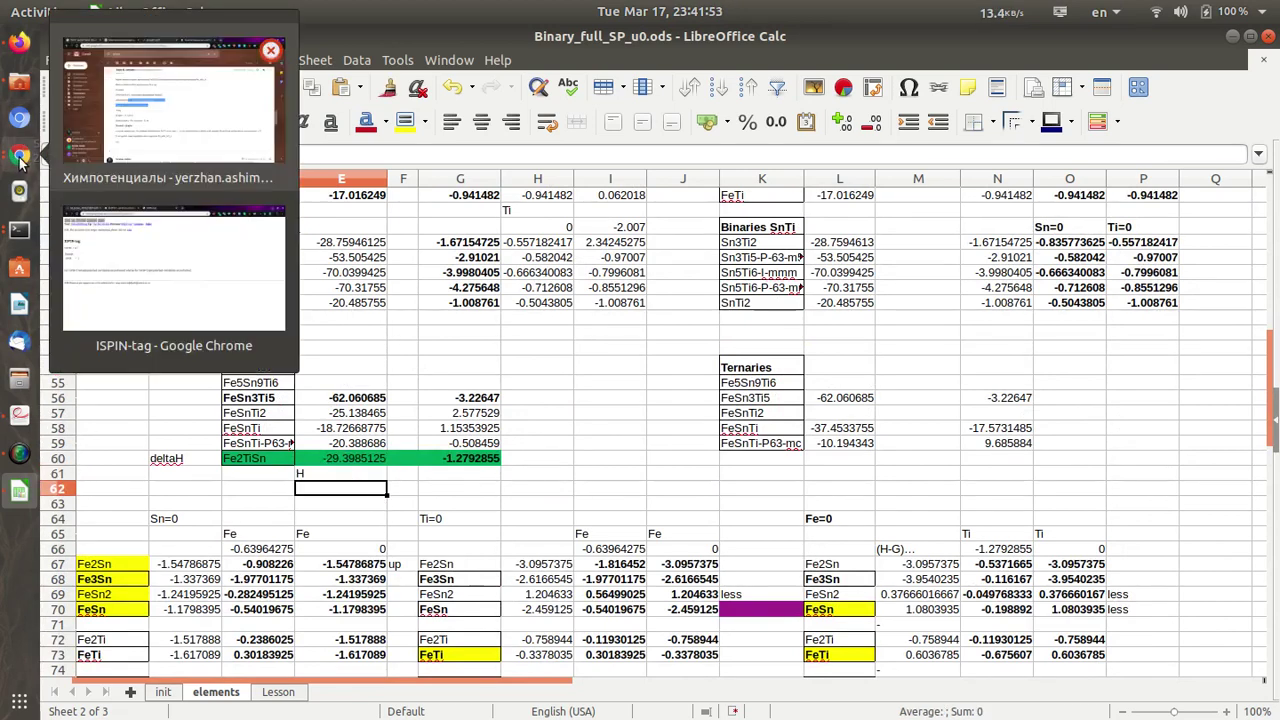
click(179, 121)
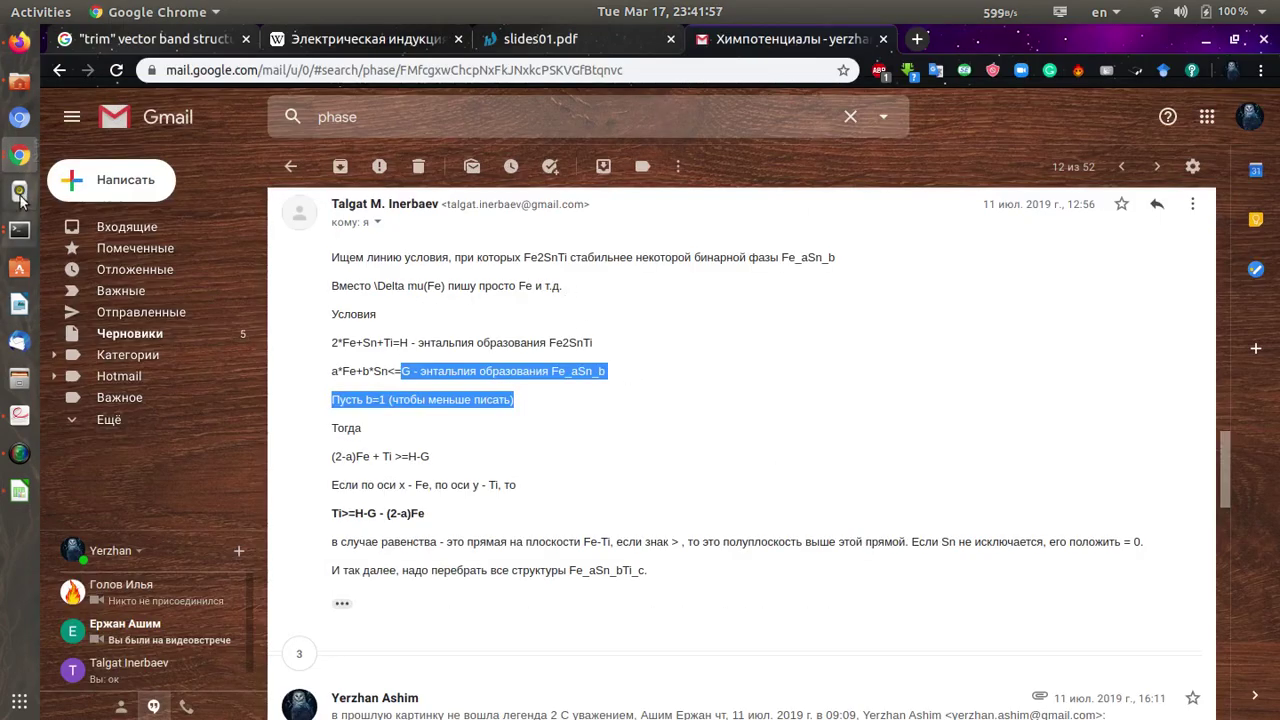
click(19, 155)
click(132, 265)
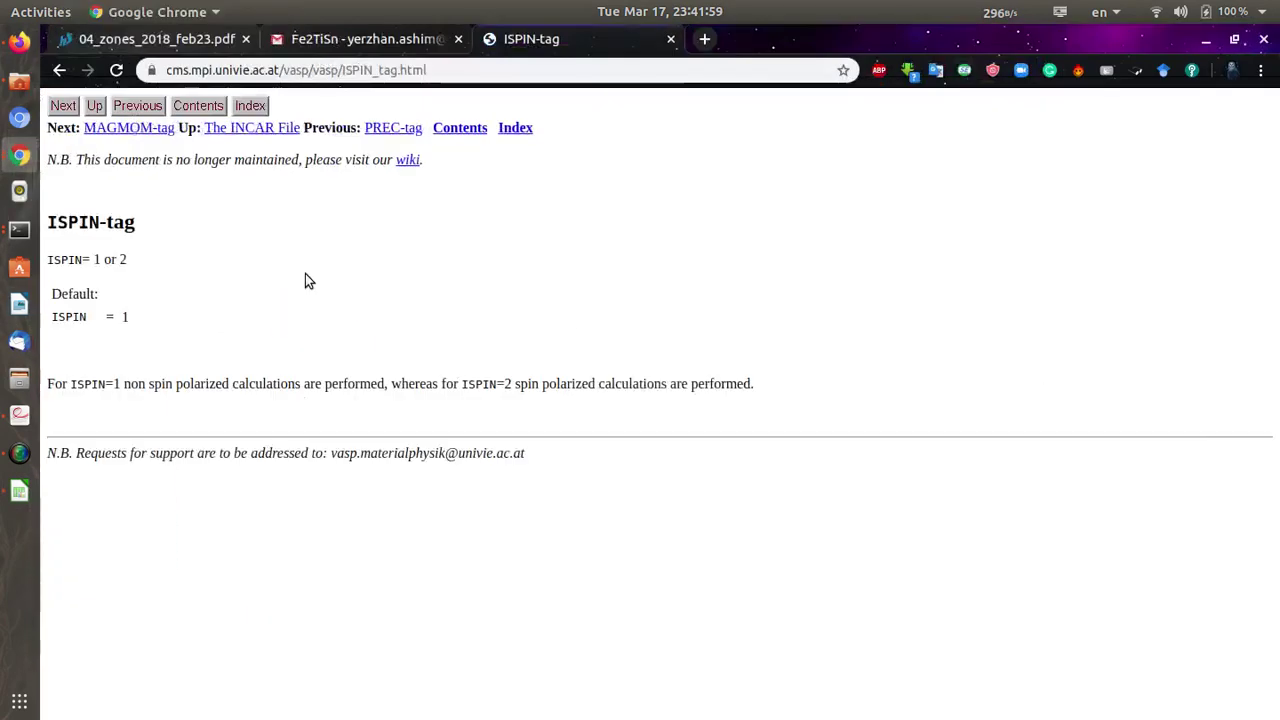
click(318, 42)
scroll(660, 447, up, 5)
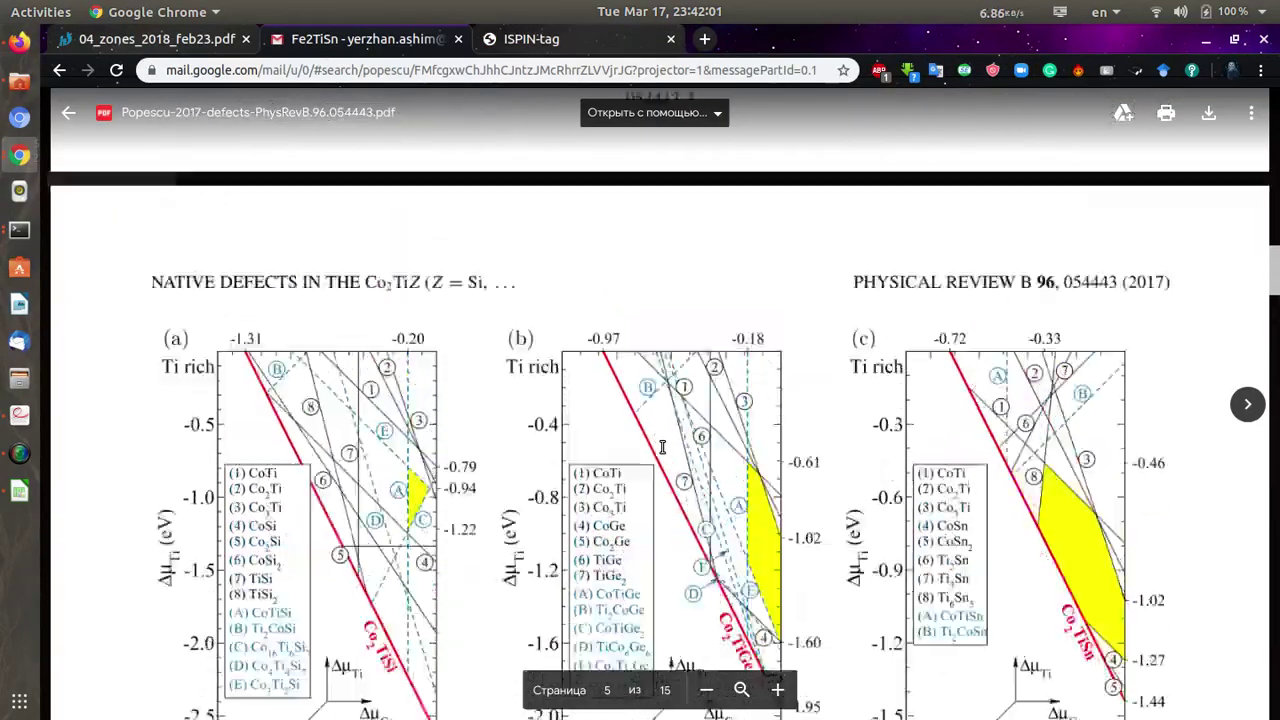
scroll(661, 447, up, 10)
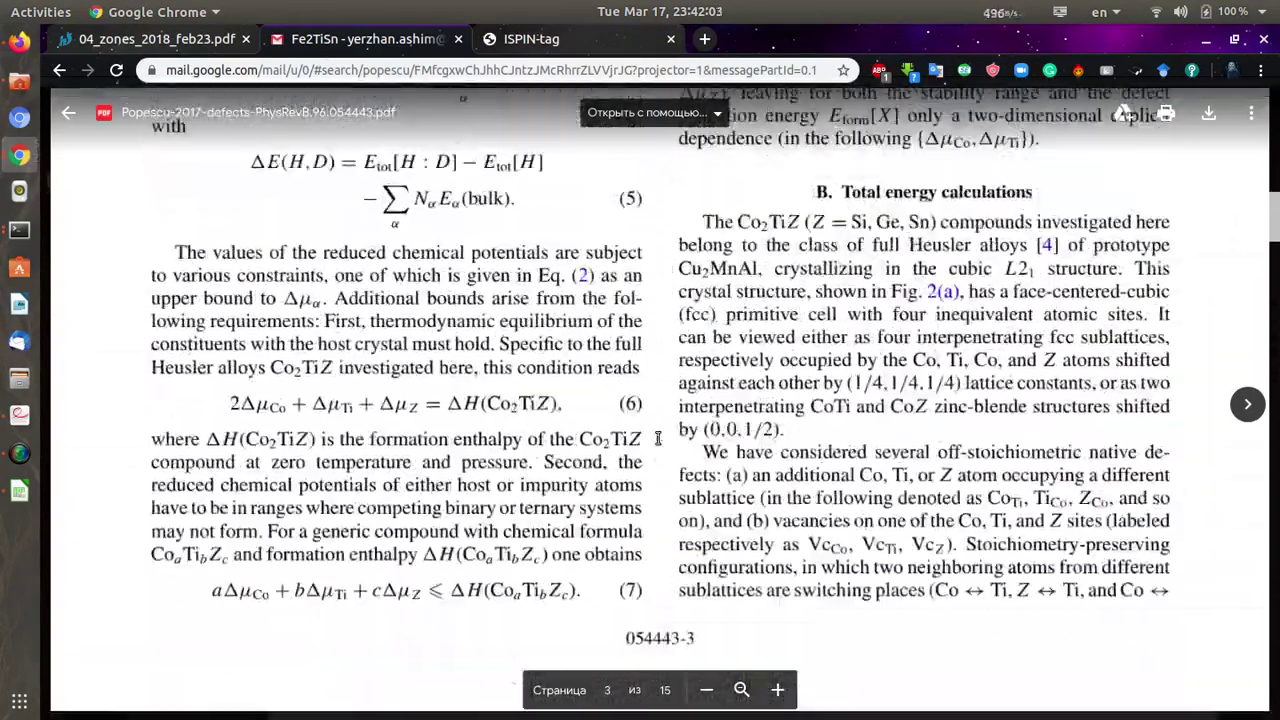
Step: Examine the formation enthalpy term in equation (6) of the paper and the H and G stability conditions in the Gmail message
double_click(456, 404)
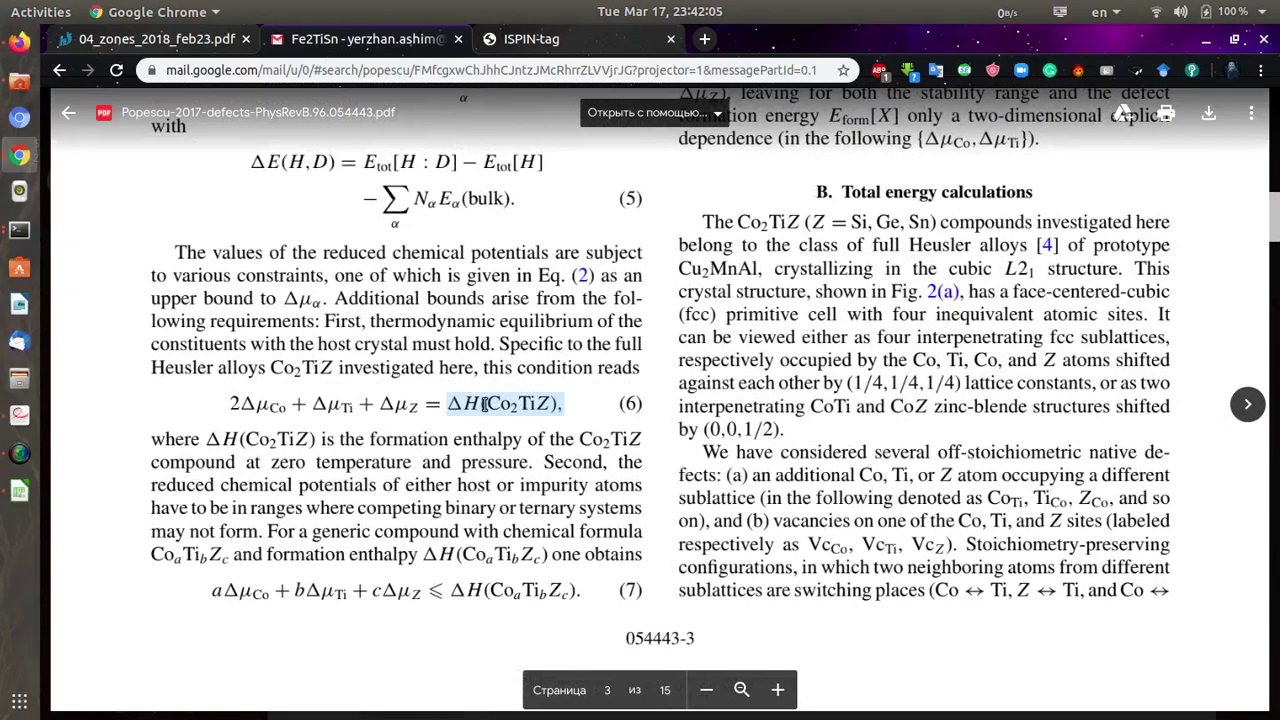
scroll(569, 447, down, 3)
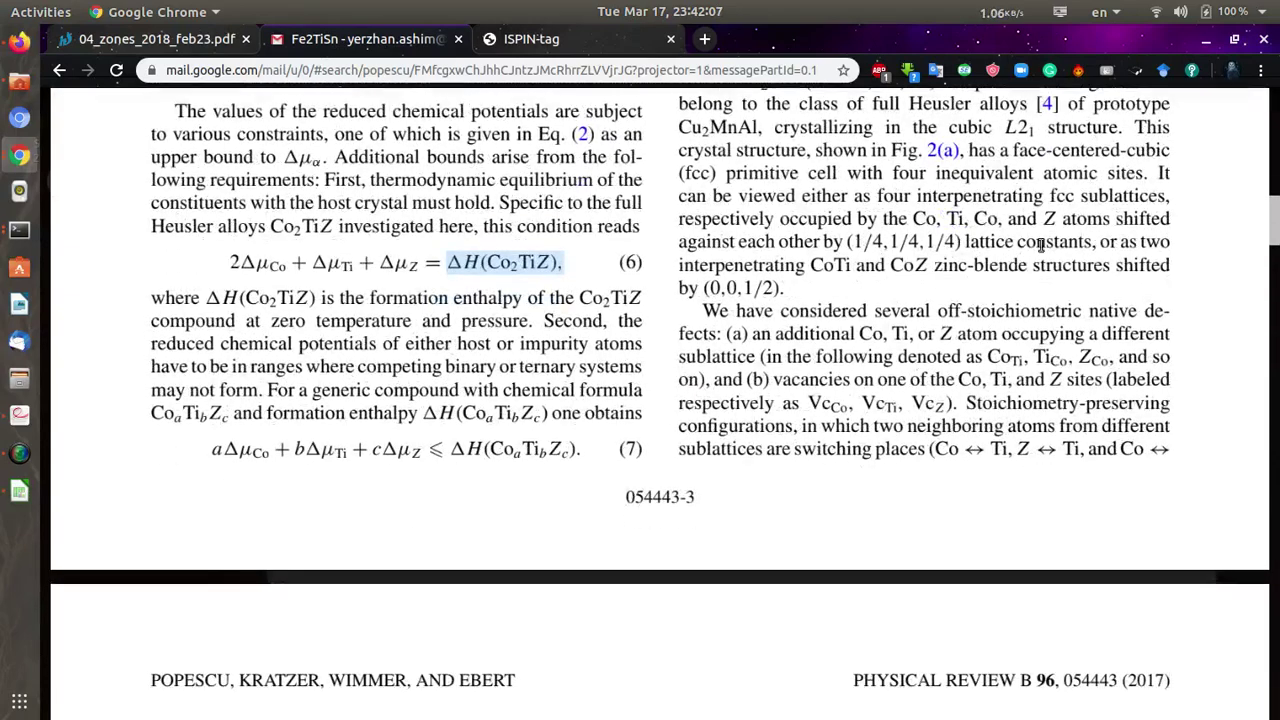
click(1208, 42)
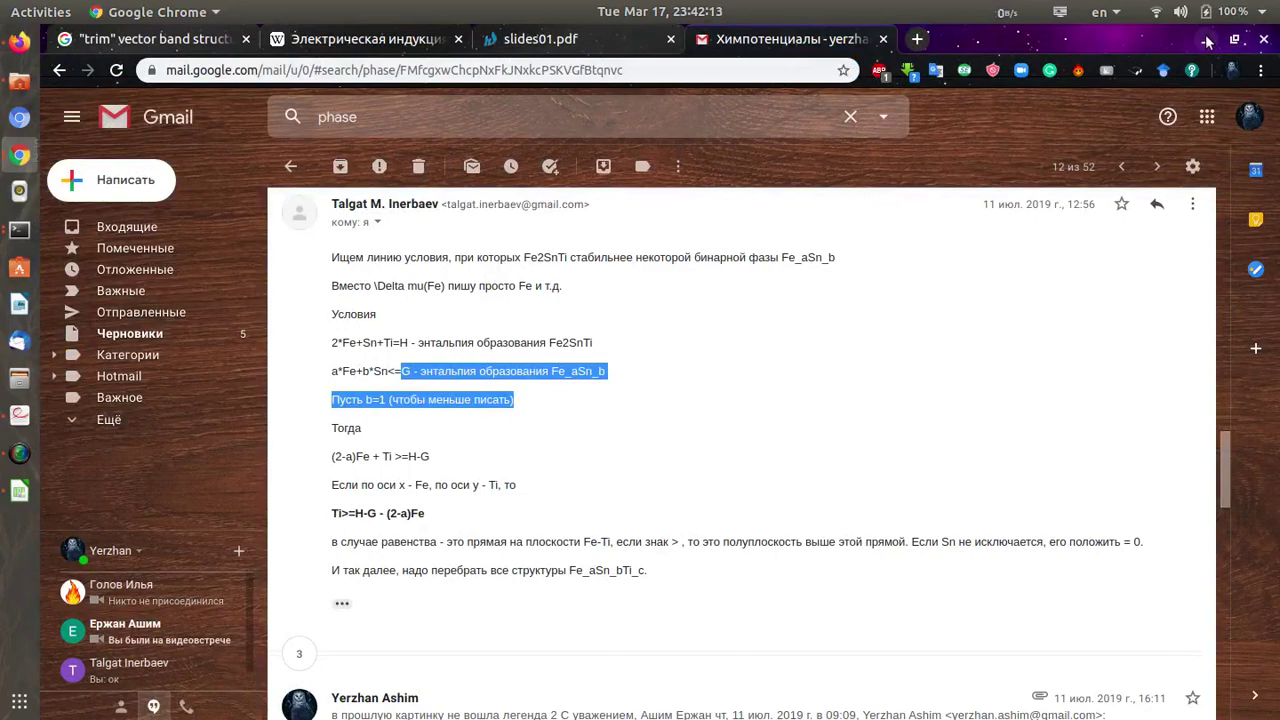
scroll(866, 464, down, 3)
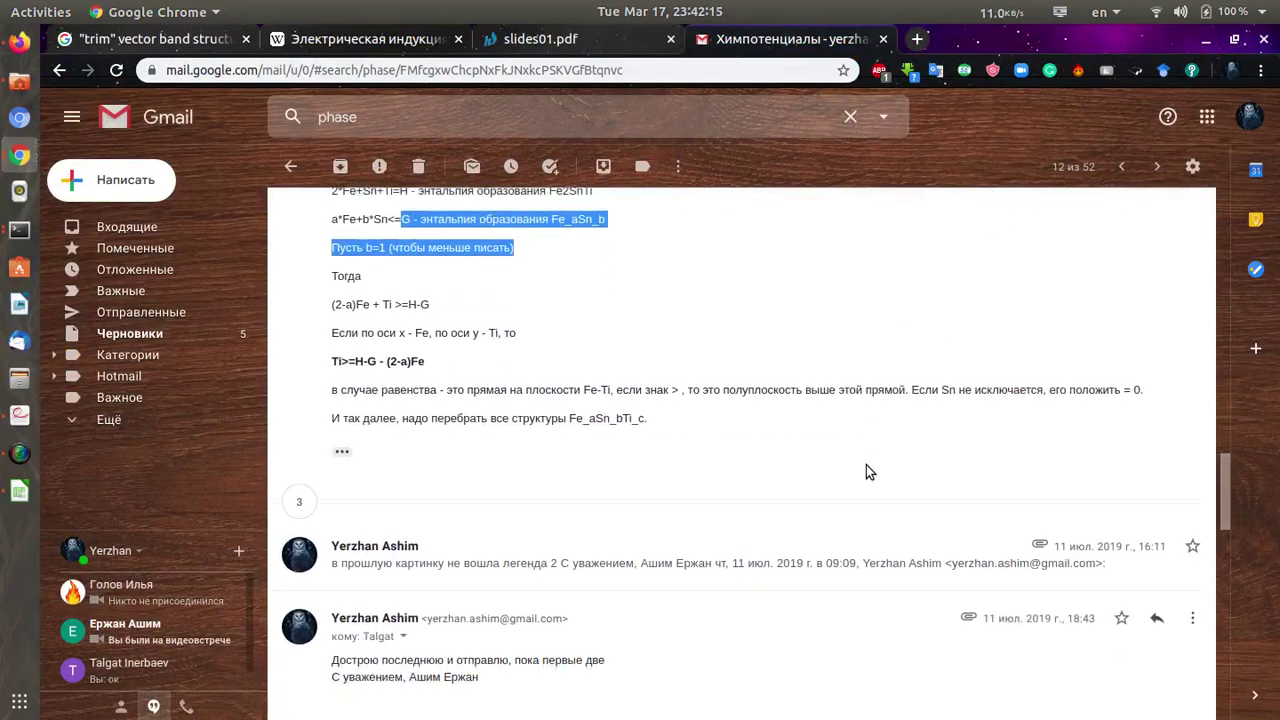
Step: Switch to LibreOffice Calc and review Fe2TiSn's row alongside the binaries tables and the Sn=0, Ti=0 and Fe=0 tables
click(15, 497)
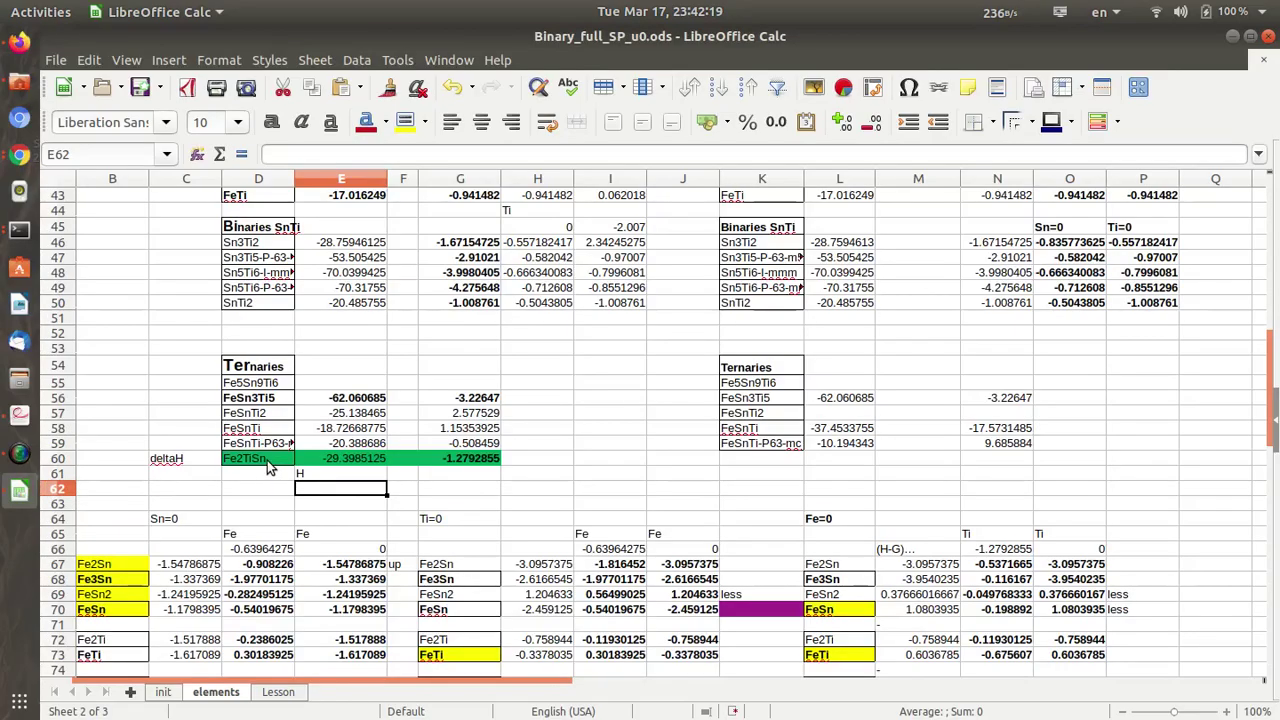
click(255, 463)
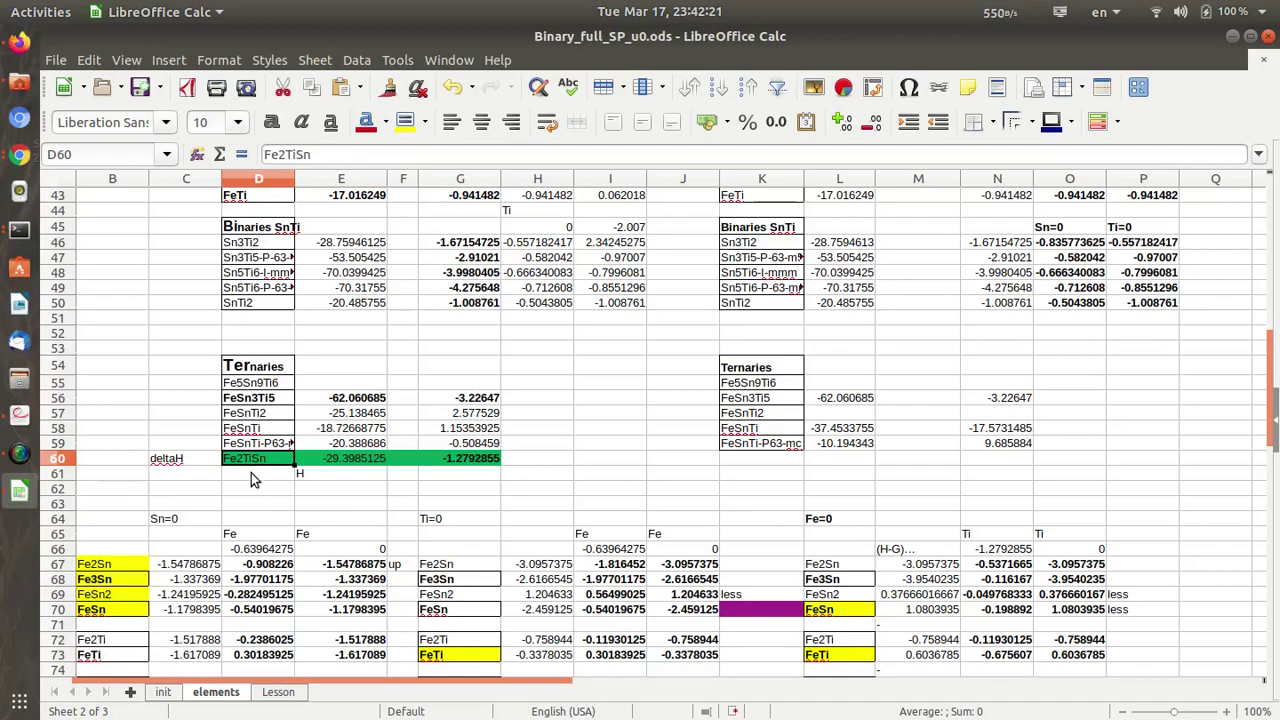
scroll(495, 512, down, 5)
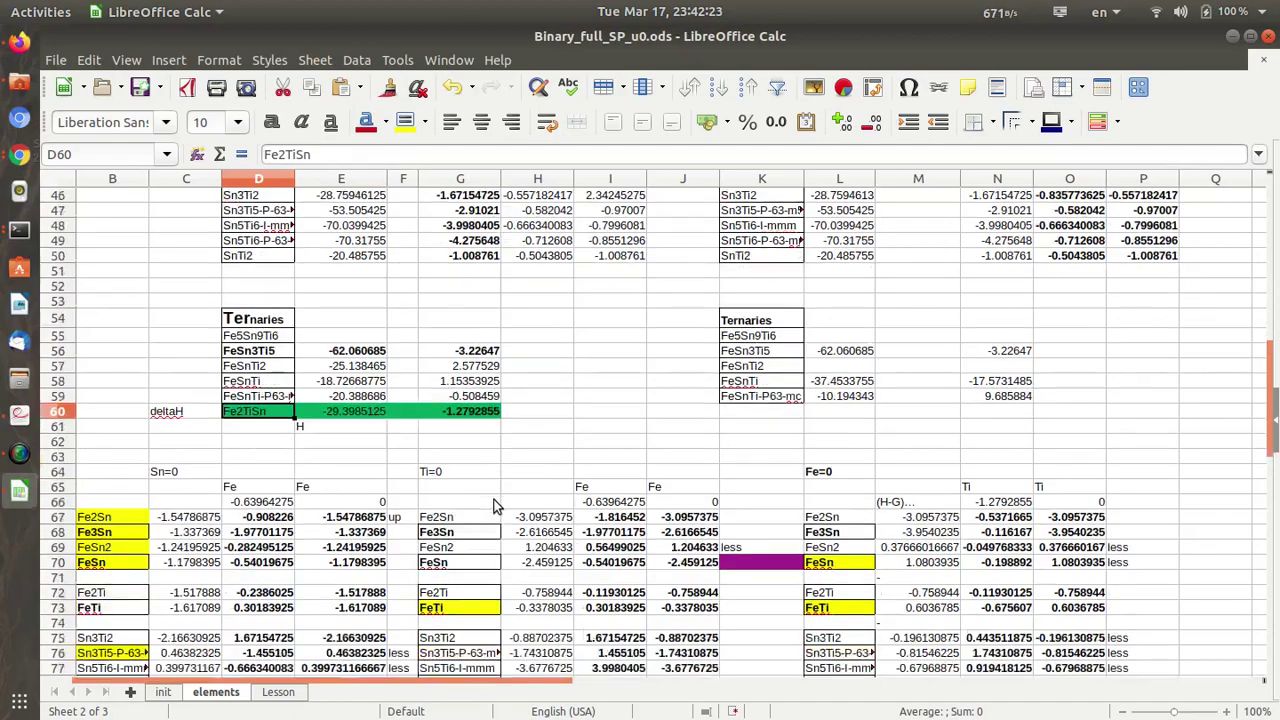
scroll(493, 507, down, 4)
scroll(493, 507, up, 4)
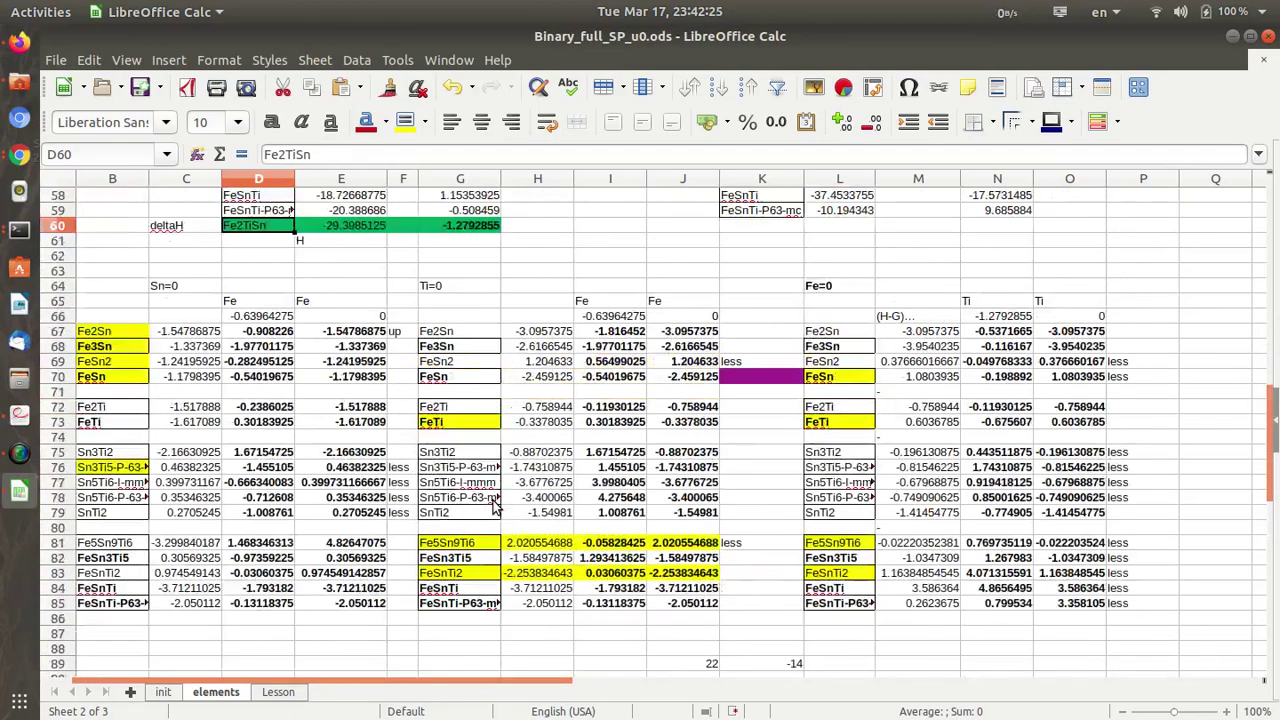
scroll(493, 508, up, 9)
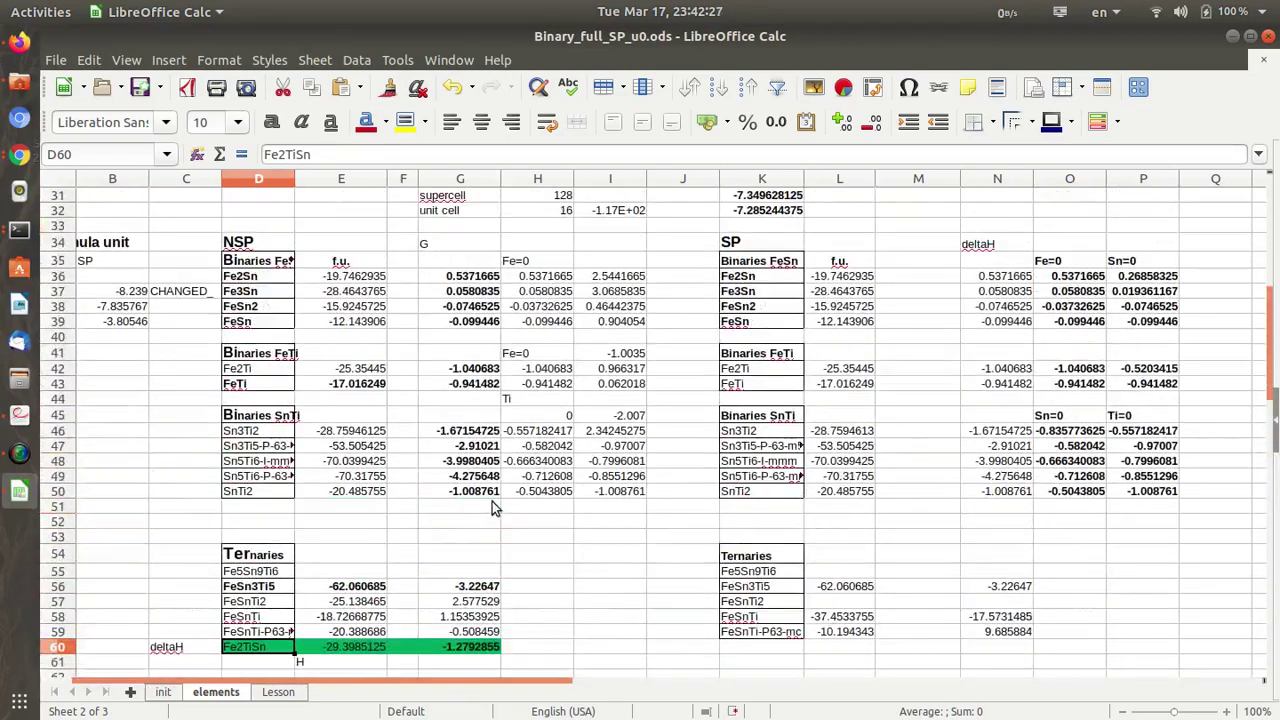
scroll(492, 502, up, 6)
scroll(491, 503, down, 6)
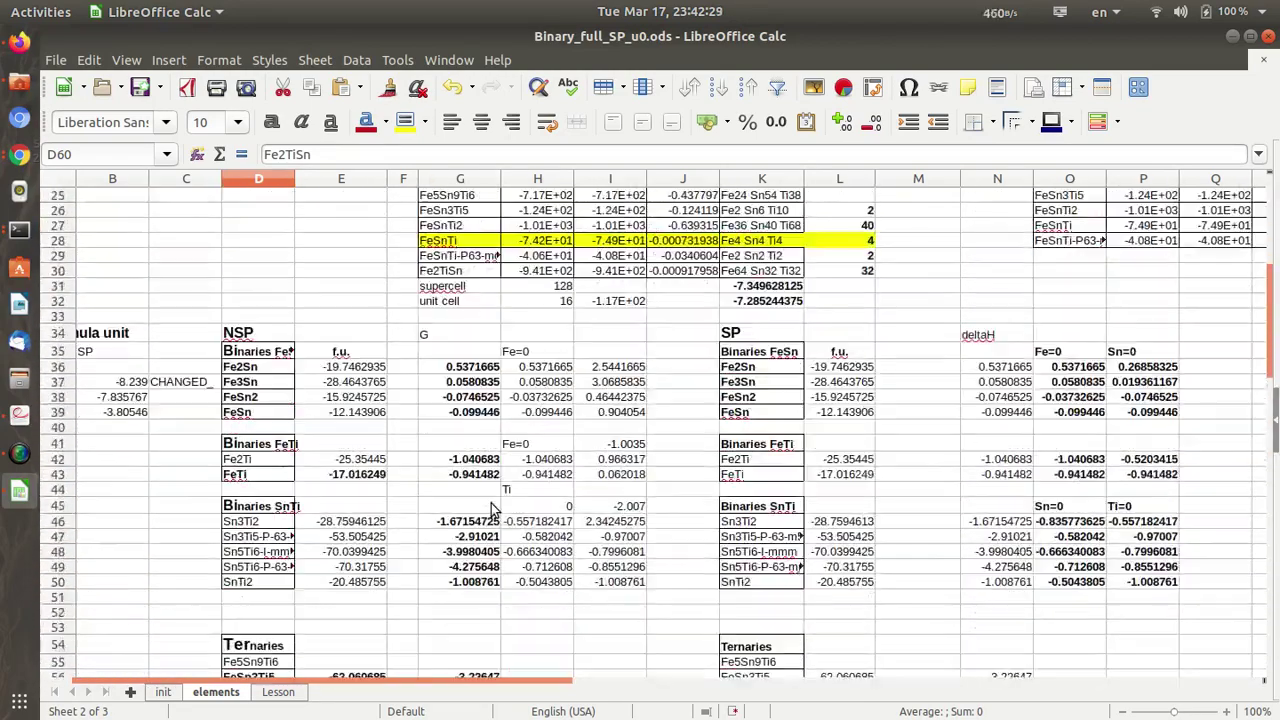
scroll(452, 547, down, 2)
Step: Check Fe2TiSn's formation enthalpy formula in G60 and enter the label deltaH in G61 directly below it
click(361, 554)
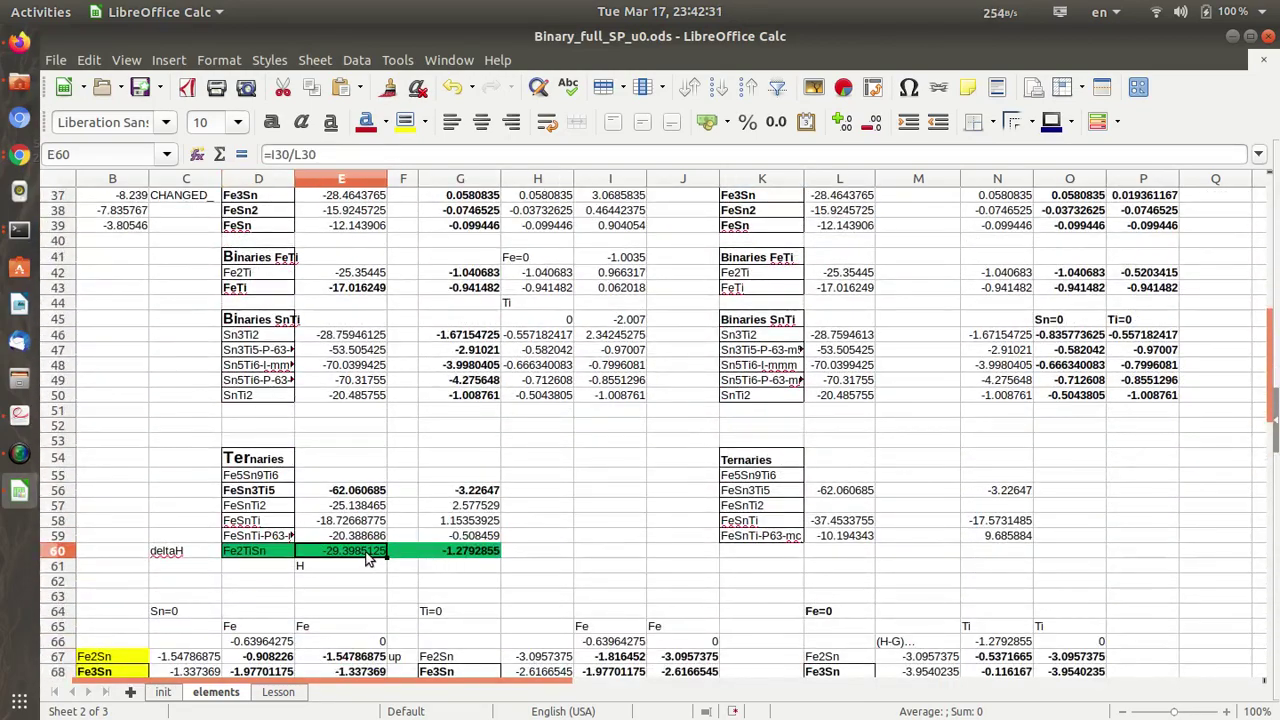
click(470, 558)
double_click(470, 558)
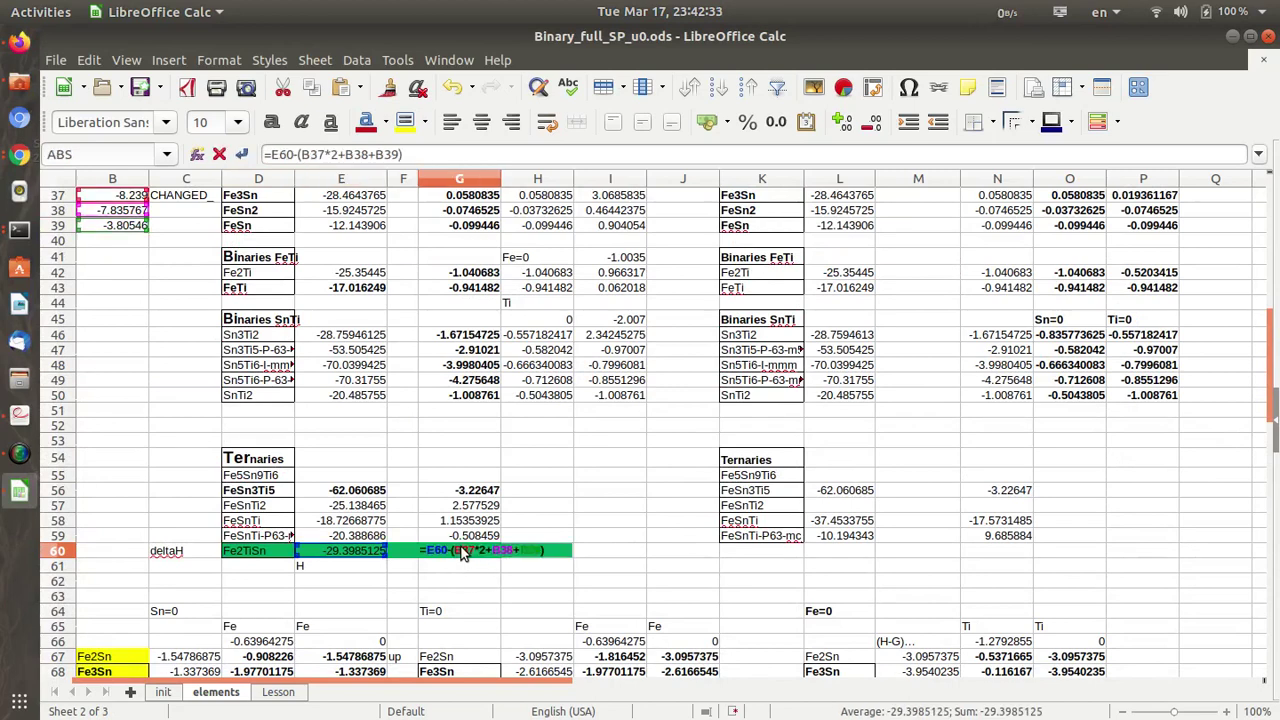
key(Return)
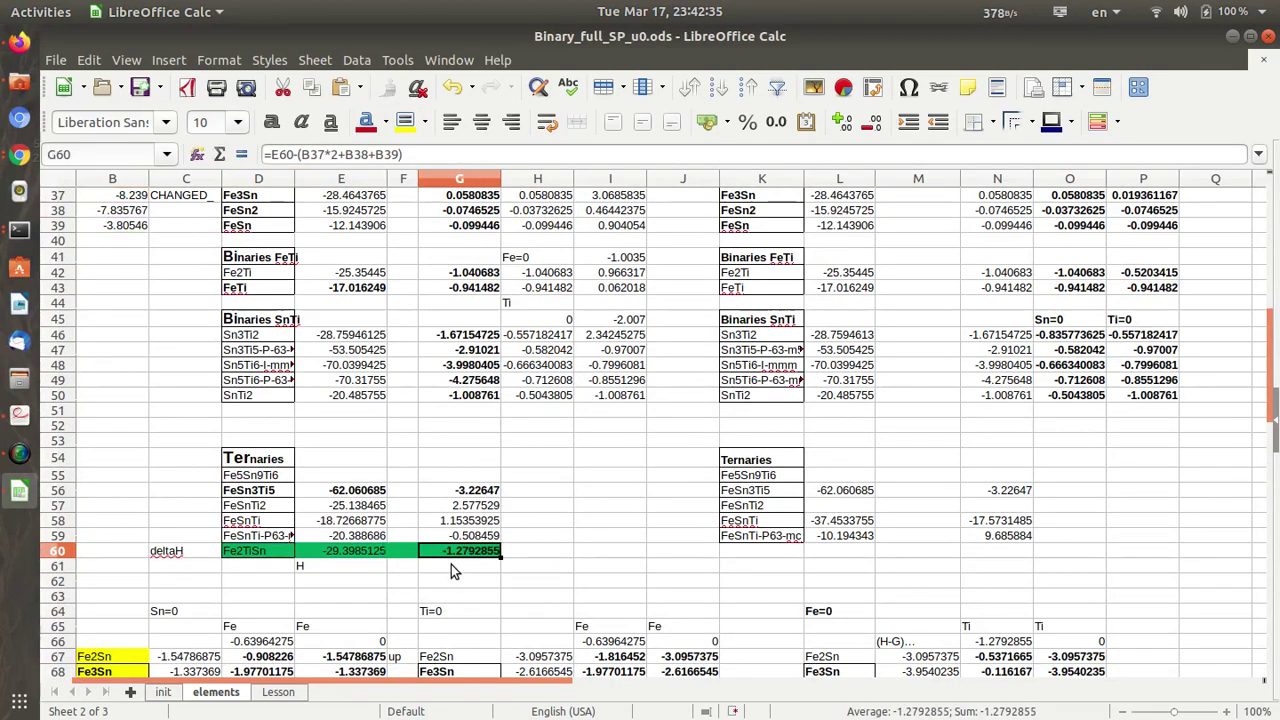
text(de)
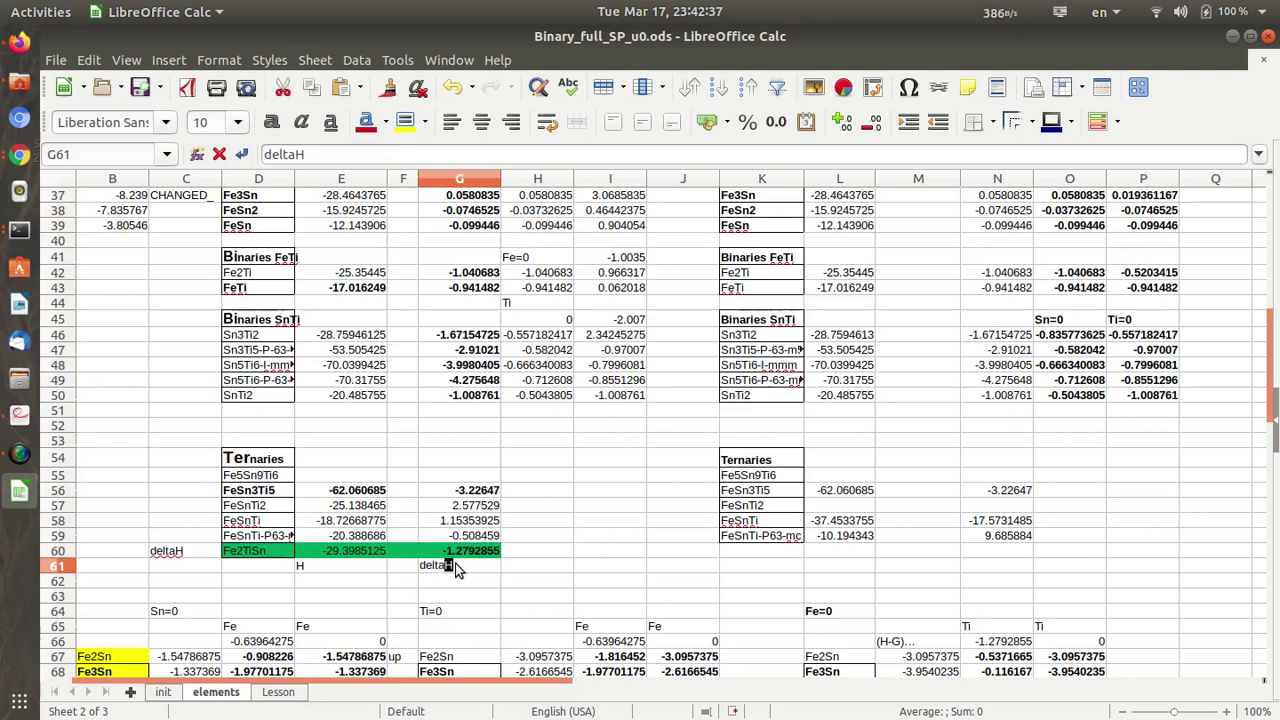
text(lta)
key(Return)
click(458, 566)
Step: Inspect the B37*2 iron term in Fe2TiSn's formation enthalpy formula in G60, tracing it to the elemental energies
double_click(446, 551)
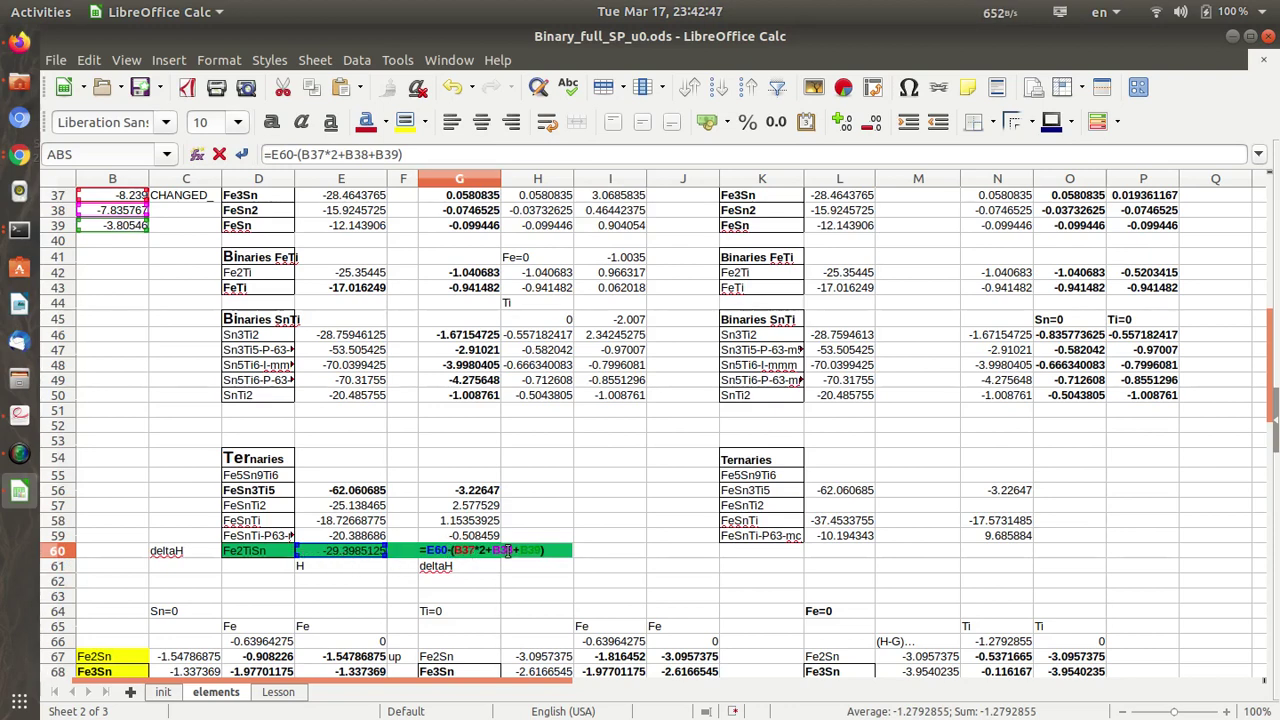
scroll(477, 684, left, 1)
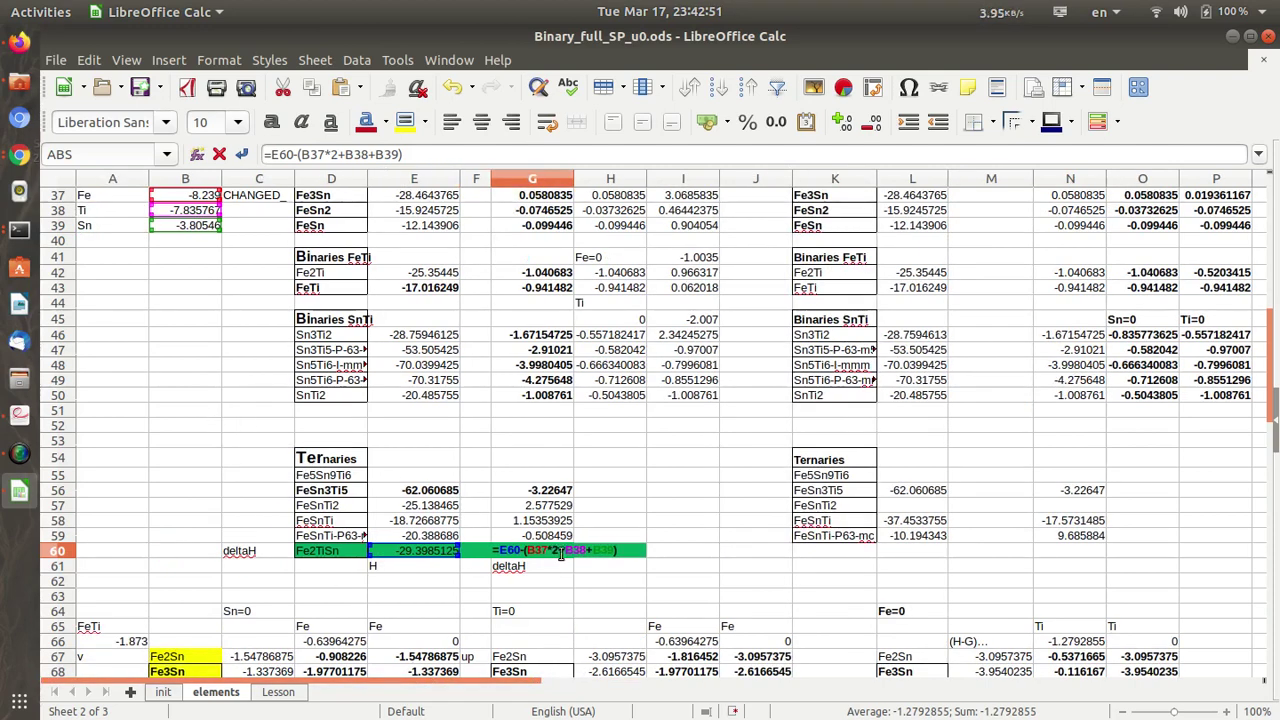
drag(560, 551, 528, 551)
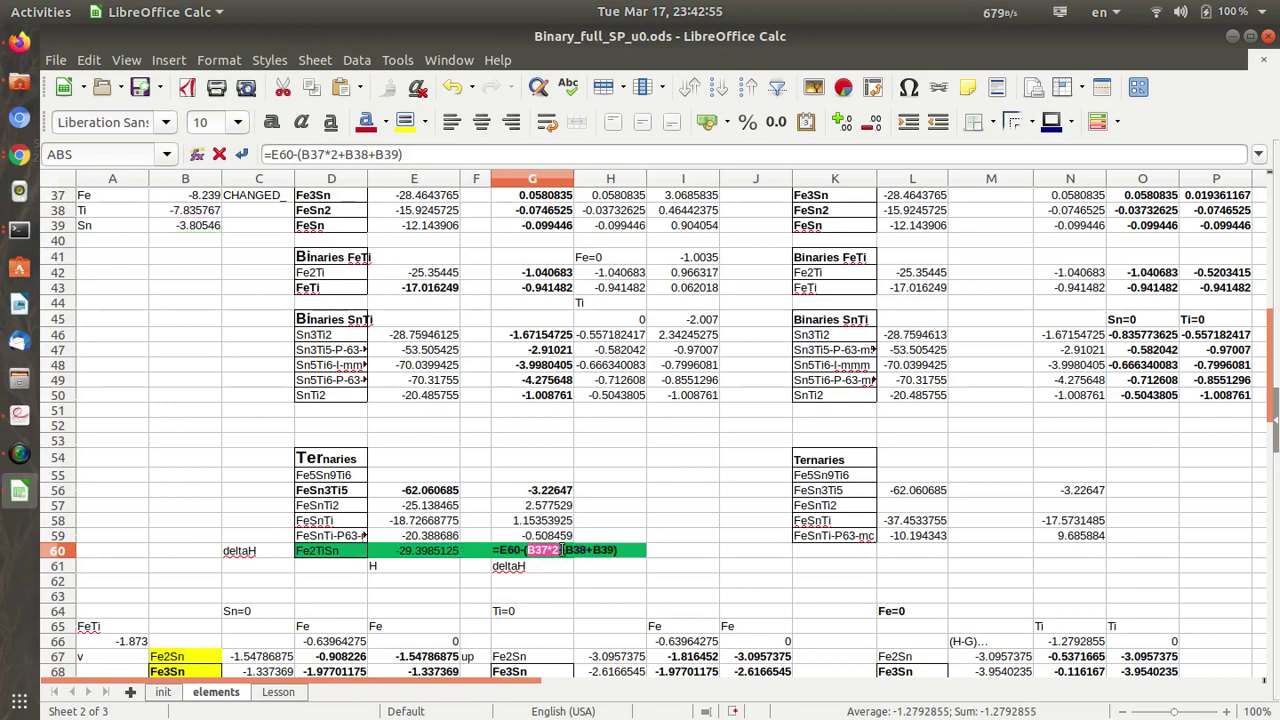
click(562, 551)
drag(529, 550, 553, 550)
click(562, 551)
key(Return)
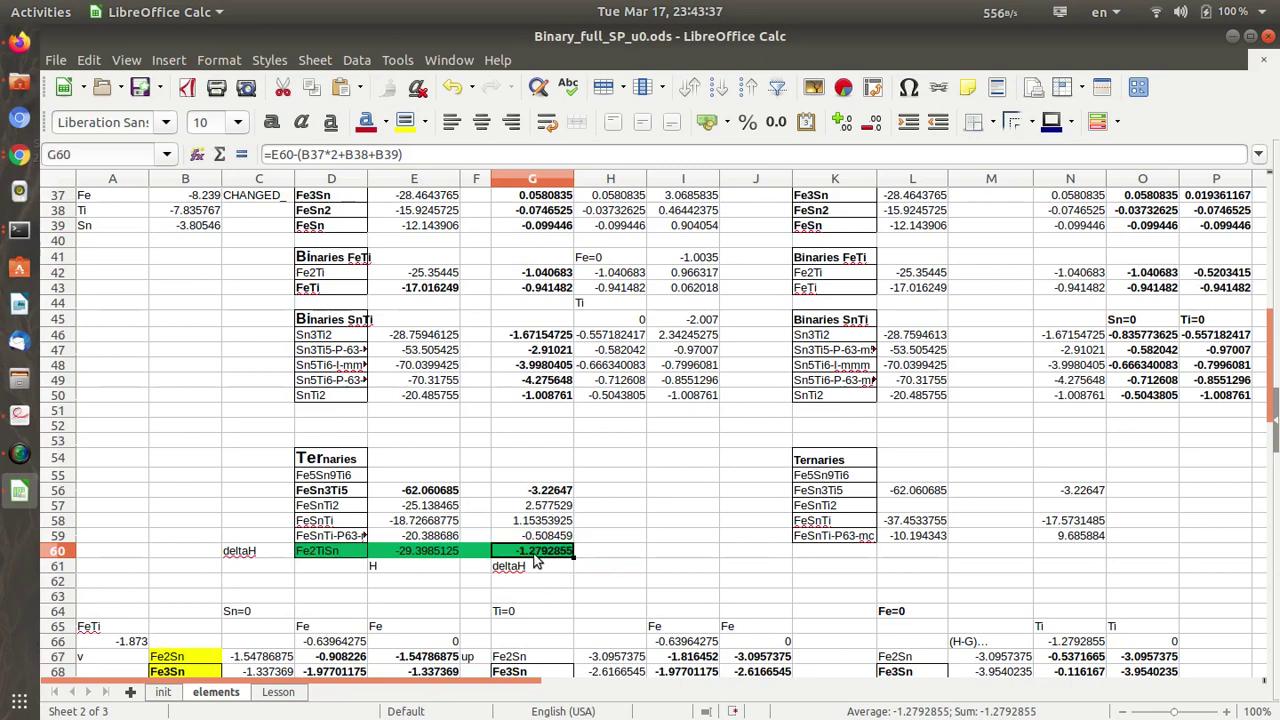
Step: Inspect the full elemental sum B37*2+B38+B39 that G60 subtracts from Fe2TiSn's formula-unit energy in E60
double_click(533, 551)
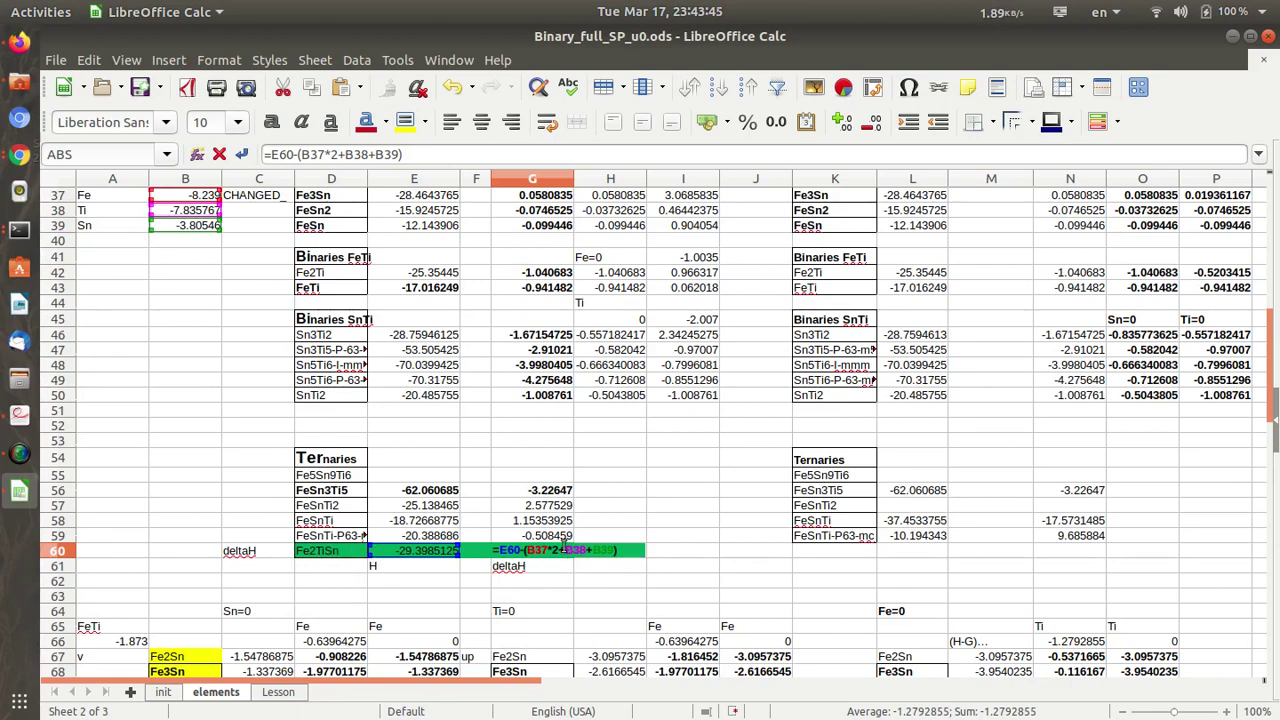
drag(528, 550, 606, 550)
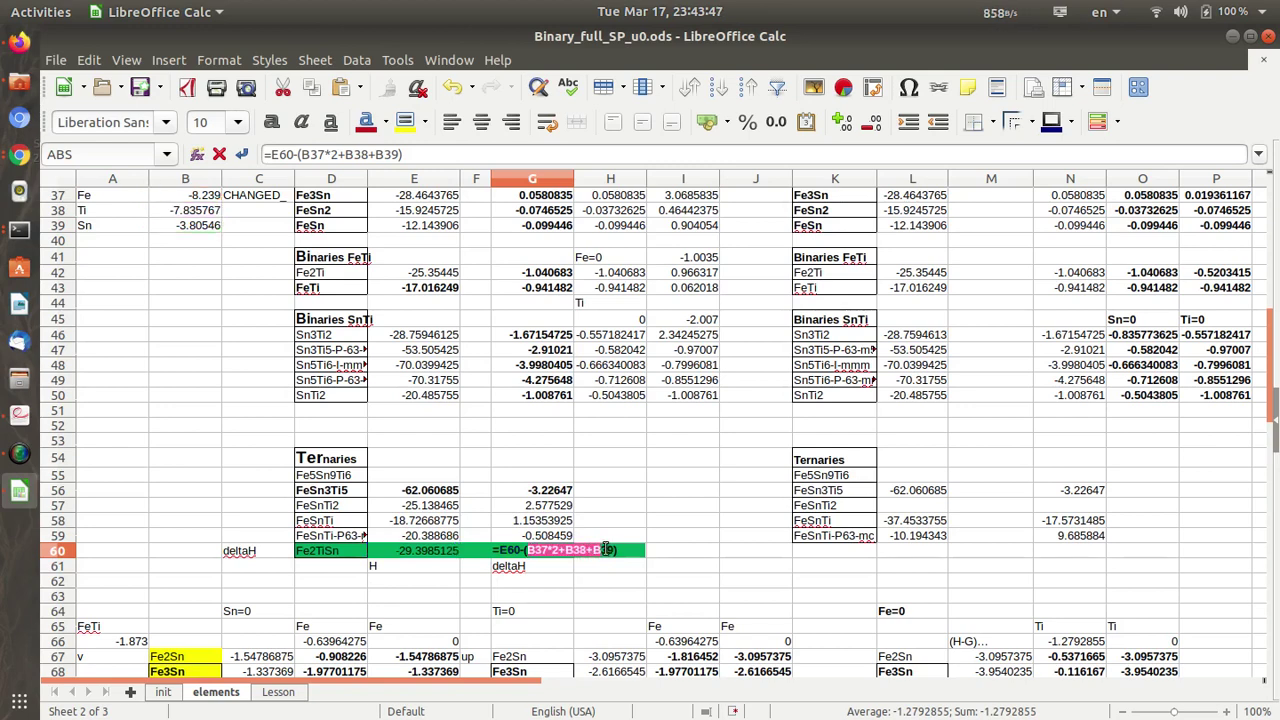
click(527, 550)
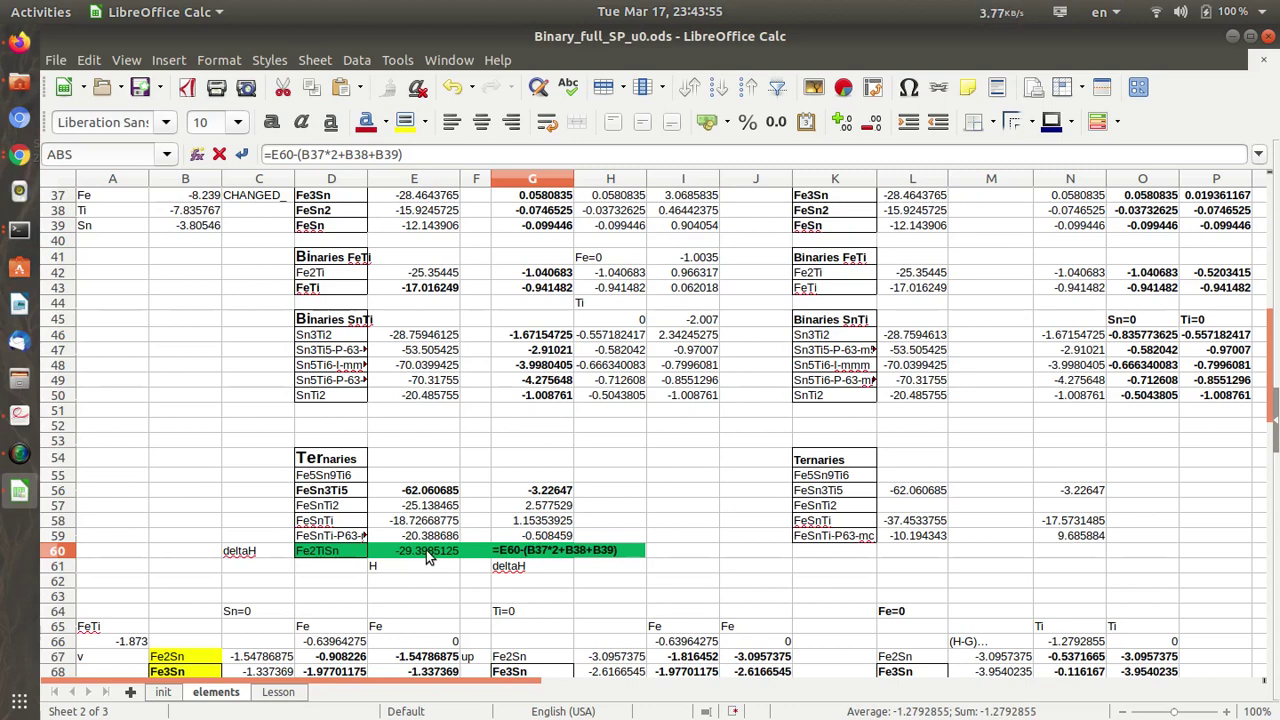
key(Return)
click(550, 552)
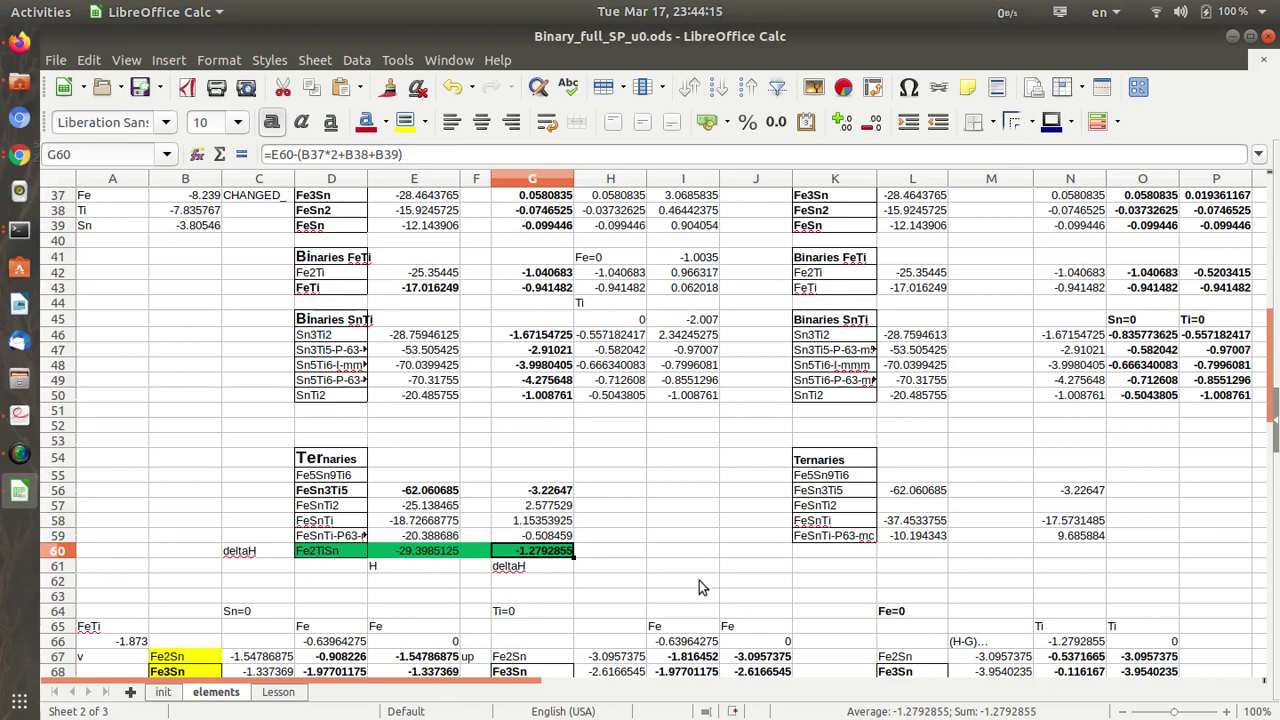
Step: Make the G label in G34, above the NSP binaries' formation enthalpies, bold
scroll(687, 581, up, 3)
scroll(687, 581, down, 3)
scroll(720, 488, up, 2)
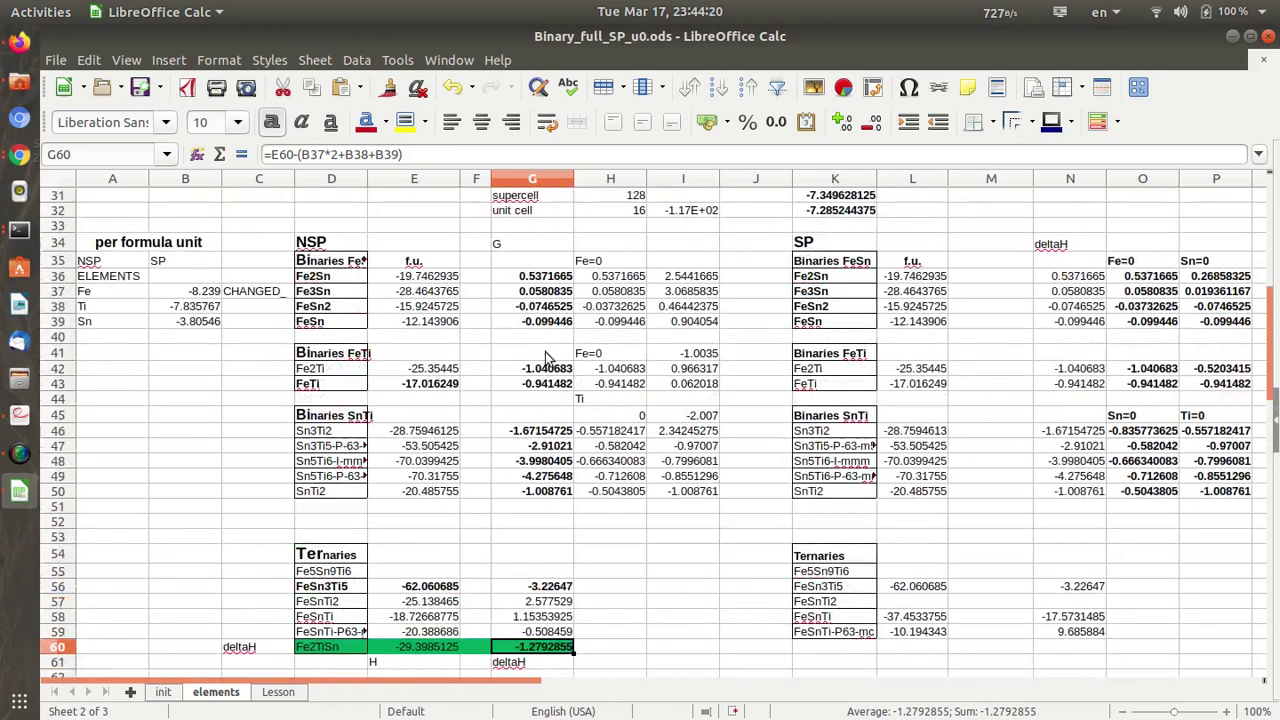
click(522, 245)
text(G)
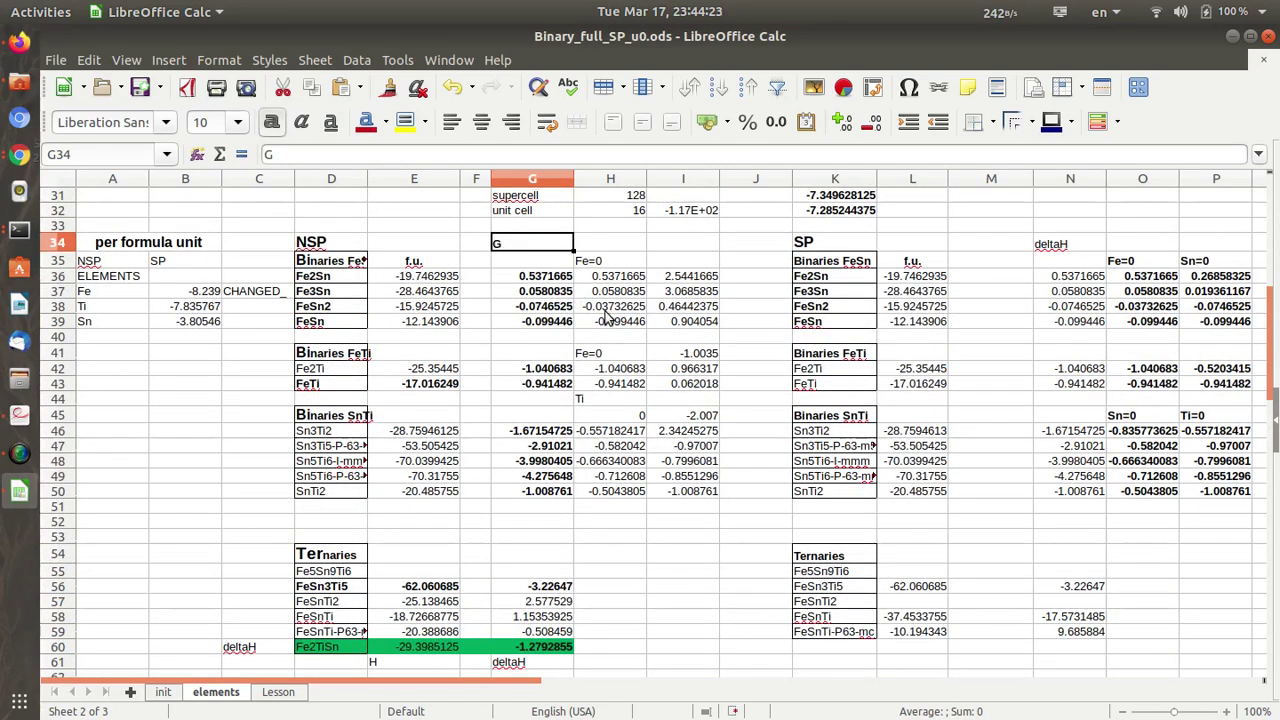
Step: Select the NSP binaries' formation enthalpies G36:G50 and compare them with the ternaries table and Fe2TiSn's deltaH
click(560, 276)
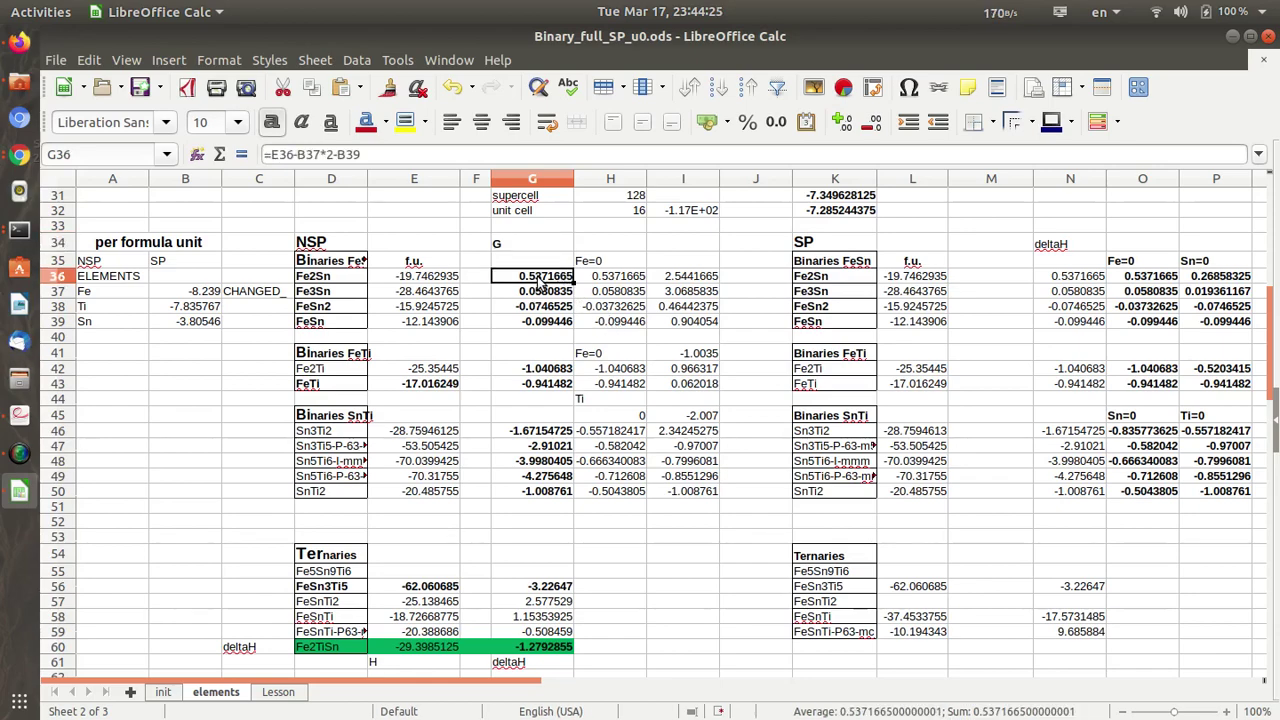
drag(540, 282, 520, 492)
scroll(717, 538, up, 4)
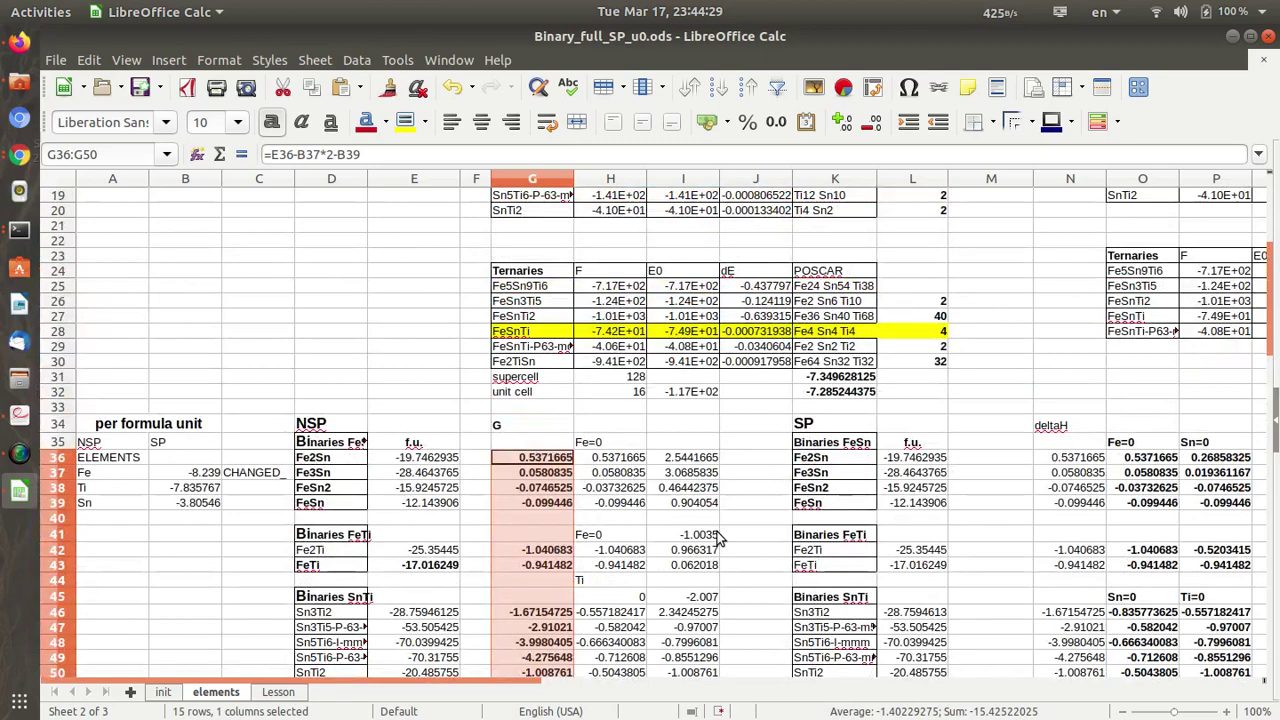
scroll(717, 538, down, 5)
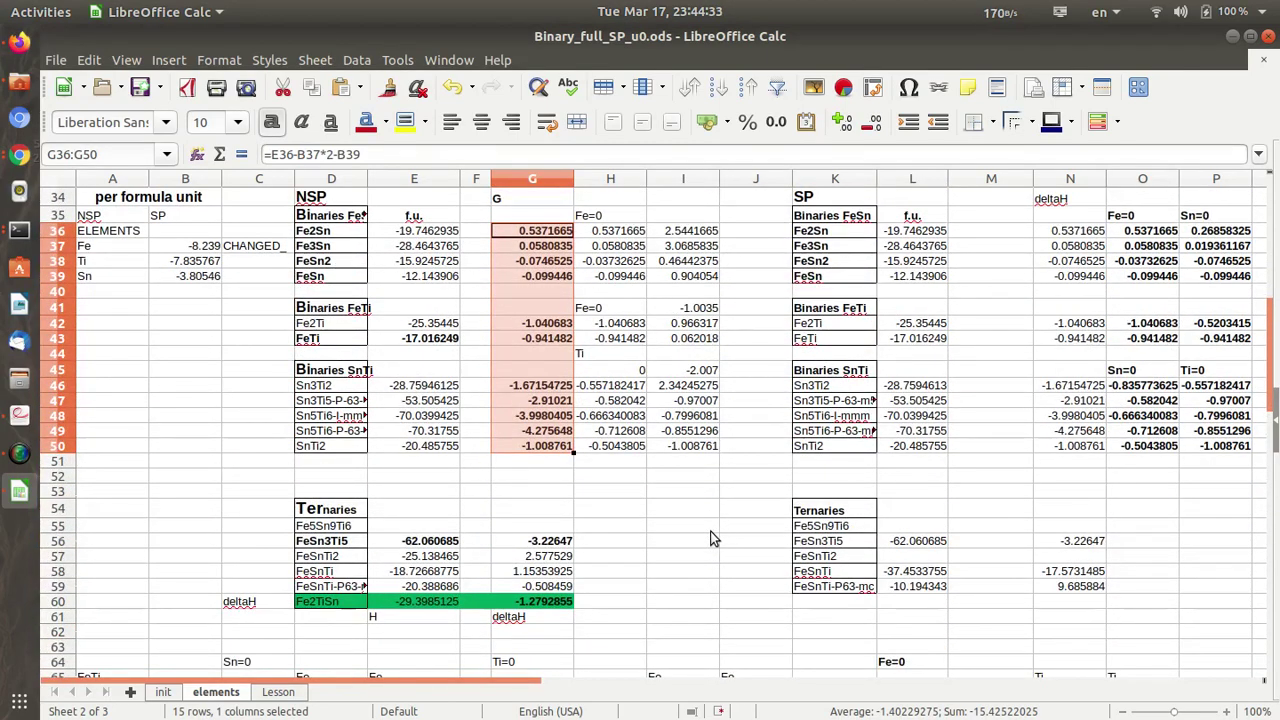
scroll(710, 538, down, 7)
scroll(706, 540, up, 5)
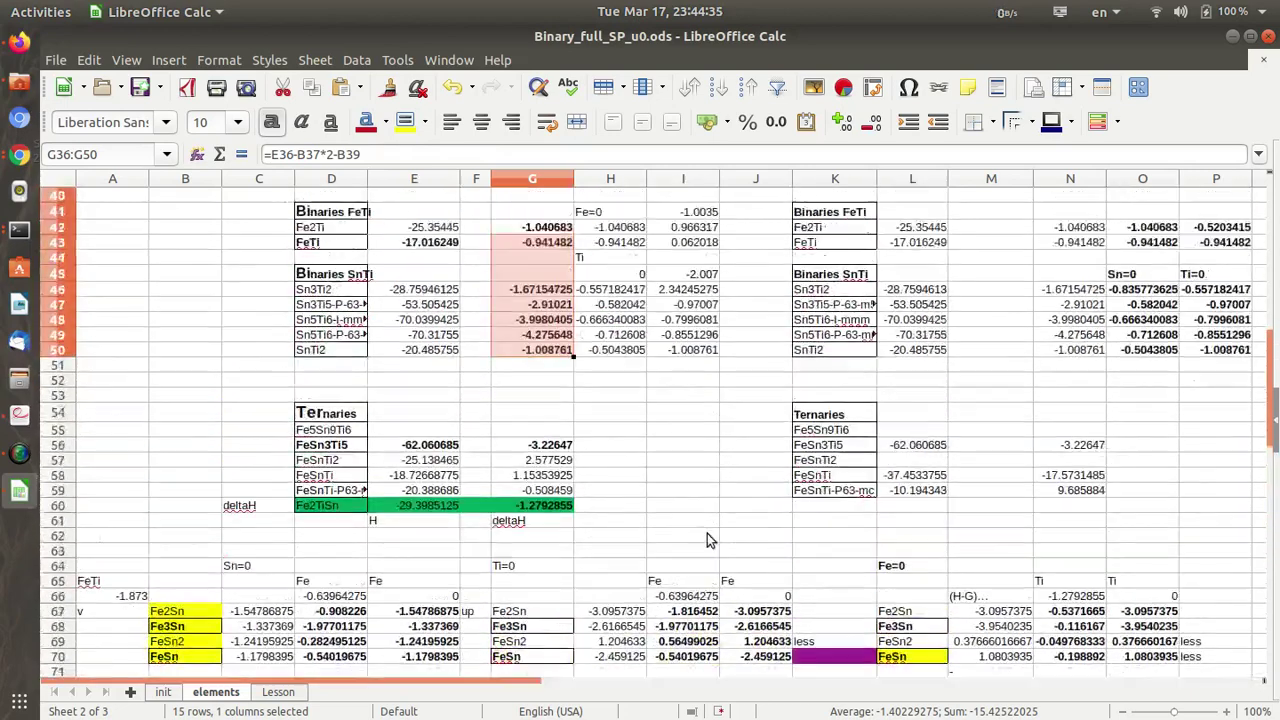
scroll(706, 540, up, 4)
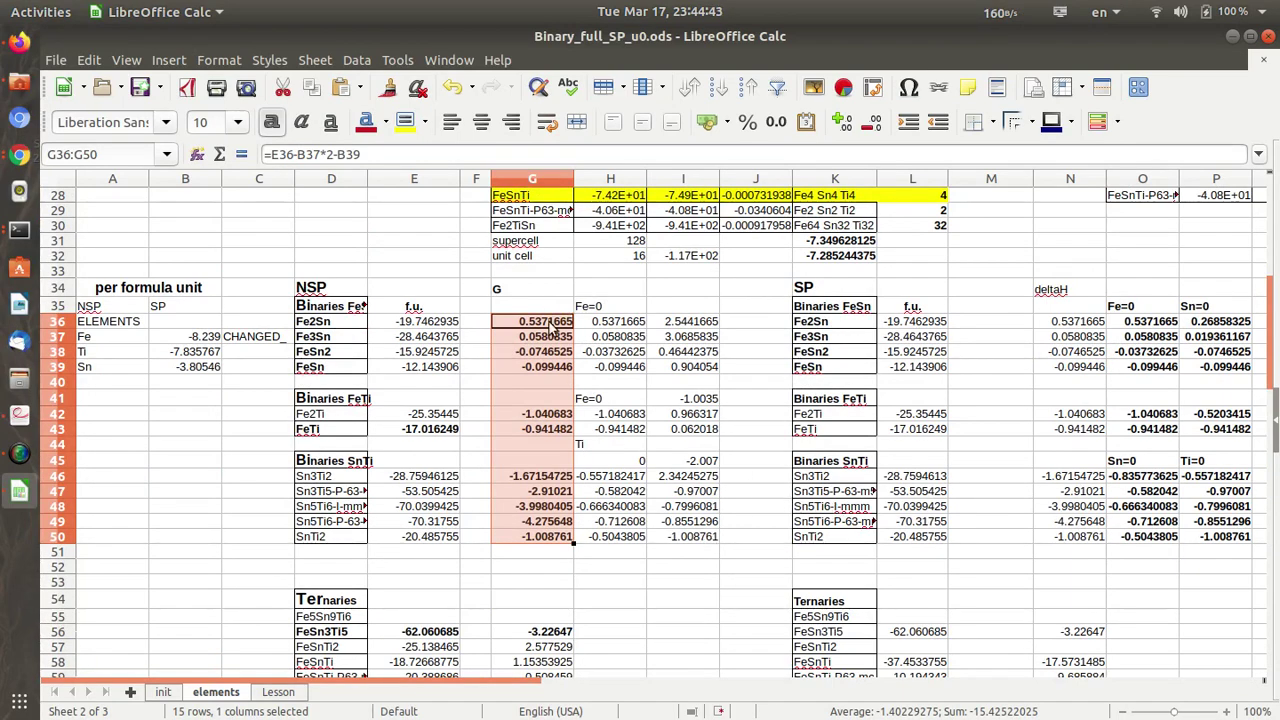
Step: Clear the range selection and review the Sn=0, Ti=0 and Fe=0 tables below the ternaries
click(722, 540)
scroll(722, 540, down, 11)
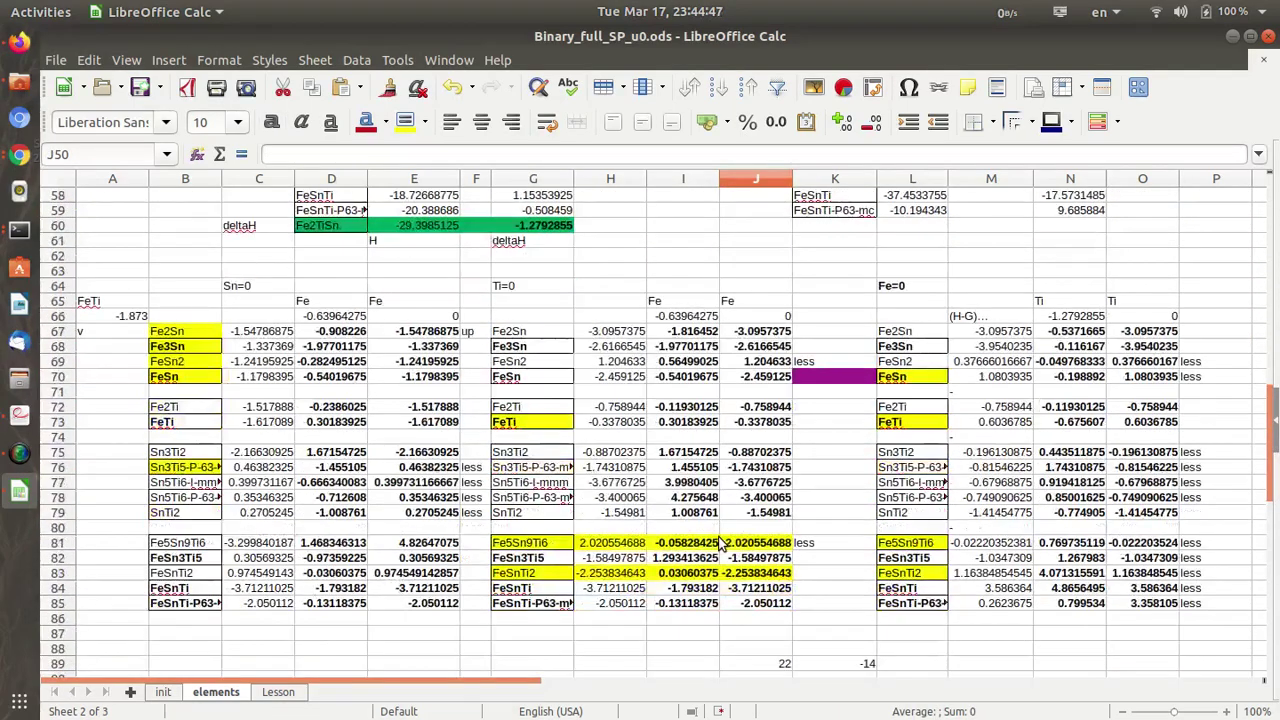
scroll(722, 543, up, 7)
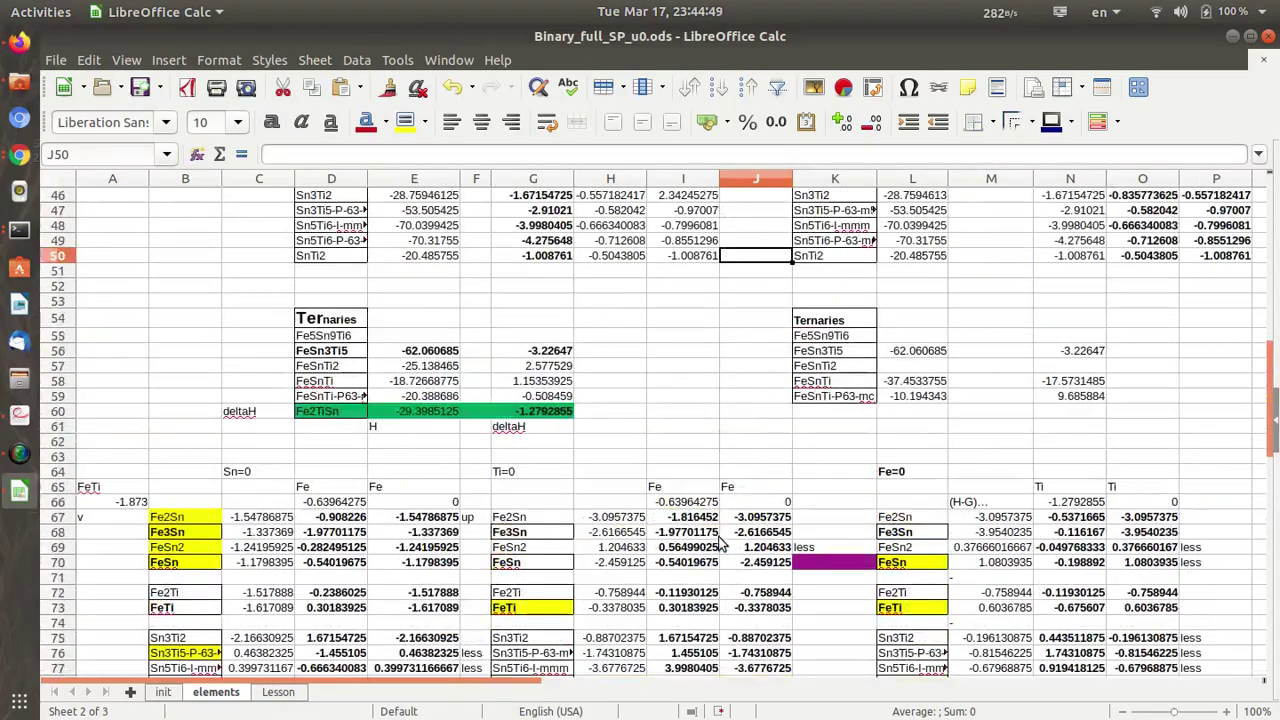
scroll(722, 543, down, 4)
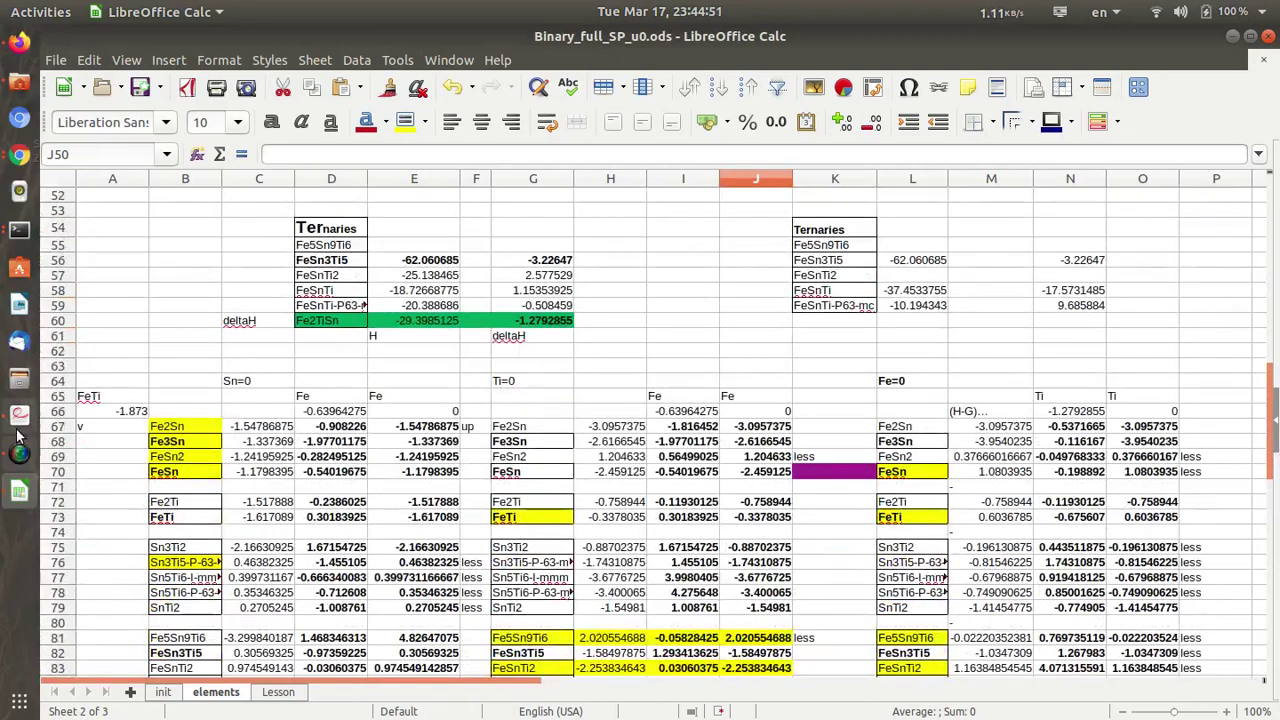
Step: Switch to the Co2TiZ defects paper in Chrome and highlight inequality (7) for competing compounds to examine it
click(20, 160)
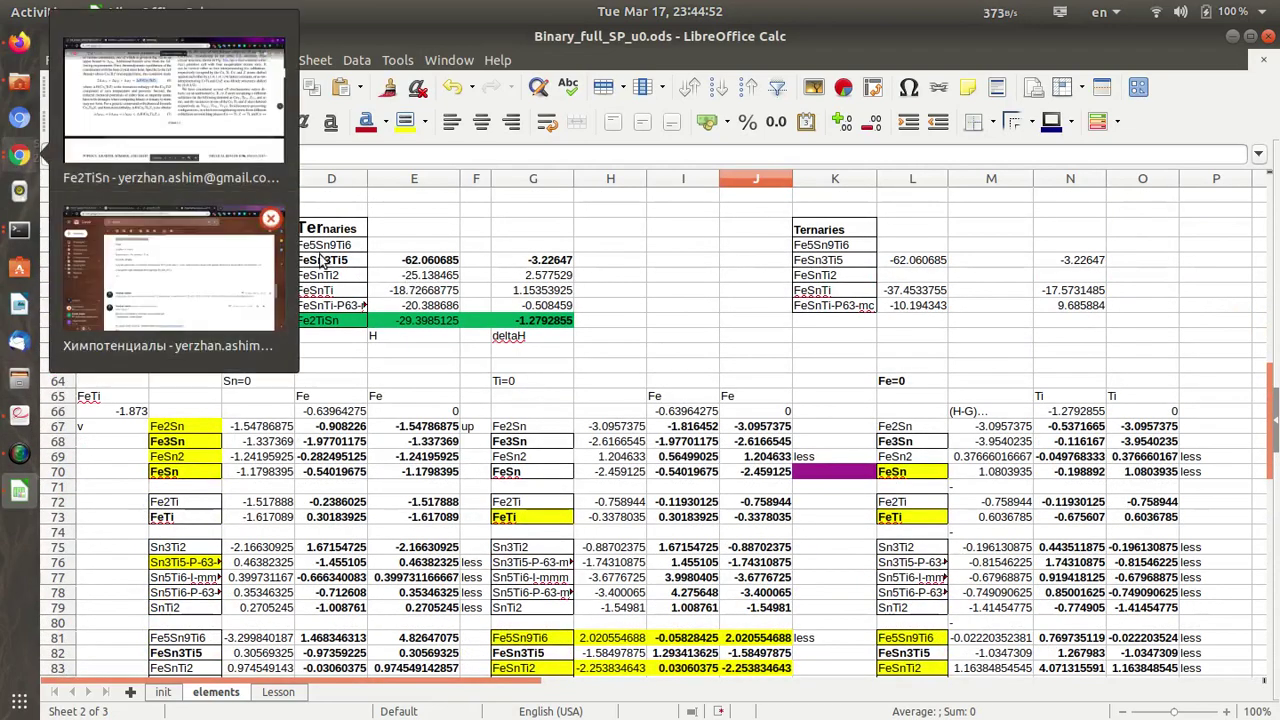
click(199, 156)
click(234, 265)
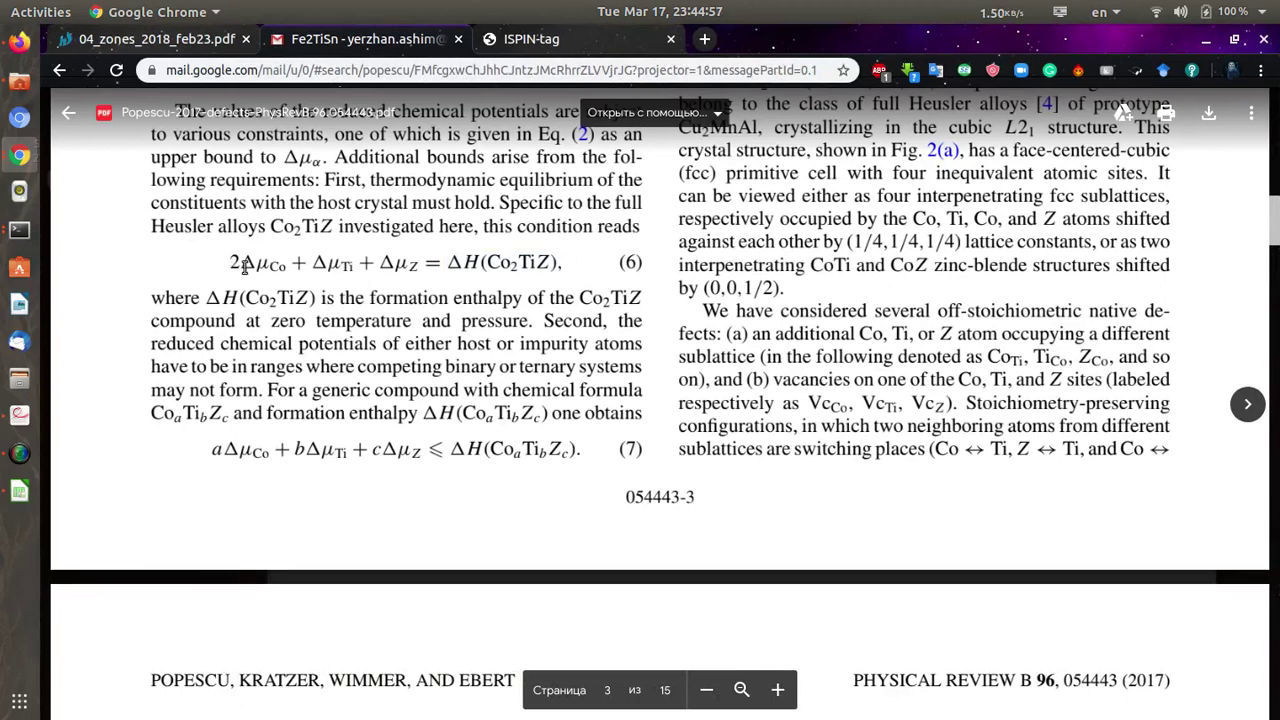
drag(582, 452, 190, 443)
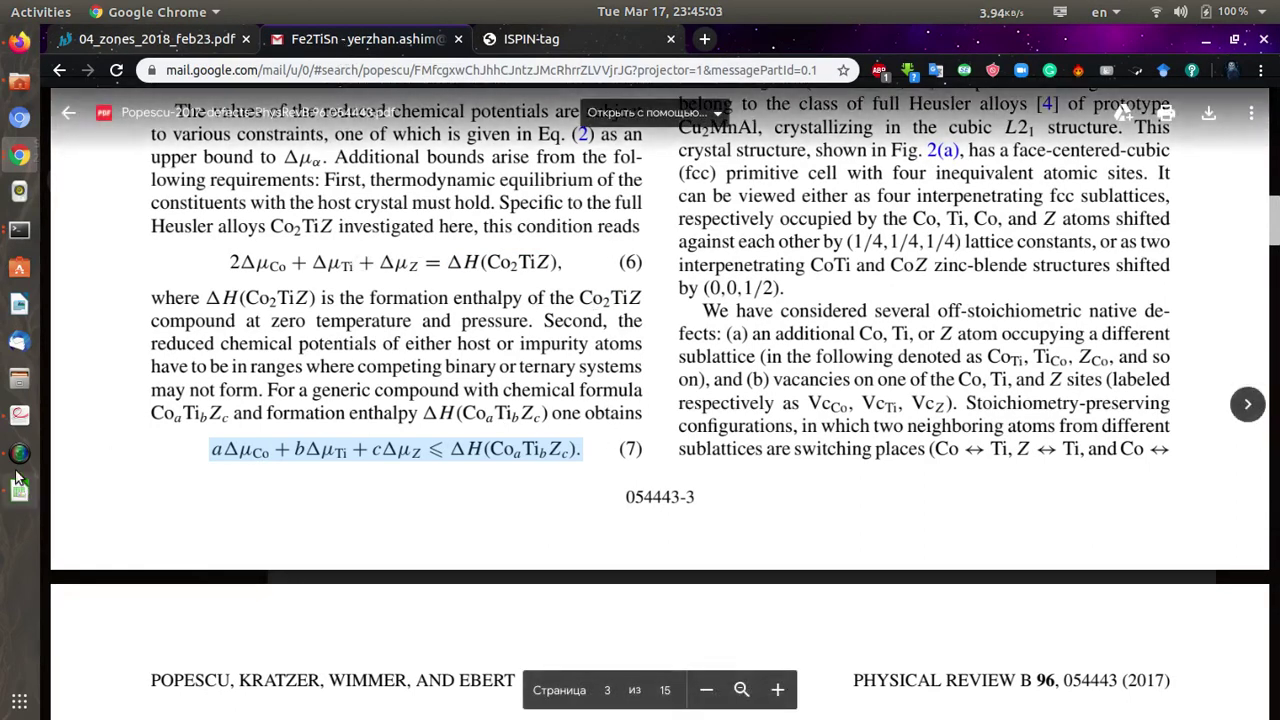
Step: Switch to the «Химпотенциалы» e-mail in the other Chrome window and review the derived condition Ti>=H-G - (2-a)Fe
click(19, 155)
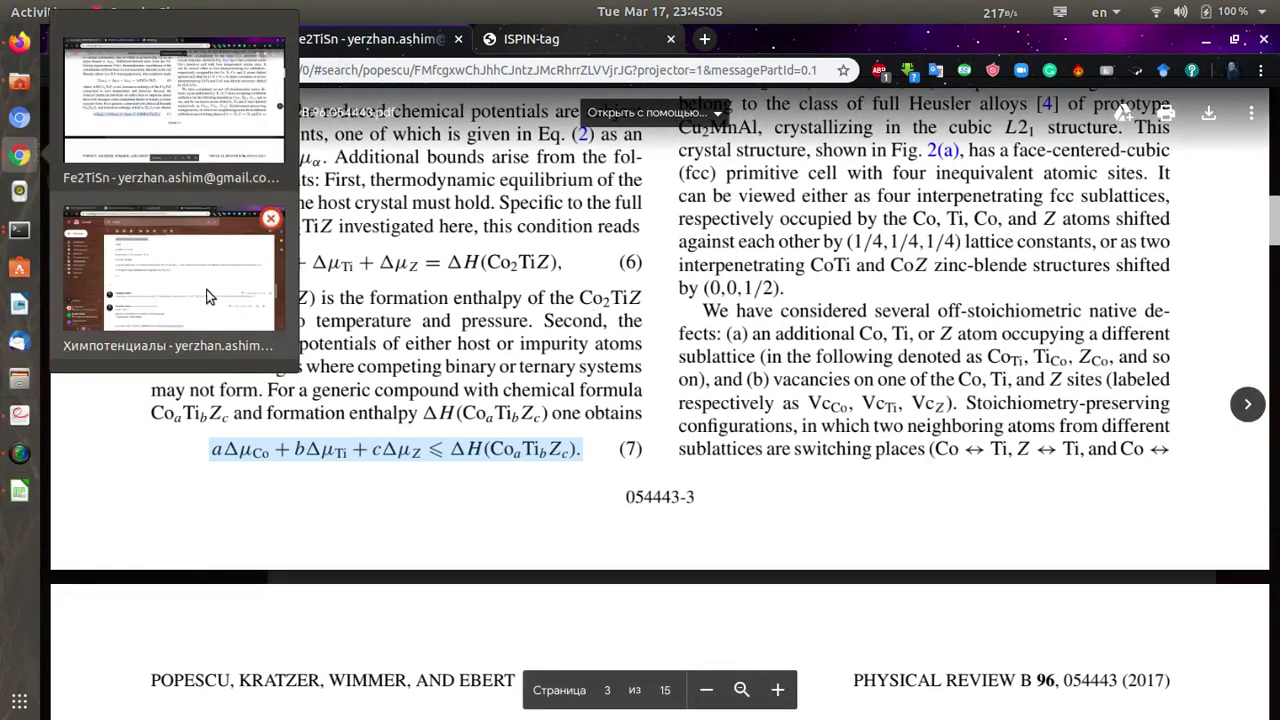
click(209, 296)
scroll(646, 491, up, 2)
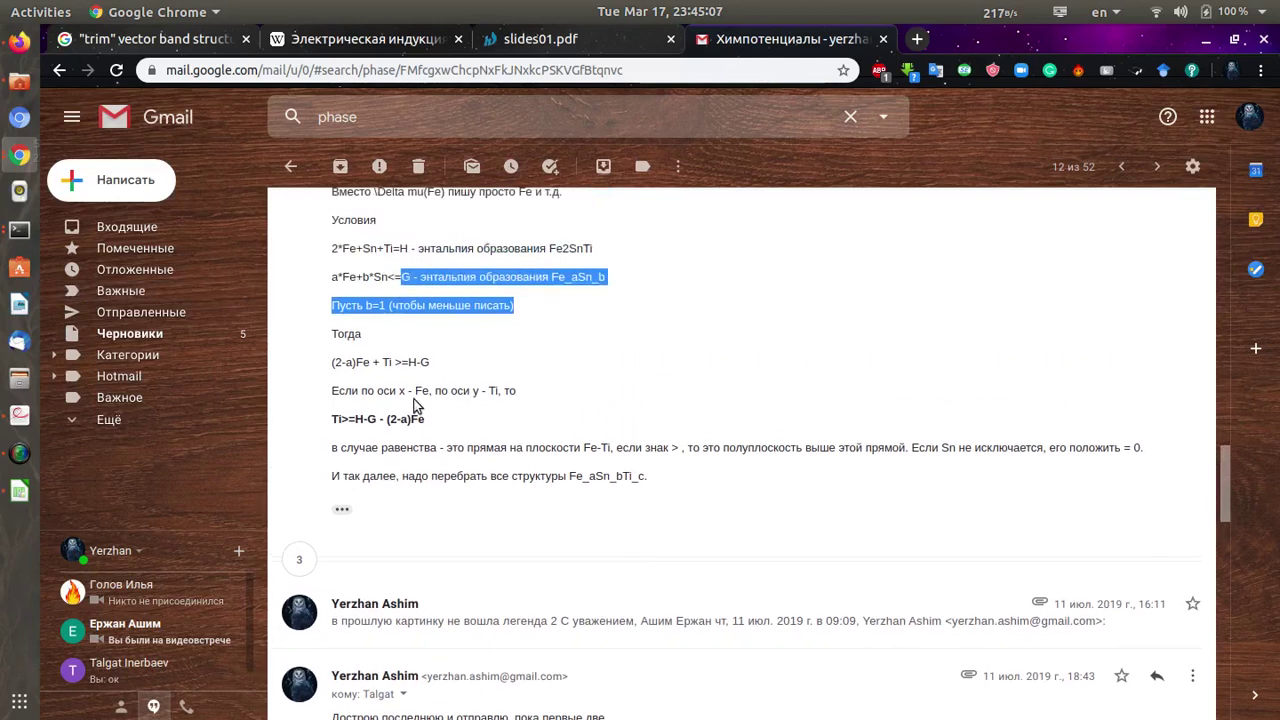
click(356, 356)
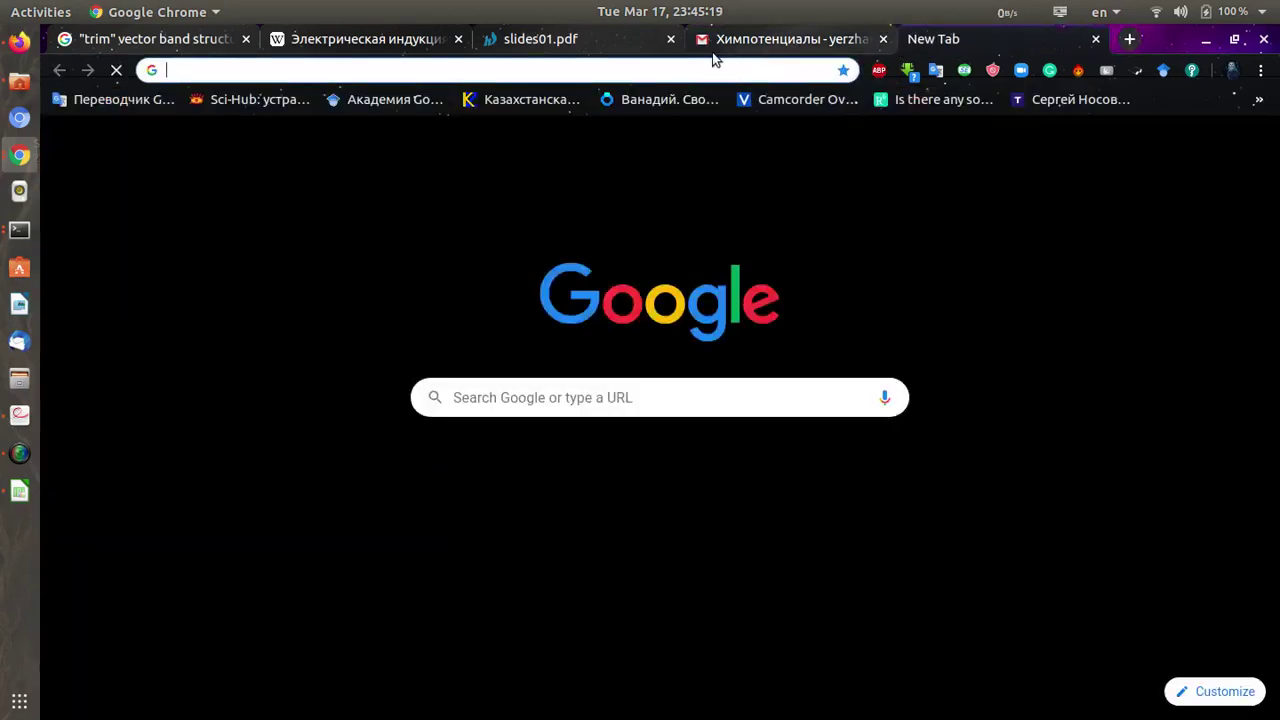
Step: Search the web for "paint online" in a new browser tab and open the jspaint.app drawing page
click(917, 39)
text(paint )
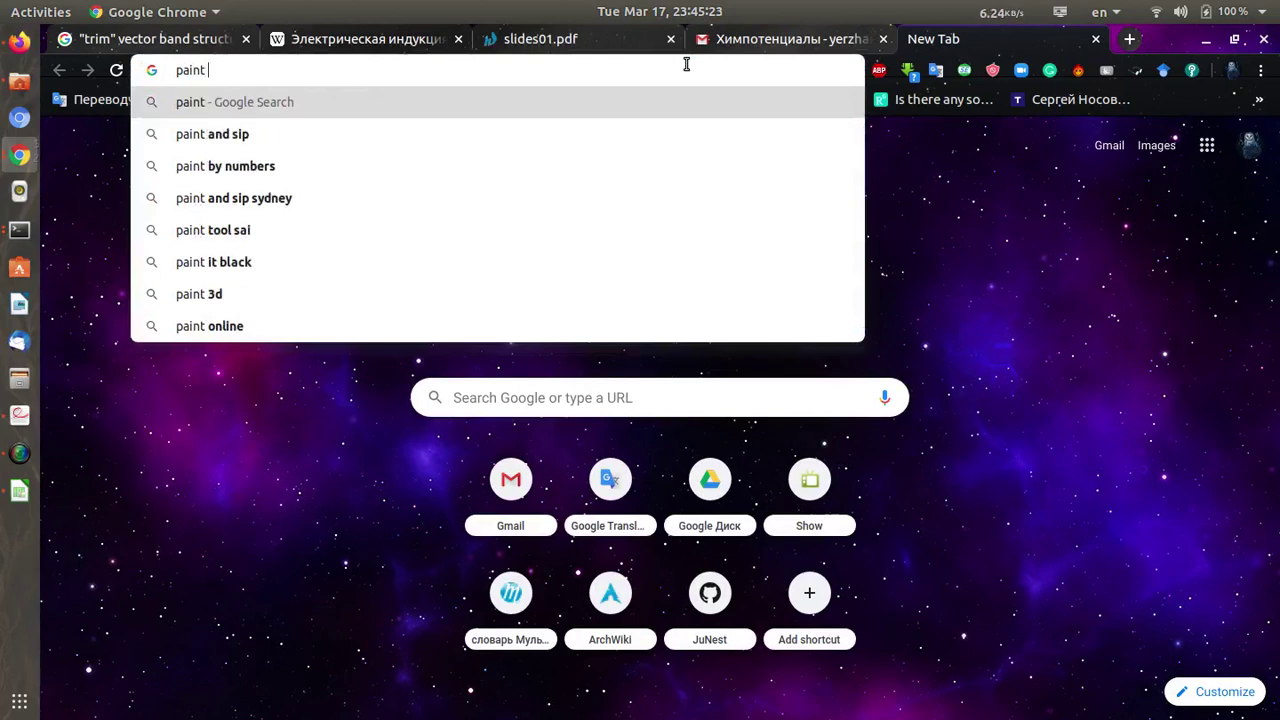
text(online)
key(Return)
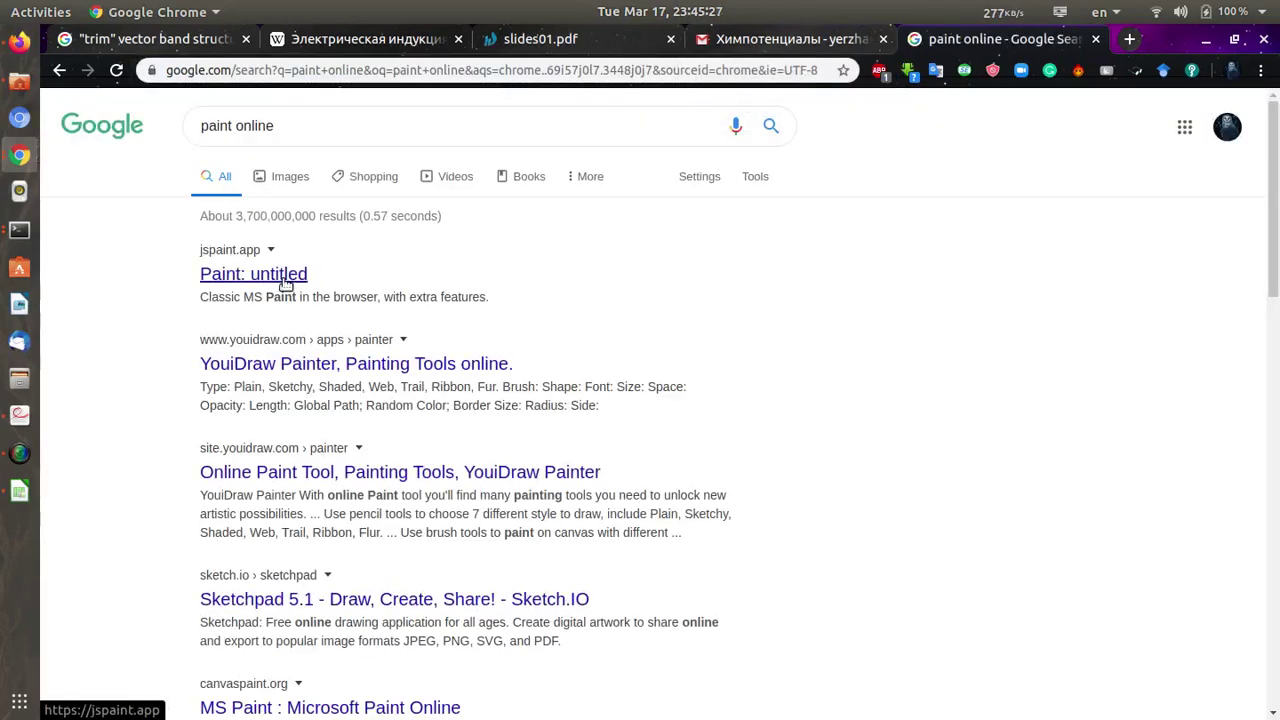
click(286, 285)
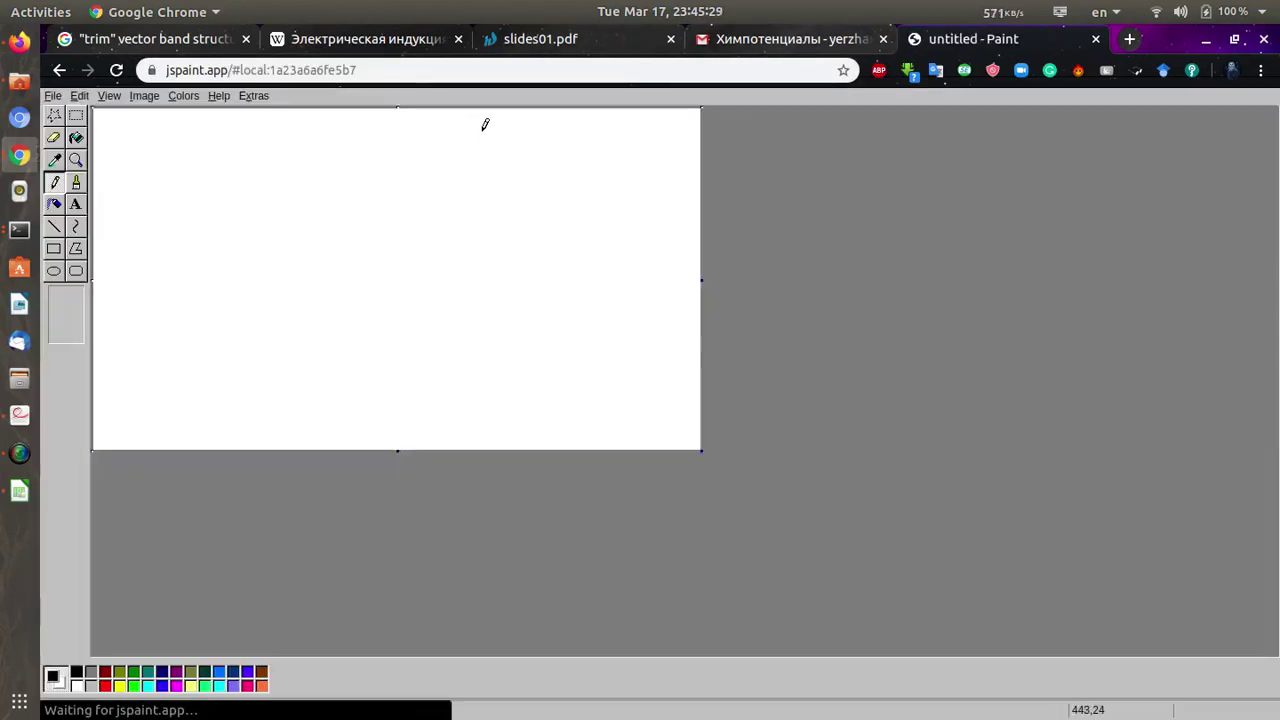
Step: Sketch a vertical axis arrow labelled Ti and a horizontal axis arrow labelled Fe from a common origin with the pencil
drag(227, 180, 206, 298)
drag(218, 166, 211, 180)
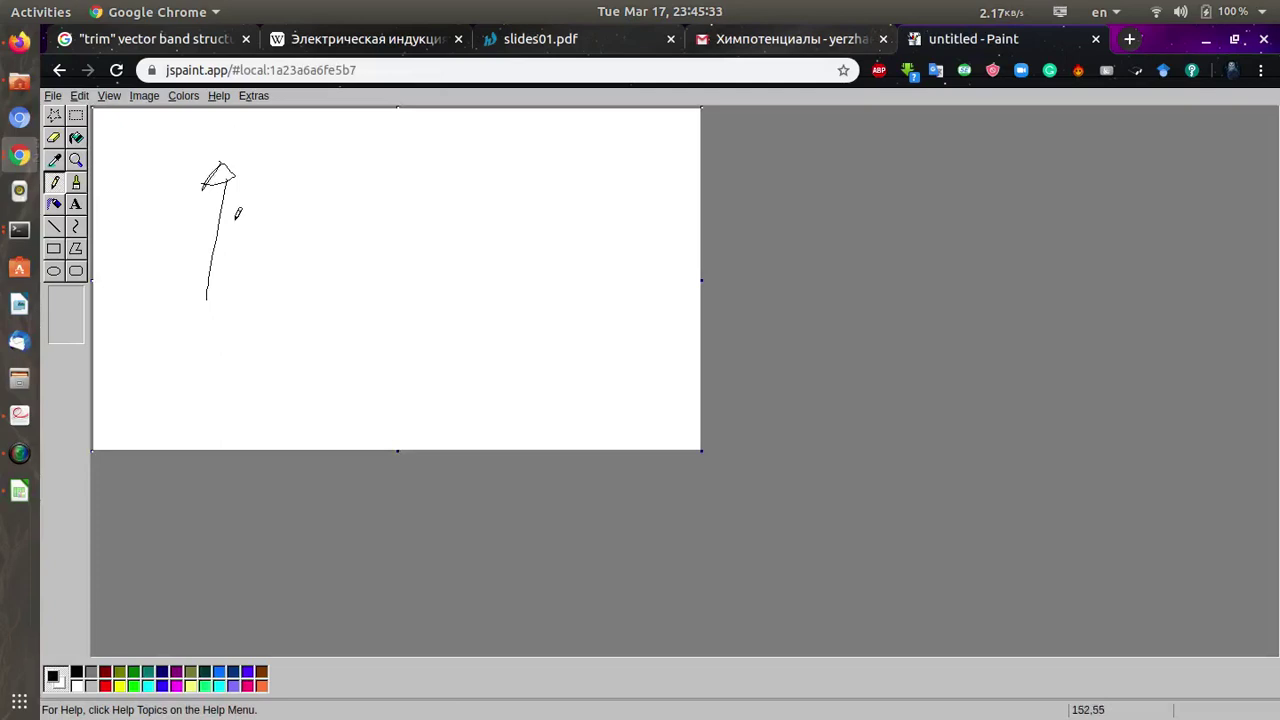
mouse_move(133, 157)
mouse_down()
mouse_move(143, 186)
mouse_move(200, 154)
mouse_move(184, 180)
mouse_up()
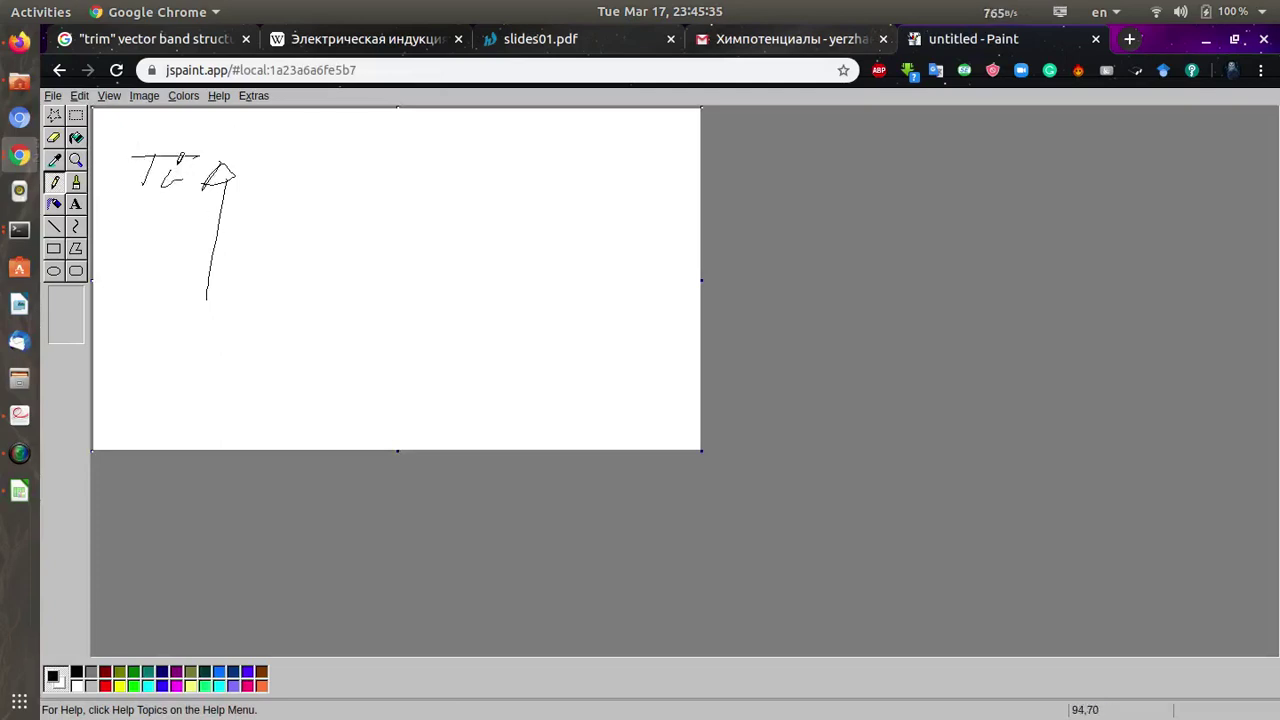
mouse_move(207, 299)
mouse_down()
mouse_move(512, 316)
mouse_move(462, 330)
mouse_move(465, 342)
mouse_up()
mouse_move(545, 330)
mouse_down()
mouse_move(543, 370)
mouse_move(567, 347)
mouse_move(604, 354)
mouse_up()
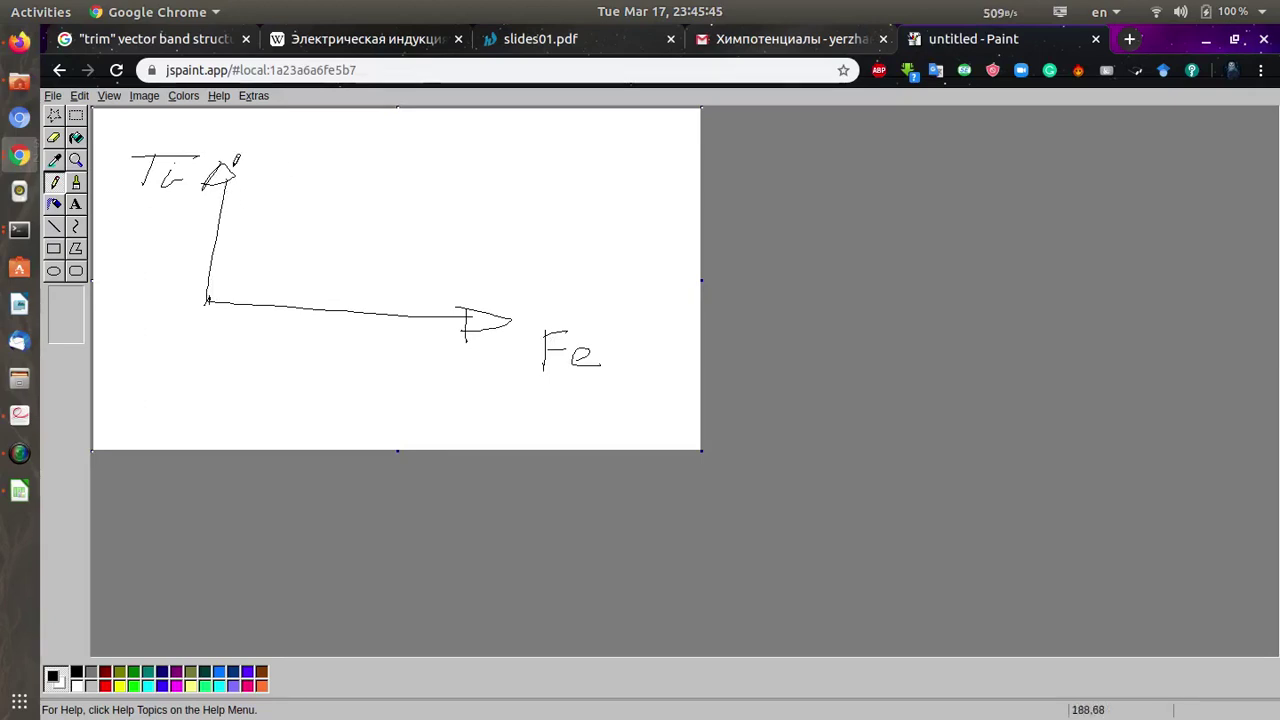
Step: Sketch upper and right boundary lines closing the Ti-Fe plot area, and mark the right line with 0 above and -3 below
mouse_move(204, 187)
mouse_down()
mouse_move(434, 199)
mouse_move(458, 371)
mouse_up()
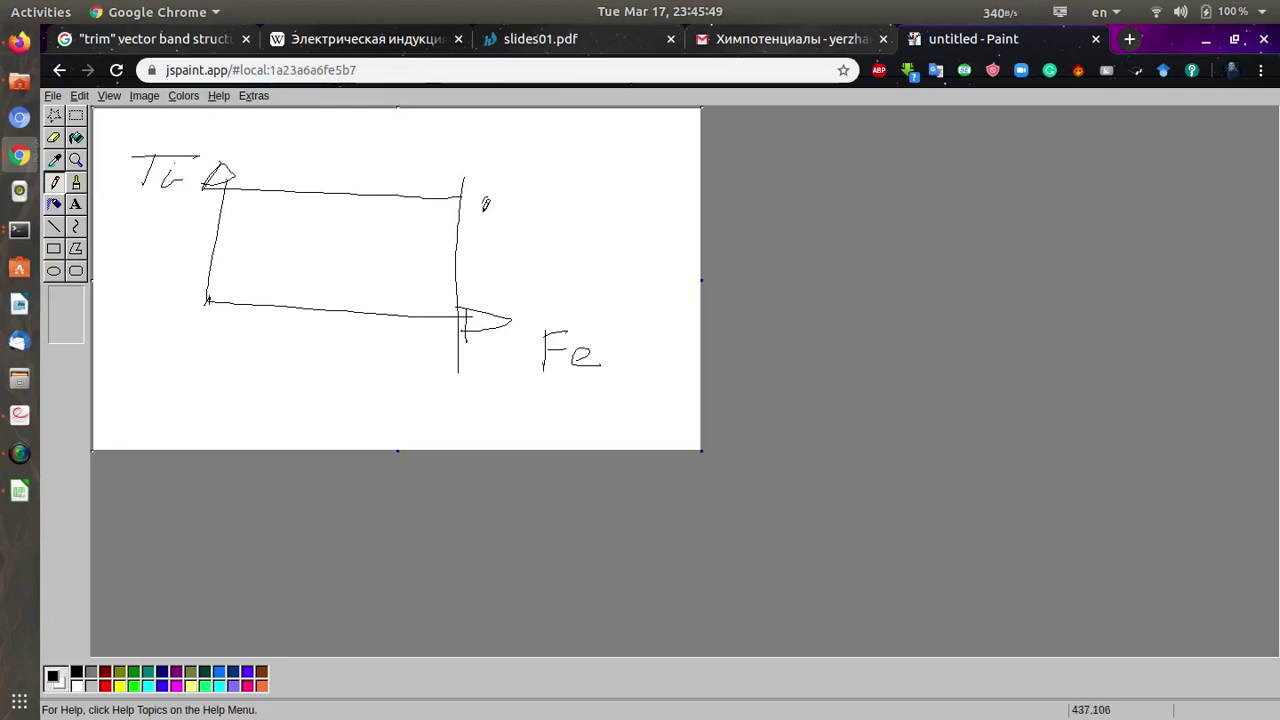
drag(485, 210, 484, 207)
mouse_move(408, 378)
mouse_down()
mouse_move(452, 376)
mouse_move(467, 396)
mouse_up()
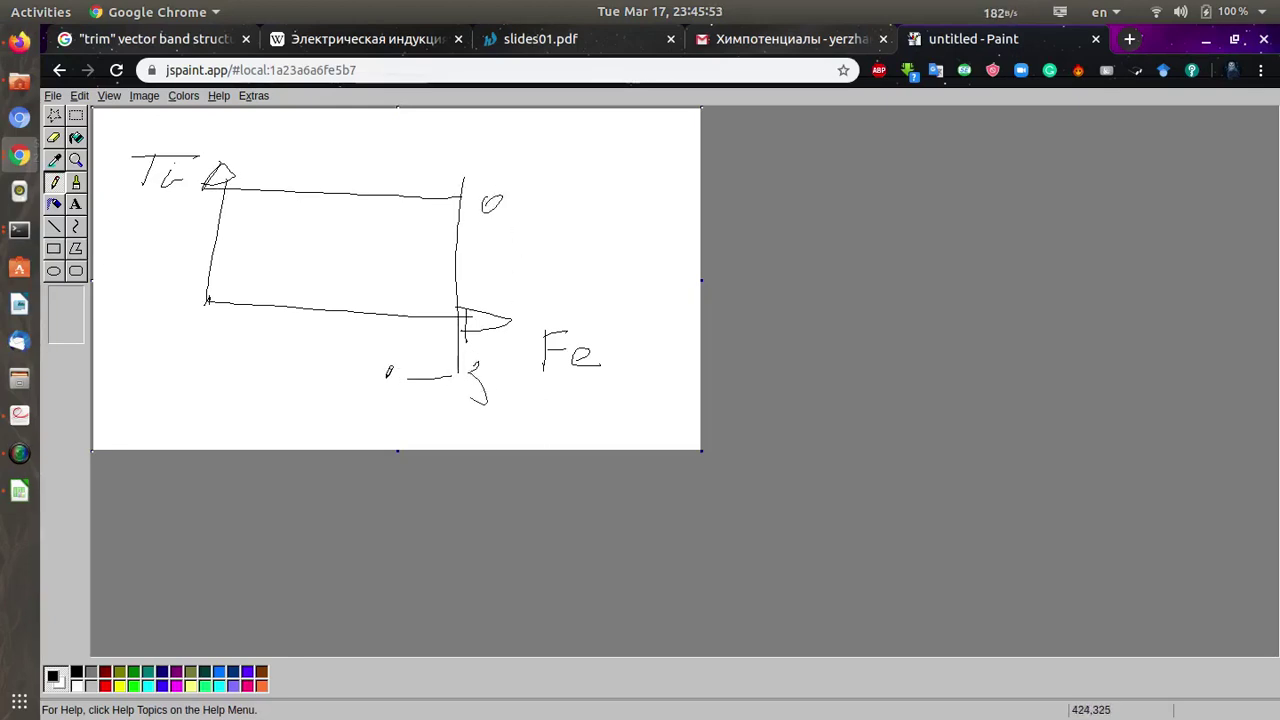